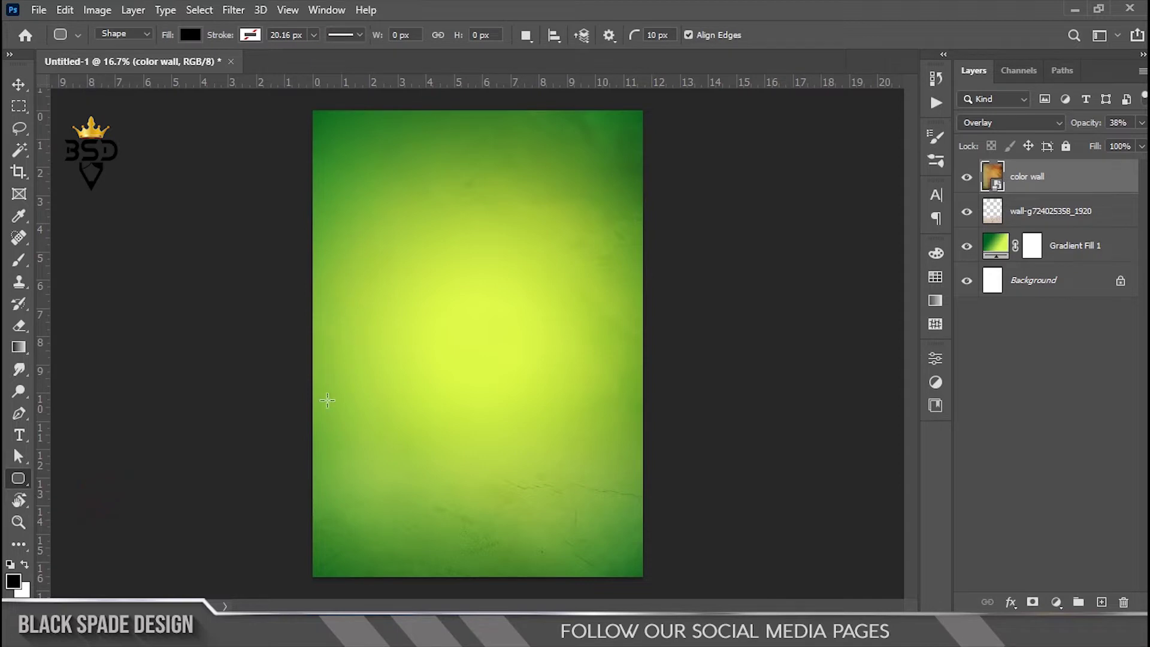
Draw a rounded rectangle of about 1517 × 2305 px on the canvas, with 165 px corner radii and a white fill
{"action": "left_click_drag", "start_coordinate": [371, 183], "coordinate": [584, 507]}
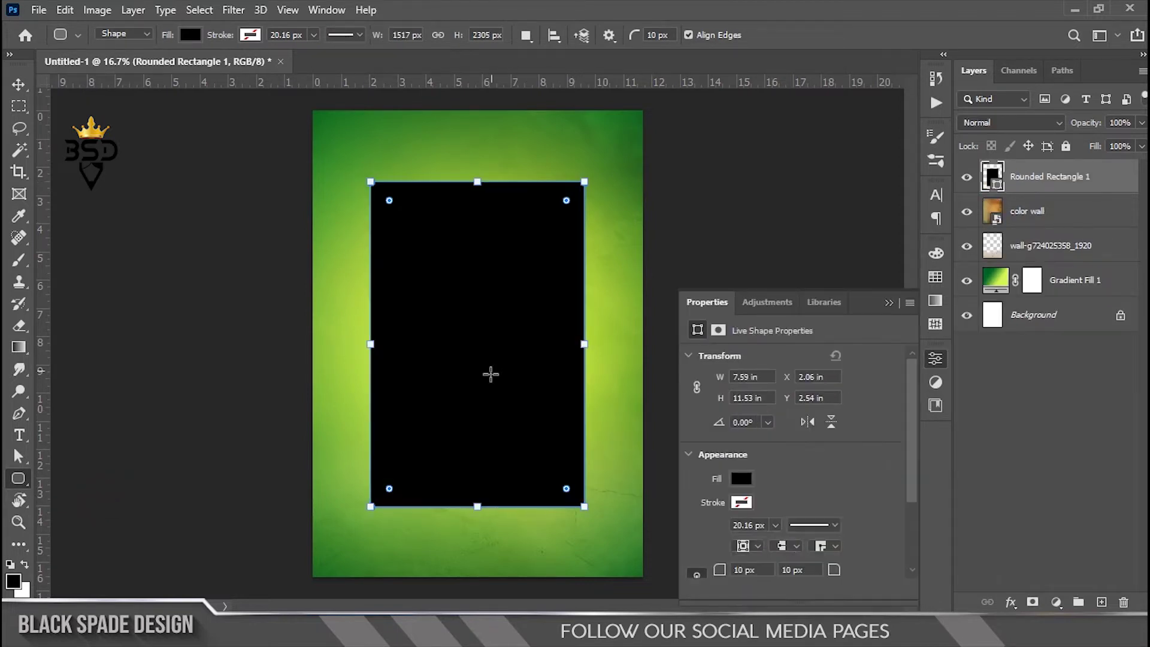
{"action": "left_click_drag", "start_coordinate": [784, 572], "coordinate": [846, 572]}
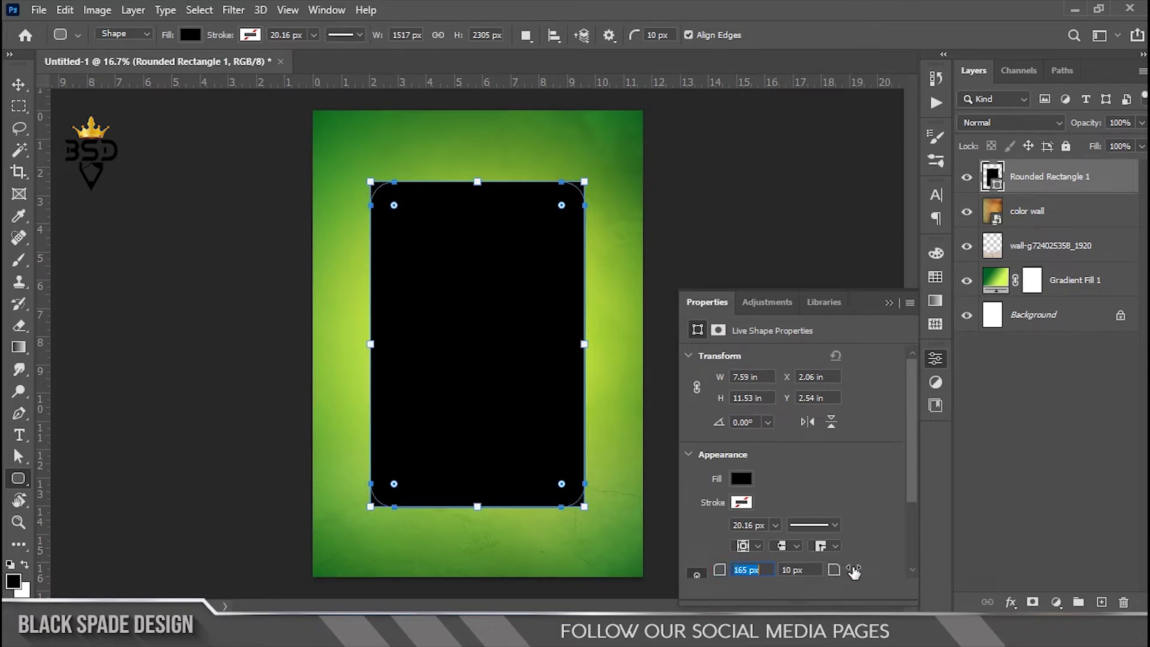
{"action": "left_click", "coordinate": [743, 479]}
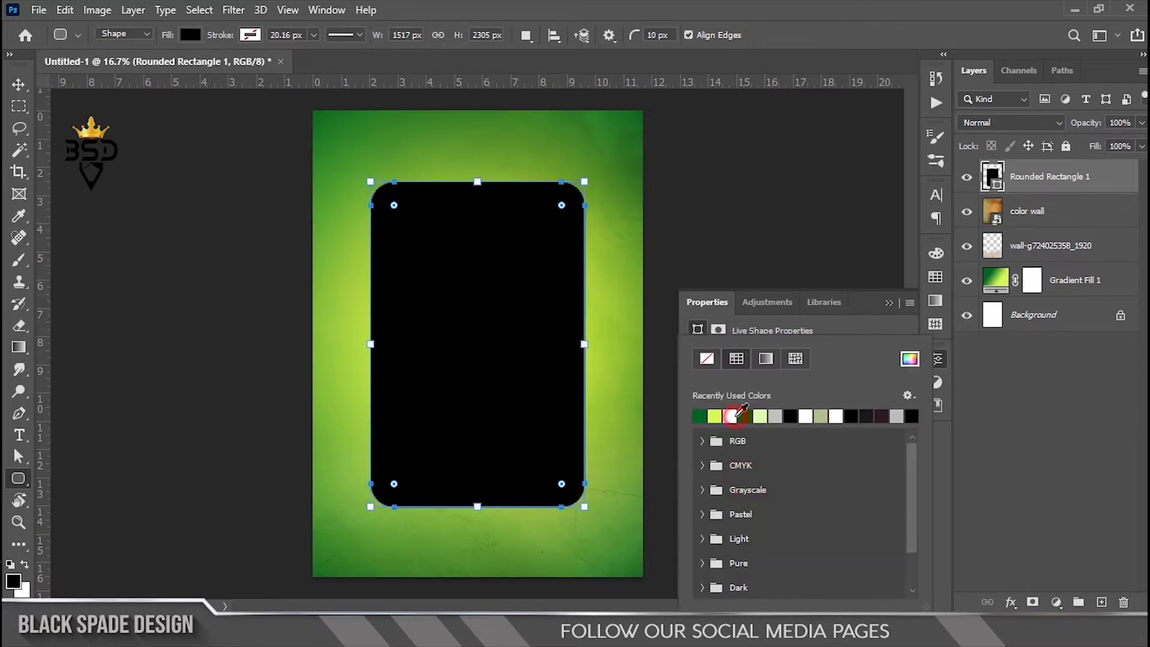
{"action": "left_click", "coordinate": [735, 415]}
{"action": "key", "text": "v"}
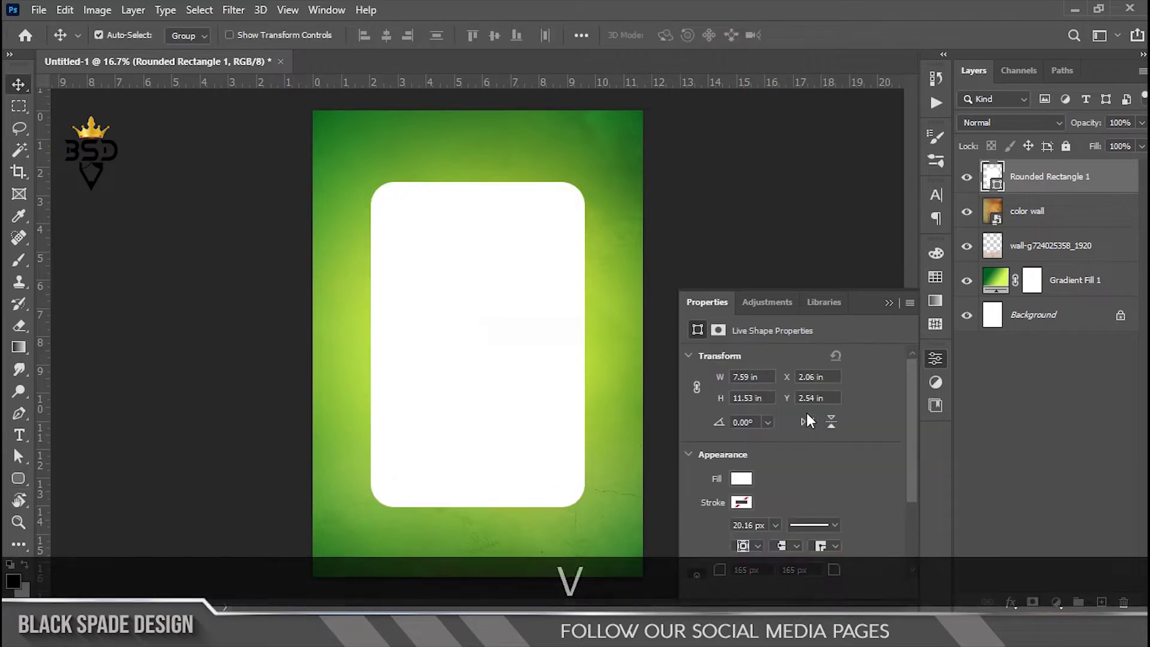
{"action": "left_click", "coordinate": [888, 303]}
Enlarge the white rectangle to about 101.74% and move its two bottom corners inward so that it tapers downward
{"action": "key", "text": "ctrl+0"}
{"action": "key", "text": "ctrl+t"}
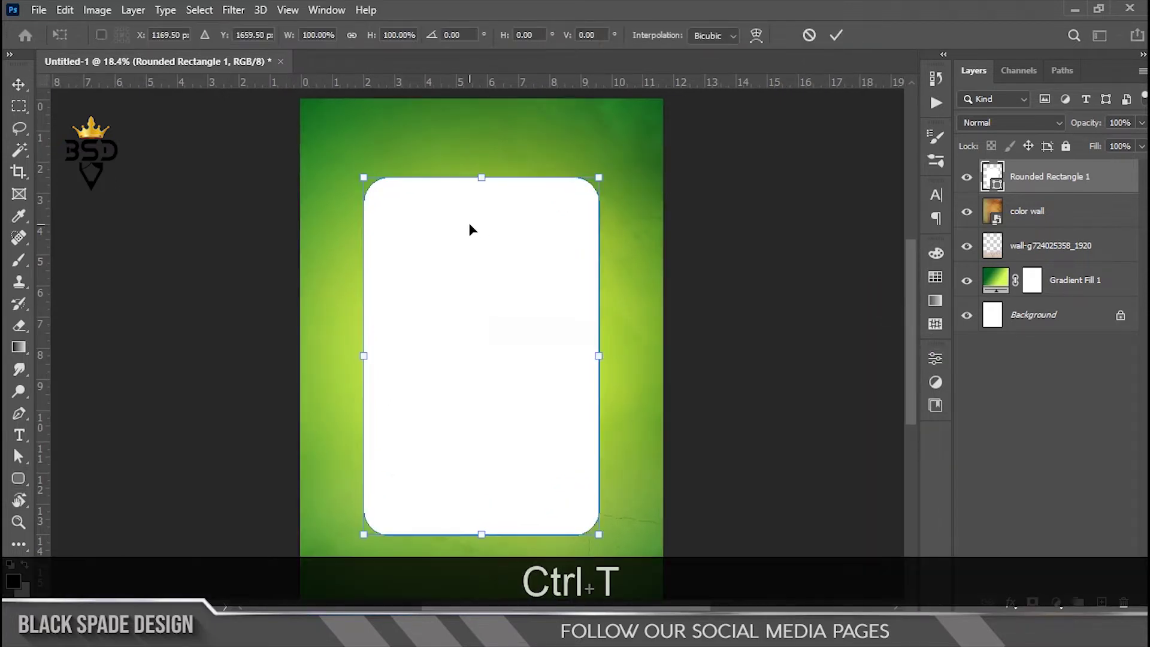
{"action": "left_click_drag", "start_coordinate": [598, 178], "coordinate": [606, 177]}
{"action": "scroll", "coordinate": [516, 360], "scroll_direction": "up", "scroll_amount": 3}
{"action": "left_click_drag", "start_coordinate": [516, 375], "coordinate": [539, 192]}
{"action": "scroll", "coordinate": [552, 233], "scroll_direction": "down", "scroll_amount": 4}
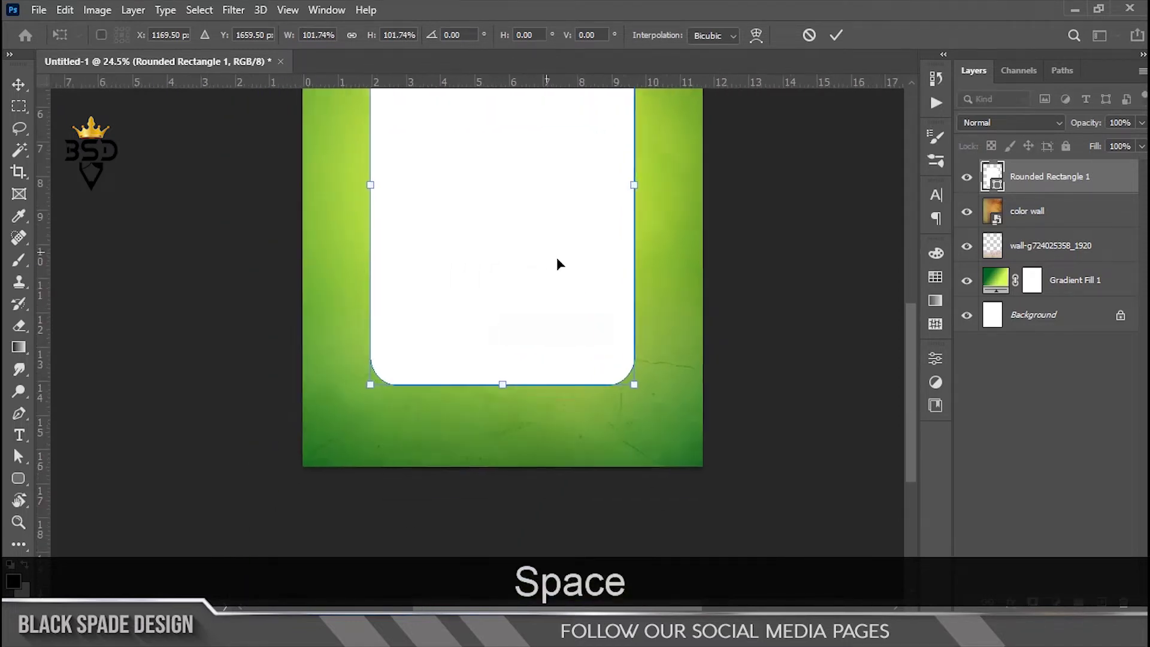
{"action": "left_click_drag", "start_coordinate": [589, 510], "coordinate": [571, 512]}
{"action": "left_click_drag", "start_coordinate": [368, 510], "coordinate": [378, 513]}
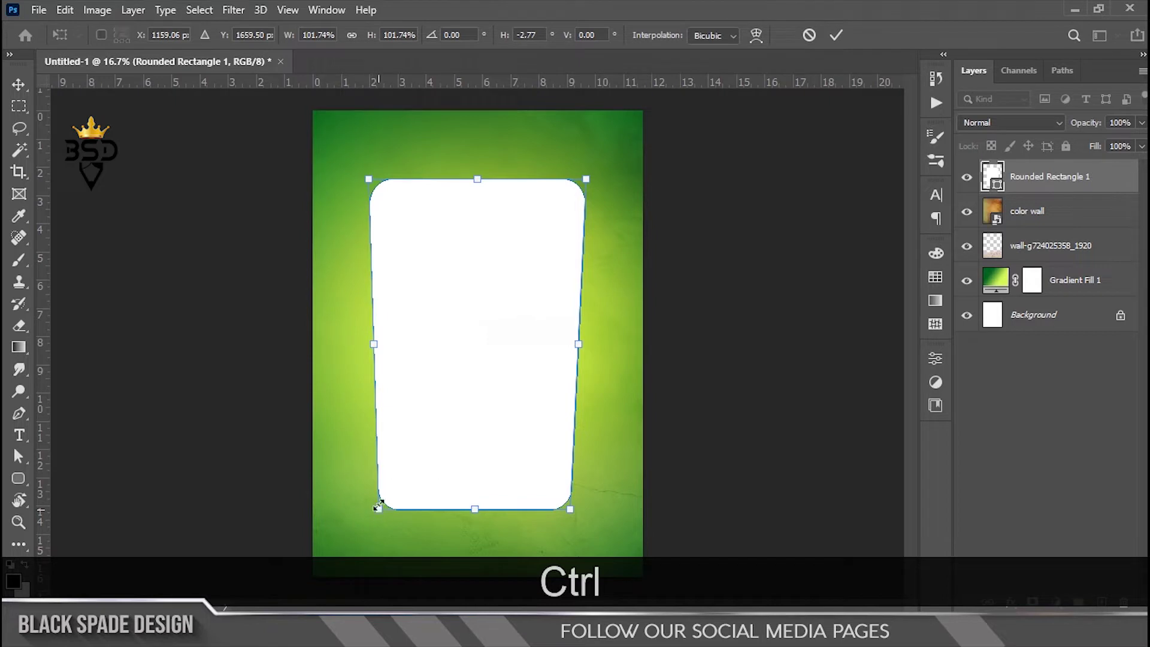
Lower the tapered shape's top edge to about 92.93% height, widen it symmetrically to about 107.30%, and apply the transform
{"action": "left_click_drag", "start_coordinate": [477, 179], "coordinate": [477, 208]}
{"action": "left_click_drag", "start_coordinate": [580, 357], "coordinate": [587, 354]}
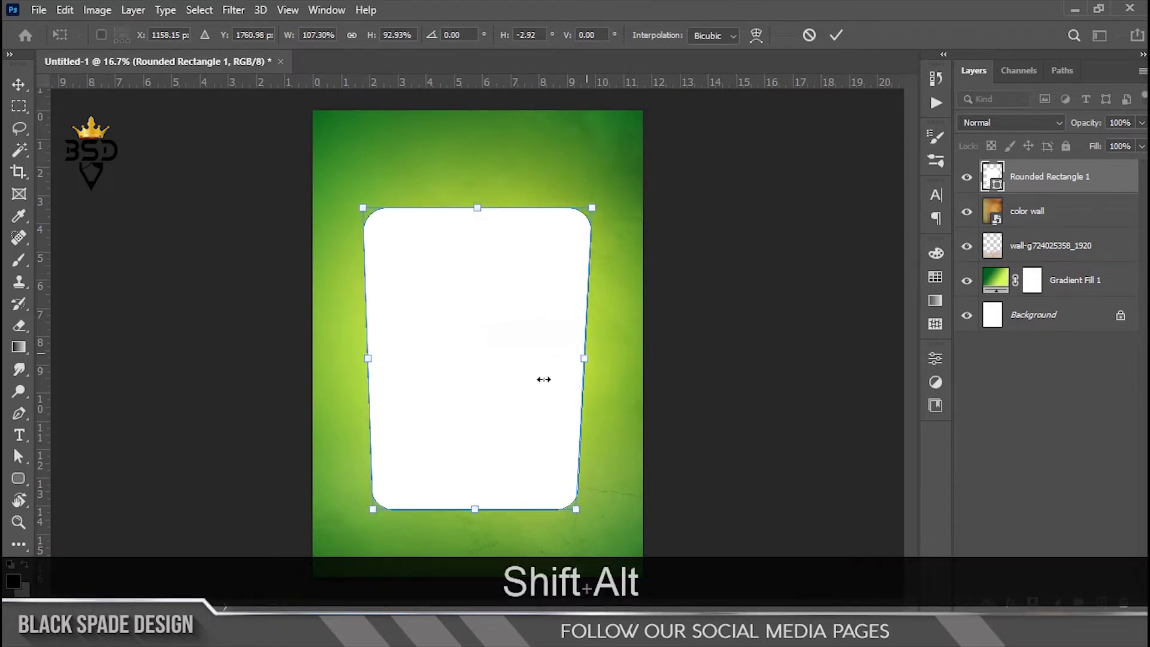
{"action": "key", "text": "space"}
{"action": "left_click_drag", "start_coordinate": [520, 391], "coordinate": [527, 342]}
{"action": "scroll", "coordinate": [520, 341], "scroll_direction": "down", "scroll_amount": 1}
{"action": "left_click_drag", "start_coordinate": [485, 392], "coordinate": [487, 330]}
{"action": "key", "text": "Return"}
{"action": "scroll", "coordinate": [502, 385], "scroll_direction": "up", "scroll_amount": 3}
{"action": "key", "text": "space"}
{"action": "scroll", "coordinate": [533, 290], "scroll_direction": "down", "scroll_amount": 3}
{"action": "key", "text": "space"}
{"action": "scroll", "coordinate": [481, 330], "scroll_direction": "up", "scroll_amount": 2}
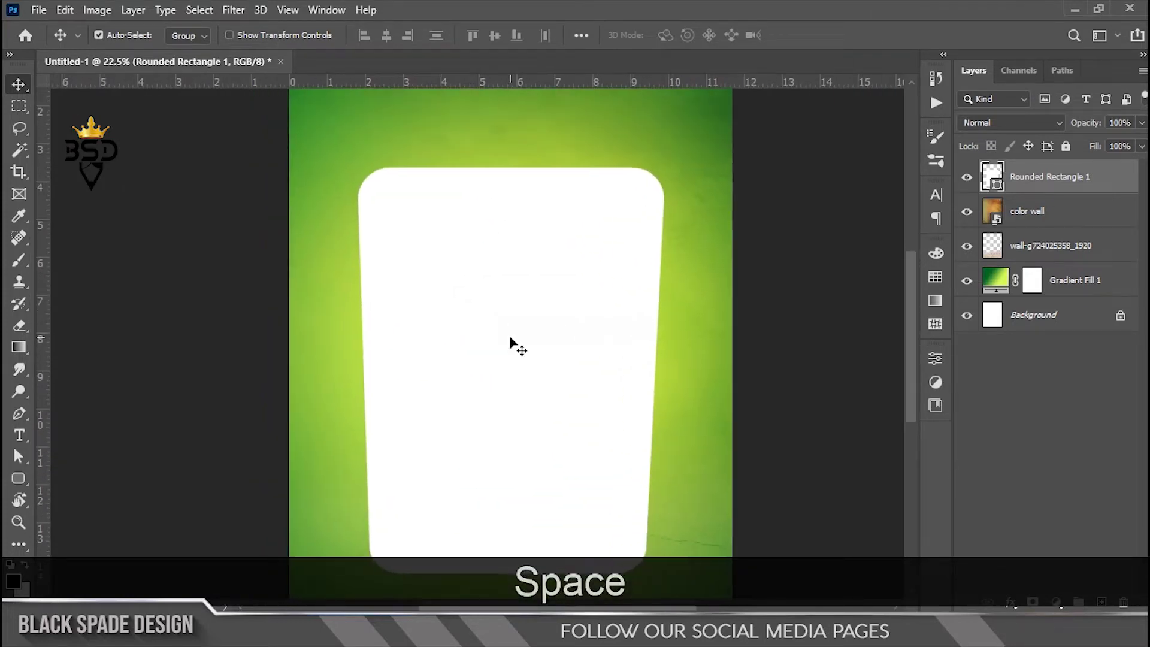
Duplicate the tapered shape, and give the original 0% fill and an 18 px green gradient stroke positioned outside
{"action": "key", "text": "ctrl+j"}
{"action": "left_click", "coordinate": [1018, 213]}
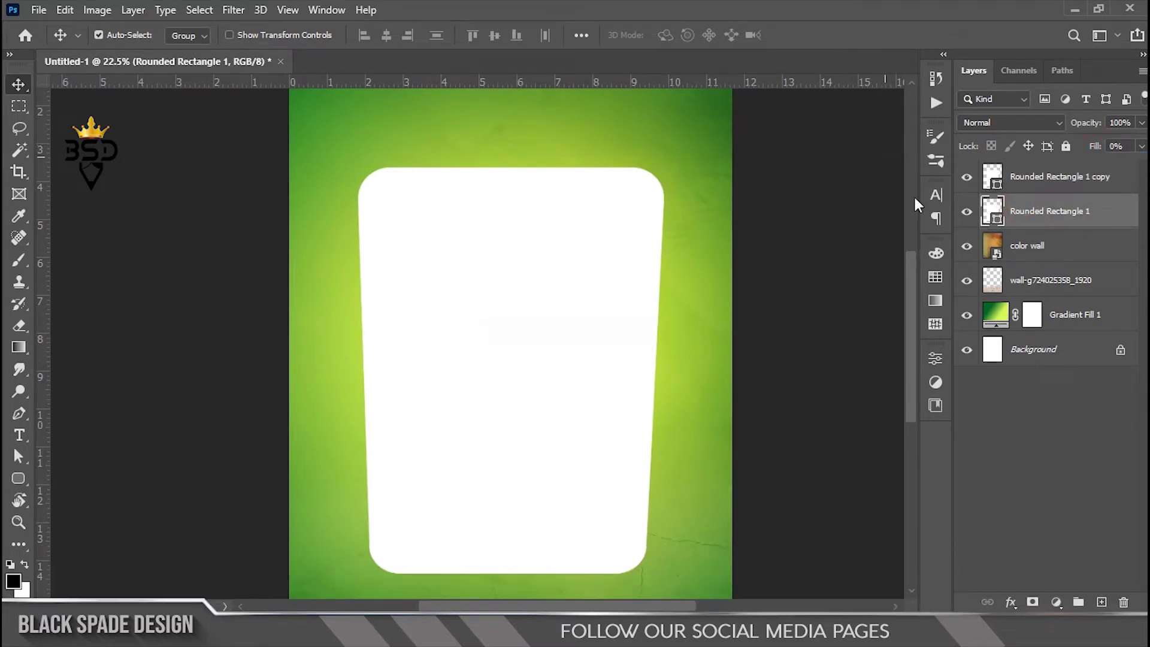
{"action": "left_click", "coordinate": [1008, 604]}
{"action": "left_click", "coordinate": [1036, 476]}
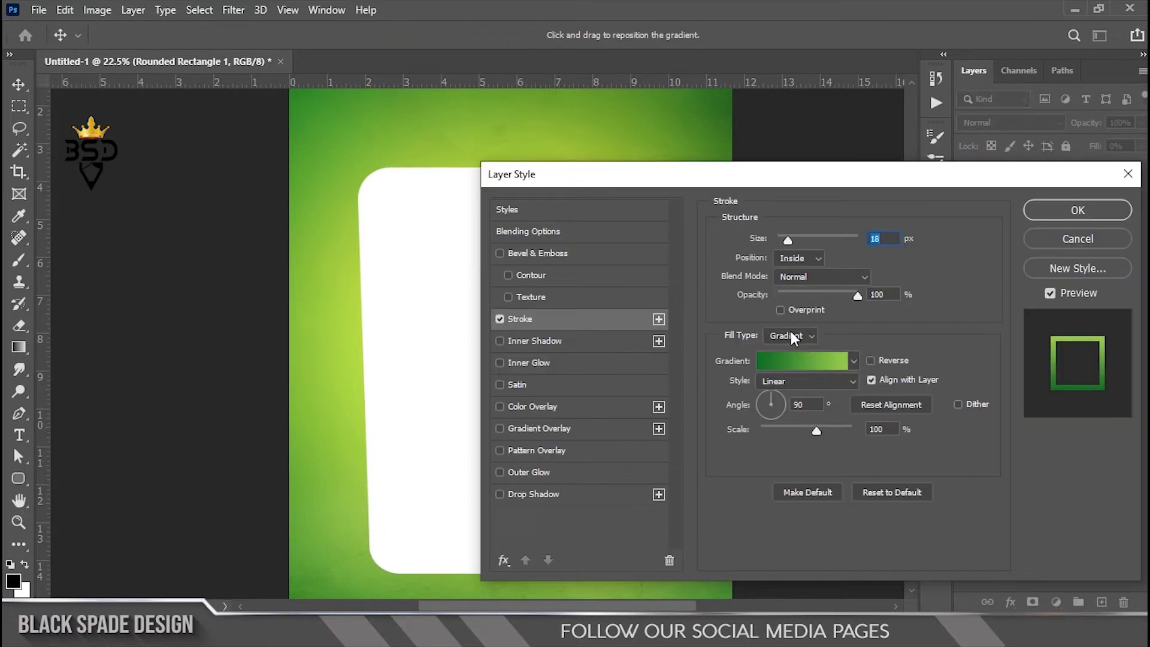
{"action": "left_click", "coordinate": [801, 257]}
{"action": "left_click", "coordinate": [801, 272]}
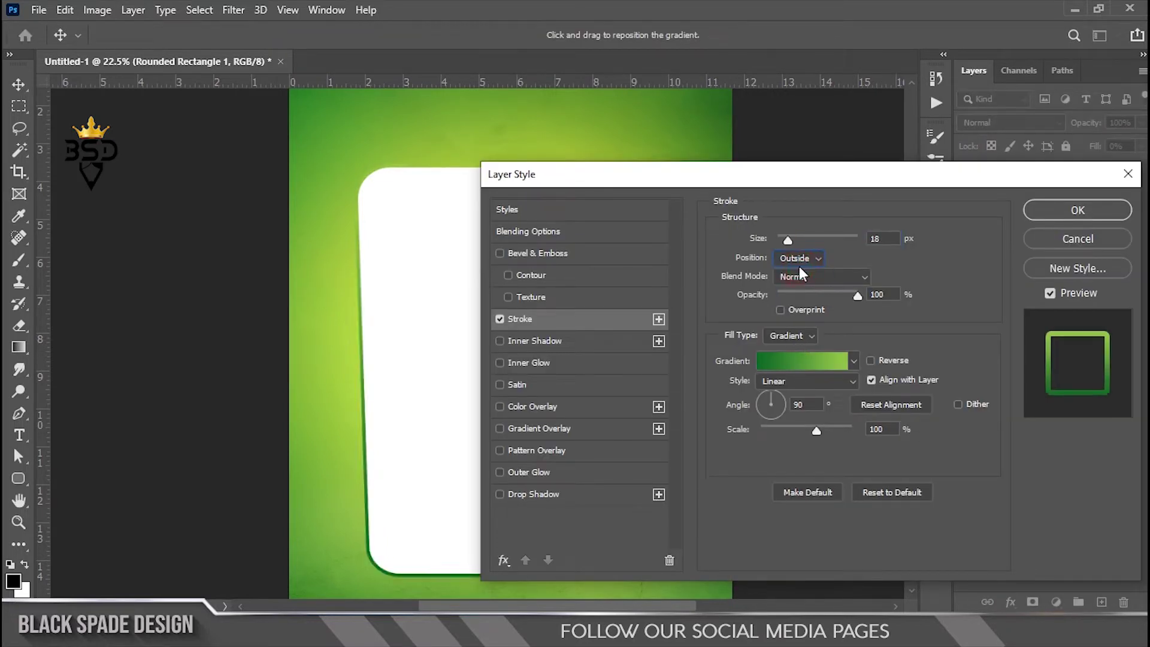
Set the light end of the stroke gradient to afd740 sampled from the background, keeping the gradient unreversed, and apply the stroke
{"action": "left_click", "coordinate": [802, 361]}
{"action": "left_click", "coordinate": [1081, 441]}
{"action": "left_click", "coordinate": [819, 508]}
{"action": "left_click", "coordinate": [350, 305]}
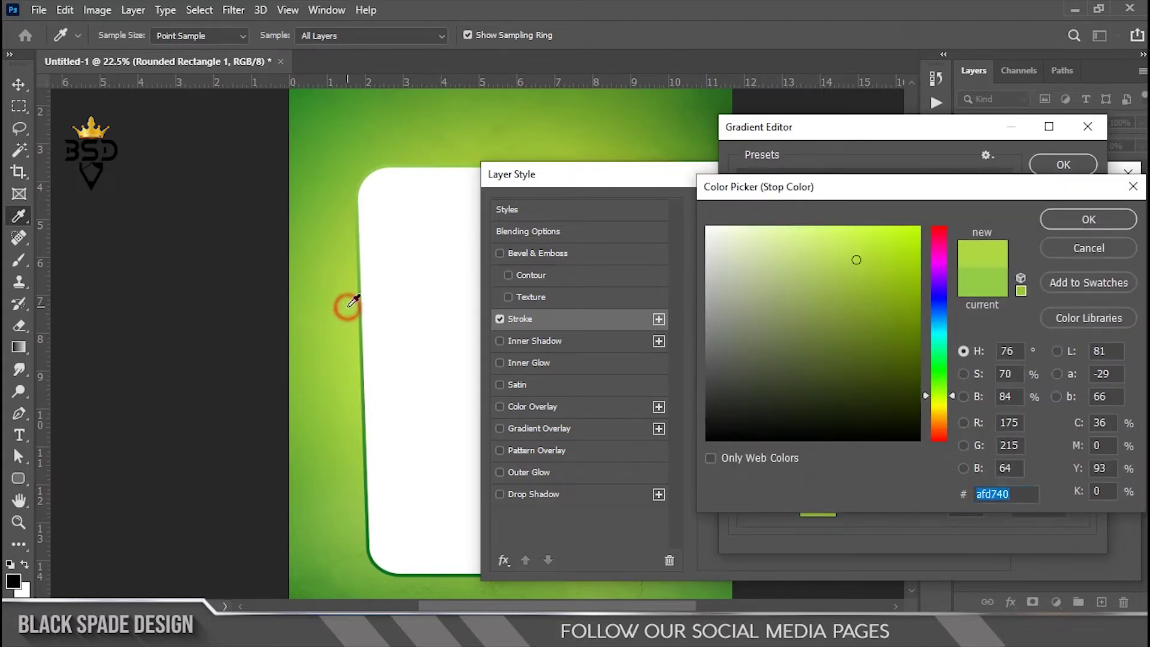
{"action": "left_click", "coordinate": [1072, 218]}
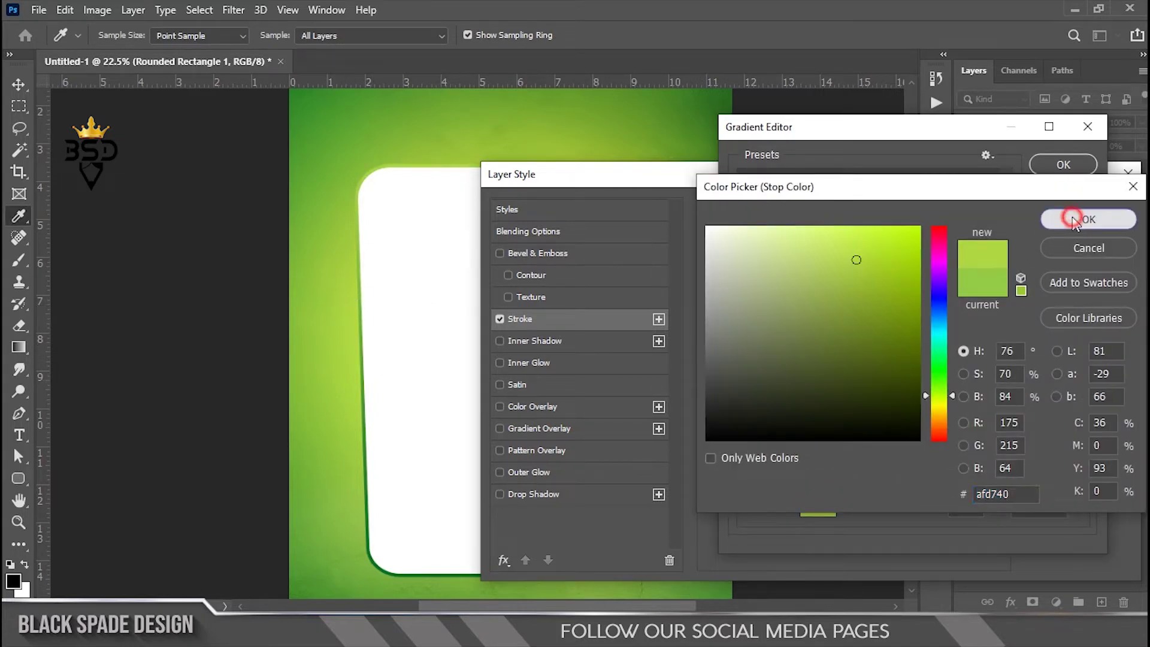
{"action": "left_click", "coordinate": [1052, 164]}
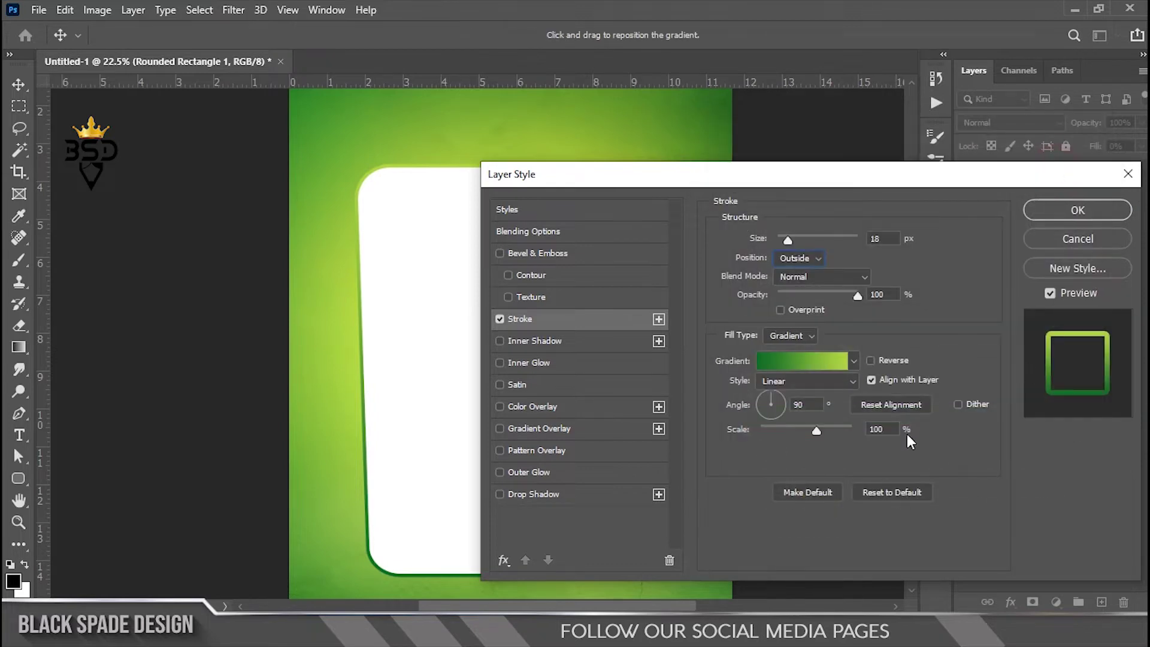
{"action": "left_click", "coordinate": [871, 361]}
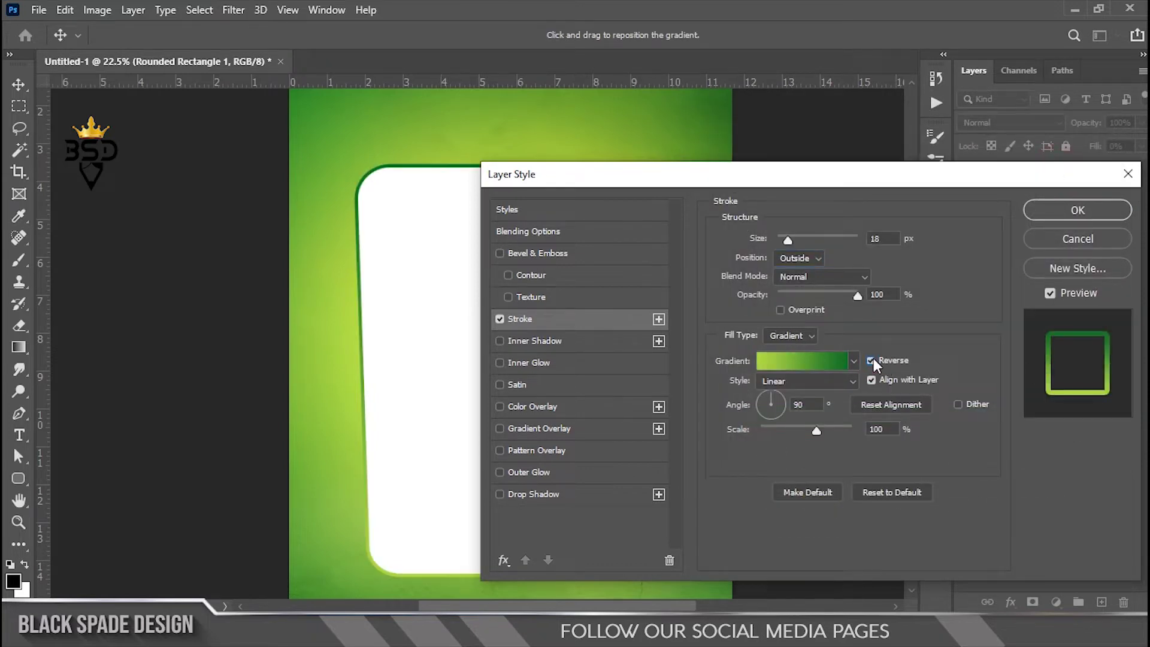
{"action": "left_click", "coordinate": [872, 360]}
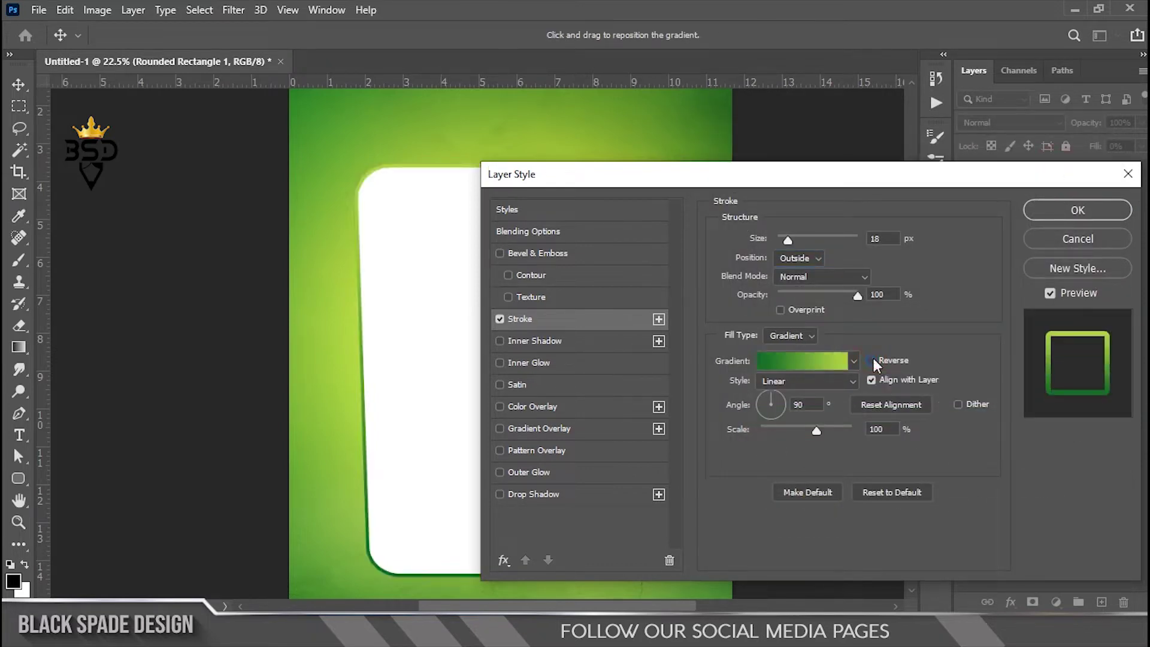
{"action": "left_click", "coordinate": [1046, 212]}
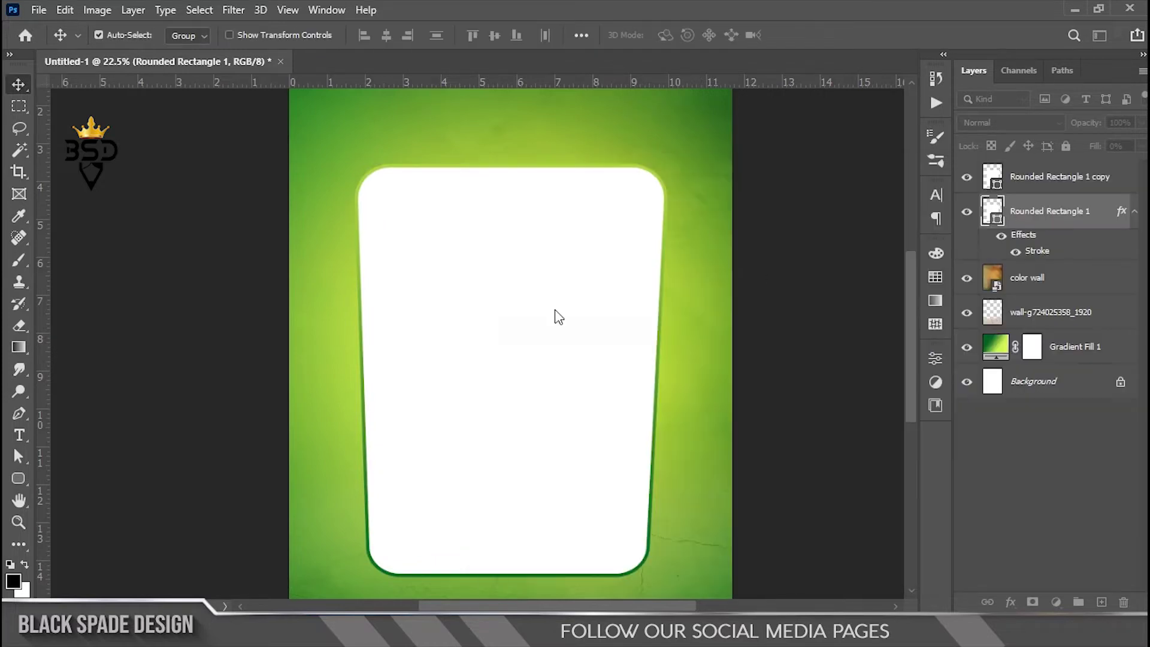
Scale the outlined shape behind the white panel to about 97.21% and rotate it about 7.89° clockwise
{"action": "key", "text": "ctrl+t"}
{"action": "left_click_drag", "start_coordinate": [641, 187], "coordinate": [653, 206]}
{"action": "key", "text": "Return"}
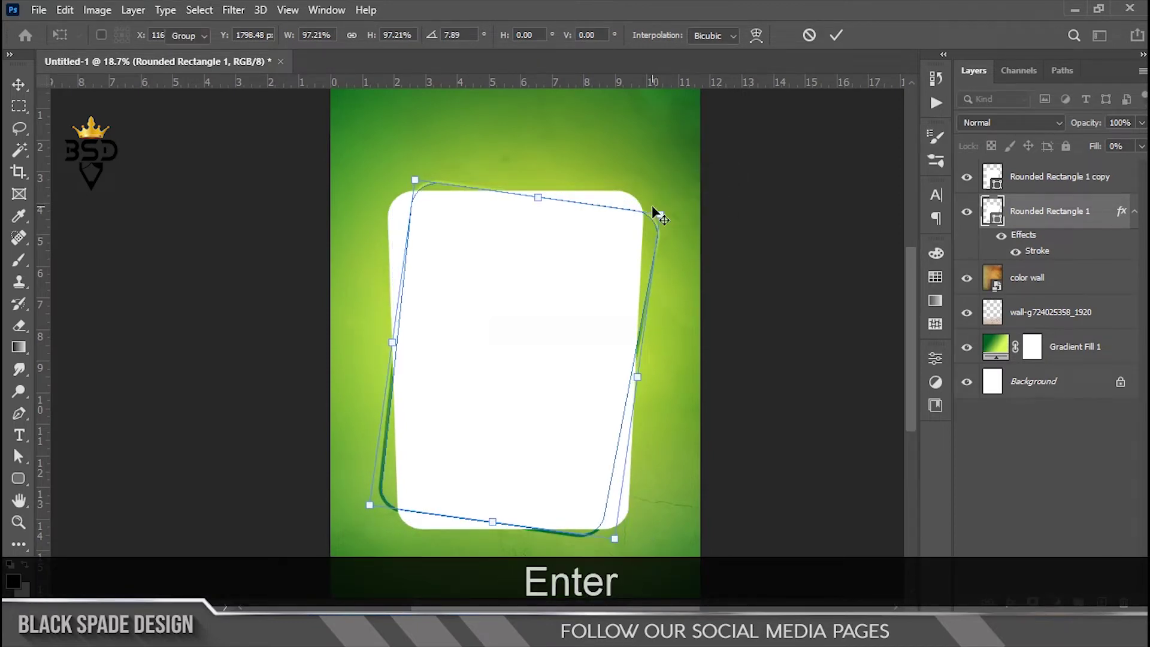
{"action": "key", "text": "space"}
{"action": "left_click_drag", "start_coordinate": [563, 342], "coordinate": [570, 273]}
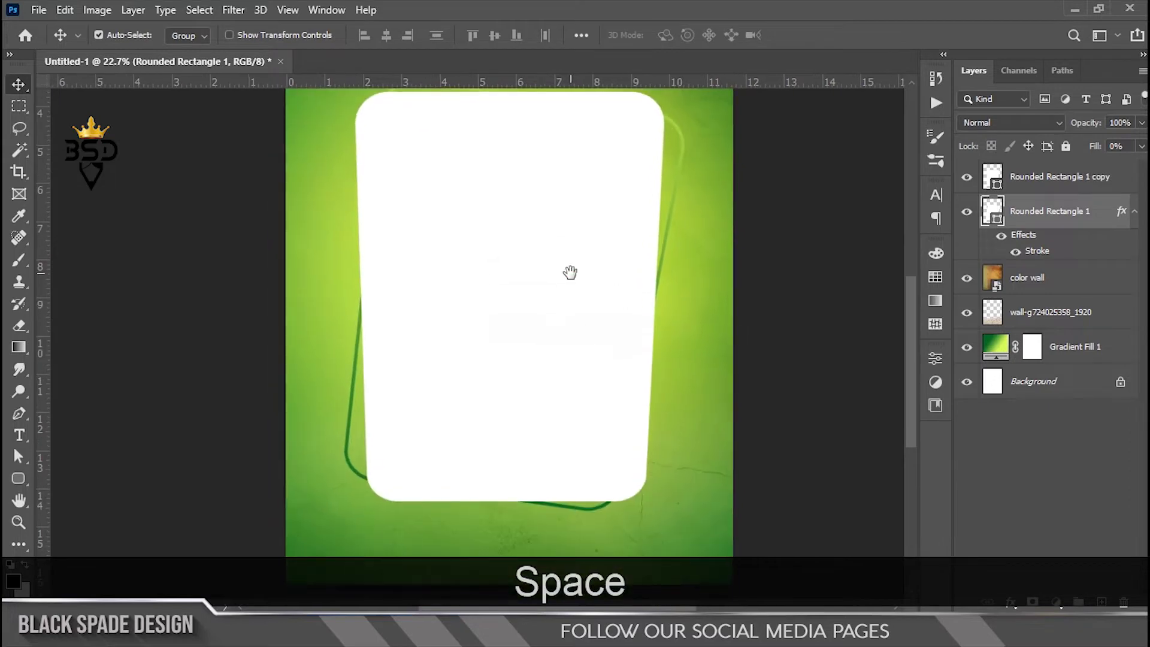
Duplicate the white panel and give the new copy 0% fill and the same 18 px outside green gradient stroke
{"action": "left_click", "coordinate": [1036, 184]}
{"action": "key", "text": "ctrl+j"}
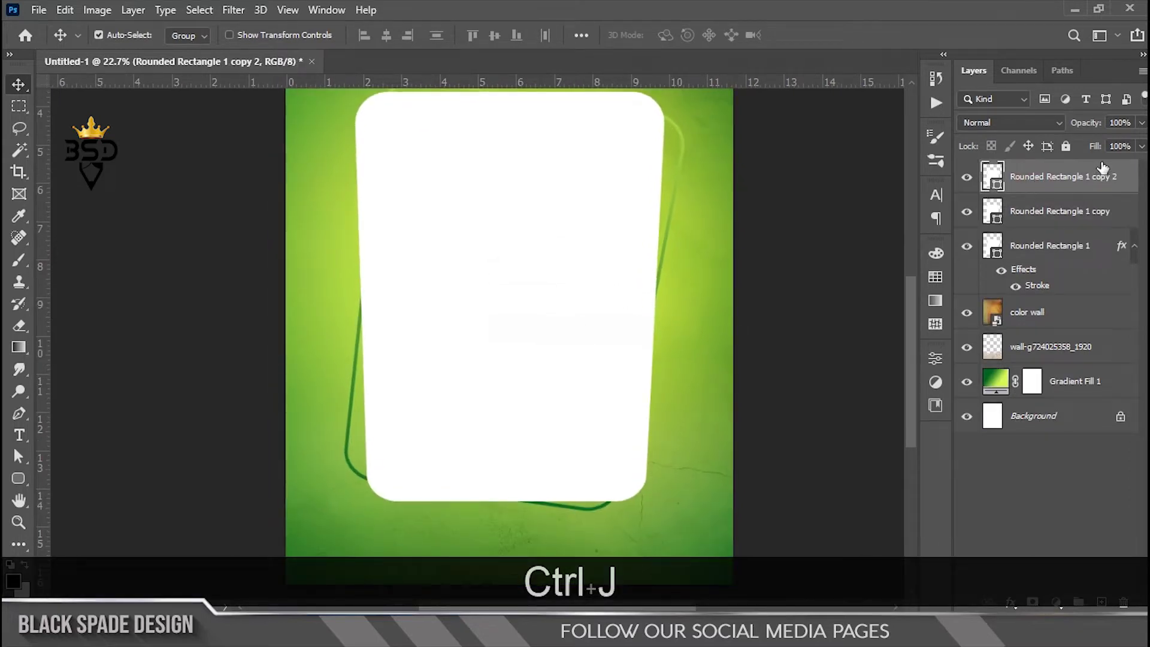
{"action": "left_click_drag", "start_coordinate": [1096, 146], "coordinate": [945, 161]}
{"action": "left_click", "coordinate": [1011, 603]}
{"action": "left_click", "coordinate": [1028, 476]}
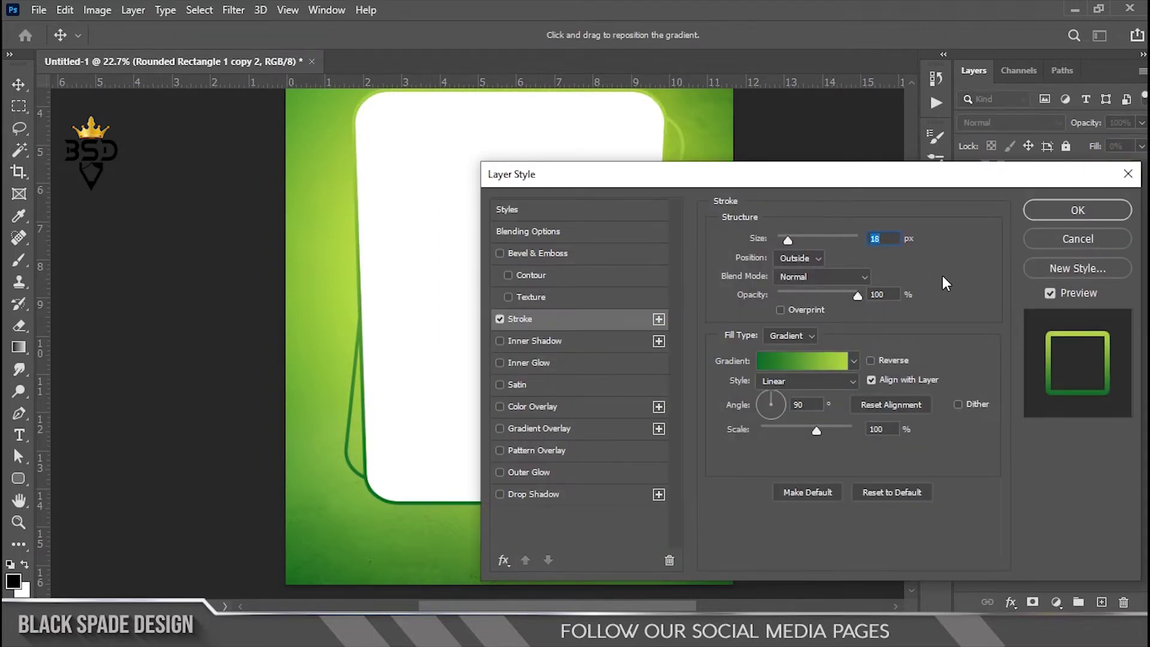
{"action": "left_click", "coordinate": [1068, 210]}
Shrink the outlined top copy about its centre to form an inner border on the white panel, and collapse its effects list
{"action": "scroll", "coordinate": [641, 226], "scroll_direction": "down", "scroll_amount": 1}
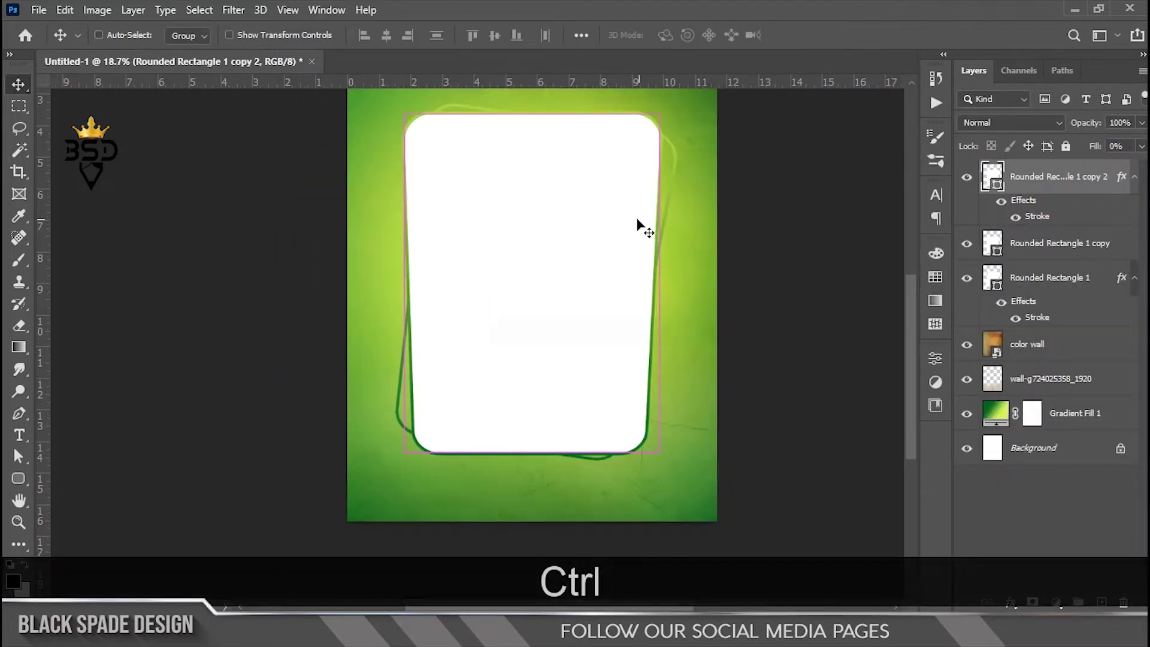
{"action": "key", "text": "ctrl+t"}
{"action": "left_click_drag", "start_coordinate": [658, 115], "coordinate": [696, 166]}
{"action": "key", "text": "Return"}
{"action": "scroll", "coordinate": [641, 140], "scroll_direction": "up", "scroll_amount": 2}
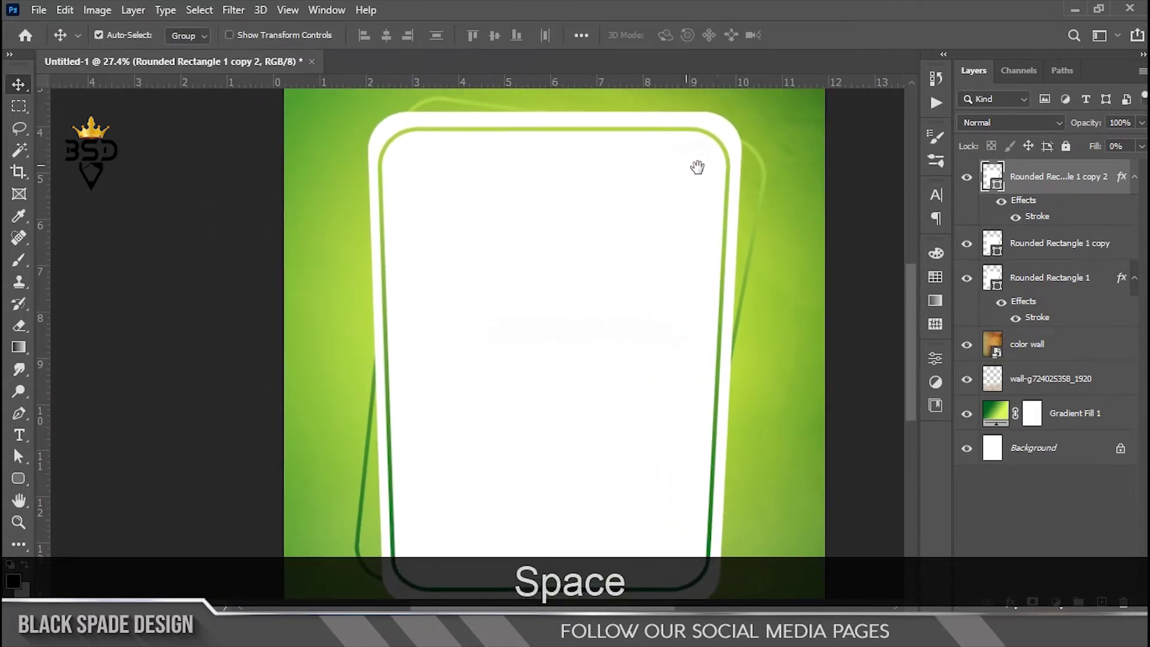
{"action": "scroll", "coordinate": [696, 166], "scroll_direction": "down", "scroll_amount": 2}
{"action": "scroll", "coordinate": [509, 335], "scroll_direction": "up", "scroll_amount": 1}
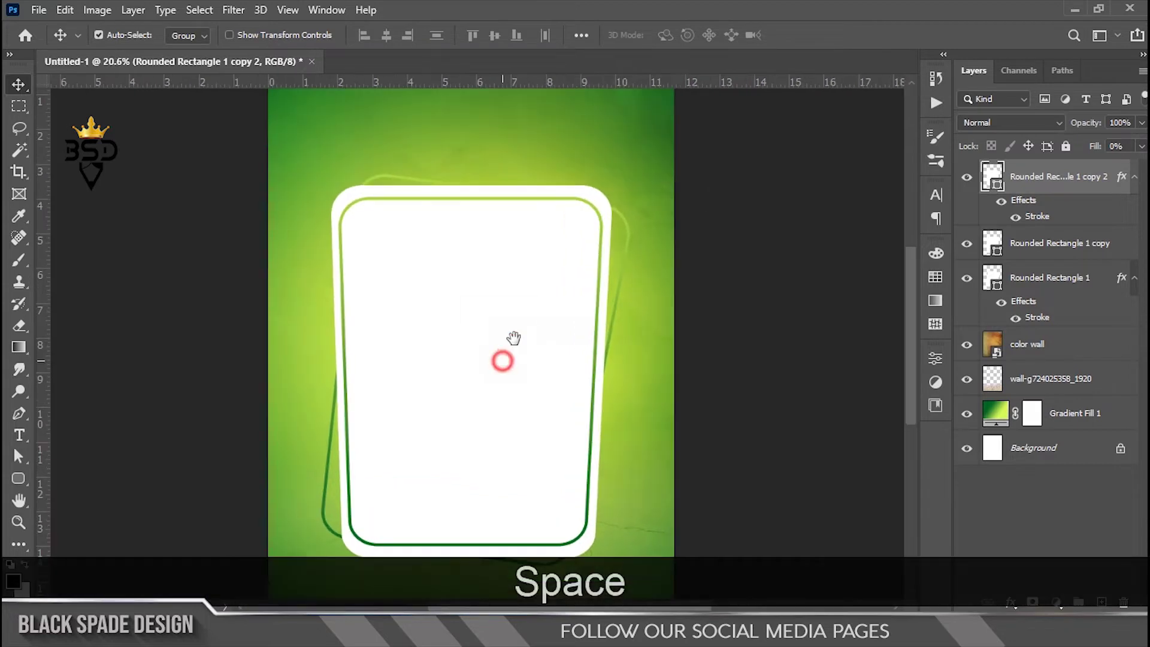
{"action": "left_click_drag", "start_coordinate": [501, 359], "coordinate": [548, 286]}
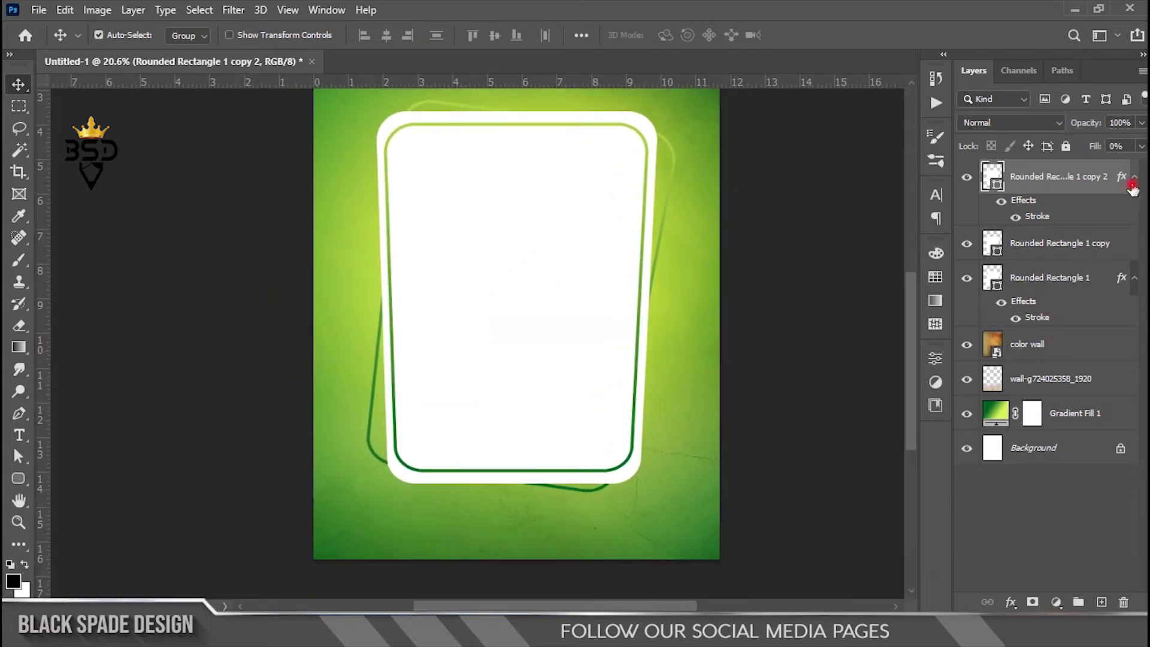
{"action": "left_click", "coordinate": [1135, 176]}
{"action": "scroll", "coordinate": [534, 360], "scroll_direction": "down", "scroll_amount": 1}
{"action": "left_click_drag", "start_coordinate": [534, 360], "coordinate": [438, 377]}
{"action": "scroll", "coordinate": [438, 378], "scroll_direction": "up", "scroll_amount": 1}
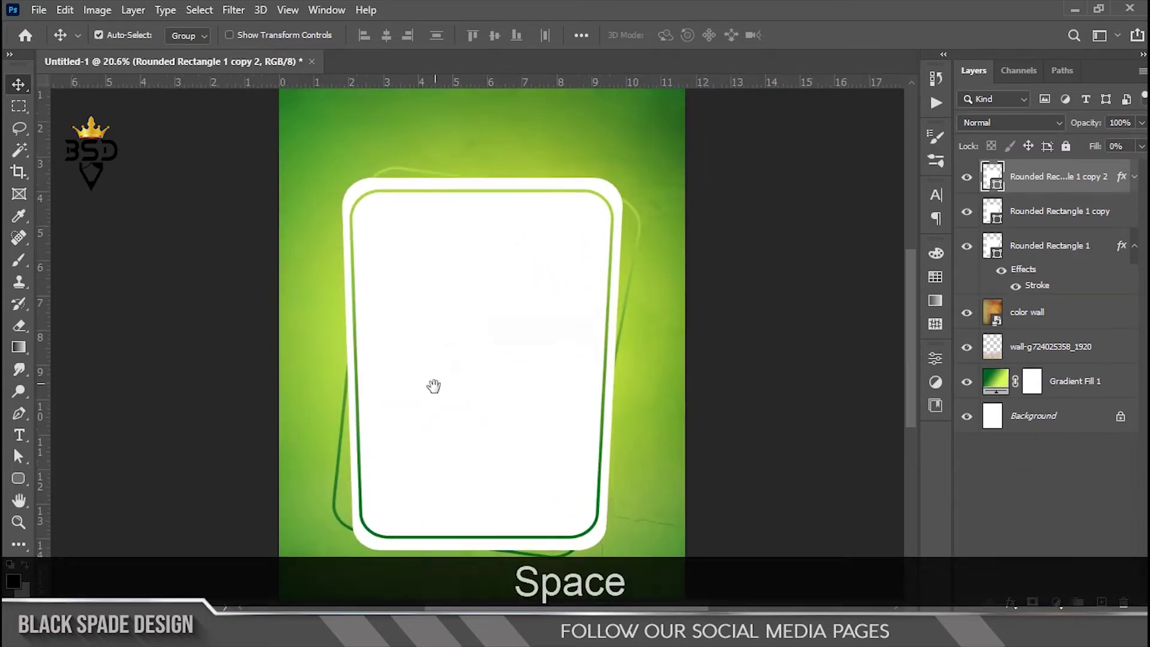
Place the coconut-tree image from the Onam folder directly above the color wall layer
{"action": "left_click", "coordinate": [1053, 317]}
{"action": "scroll", "coordinate": [484, 326], "scroll_direction": "down", "scroll_amount": 1}
{"action": "scroll", "coordinate": [465, 337], "scroll_direction": "up", "scroll_amount": 1}
{"action": "left_click_drag", "start_coordinate": [465, 337], "coordinate": [474, 320]}
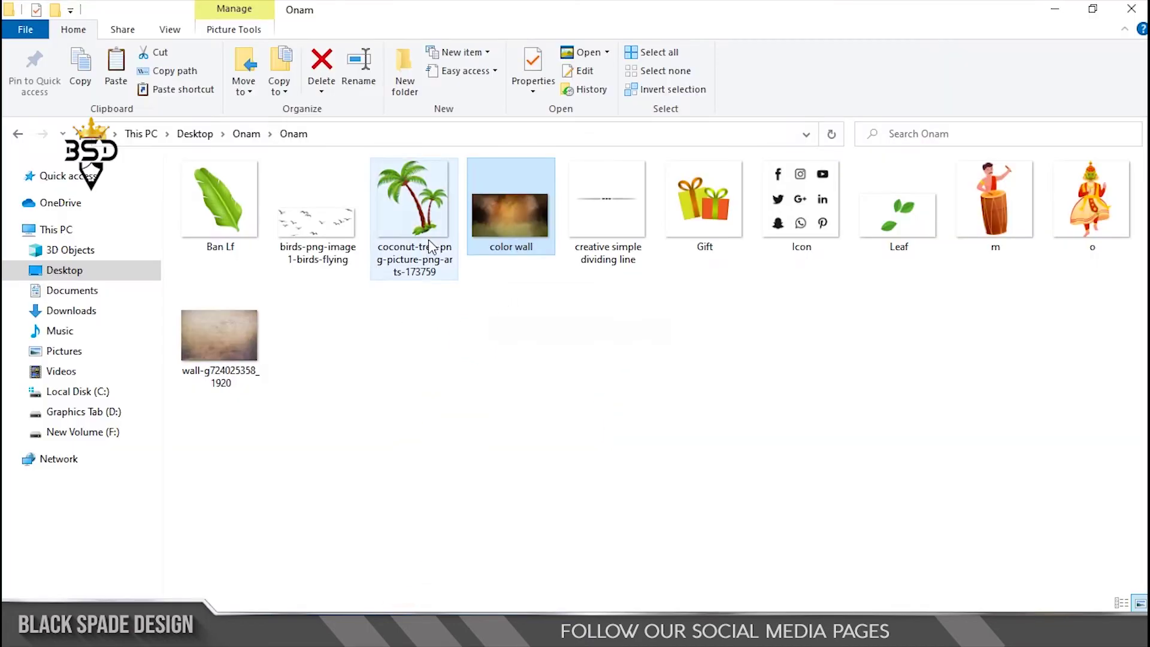
{"action": "left_click", "coordinate": [428, 237]}
{"action": "left_click_drag", "start_coordinate": [428, 258], "coordinate": [517, 423]}
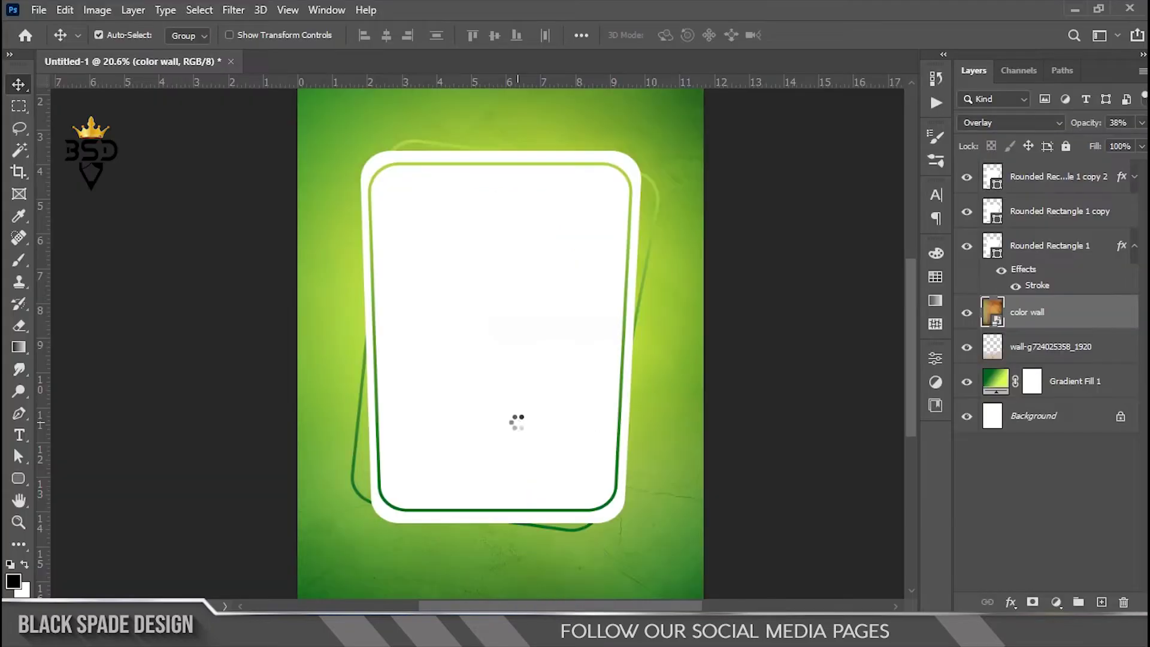
Flip the coconut trees horizontally, enlarge them to about 79%, and move them up so the palms rise above the panel
{"action": "right_click", "coordinate": [516, 418]}
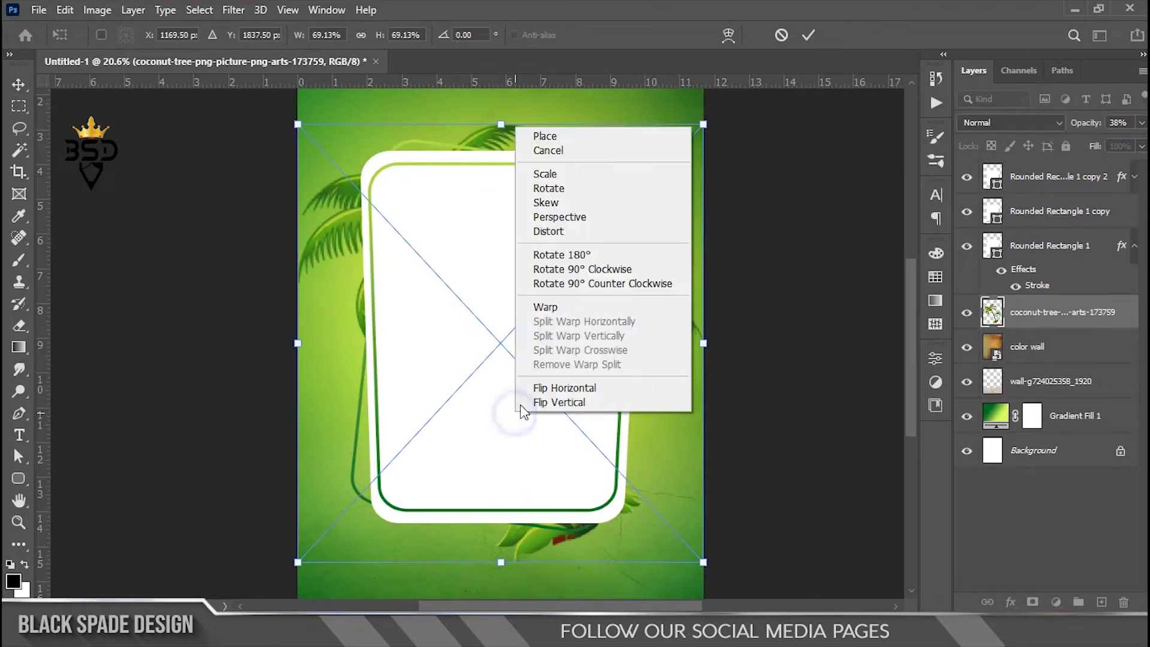
{"action": "left_click", "coordinate": [556, 388]}
{"action": "scroll", "coordinate": [475, 388], "scroll_direction": "down", "scroll_amount": 1}
{"action": "left_click_drag", "start_coordinate": [631, 211], "coordinate": [655, 179]}
{"action": "left_click_drag", "start_coordinate": [594, 271], "coordinate": [592, 239]}
{"action": "key", "text": "Return"}
{"action": "scroll", "coordinate": [497, 258], "scroll_direction": "up", "scroll_amount": 1}
{"action": "key", "text": "space"}
{"action": "scroll", "coordinate": [493, 286], "scroll_direction": "down", "scroll_amount": 1}
Shift the coconut trees slightly lower and enlarge them a little more around the white panel
{"action": "key", "text": "ctrl+t"}
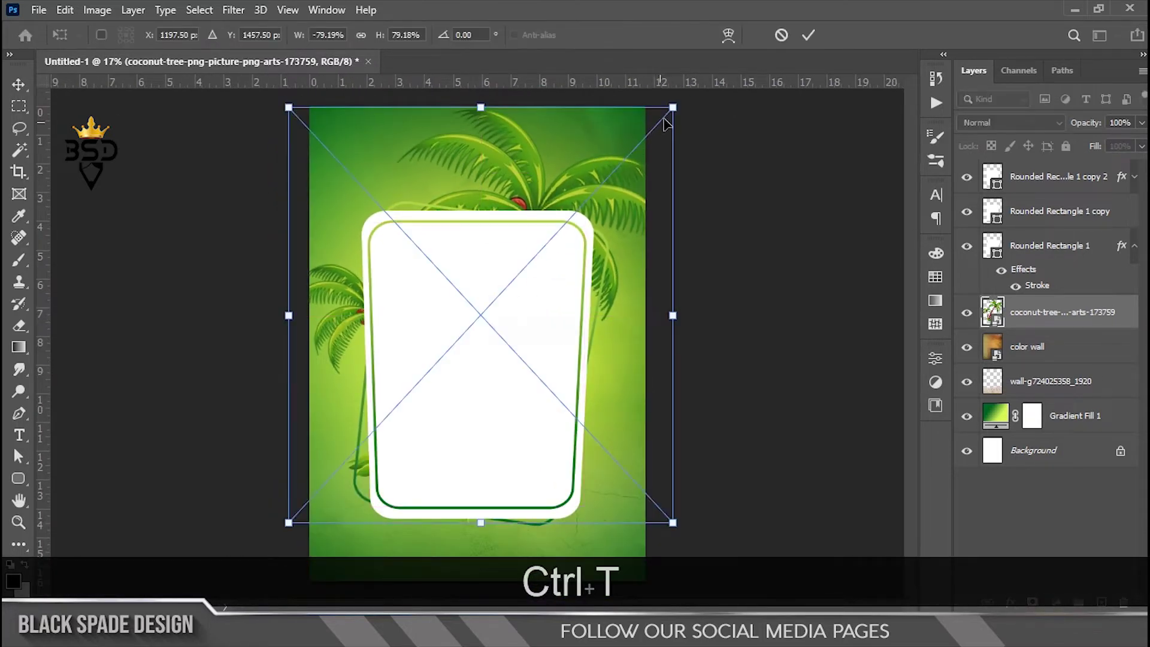
{"action": "key", "text": "shift+alt"}
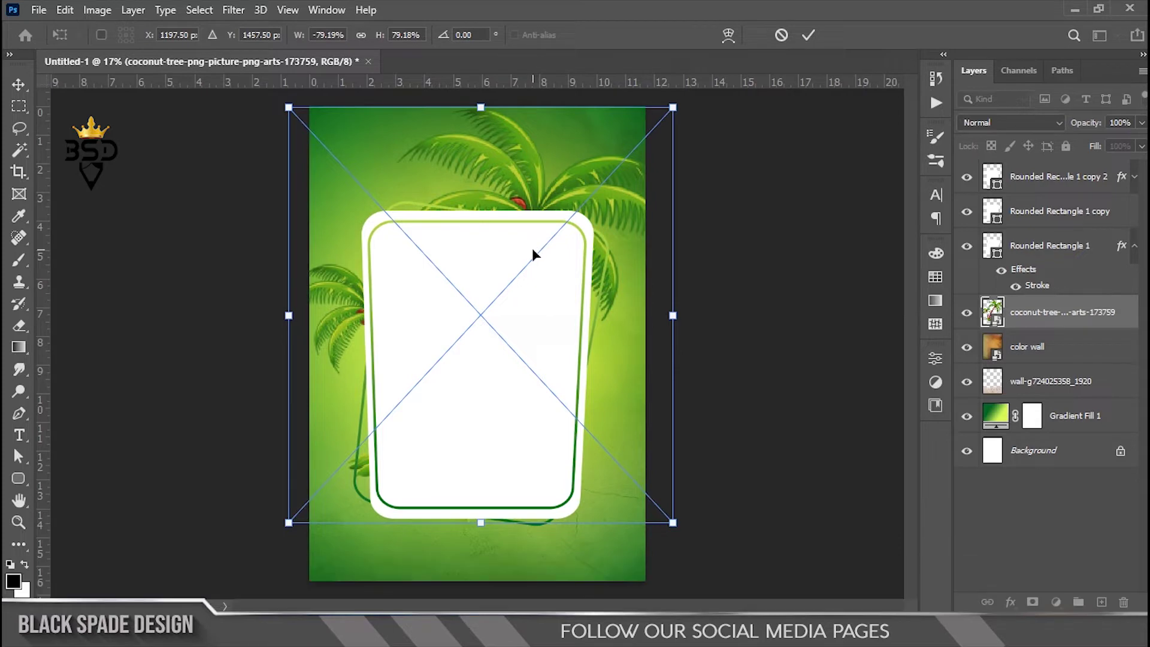
{"action": "left_click_drag", "start_coordinate": [502, 229], "coordinate": [503, 251]}
{"action": "key", "text": "shift+alt"}
{"action": "left_click_drag", "start_coordinate": [673, 127], "coordinate": [693, 126]}
{"action": "scroll", "coordinate": [507, 345], "scroll_direction": "up", "scroll_amount": 1}
{"action": "left_click_drag", "start_coordinate": [506, 347], "coordinate": [507, 345]}
{"action": "key", "text": "Return"}
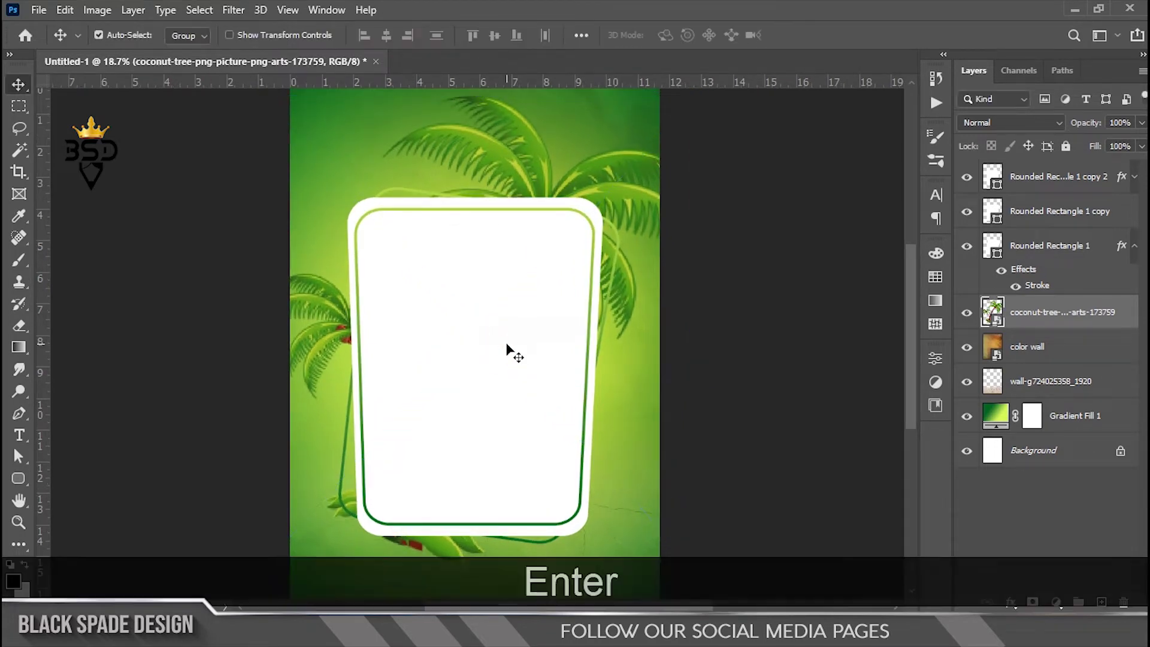
Rasterize the coconut tree layer
{"action": "scroll", "coordinate": [466, 400], "scroll_direction": "up", "scroll_amount": 2}
{"action": "key", "text": "space"}
{"action": "left_click_drag", "start_coordinate": [465, 422], "coordinate": [482, 304]}
{"action": "scroll", "coordinate": [448, 379], "scroll_direction": "up", "scroll_amount": 2}
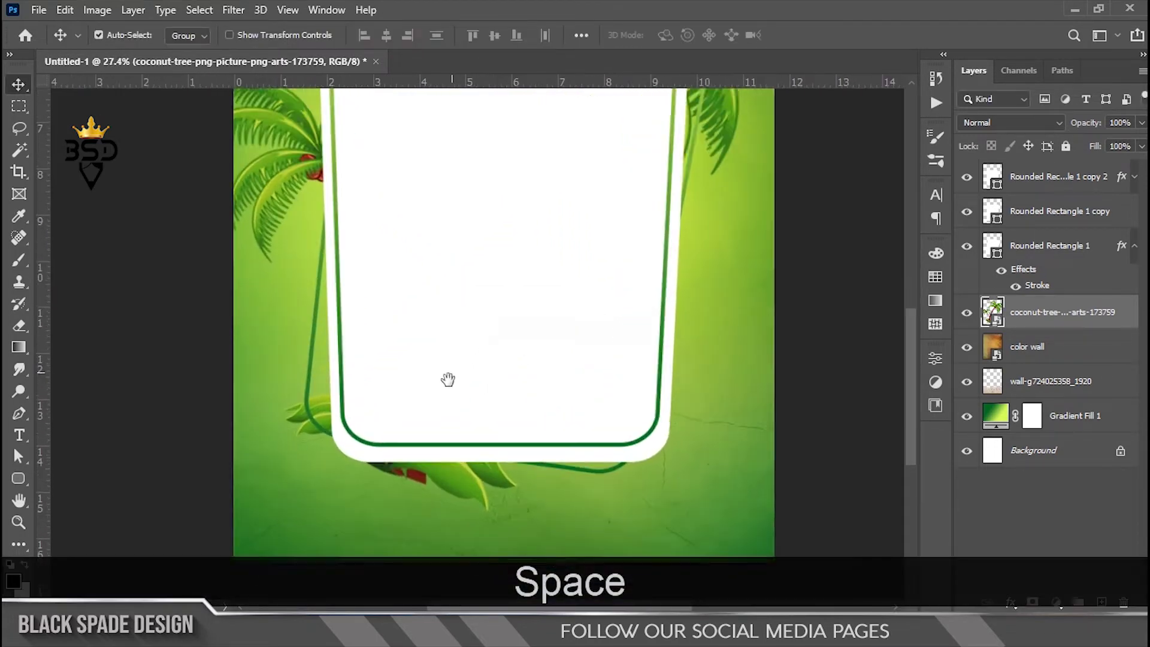
{"action": "left_click_drag", "start_coordinate": [460, 365], "coordinate": [482, 328]}
{"action": "right_click", "coordinate": [1073, 312]}
{"action": "left_click", "coordinate": [916, 327]}
Lasso the stray leaves and trunk base below the white panel on the coconut tree layer and delete them
{"action": "left_click", "coordinate": [19, 128]}
{"action": "scroll", "coordinate": [390, 444], "scroll_direction": "up", "scroll_amount": 2}
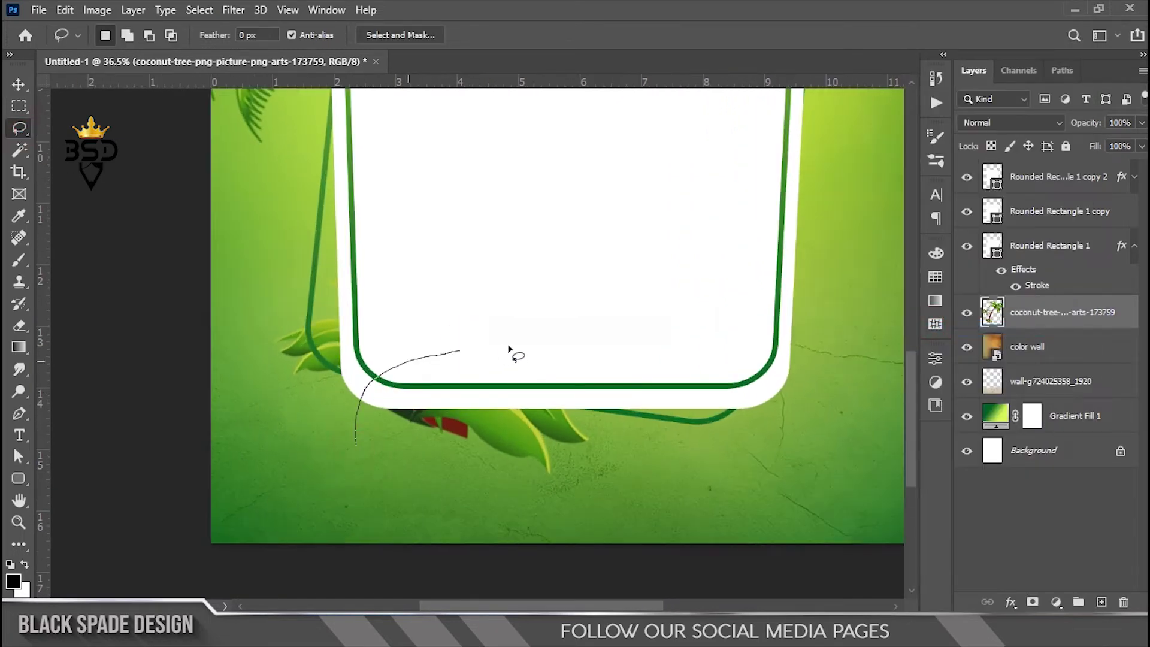
{"action": "left_click_drag", "start_coordinate": [347, 505], "coordinate": [321, 477]}
{"action": "key", "text": "Delete"}
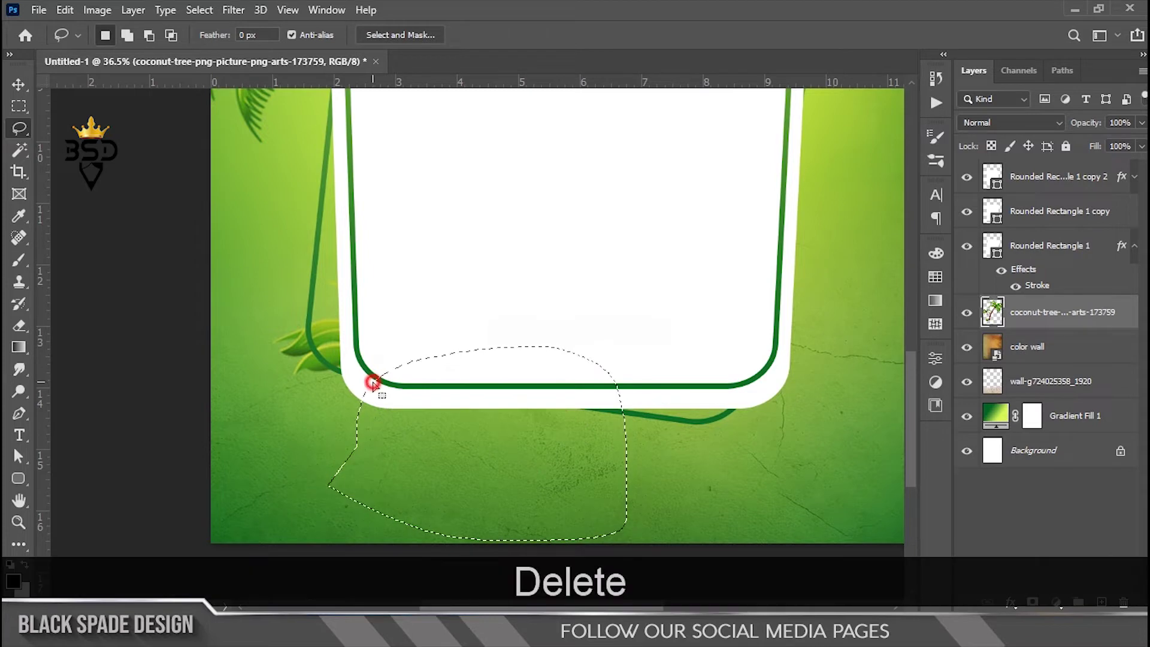
{"action": "key", "text": "ctrl+d"}
{"action": "scroll", "coordinate": [373, 386], "scroll_direction": "down", "scroll_amount": 2}
{"action": "scroll", "coordinate": [373, 387], "scroll_direction": "down", "scroll_amount": 3}
{"action": "key", "text": "v"}
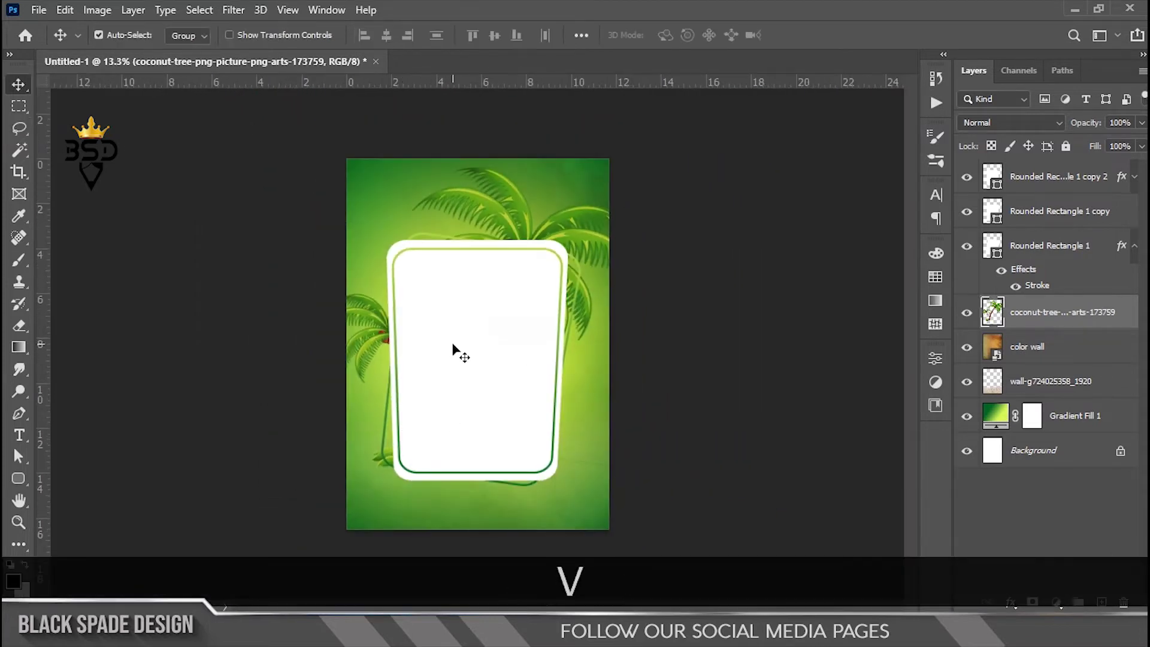
Place the drummer image m directly above the coconut tree layer, near the white panel's upper-left corner
{"action": "scroll", "coordinate": [455, 352], "scroll_direction": "up", "scroll_amount": 2}
{"action": "scroll", "coordinate": [445, 325], "scroll_direction": "up", "scroll_amount": 3}
{"action": "left_click_drag", "start_coordinate": [398, 275], "coordinate": [430, 308]}
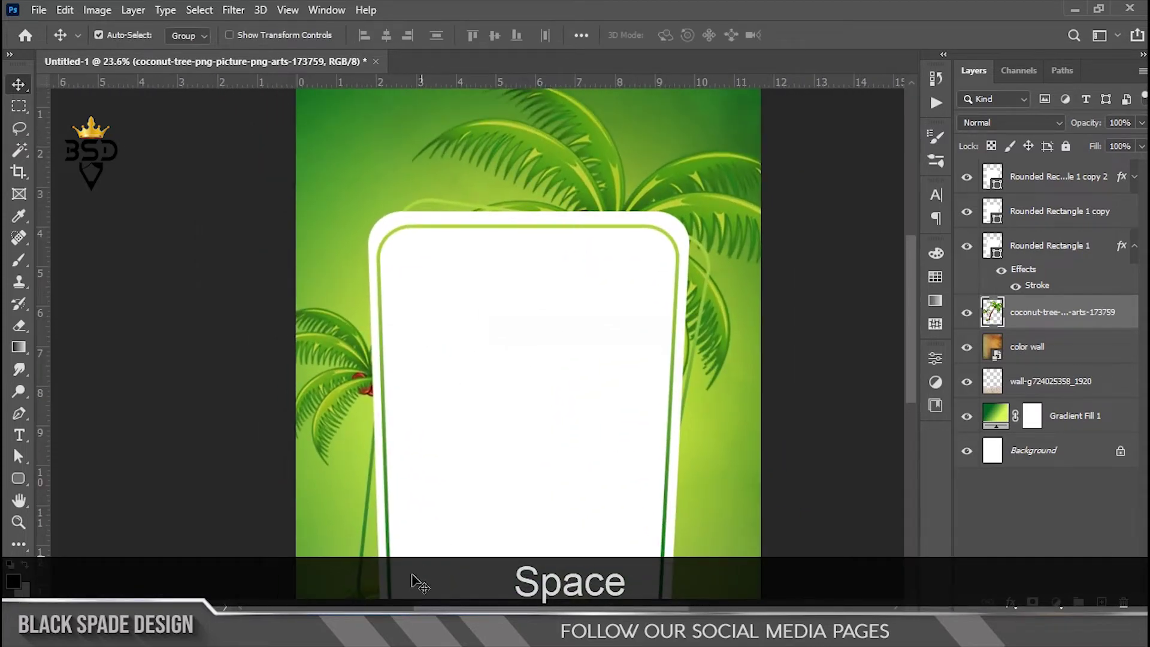
{"action": "left_click", "coordinate": [413, 634]}
{"action": "left_click", "coordinate": [1007, 202]}
{"action": "left_click_drag", "start_coordinate": [991, 204], "coordinate": [518, 468]}
{"action": "left_click_drag", "start_coordinate": [386, 230], "coordinate": [525, 359]}
Resize and position the drummer so the drum stands partly behind the panel's upper-left corner
{"action": "scroll", "coordinate": [430, 206], "scroll_direction": "up", "scroll_amount": 3}
{"action": "key", "text": "space"}
{"action": "left_click_drag", "start_coordinate": [592, 235], "coordinate": [640, 205]}
{"action": "left_click_drag", "start_coordinate": [692, 332], "coordinate": [694, 323]}
{"action": "left_click_drag", "start_coordinate": [504, 338], "coordinate": [494, 346]}
{"action": "left_click_drag", "start_coordinate": [621, 198], "coordinate": [631, 197]}
{"action": "key", "text": "Return"}
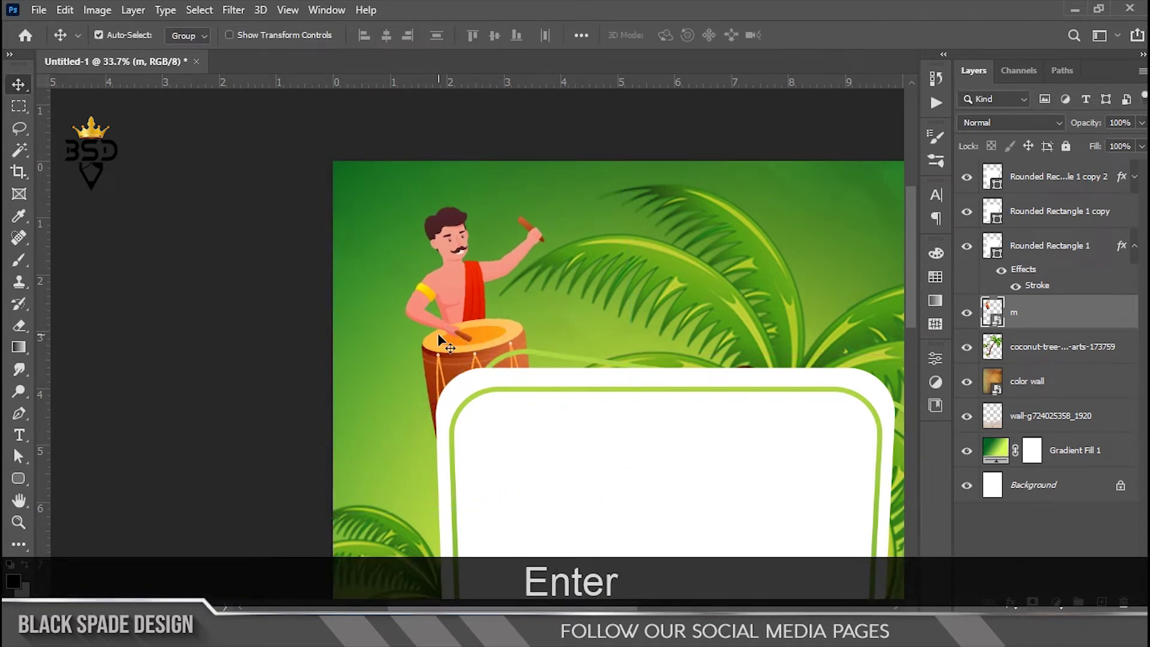
Nudge the drummer slightly downward behind the top edge of the panel
{"action": "scroll", "coordinate": [442, 340], "scroll_direction": "up", "scroll_amount": 1}
{"action": "key", "text": "Down"}
{"action": "key", "text": "Down"}
{"action": "key", "text": "Down"}
{"action": "key", "text": "Down"}
{"action": "key", "text": "Down"}
{"action": "key", "text": "Down"}
{"action": "key", "text": "Down"}
{"action": "scroll", "coordinate": [447, 336], "scroll_direction": "down", "scroll_amount": 5}
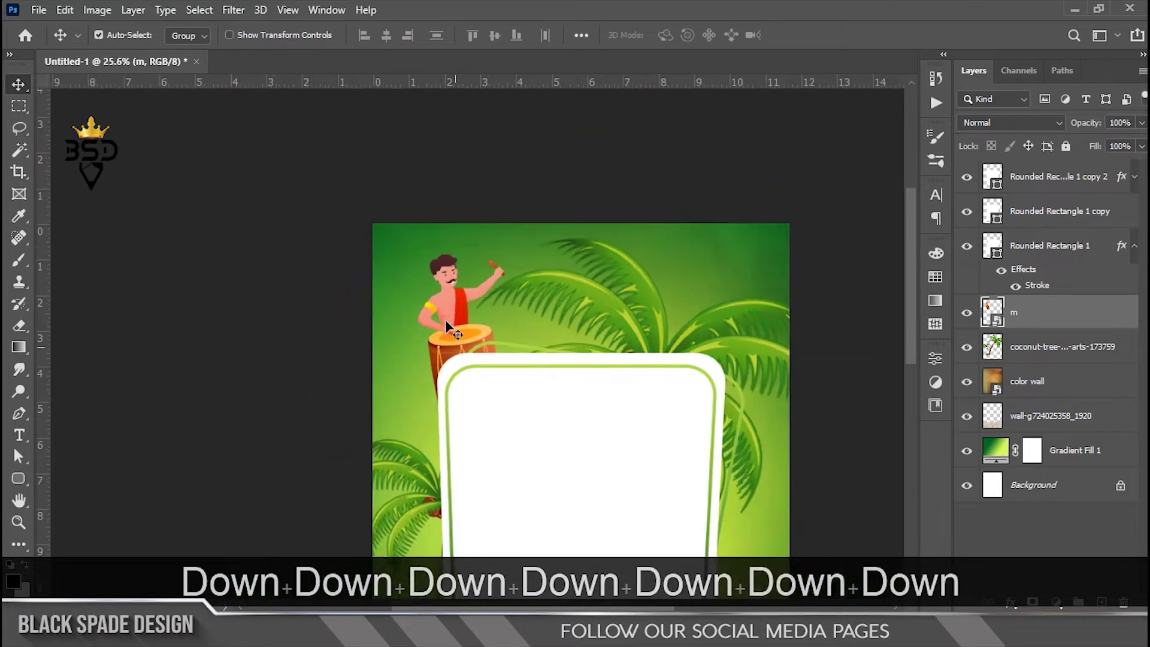
Apply a Color Balance to the drummer's midtones with levels of about -15, +41 and +12
{"action": "key", "text": "space"}
{"action": "scroll", "coordinate": [376, 182], "scroll_direction": "up", "scroll_amount": 9}
{"action": "left_click_drag", "start_coordinate": [376, 182], "coordinate": [563, 318]}
{"action": "key", "text": "ctrl+b"}
{"action": "left_click_drag", "start_coordinate": [509, 126], "coordinate": [848, 258]}
{"action": "left_click", "coordinate": [872, 351]}
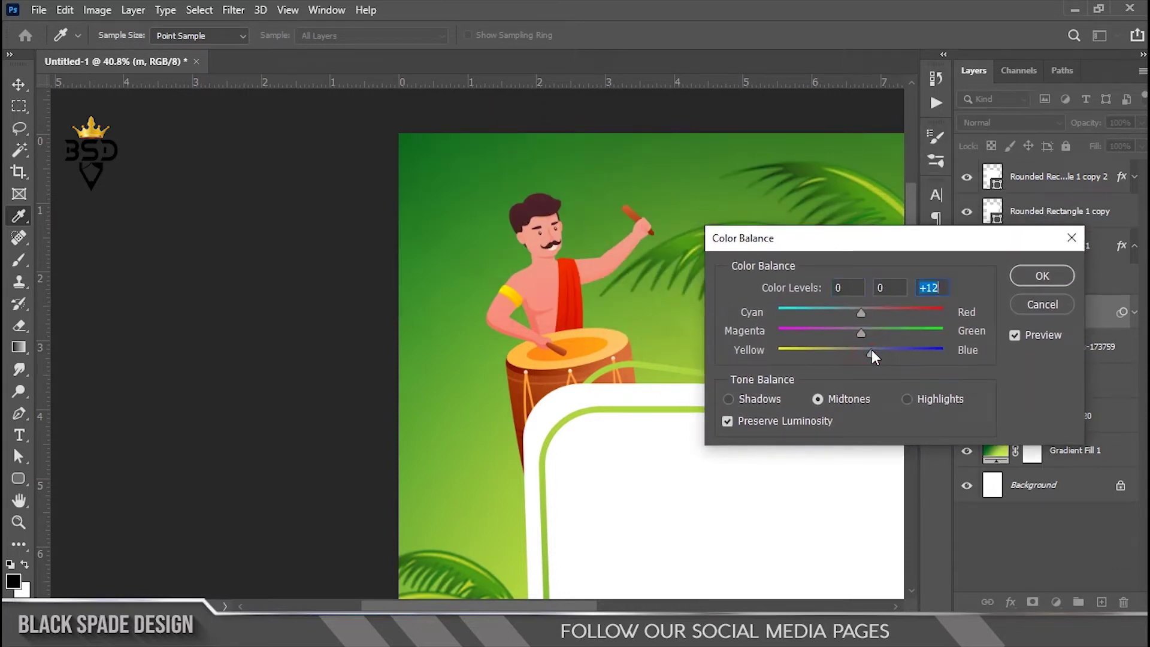
{"action": "left_click_drag", "start_coordinate": [881, 330], "coordinate": [896, 328]}
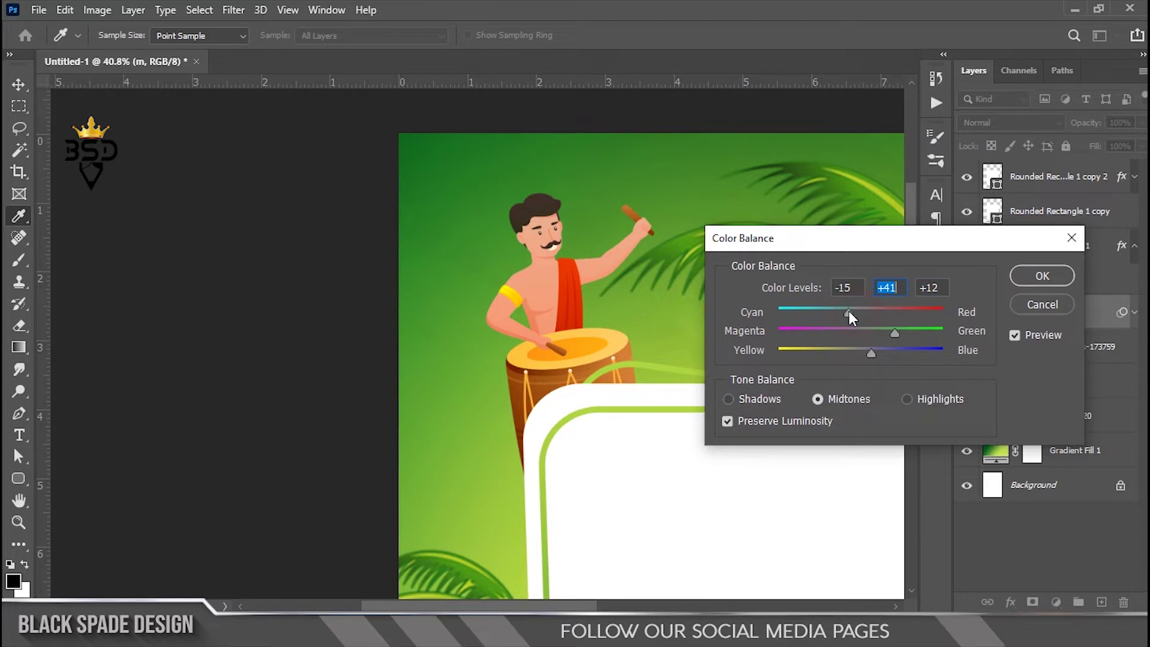
{"action": "left_click", "coordinate": [846, 312]}
{"action": "left_click_drag", "start_coordinate": [893, 335], "coordinate": [893, 336]}
{"action": "left_click", "coordinate": [893, 336]}
{"action": "left_click", "coordinate": [1022, 279]}
Place the Kathakali dancer image o over the panel's lower-right corner at 133.50% scale and bring its layer to the top of the stack
{"action": "scroll", "coordinate": [576, 385], "scroll_direction": "down", "scroll_amount": 4}
{"action": "left_click_drag", "start_coordinate": [790, 578], "coordinate": [568, 350]}
{"action": "key", "text": "alt+Tab"}
{"action": "left_click", "coordinate": [1103, 229]}
{"action": "left_click_drag", "start_coordinate": [1083, 208], "coordinate": [588, 456]}
{"action": "left_click_drag", "start_coordinate": [475, 308], "coordinate": [558, 427]}
{"action": "left_click_drag", "start_coordinate": [634, 364], "coordinate": [600, 401]}
{"action": "key", "text": "Return"}
{"action": "left_click_drag", "start_coordinate": [1014, 322], "coordinate": [995, 168]}
Enlarge the dancer to 172.88% and shift it up and right across the panel's lower-right corner
{"action": "scroll", "coordinate": [599, 436], "scroll_direction": "down", "scroll_amount": 3}
{"action": "scroll", "coordinate": [578, 459], "scroll_direction": "up", "scroll_amount": 2}
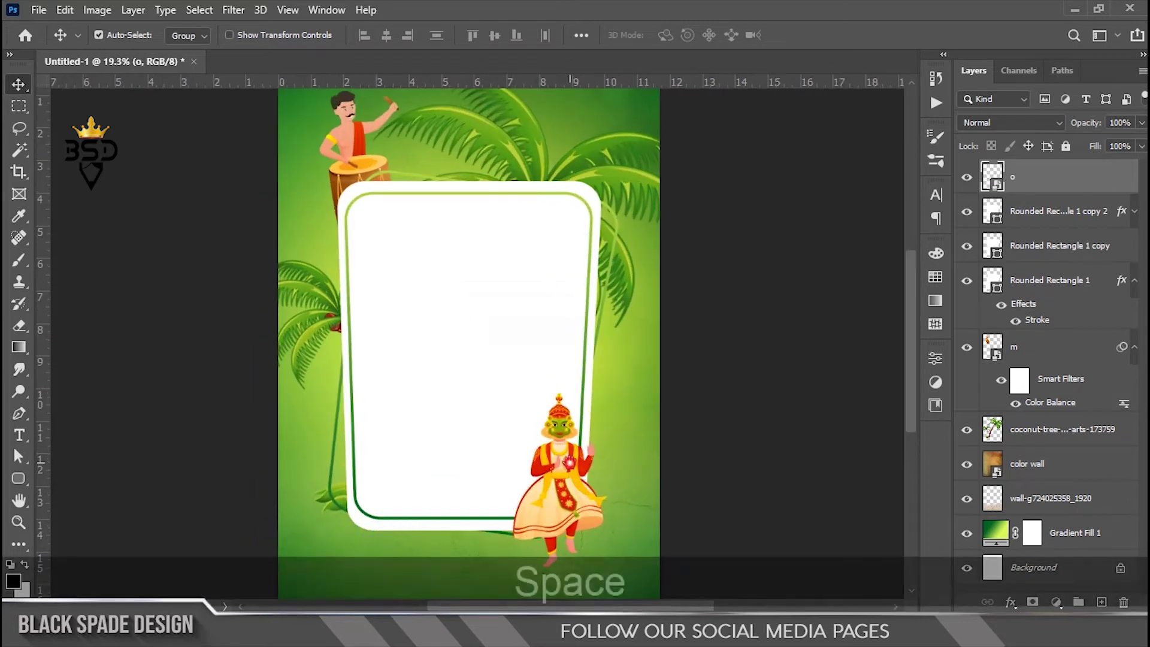
{"action": "left_click_drag", "start_coordinate": [573, 464], "coordinate": [574, 346]}
{"action": "key", "text": "ctrl+t"}
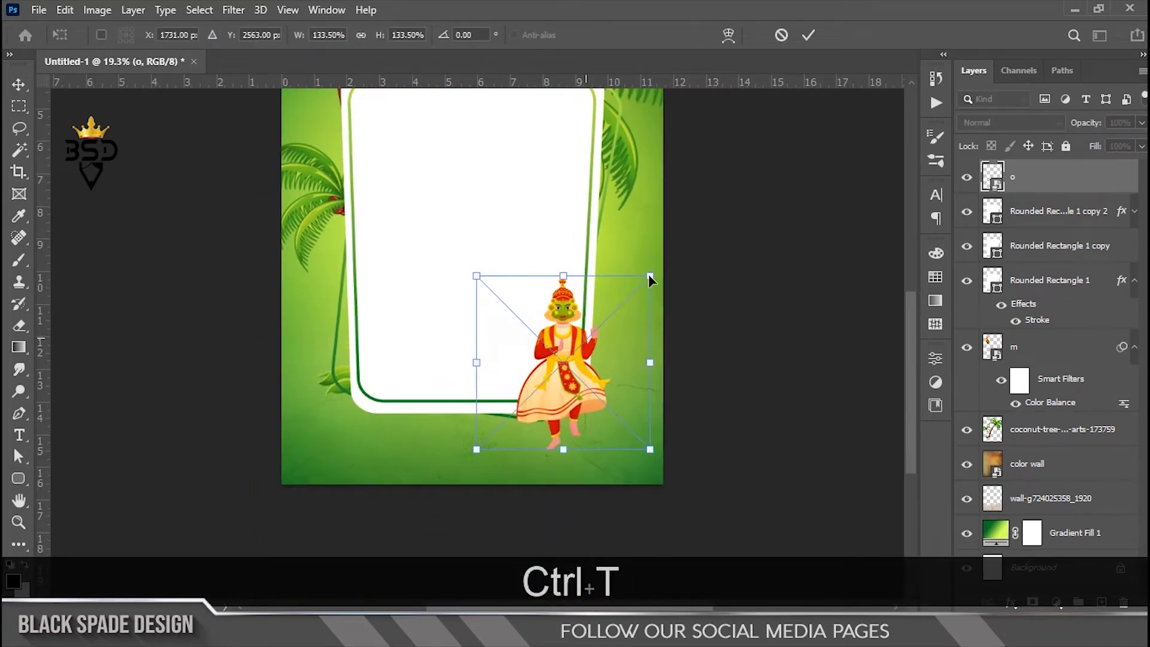
{"action": "left_click_drag", "start_coordinate": [649, 277], "coordinate": [677, 250]}
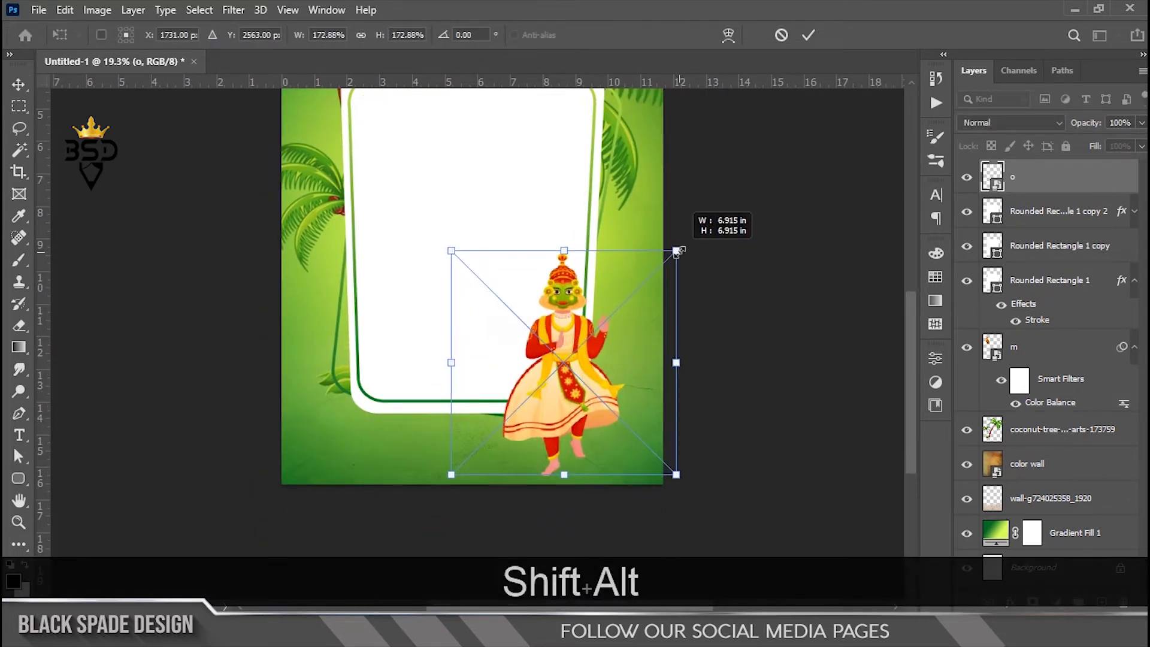
{"action": "left_click_drag", "start_coordinate": [573, 394], "coordinate": [593, 373]}
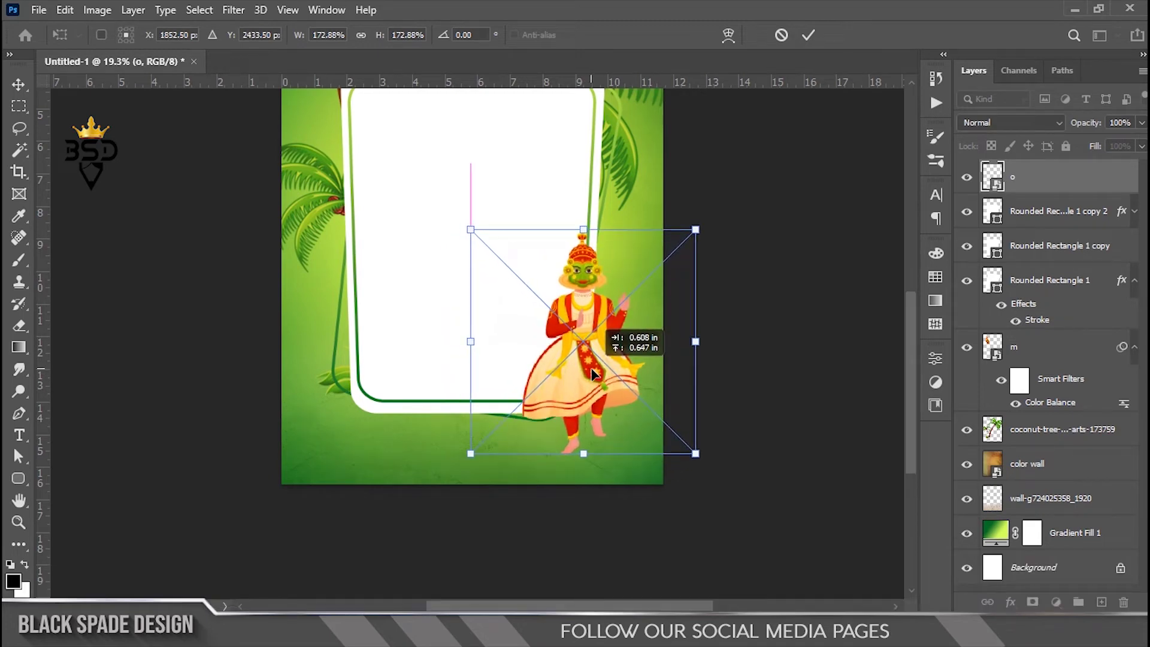
{"action": "key", "text": "Return"}
Nudge the dancer left so it overlaps more of the white panel
{"action": "key", "text": "Left"}
{"action": "key", "text": "Left"}
{"action": "key", "text": "Left"}
{"action": "key", "text": "Left"}
{"action": "key", "text": "Left"}
{"action": "key", "text": "Left"}
{"action": "key", "text": "Left"}
{"action": "scroll", "coordinate": [592, 373], "scroll_direction": "down", "scroll_amount": 2}
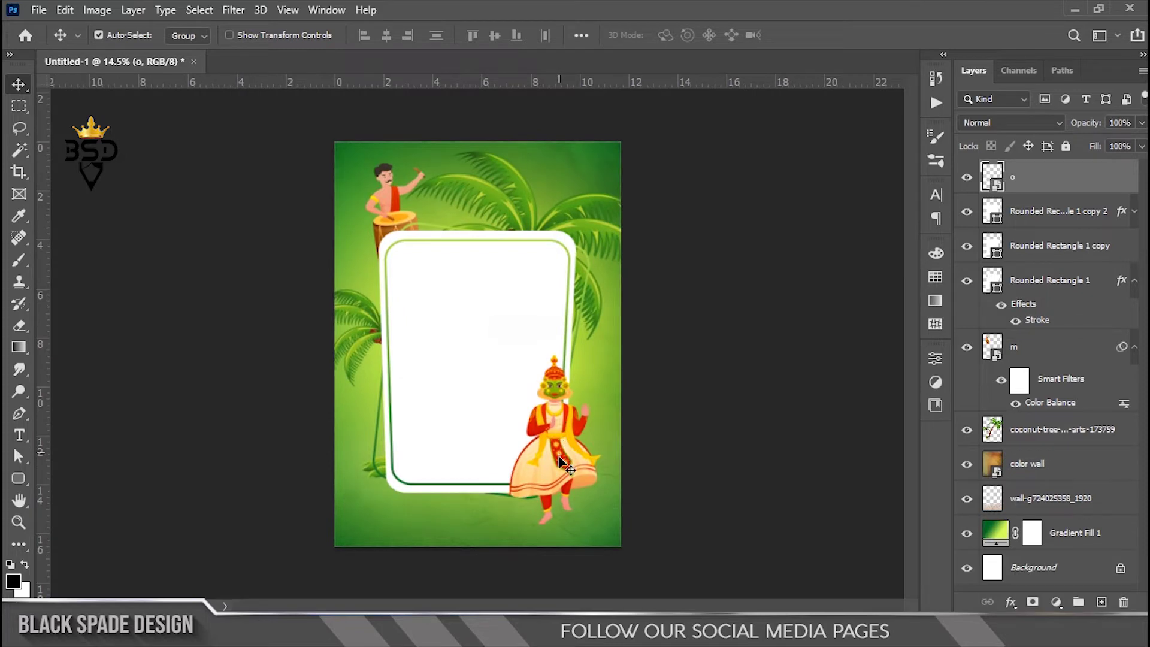
Apply a Color Balance to the dancer's midtones with green at about +27 and blue at about +20
{"action": "scroll", "coordinate": [564, 462], "scroll_direction": "up", "scroll_amount": 6}
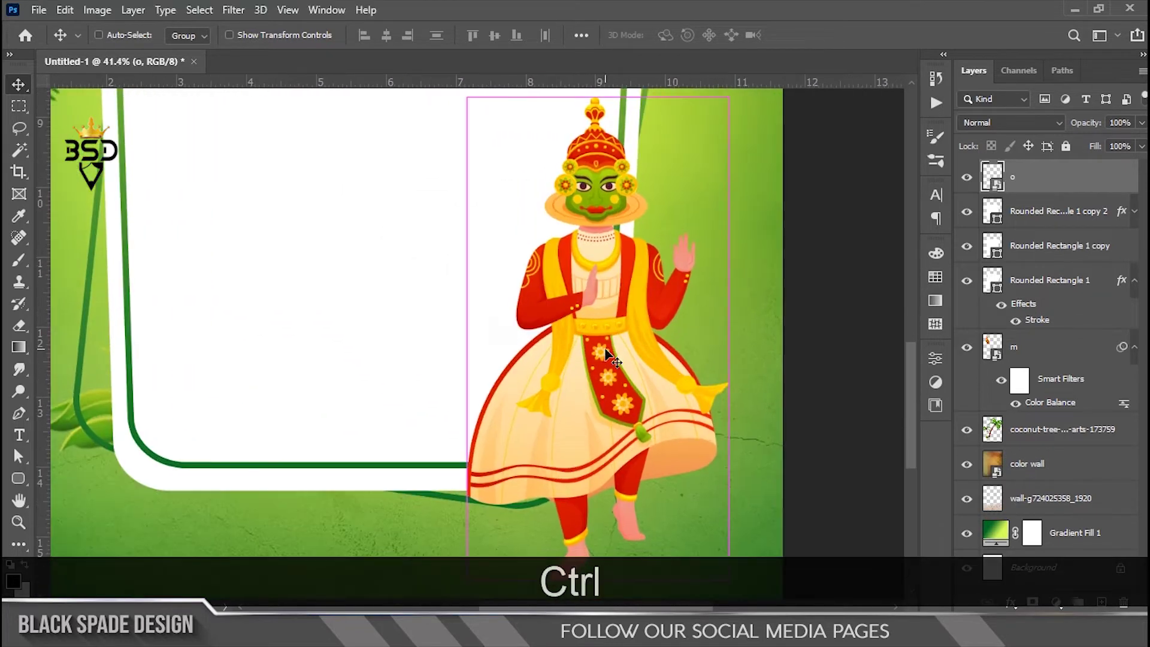
{"action": "key", "text": "ctrl+b"}
{"action": "left_click_drag", "start_coordinate": [879, 353], "coordinate": [882, 331]}
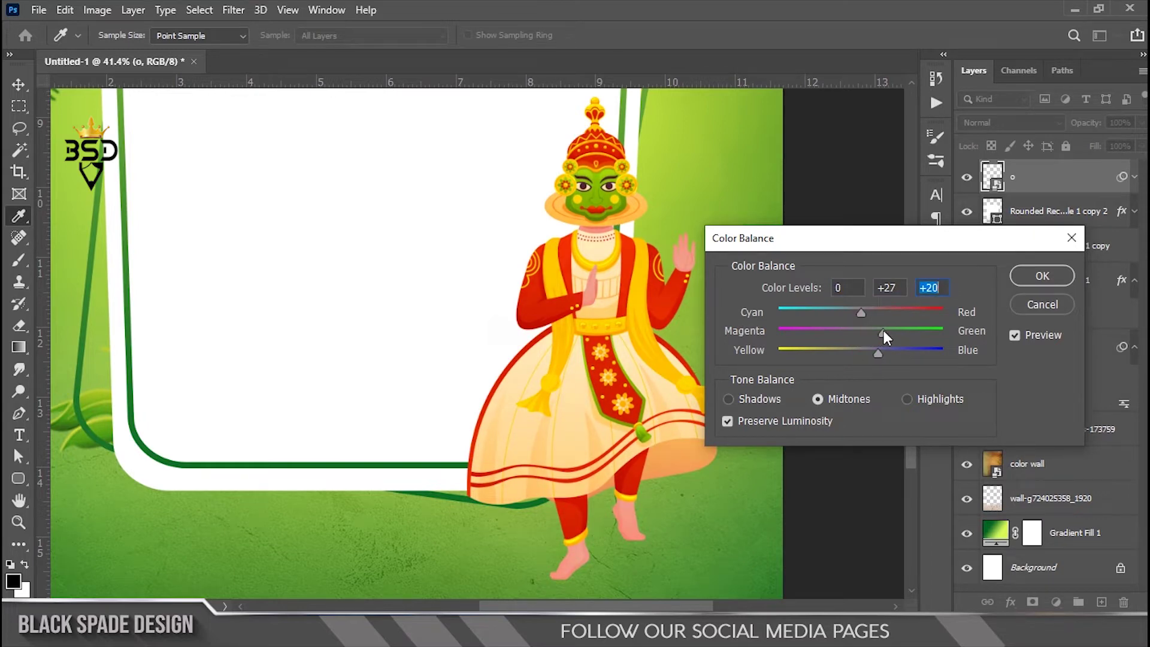
{"action": "left_click", "coordinate": [883, 329]}
{"action": "left_click", "coordinate": [1032, 276]}
Apply Curves to the dancer with the RGB black input point at 9 to deepen the shadows
{"action": "key", "text": "ctrl+m"}
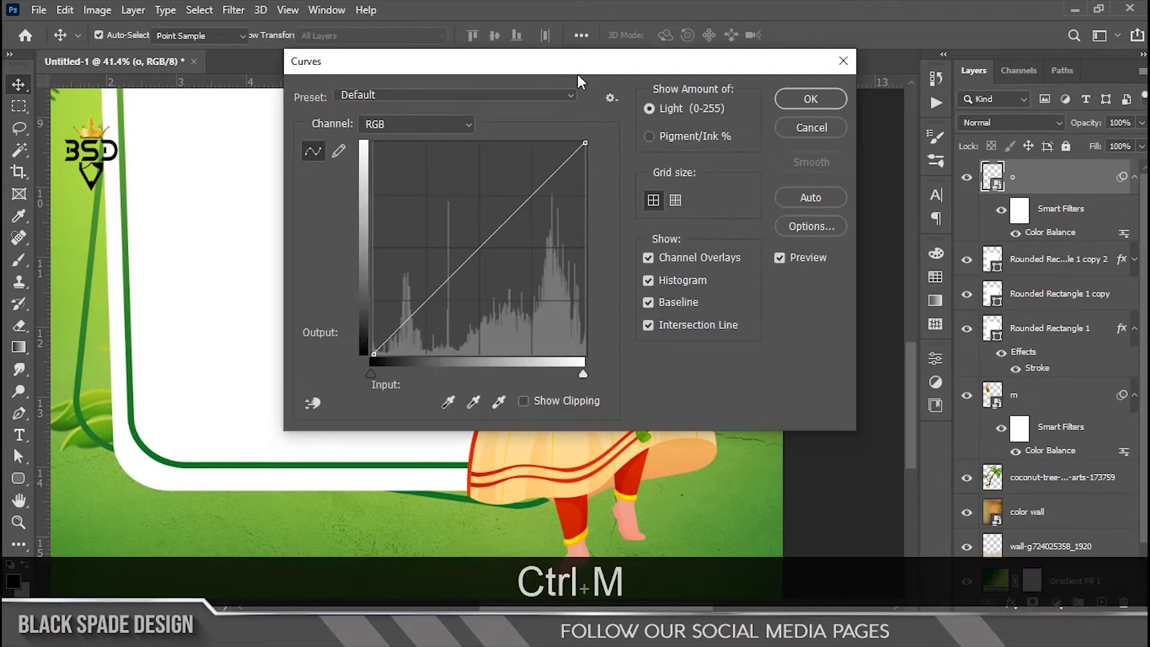
{"action": "left_click_drag", "start_coordinate": [437, 55], "coordinate": [853, 157]}
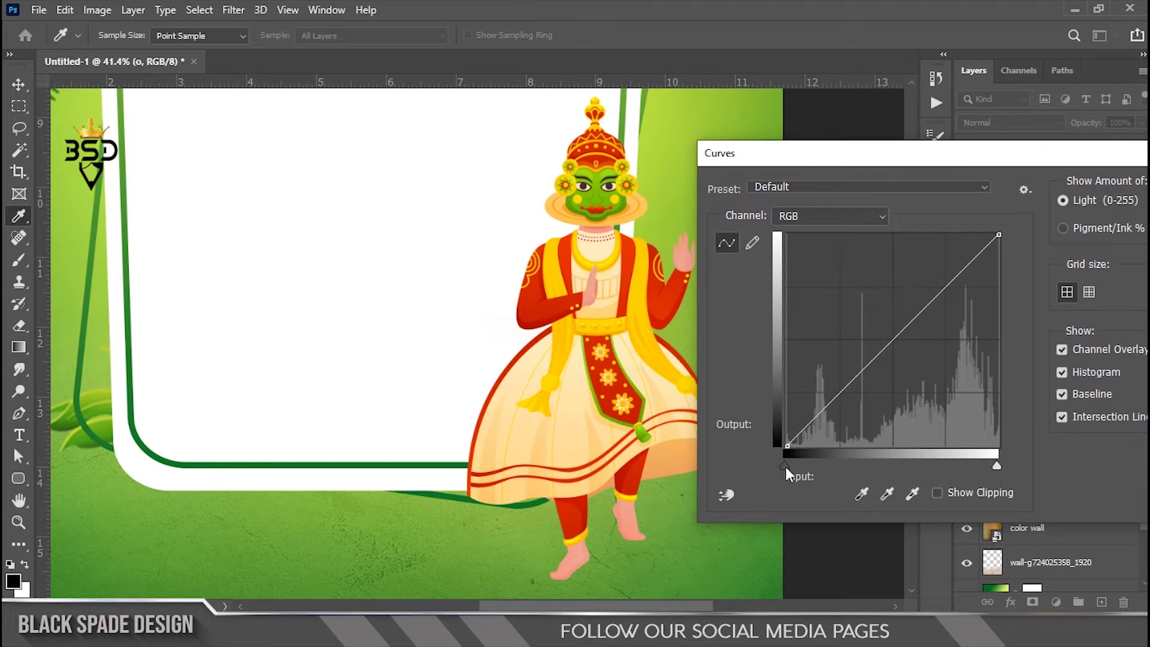
{"action": "left_click_drag", "start_coordinate": [785, 468], "coordinate": [793, 469]}
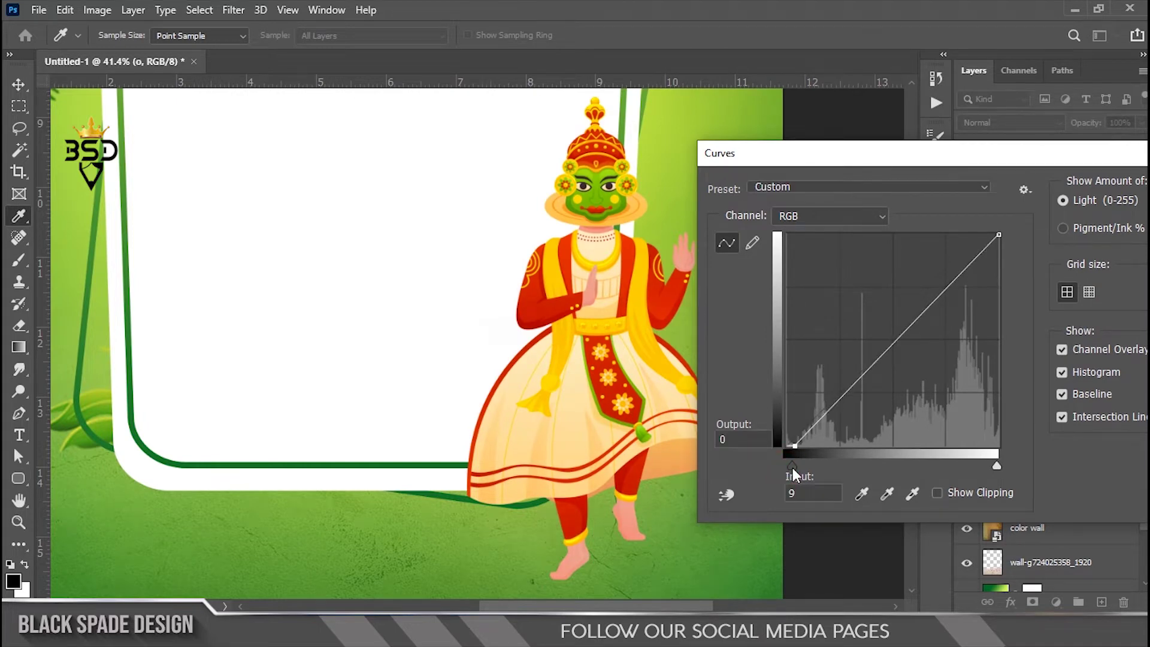
{"action": "left_click_drag", "start_coordinate": [997, 155], "coordinate": [736, 153]}
{"action": "left_click", "coordinate": [971, 198]}
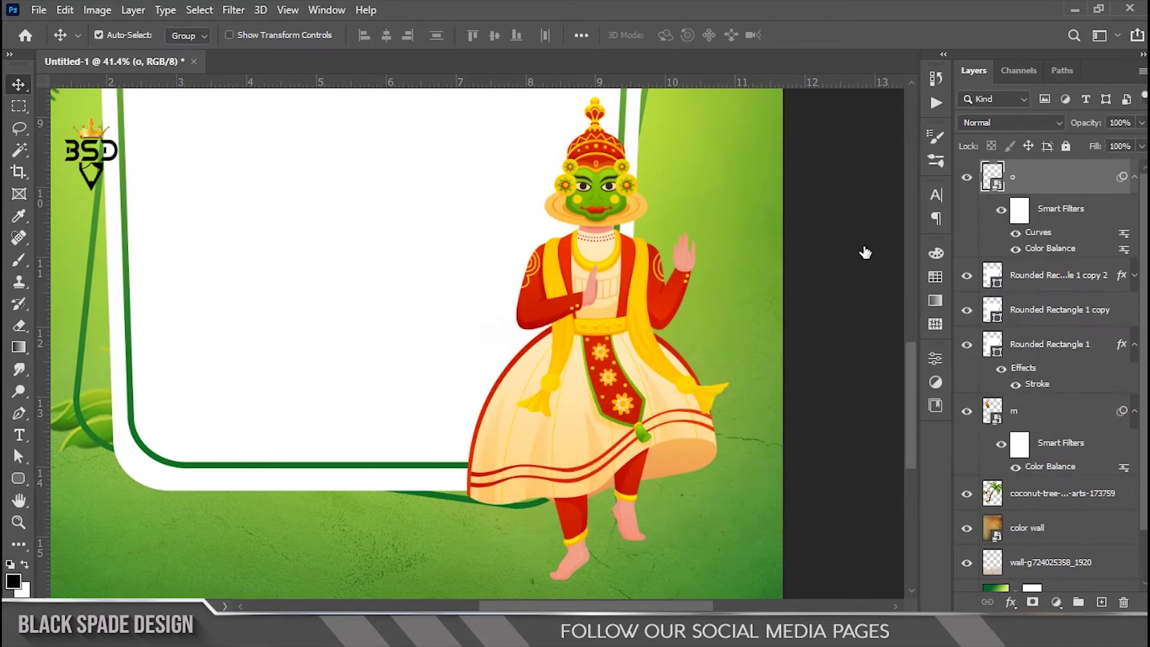
Review the whole poster and the dancer's placement against the white panel
{"action": "scroll", "coordinate": [549, 273], "scroll_direction": "down", "scroll_amount": 6}
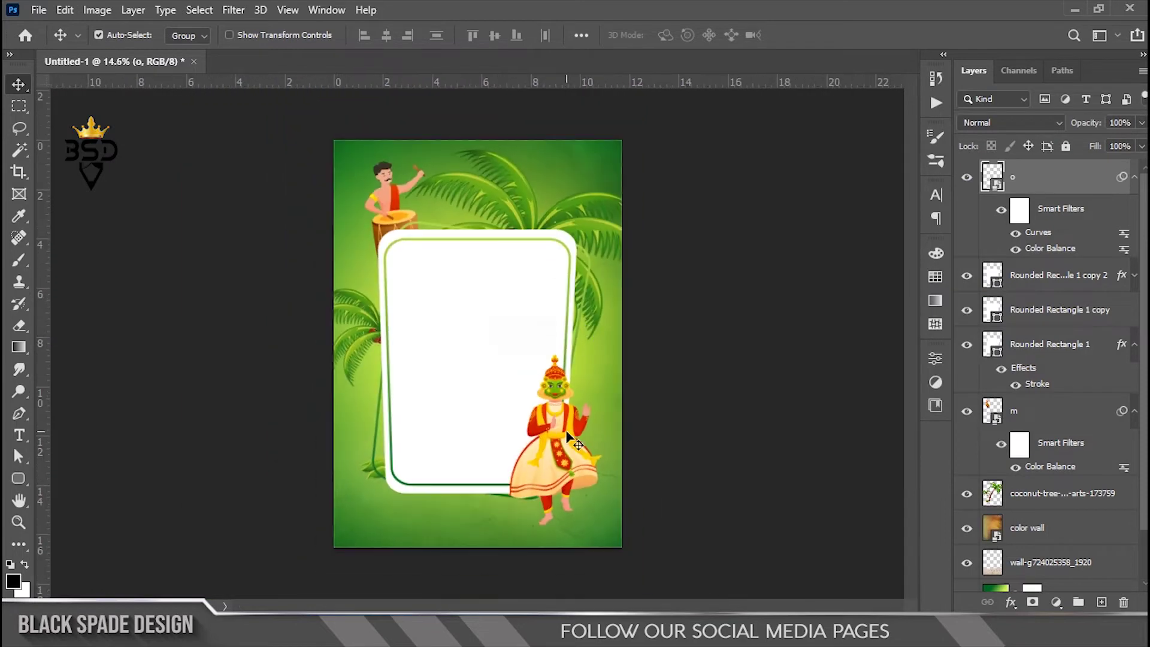
{"action": "scroll", "coordinate": [561, 437], "scroll_direction": "up", "scroll_amount": 2}
{"action": "key", "text": "space"}
{"action": "left_click_drag", "start_coordinate": [549, 448], "coordinate": [626, 456]}
{"action": "key", "text": "v"}
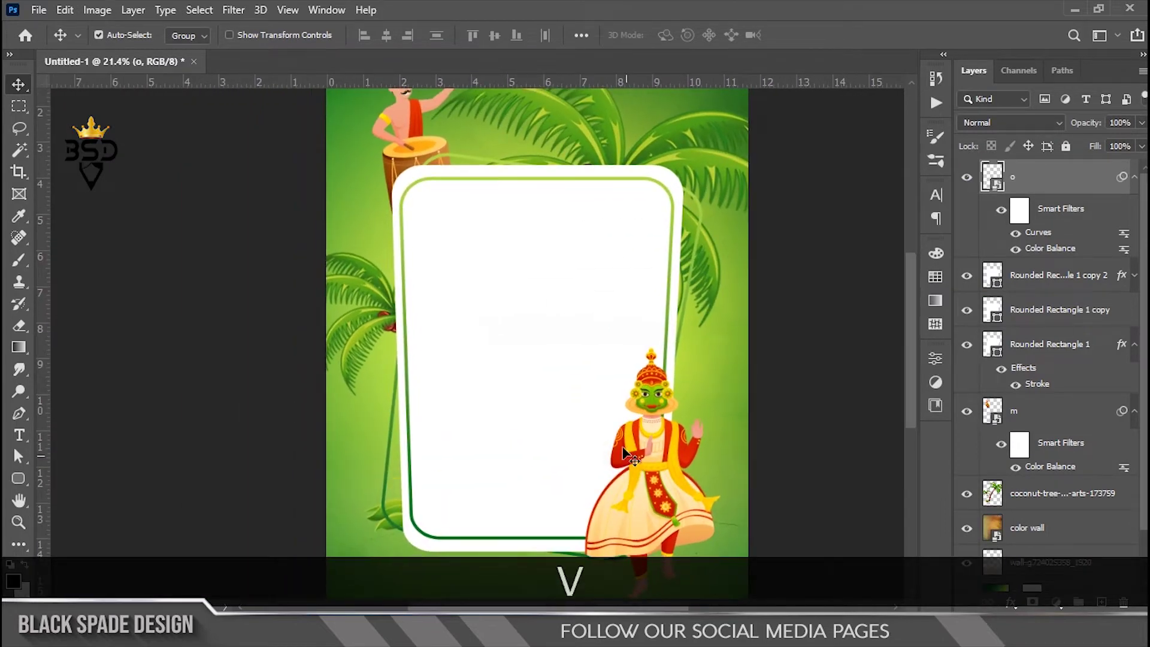
{"action": "scroll", "coordinate": [536, 281], "scroll_direction": "down", "scroll_amount": 3}
{"action": "scroll", "coordinate": [557, 411], "scroll_direction": "up", "scroll_amount": 6}
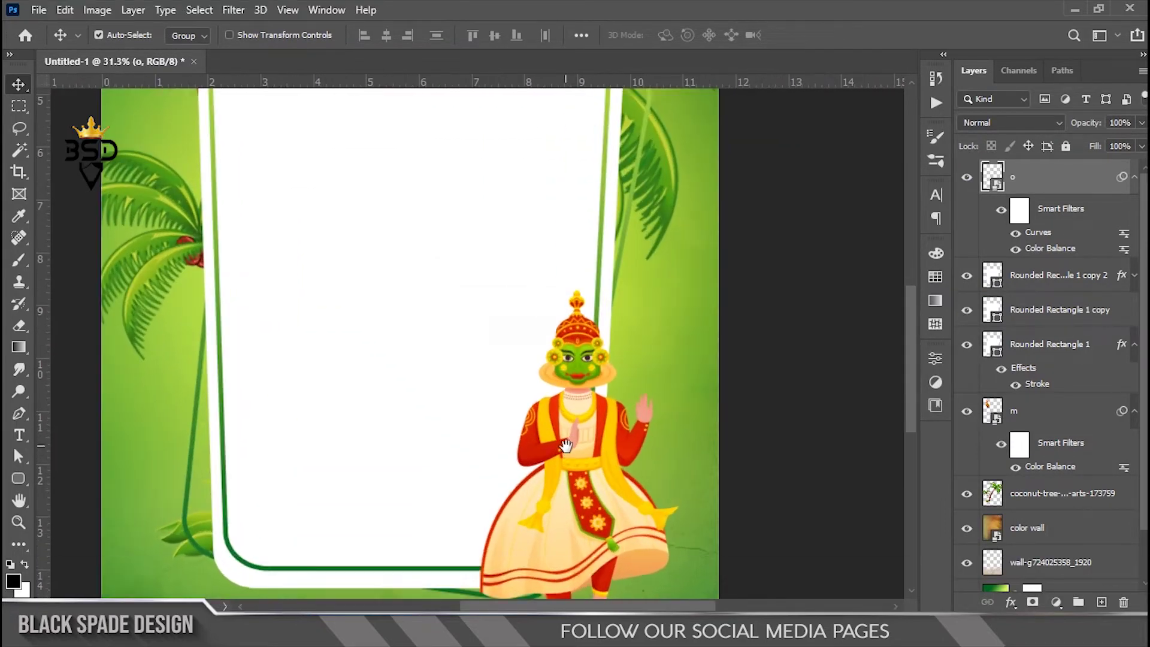
{"action": "key", "text": "space"}
Collapse the dancer's filter list, duplicate the layer o, and rasterize the original beneath the copy
{"action": "left_click", "coordinate": [1132, 195]}
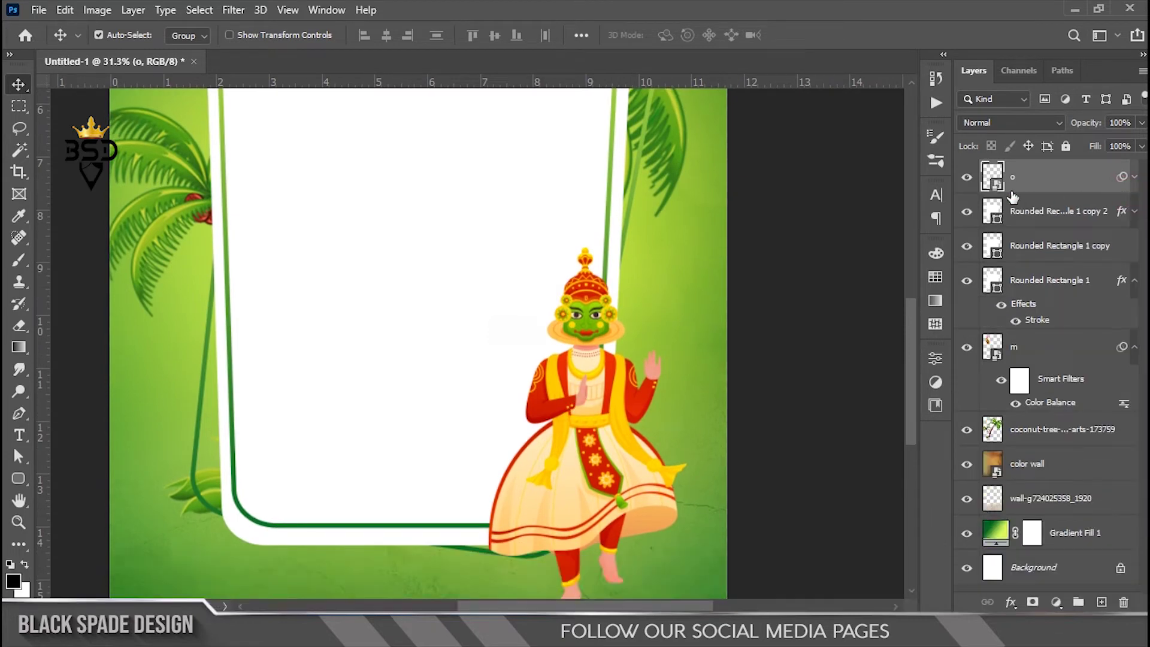
{"action": "key", "text": "ctrl+j"}
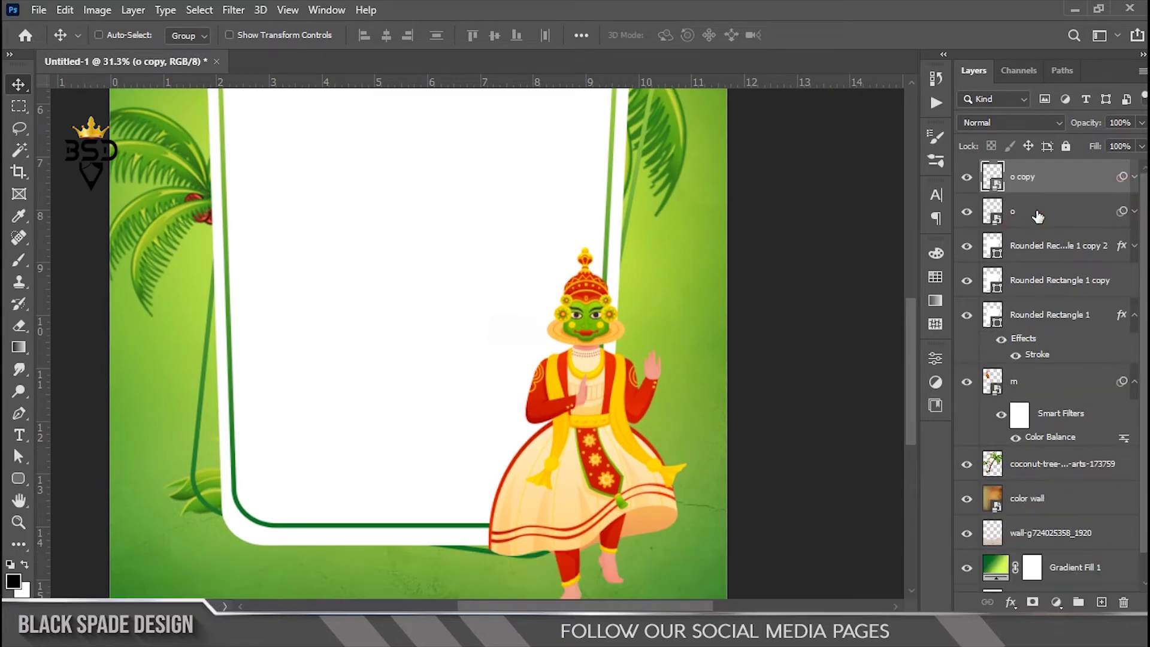
{"action": "left_click", "coordinate": [1026, 225]}
{"action": "right_click", "coordinate": [1033, 215]}
{"action": "left_click", "coordinate": [875, 327]}
{"action": "left_click", "coordinate": [996, 219], "text": "ctrl"}
Select both dancer layers and nudge them slightly upward together
{"action": "scroll", "coordinate": [585, 346], "scroll_direction": "down", "scroll_amount": 2}
{"action": "scroll", "coordinate": [632, 458], "scroll_direction": "up", "scroll_amount": 1}
{"action": "left_click_drag", "start_coordinate": [632, 458], "coordinate": [632, 410]}
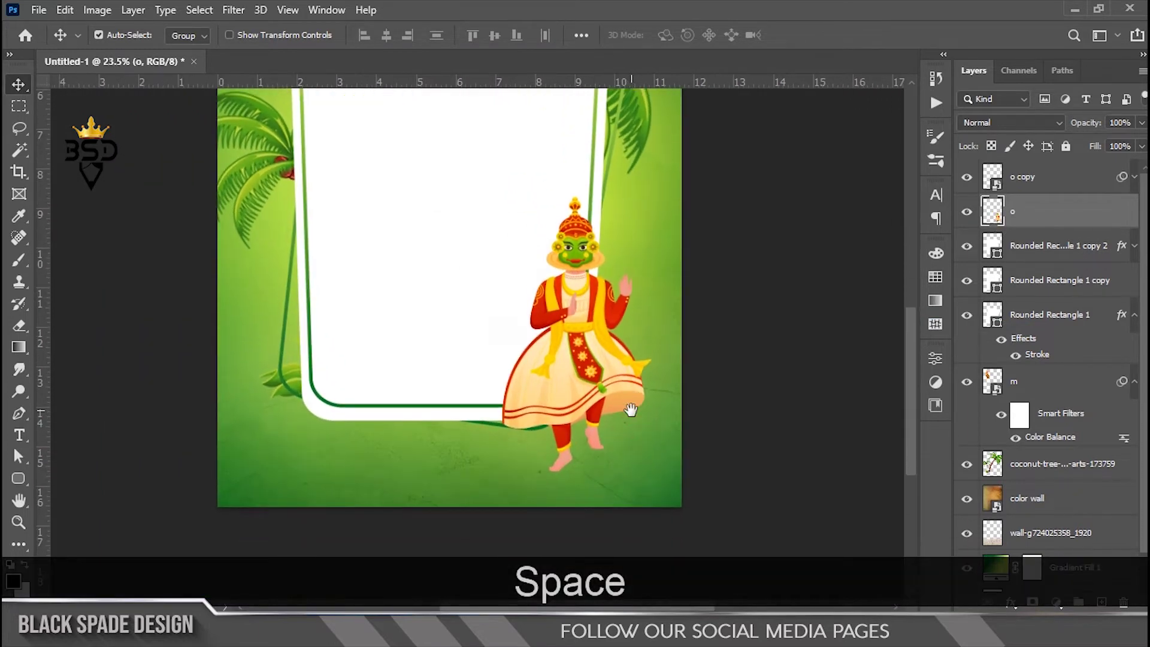
{"action": "scroll", "coordinate": [623, 408], "scroll_direction": "up", "scroll_amount": 1}
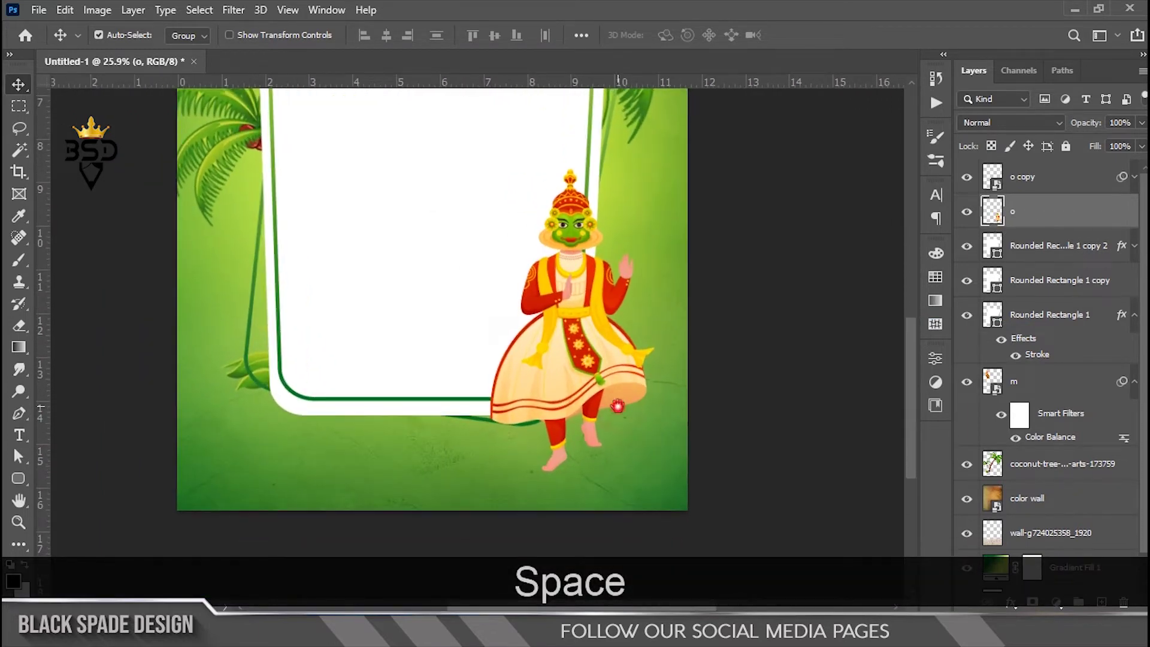
{"action": "left_click", "coordinate": [1034, 182], "text": "ctrl"}
{"action": "scroll", "coordinate": [511, 389], "scroll_direction": "down", "scroll_amount": 1}
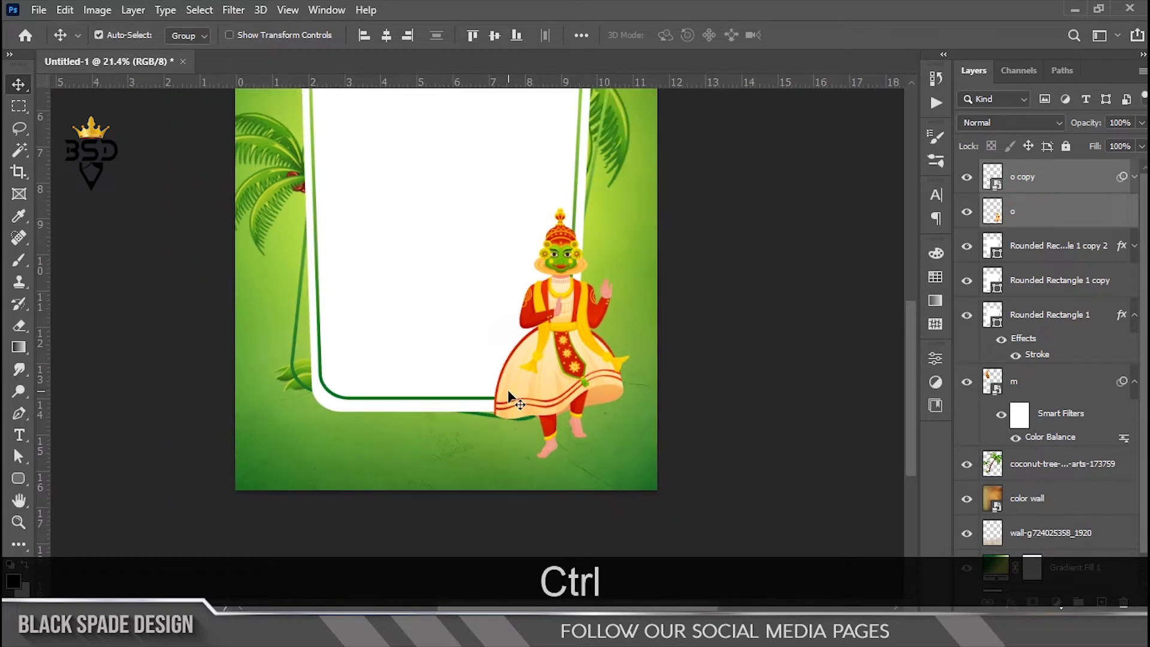
{"action": "key", "text": "Up"}
{"action": "key", "text": "Up"}
{"action": "key", "text": "Up"}
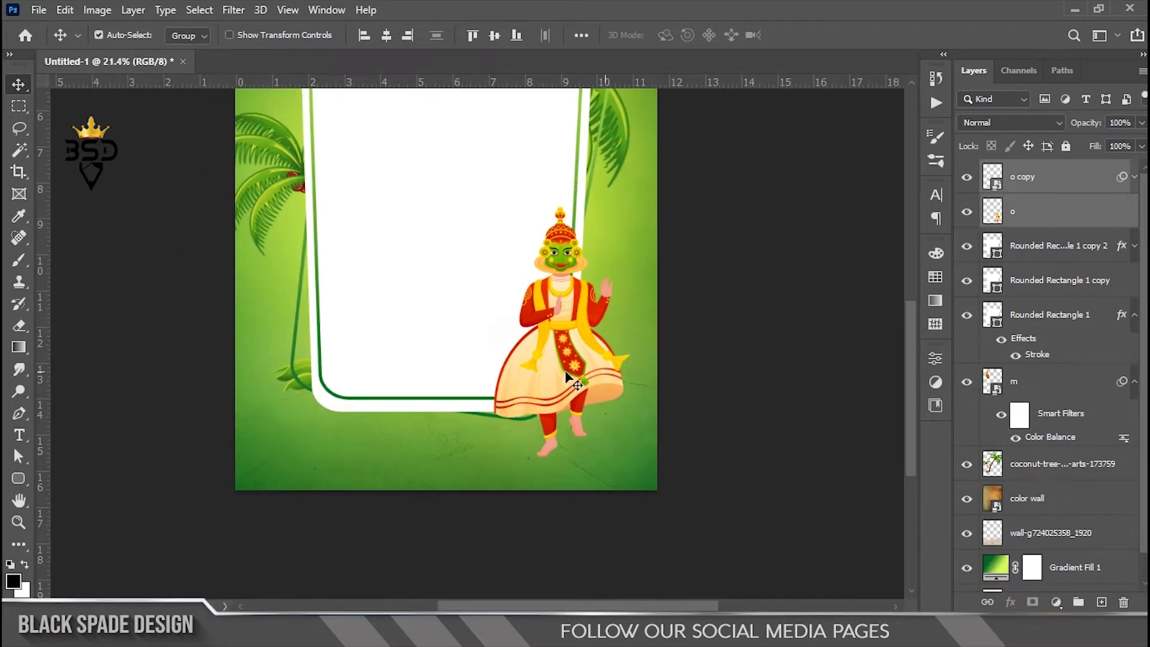
Fine-tune the vertical position of both dancer layers with Free Transform, a few nudges up and one down
{"action": "scroll", "coordinate": [567, 374], "scroll_direction": "down", "scroll_amount": 1}
{"action": "key", "text": "ctrl+t"}
{"action": "key", "text": "Up"}
{"action": "key", "text": "Up"}
{"action": "key", "text": "Up"}
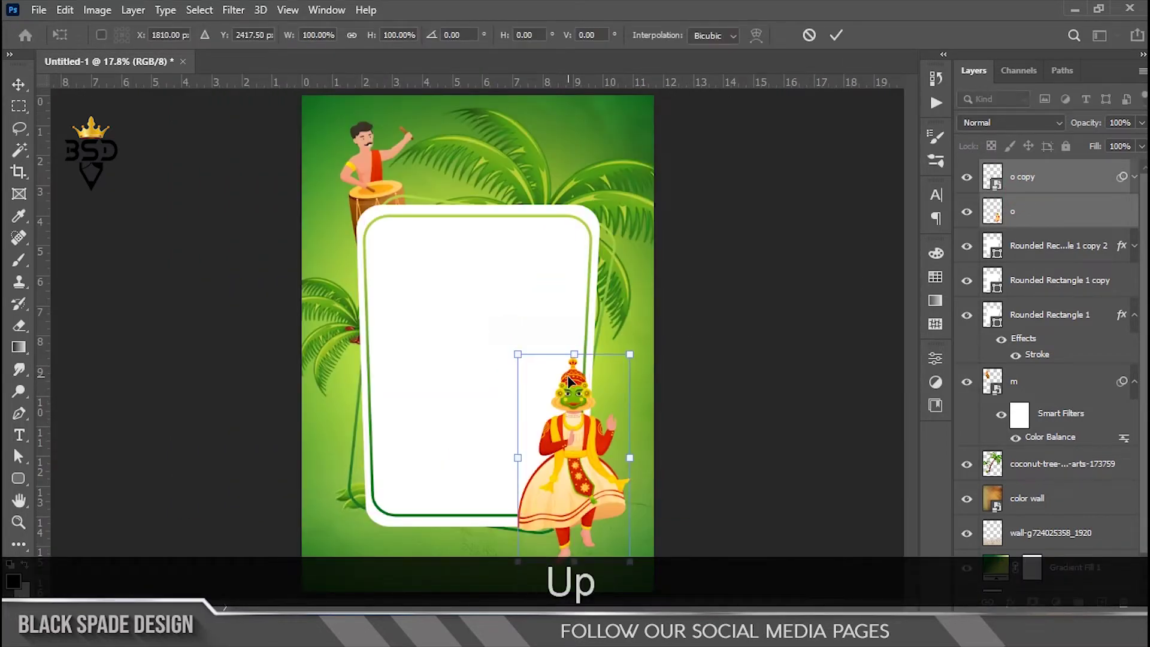
{"action": "scroll", "coordinate": [569, 381], "scroll_direction": "up", "scroll_amount": 1}
{"action": "left_click_drag", "start_coordinate": [578, 389], "coordinate": [563, 326]}
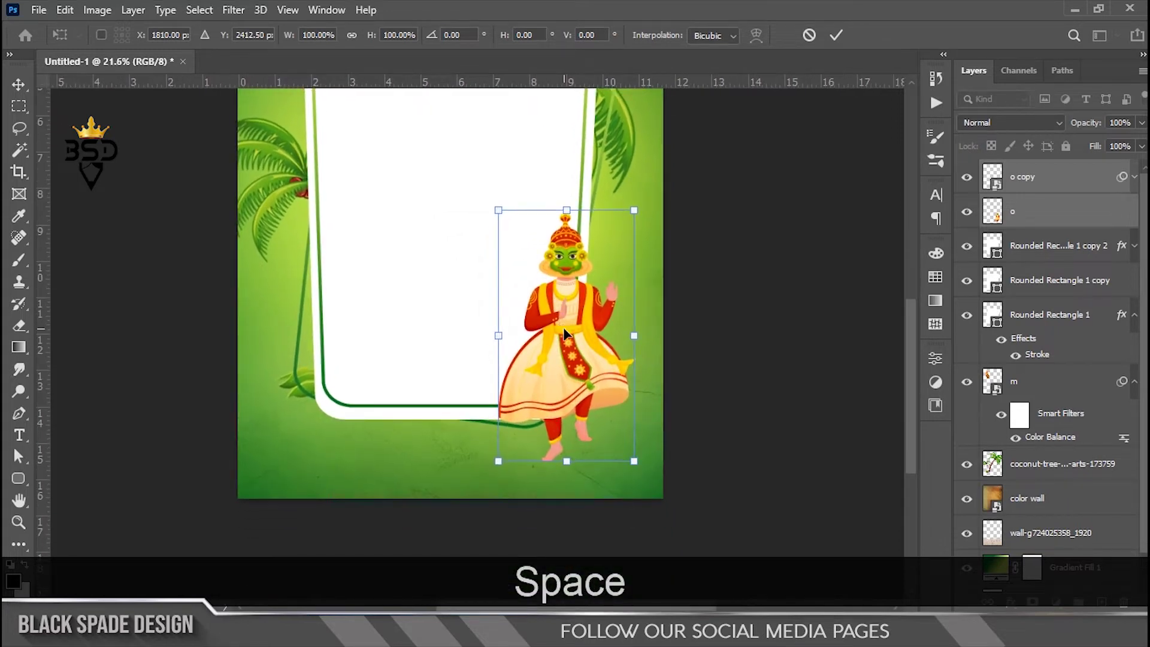
{"action": "key", "text": "Down"}
{"action": "key", "text": "Return"}
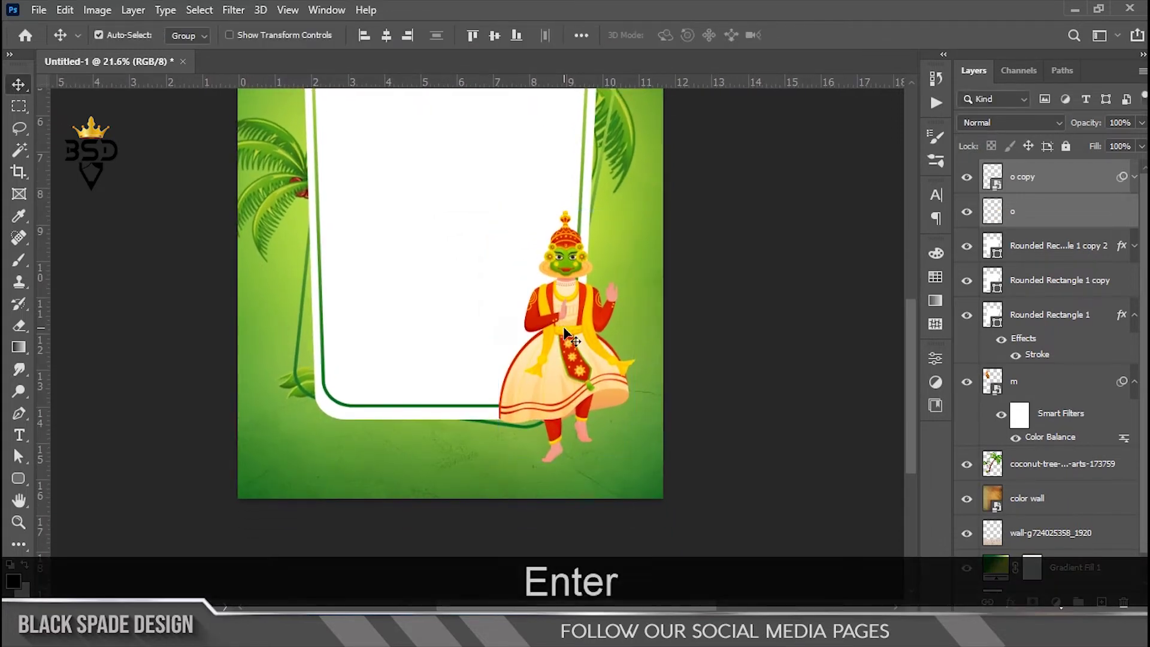
Nudge both dancer layers down so the skirt hangs lower over the panel's bottom edge
{"action": "scroll", "coordinate": [569, 428], "scroll_direction": "up", "scroll_amount": 1}
{"action": "key", "text": "Down"}
{"action": "key", "text": "Down"}
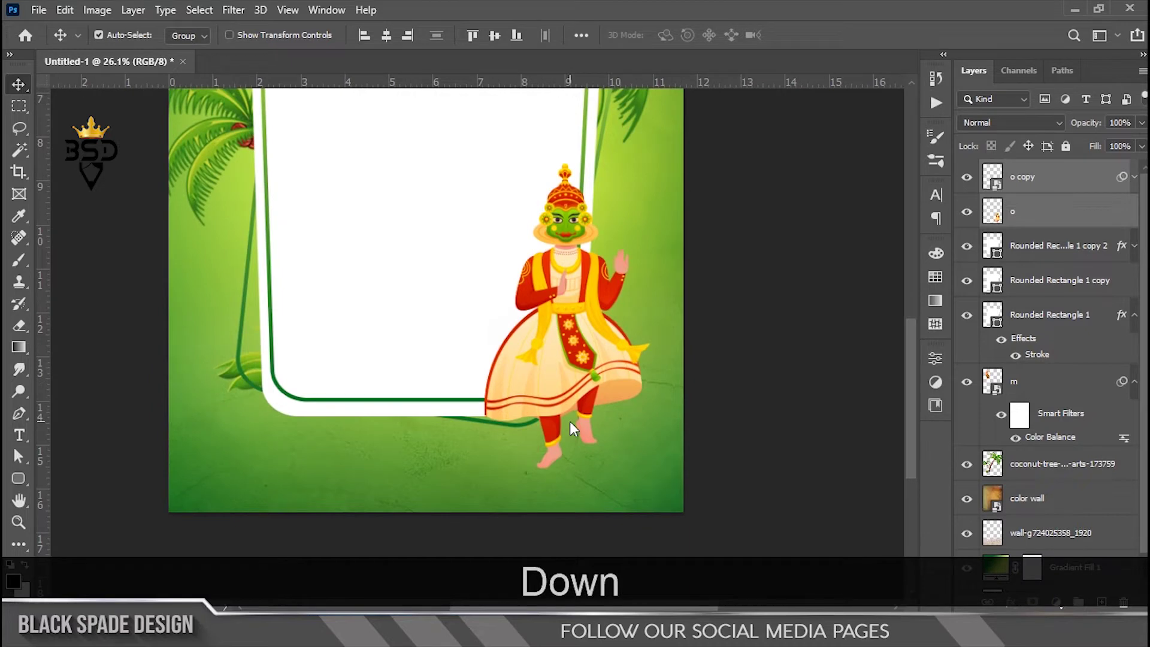
{"action": "key", "text": "ctrl+t"}
{"action": "key", "text": "Down"}
{"action": "key", "text": "Down"}
{"action": "key", "text": "Down"}
{"action": "key", "text": "Return"}
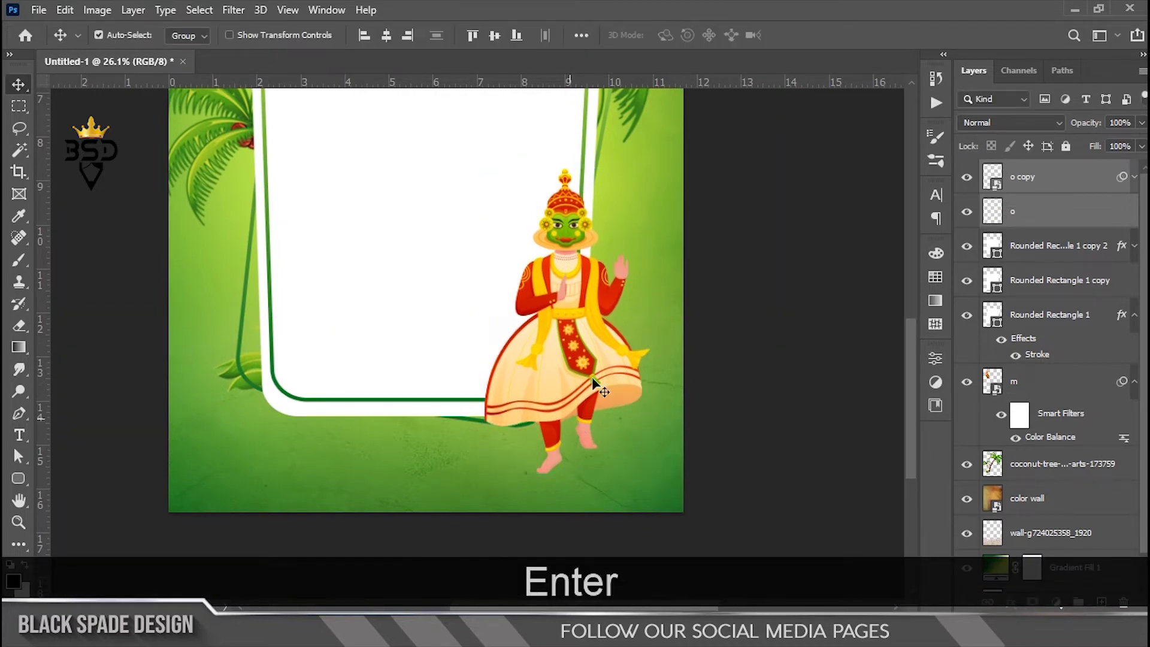
Add a new layer above Rounded Rectangle 1 copy 2 and paint one soft black dab with a 700 px brush beside the dancer
{"action": "key", "text": "space"}
{"action": "scroll", "coordinate": [599, 363], "scroll_direction": "up", "scroll_amount": 1}
{"action": "left_click_drag", "start_coordinate": [560, 392], "coordinate": [559, 344]}
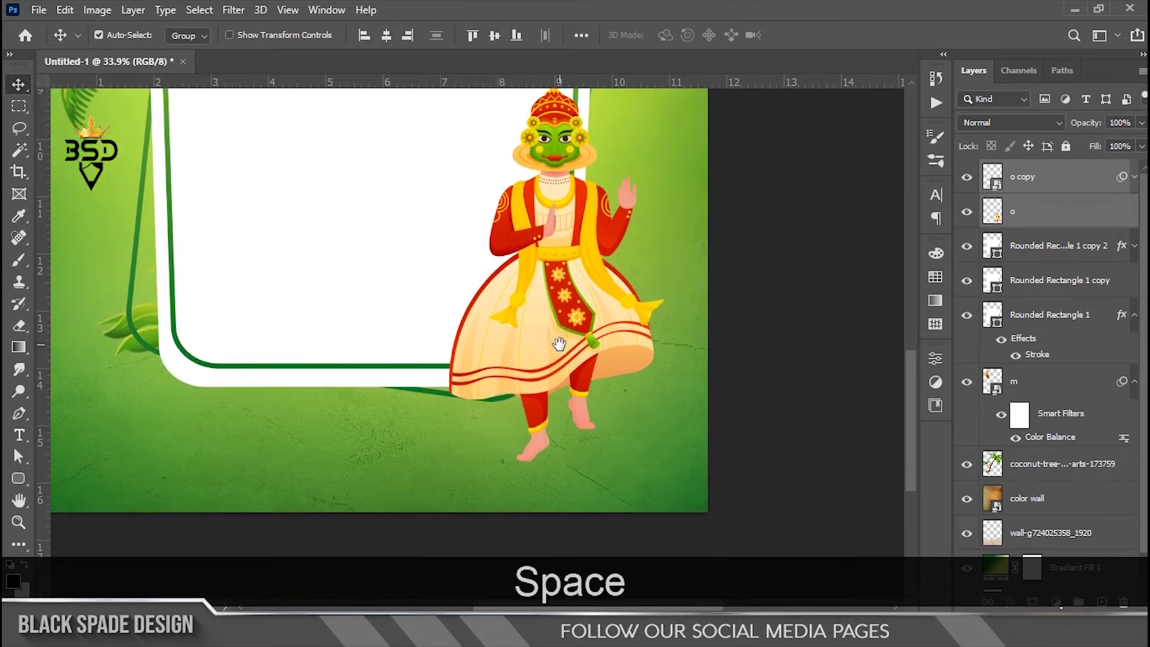
{"action": "left_click", "coordinate": [1043, 217]}
{"action": "left_click", "coordinate": [1043, 247]}
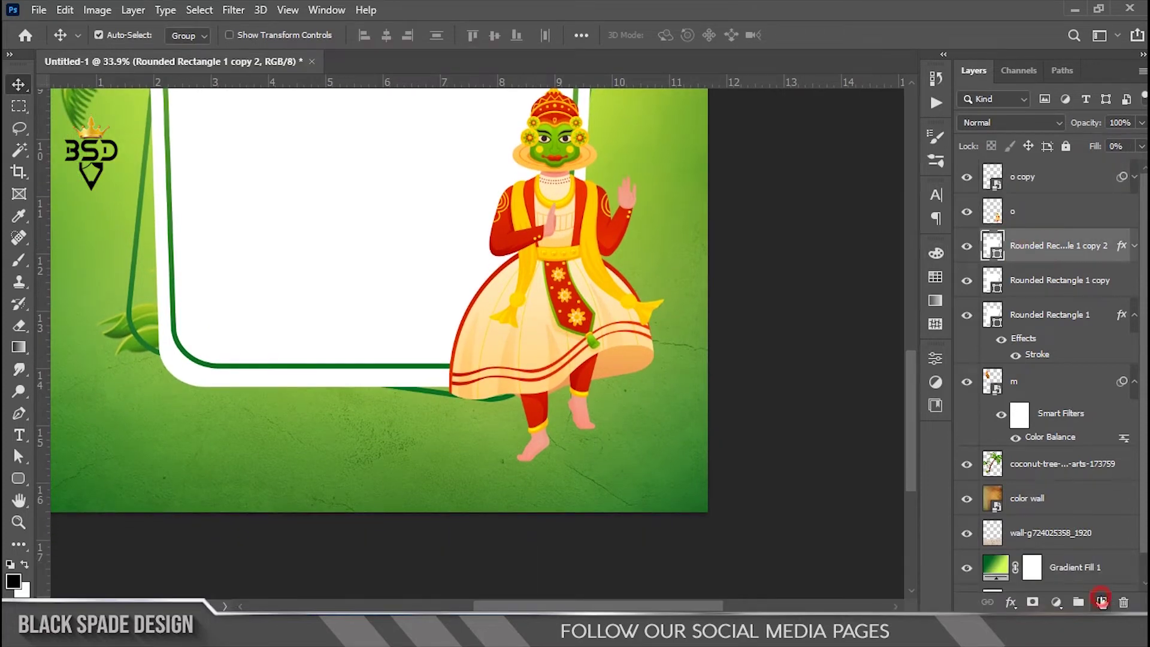
{"action": "left_click", "coordinate": [1101, 601]}
{"action": "key", "text": "b"}
{"action": "key", "text": "bracketright"}
{"action": "key", "text": "bracketright"}
{"action": "key", "text": "bracketright"}
{"action": "key", "text": "bracketright"}
{"action": "key", "text": "bracketright"}
{"action": "key", "text": "bracketright"}
{"action": "key", "text": "bracketright"}
{"action": "key", "text": "bracketright"}
{"action": "left_click", "coordinate": [439, 297]}
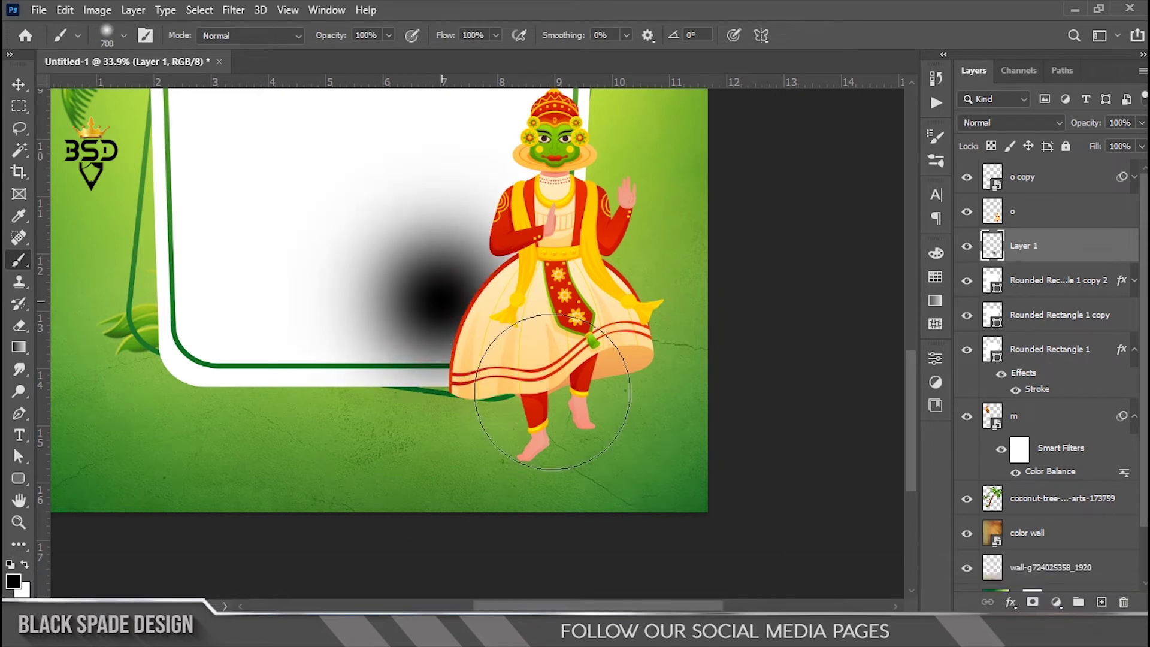
Flatten the black dab into a thin ground shadow under the dancer's standing foot and set its layer opacity to 75%
{"action": "key", "text": "v"}
{"action": "key", "text": "ctrl+t"}
{"action": "mouse_move", "coordinate": [441, 138]}
{"action": "left_mouse_down"}
{"action": "mouse_move", "coordinate": [456, 391]}
{"action": "mouse_move", "coordinate": [533, 453]}
{"action": "left_mouse_up"}
{"action": "scroll", "coordinate": [552, 493], "scroll_direction": "up", "scroll_amount": 1}
{"action": "left_click_drag", "start_coordinate": [758, 426], "coordinate": [732, 429]}
{"action": "key", "text": "Return"}
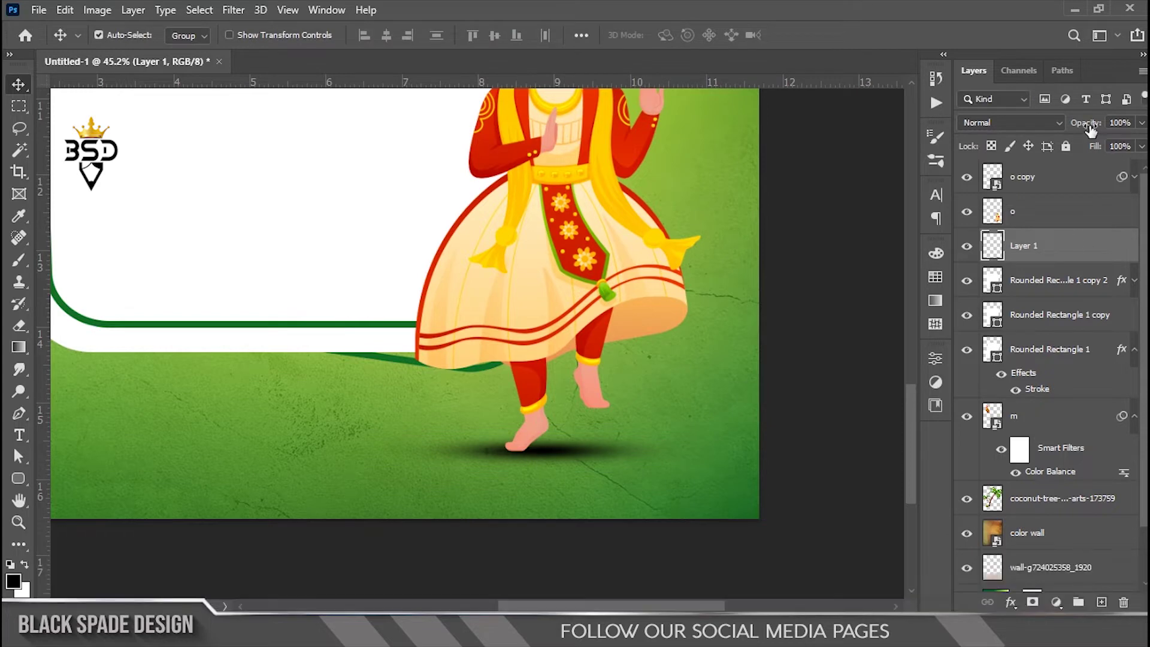
{"action": "left_click_drag", "start_coordinate": [1070, 130], "coordinate": [1069, 130]}
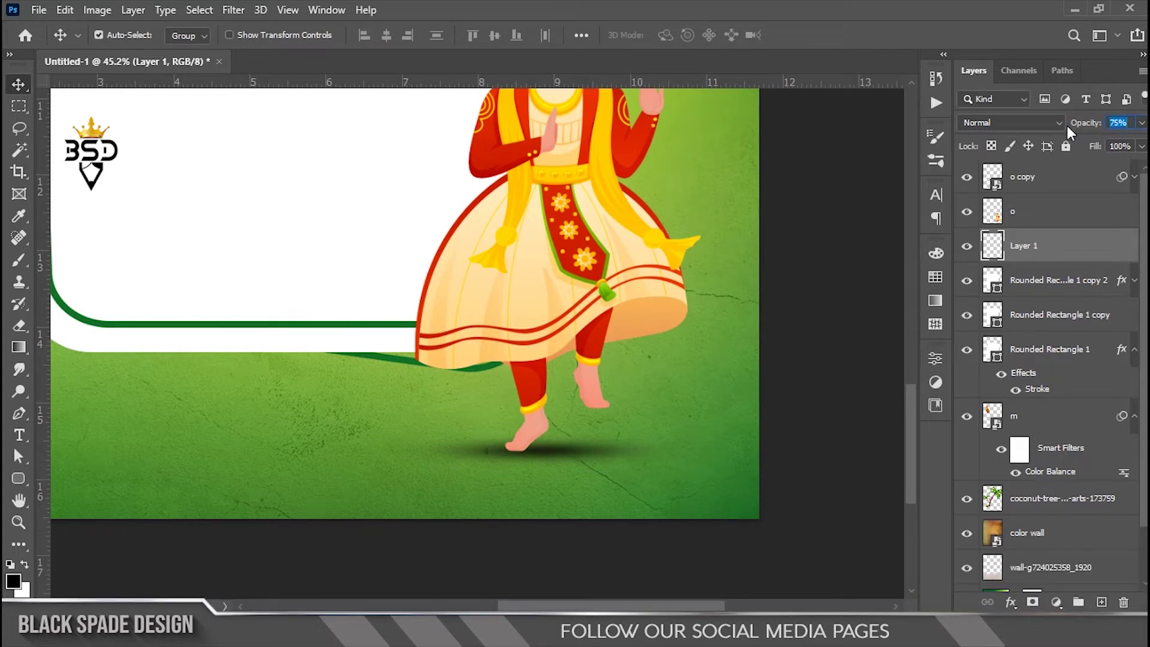
Load the silhouette of layer o as a selection, fill it with black on that layer, and deselect
{"action": "scroll", "coordinate": [626, 284], "scroll_direction": "down", "scroll_amount": 3}
{"action": "scroll", "coordinate": [570, 260], "scroll_direction": "up", "scroll_amount": 2}
{"action": "key", "text": "space"}
{"action": "left_click_drag", "start_coordinate": [570, 260], "coordinate": [570, 361]}
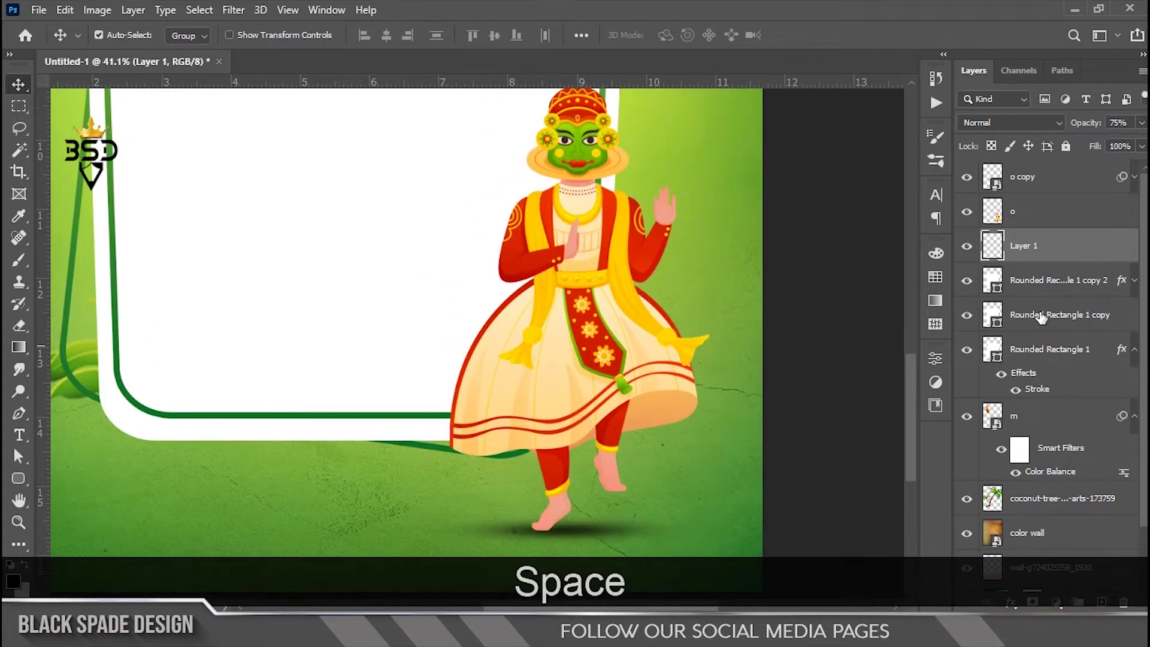
{"action": "left_click", "coordinate": [1030, 214]}
{"action": "key", "text": "space"}
{"action": "left_click_drag", "start_coordinate": [515, 198], "coordinate": [531, 249]}
{"action": "left_click", "coordinate": [995, 213], "text": "ctrl"}
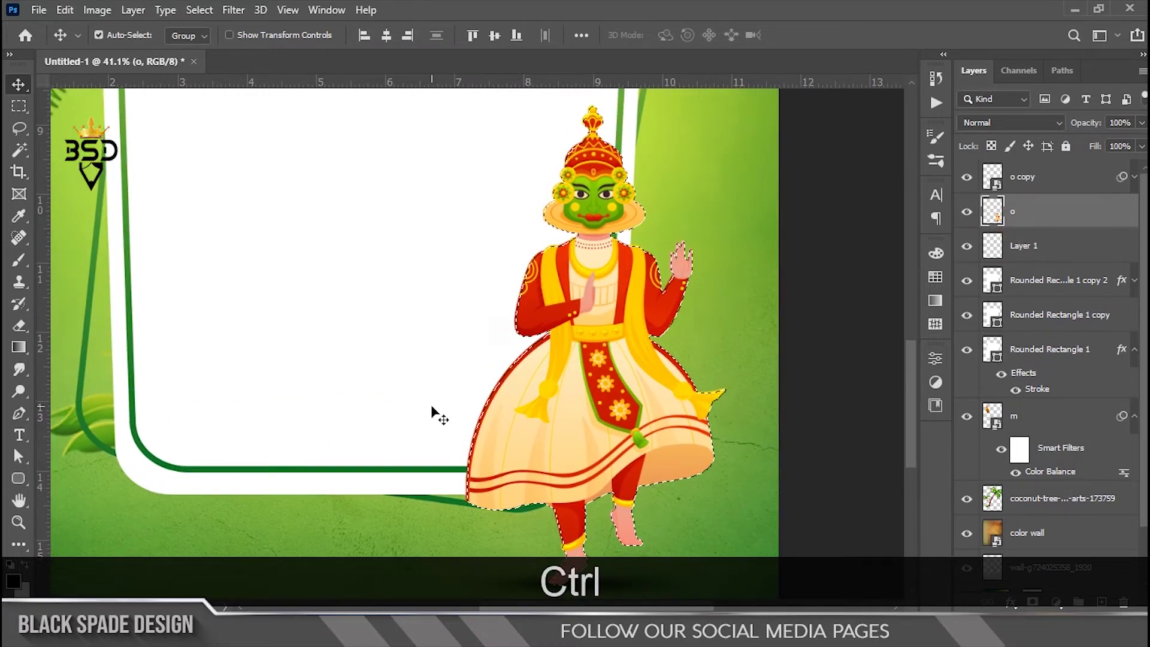
{"action": "key", "text": "x"}
{"action": "key", "text": "ctrl+BackSpace"}
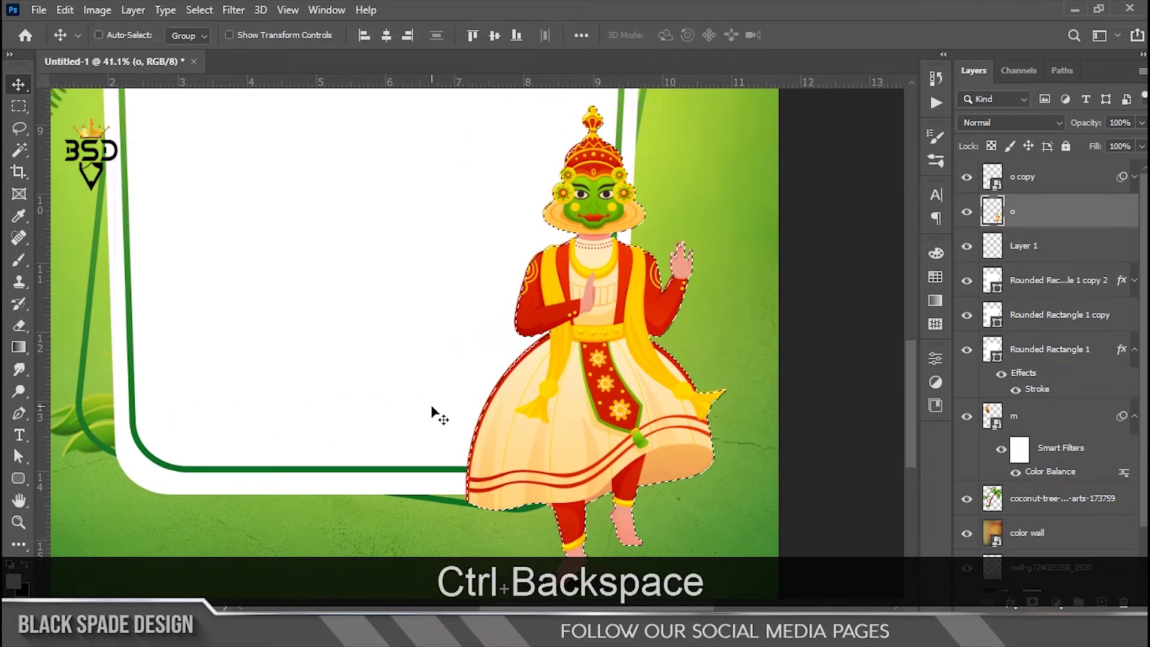
{"action": "key", "text": "ctrl+d"}
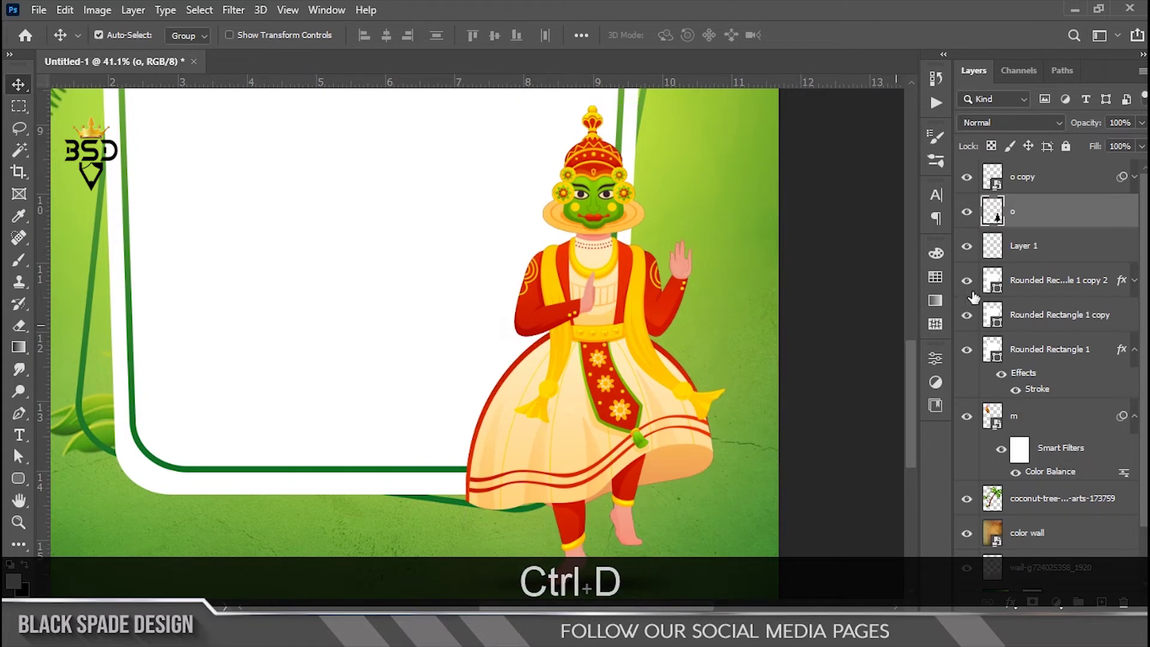
Apply a Gaussian Blur with a 9.6 pixel radius to the black silhouette on layer o
{"action": "left_click", "coordinate": [967, 177]}
{"action": "left_click", "coordinate": [233, 10]}
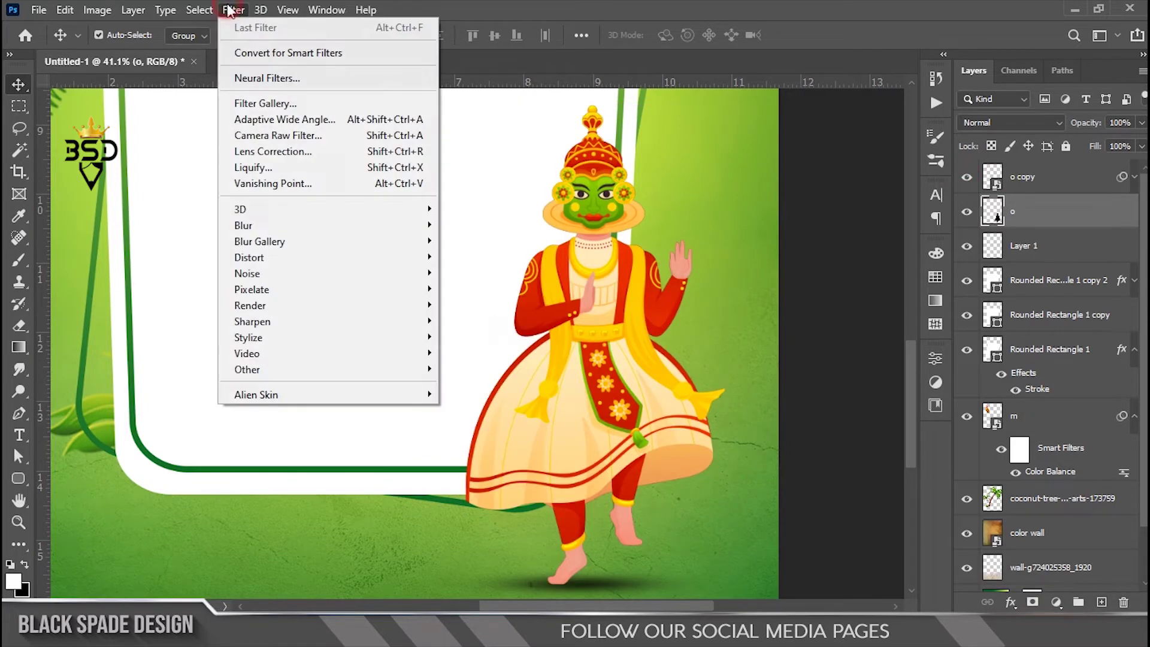
{"action": "mouse_move", "coordinate": [397, 226]}
{"action": "left_click", "coordinate": [472, 289]}
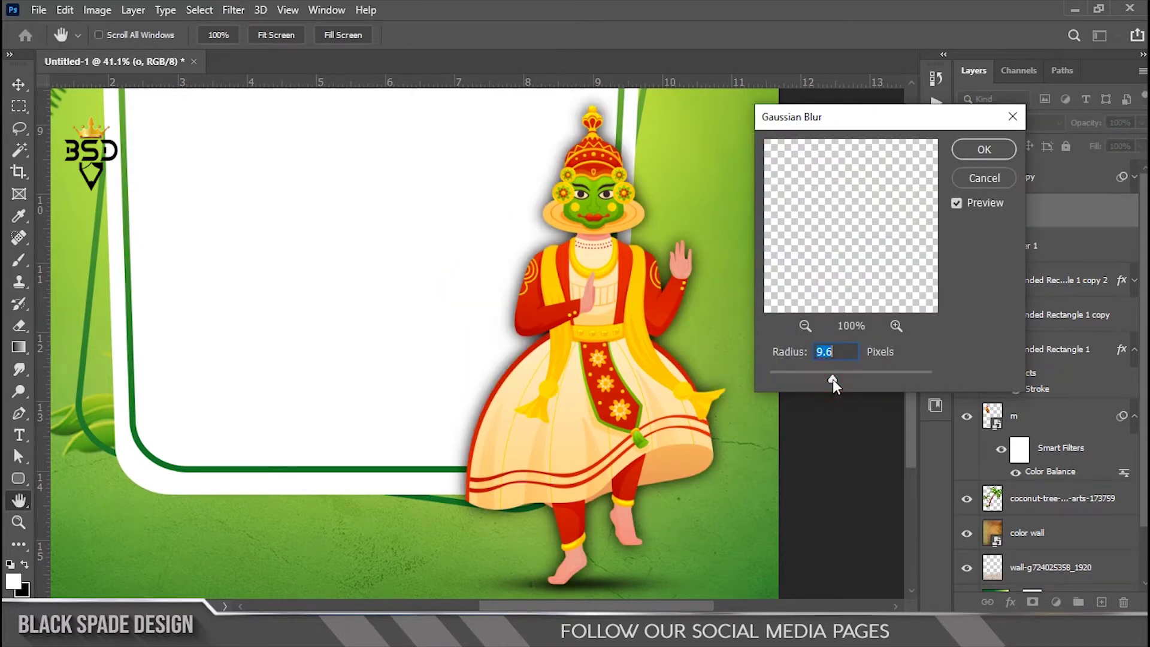
{"action": "left_click", "coordinate": [983, 150]}
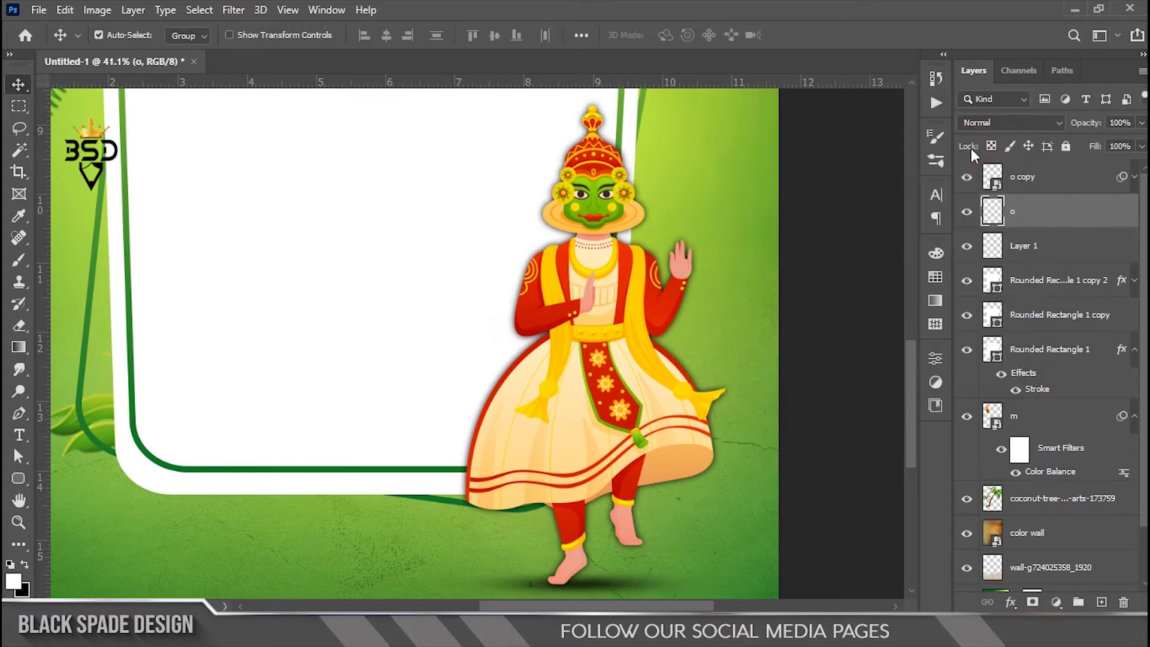
Lower the opacity of the blurred shadow layer o to 62%
{"action": "scroll", "coordinate": [577, 162], "scroll_direction": "up", "scroll_amount": 2}
{"action": "left_click", "coordinate": [1031, 211]}
{"action": "left_click_drag", "start_coordinate": [1096, 123], "coordinate": [1072, 128]}
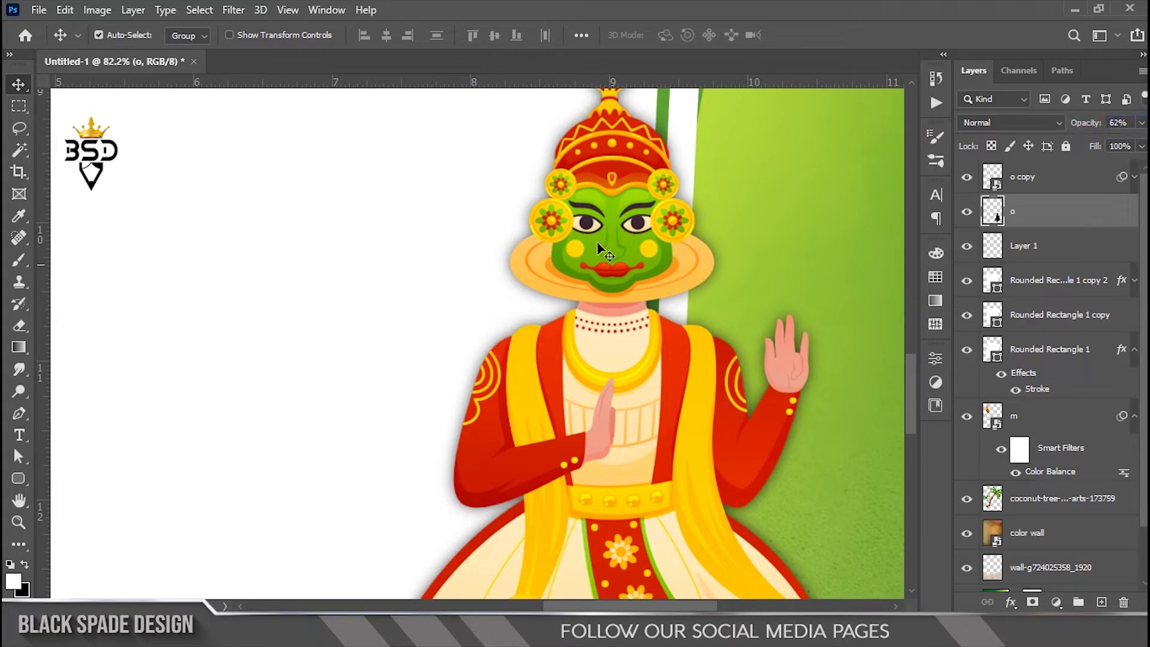
{"action": "left_click", "coordinate": [618, 230]}
{"action": "scroll", "coordinate": [617, 230], "scroll_direction": "down", "scroll_amount": 8}
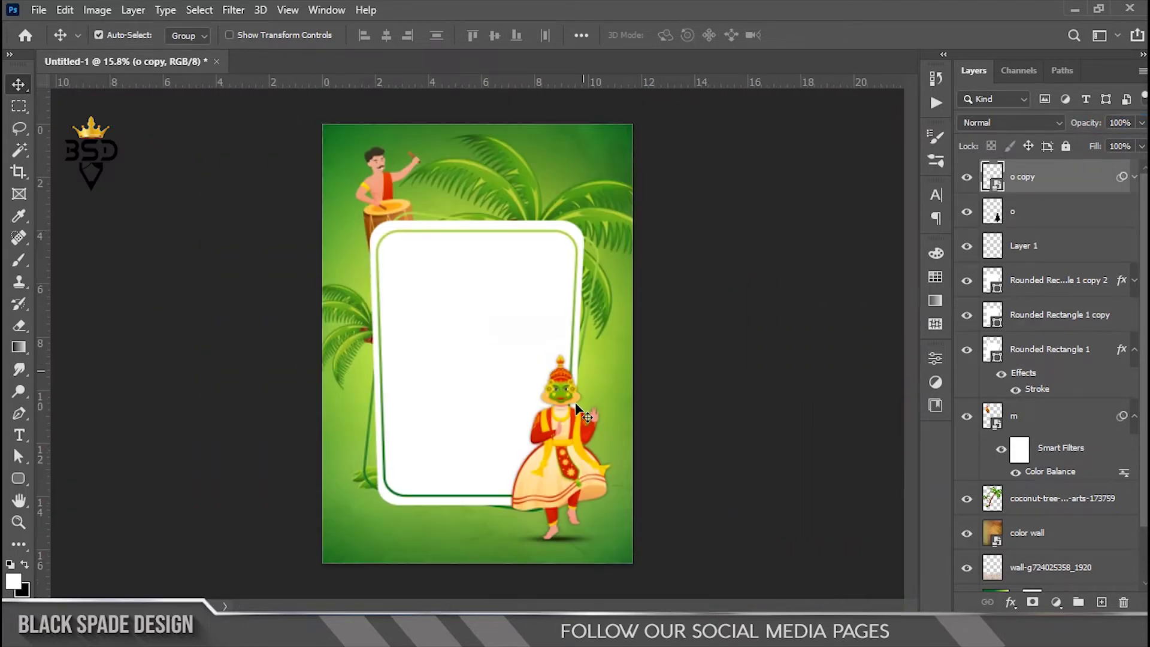
Mask shadow layer o to the outline of Rounded Rectangle 1 copy so the shadow falls only on the white panel
{"action": "scroll", "coordinate": [576, 407], "scroll_direction": "up", "scroll_amount": 2}
{"action": "left_click_drag", "start_coordinate": [657, 494], "coordinate": [642, 374]}
{"action": "left_click", "coordinate": [1026, 214]}
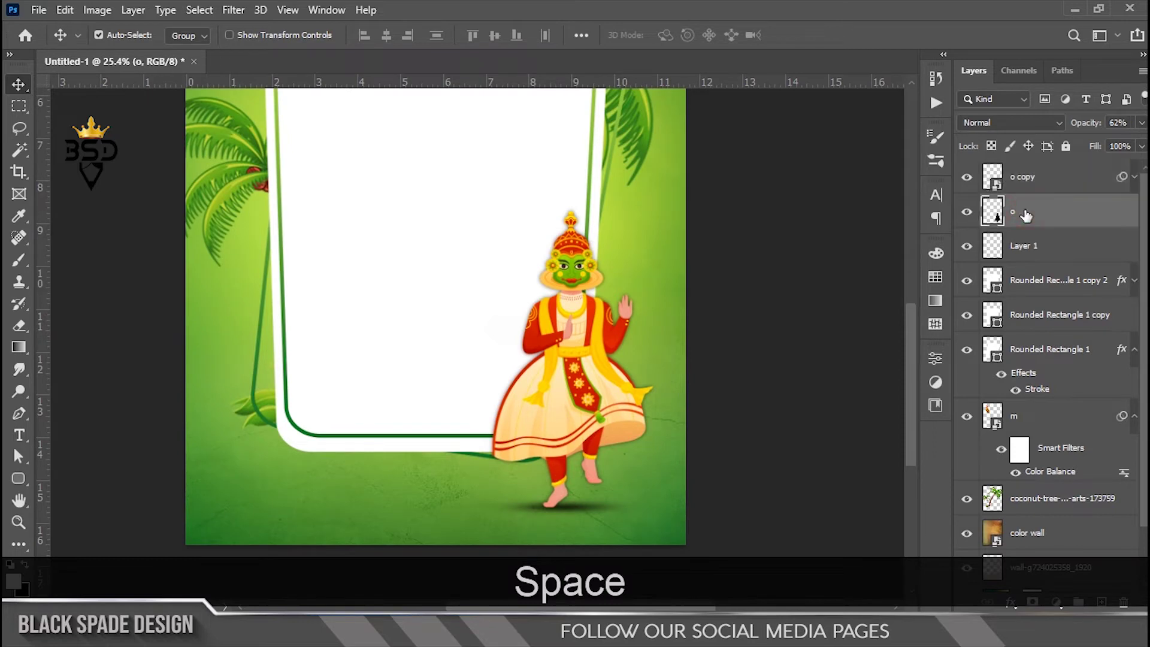
{"action": "left_click", "coordinate": [969, 317]}
{"action": "left_click", "coordinate": [969, 316]}
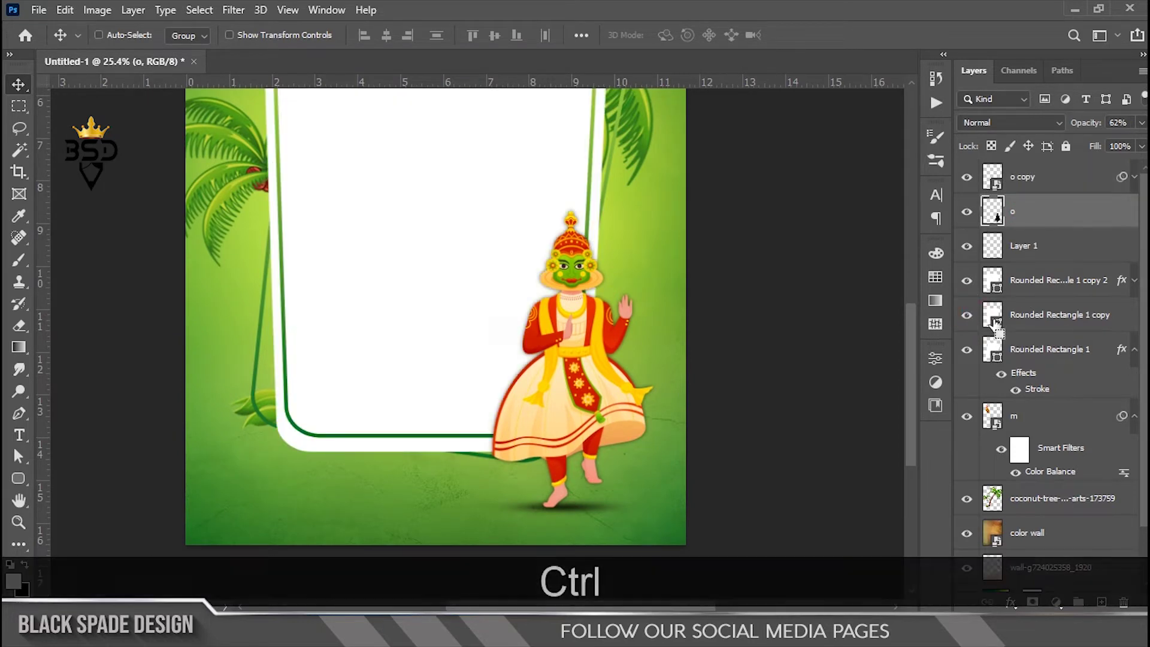
{"action": "left_click", "coordinate": [994, 317], "text": "ctrl"}
{"action": "left_click", "coordinate": [1031, 603]}
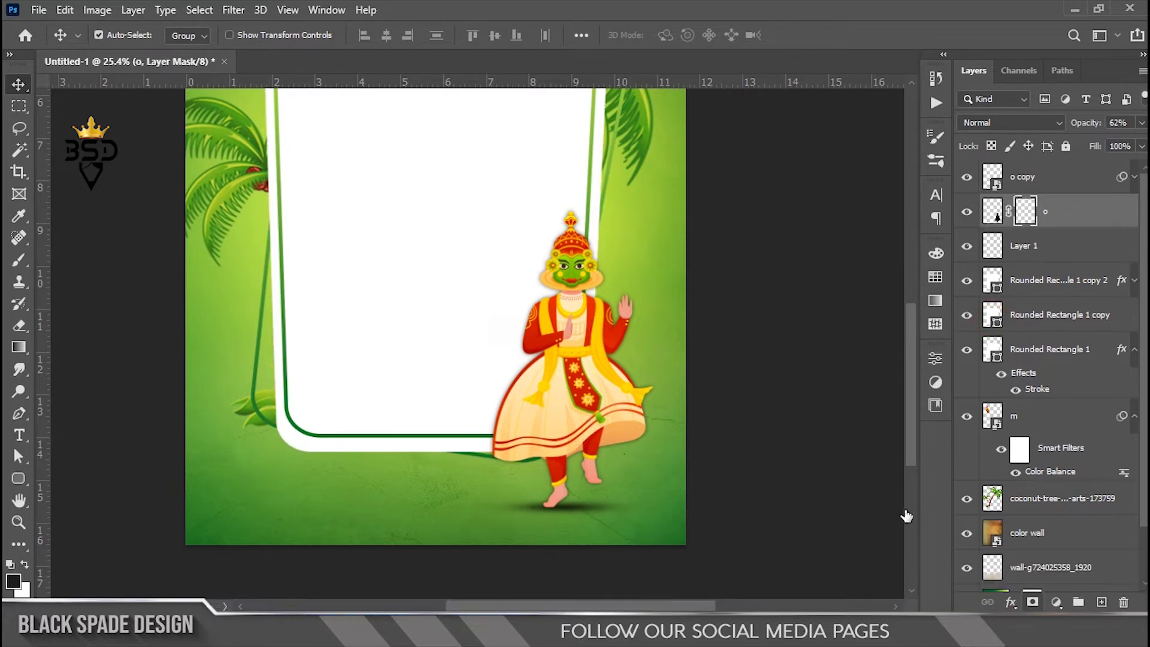
{"action": "scroll", "coordinate": [650, 364], "scroll_direction": "up", "scroll_amount": 9}
{"action": "left_click_drag", "start_coordinate": [565, 323], "coordinate": [583, 413]}
{"action": "scroll", "coordinate": [588, 350], "scroll_direction": "up", "scroll_amount": 1}
{"action": "scroll", "coordinate": [588, 354], "scroll_direction": "down", "scroll_amount": 10}
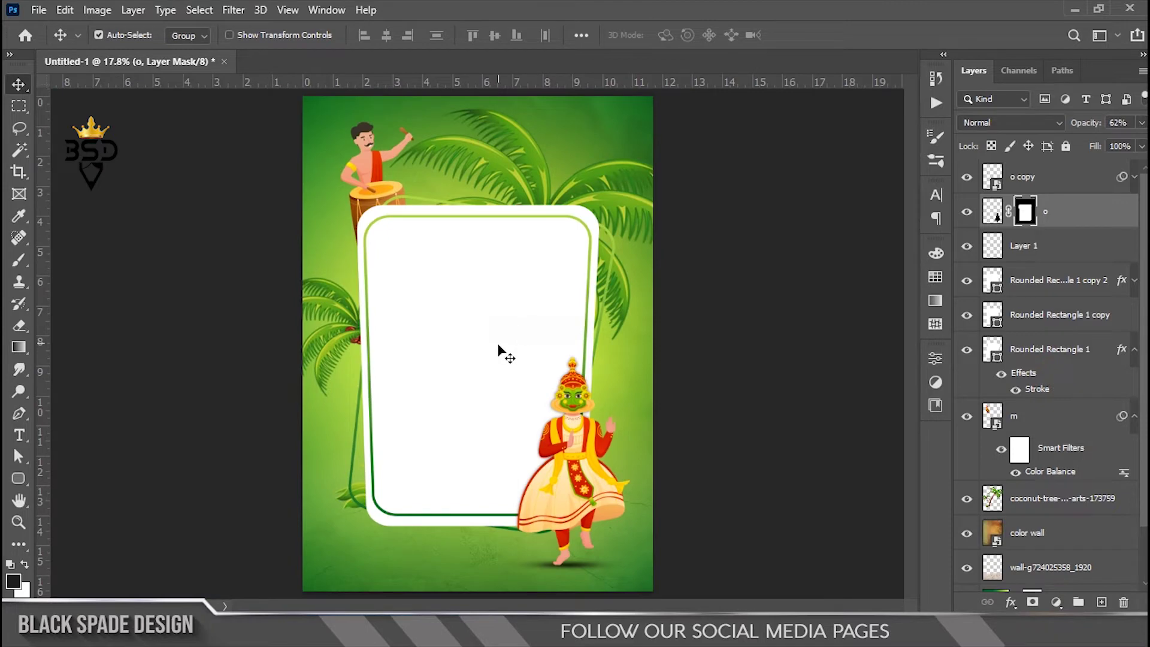
{"action": "left_click_drag", "start_coordinate": [514, 455], "coordinate": [542, 405]}
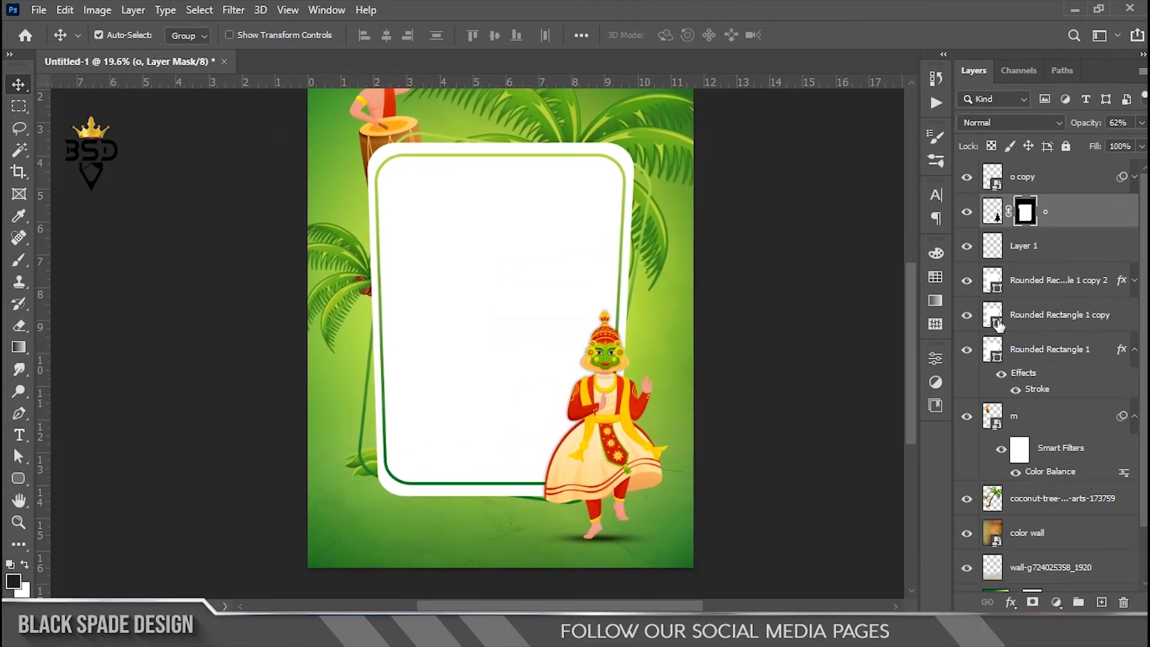
Add a new layer above Rounded Rectangle 1 copy 2 and enter the text Onam in black on the white panel
{"action": "left_click", "coordinate": [1050, 283]}
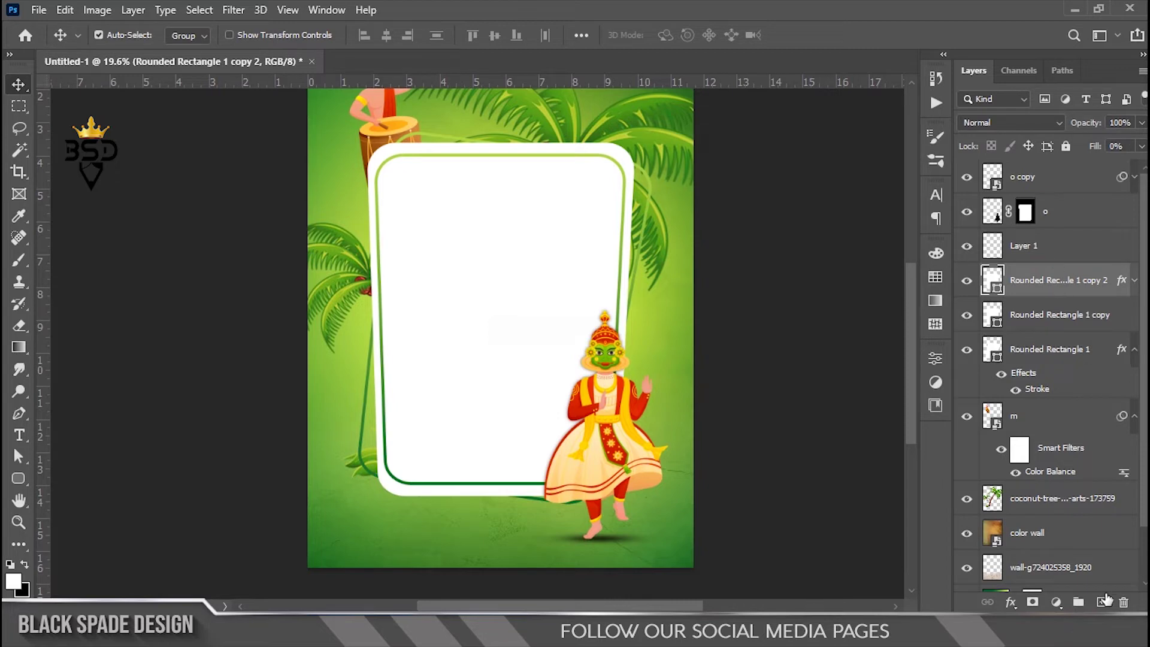
{"action": "left_click", "coordinate": [1103, 602]}
{"action": "scroll", "coordinate": [551, 310], "scroll_direction": "up", "scroll_amount": 3}
{"action": "left_click_drag", "start_coordinate": [549, 308], "coordinate": [608, 418]}
{"action": "key", "text": "t"}
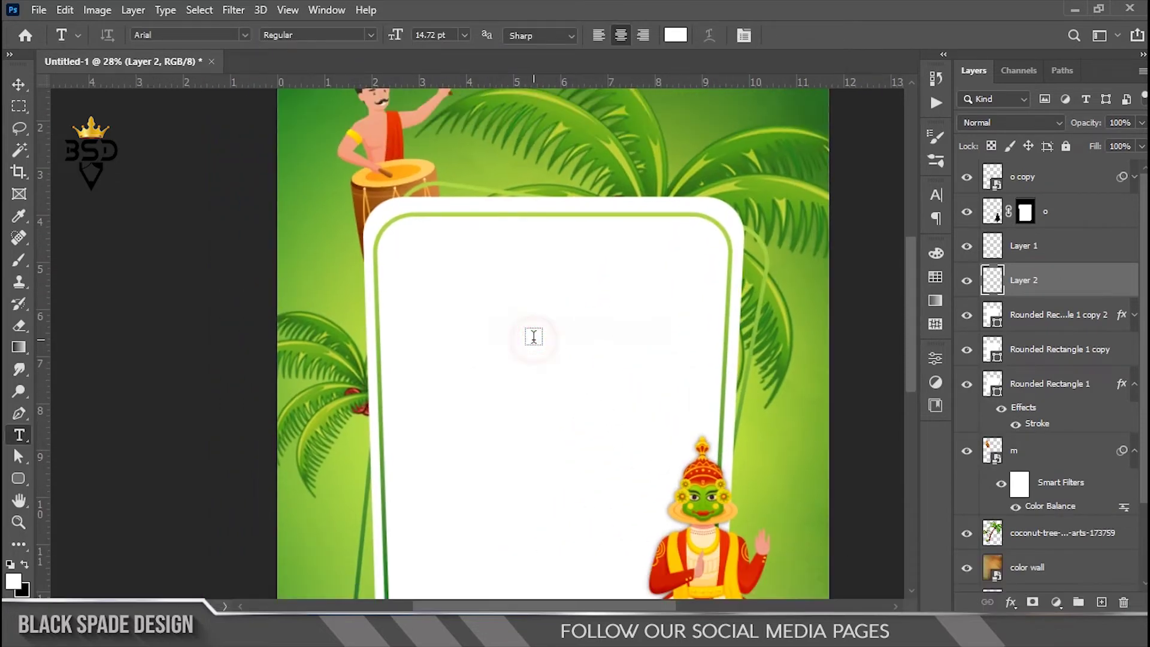
{"action": "left_click", "coordinate": [534, 336]}
{"action": "left_click", "coordinate": [676, 37]}
{"action": "left_click_drag", "start_coordinate": [747, 362], "coordinate": [679, 467]}
{"action": "left_click", "coordinate": [1066, 223]}
{"action": "type", "text": "Onam"}
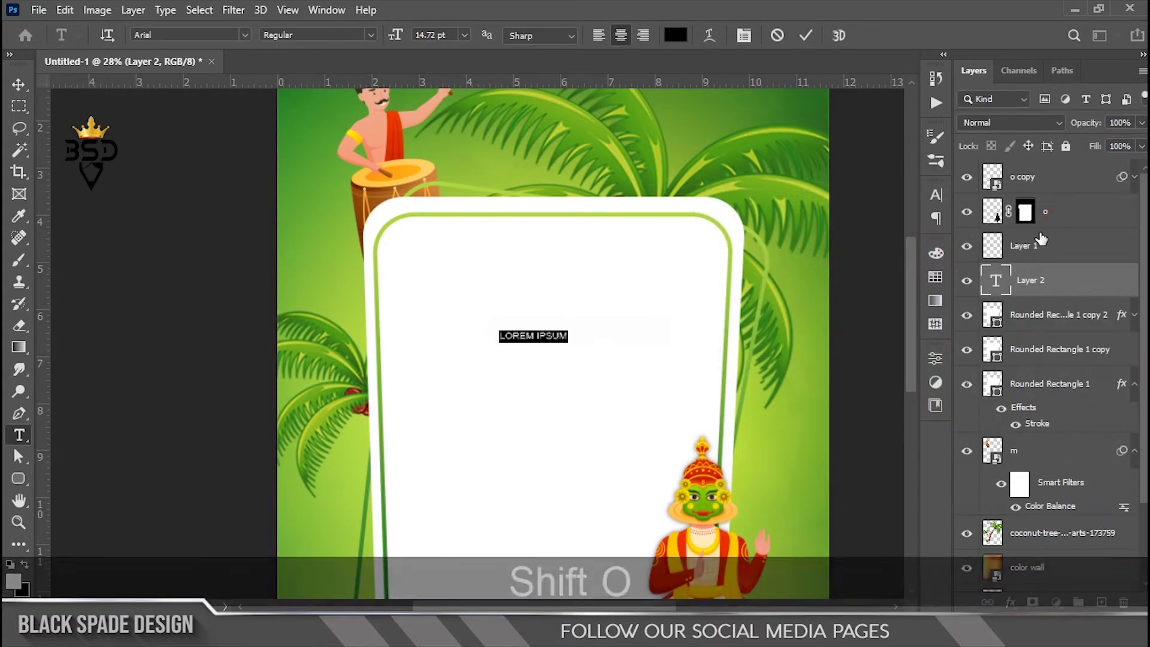
Enlarge the Onam text to 115 pt and turn off All Caps
{"action": "key", "text": "ctrl+a"}
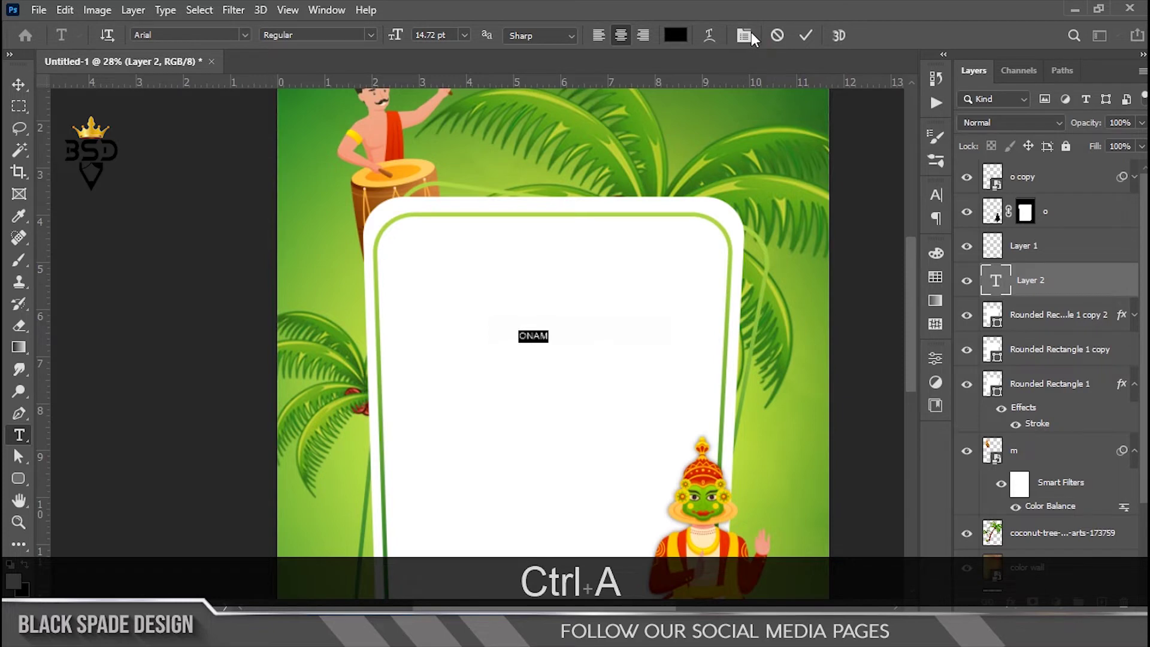
{"action": "left_click", "coordinate": [751, 33]}
{"action": "left_click_drag", "start_coordinate": [754, 240], "coordinate": [813, 251]}
{"action": "left_click", "coordinate": [800, 311]}
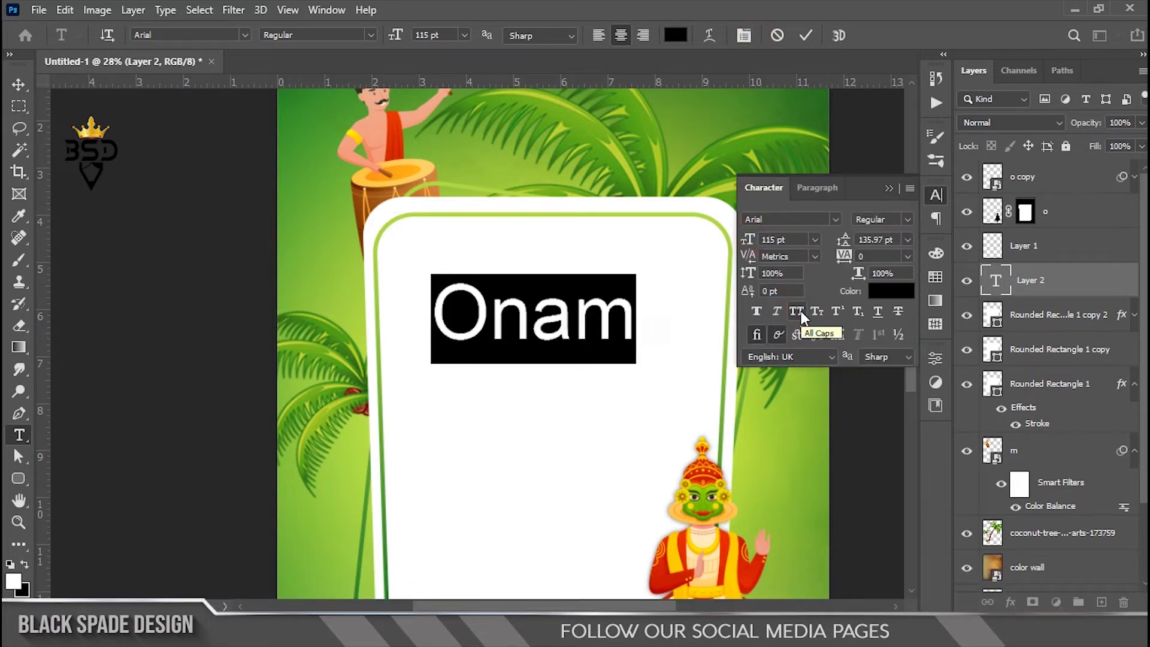
Change the Onam text to the Boldmatte Personal Use Only font at 164 pt and commit the edit
{"action": "left_click", "coordinate": [838, 215]}
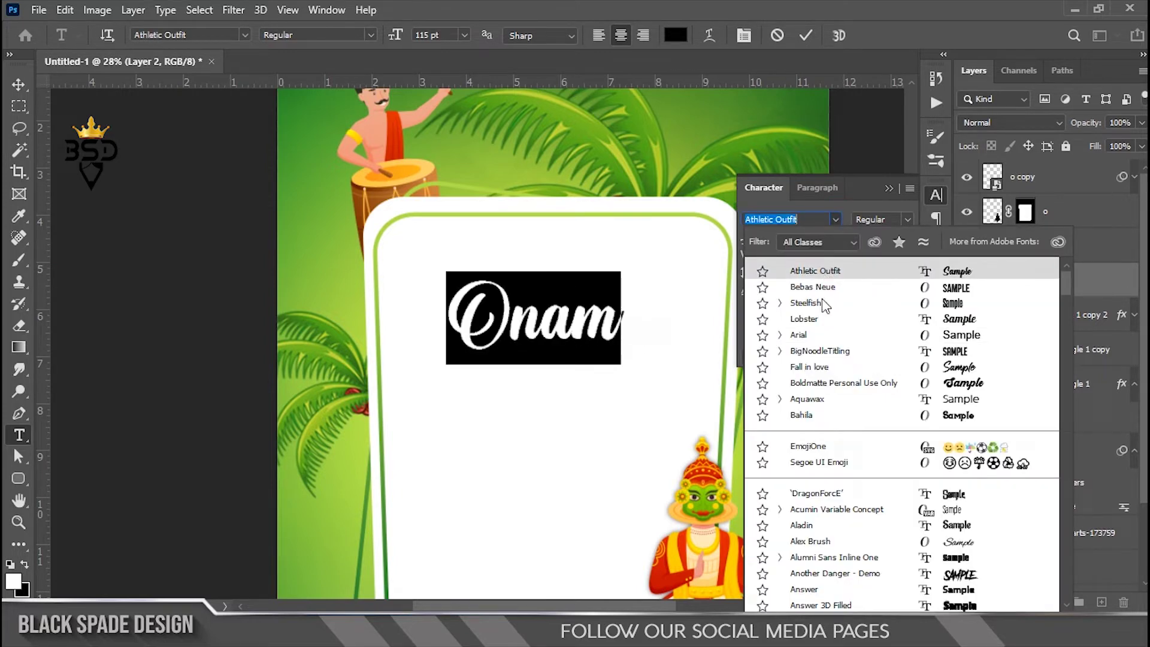
{"action": "left_click", "coordinate": [813, 384]}
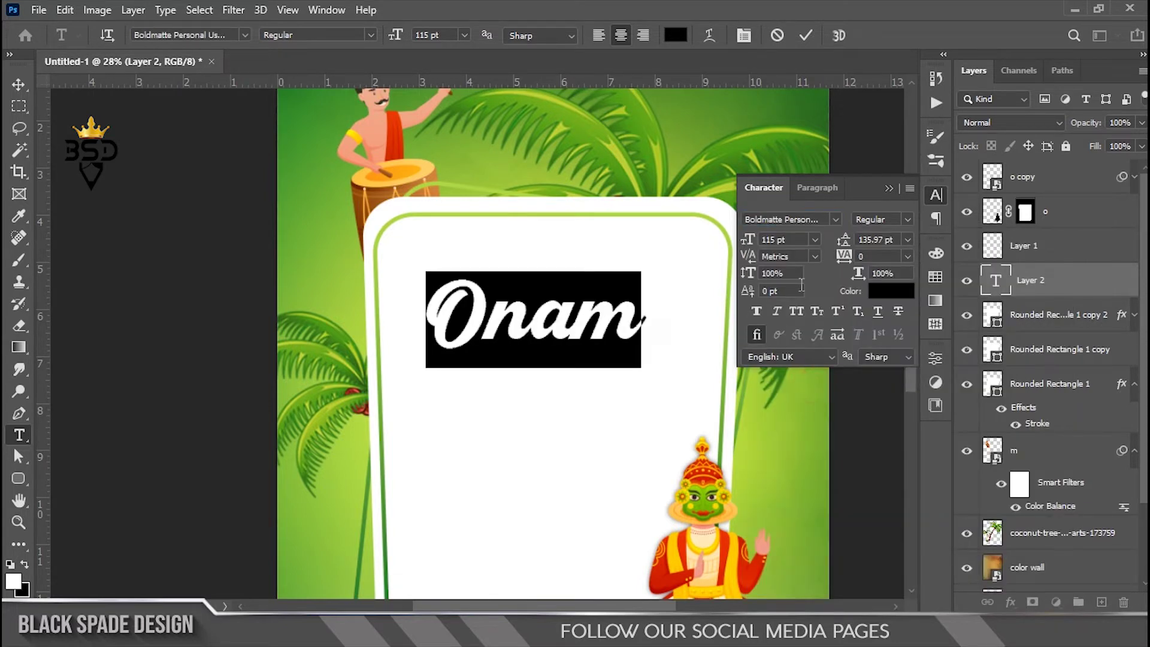
{"action": "left_click_drag", "start_coordinate": [745, 243], "coordinate": [786, 242]}
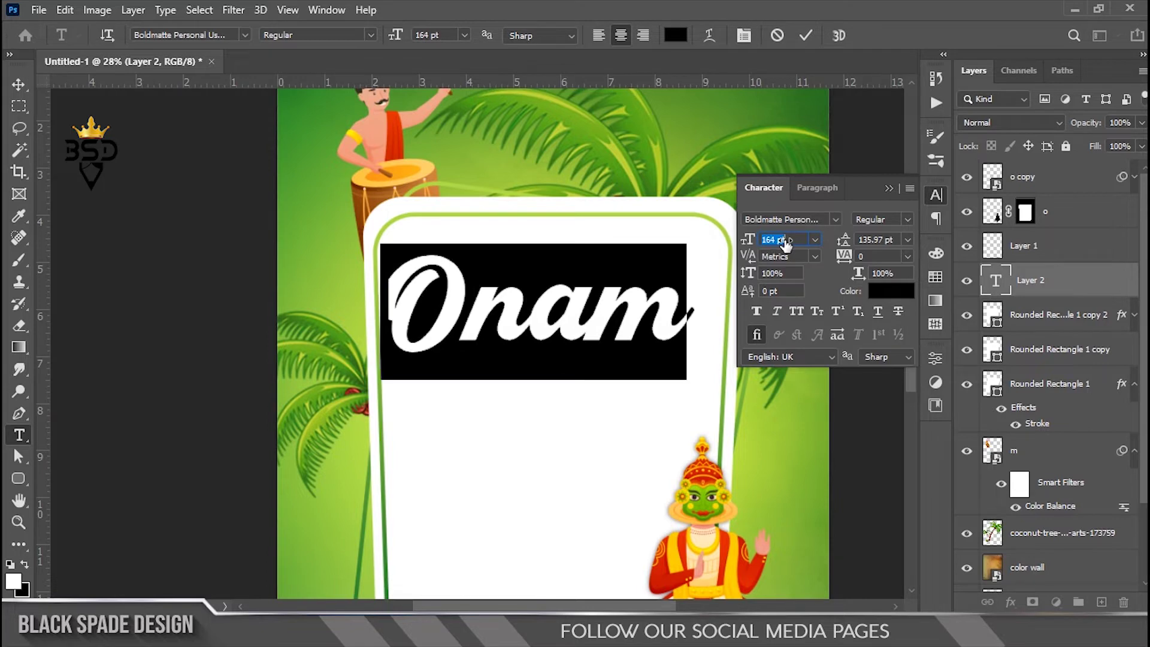
{"action": "left_click", "coordinate": [808, 36]}
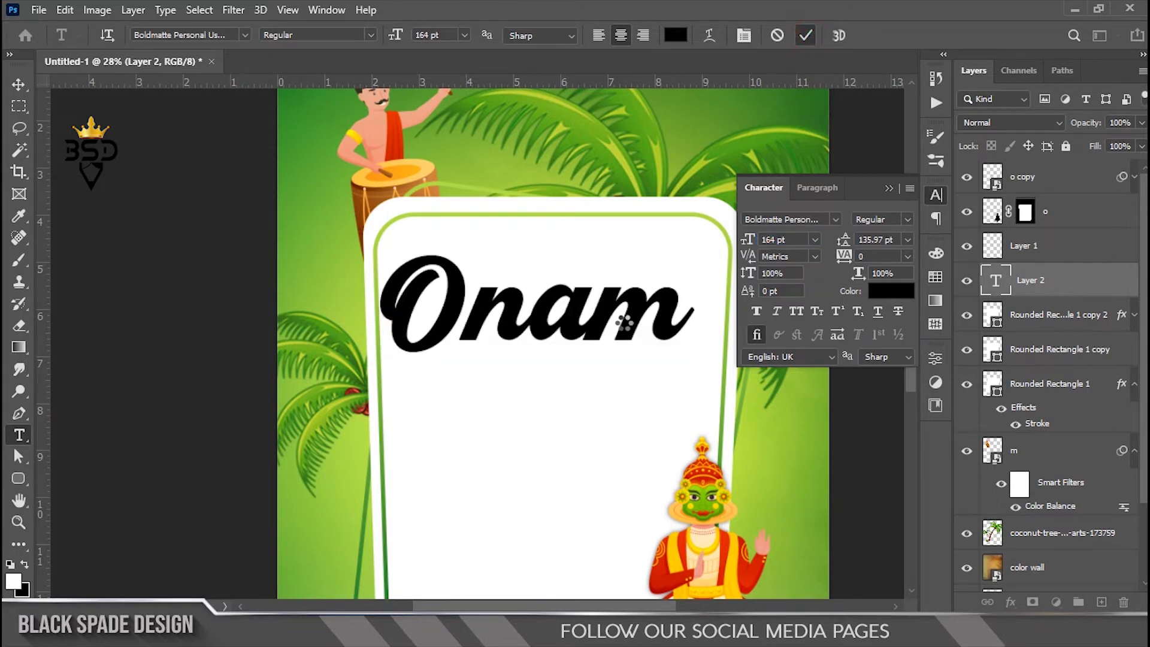
Move the Onam title down and to the right within the panel, then nudge it slightly left to center it
{"action": "key", "text": "v"}
{"action": "left_click_drag", "start_coordinate": [599, 323], "coordinate": [621, 360]}
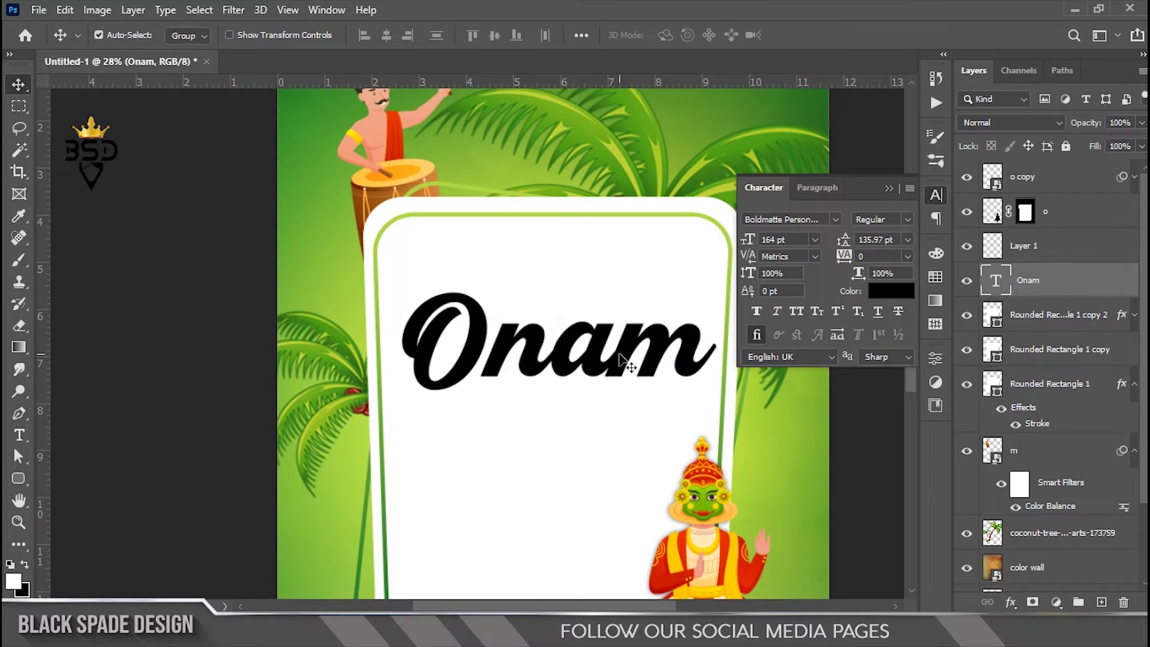
{"action": "key", "text": "Left"}
{"action": "key", "text": "Left"}
{"action": "key", "text": "Left"}
{"action": "key", "text": "Left"}
{"action": "key", "text": "Left"}
Apply a linear dark-to-light green Gradient Overlay to the Onam title with 95% opacity, 90° angle and 116% scale
{"action": "left_click", "coordinate": [1012, 602]}
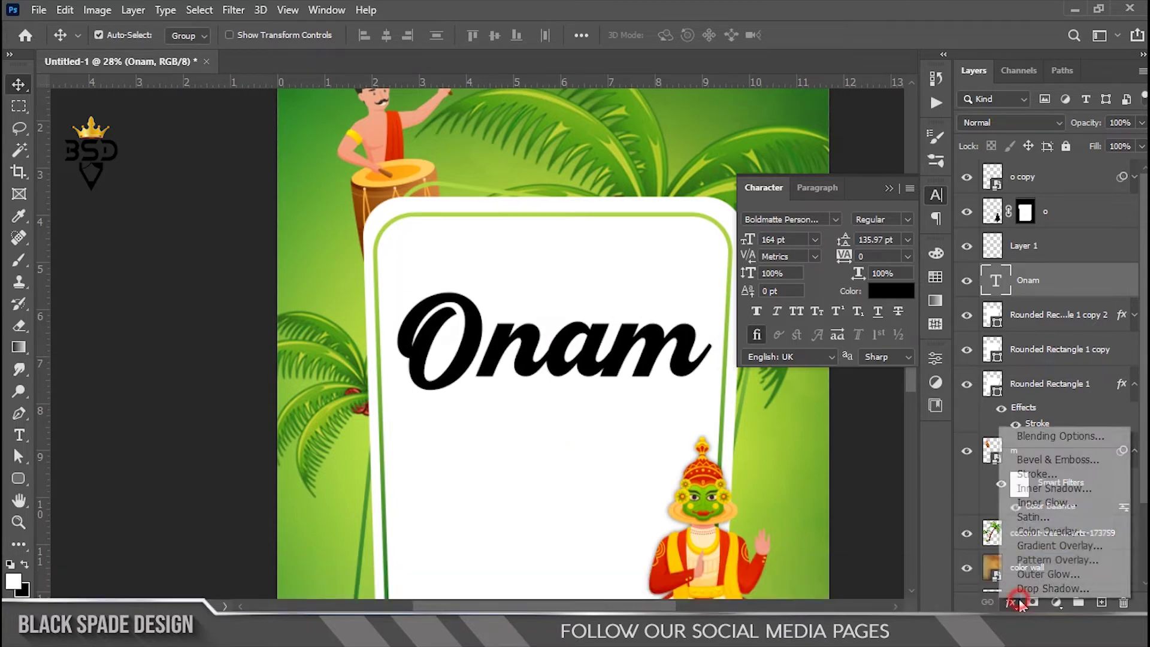
{"action": "left_click", "coordinate": [1060, 545]}
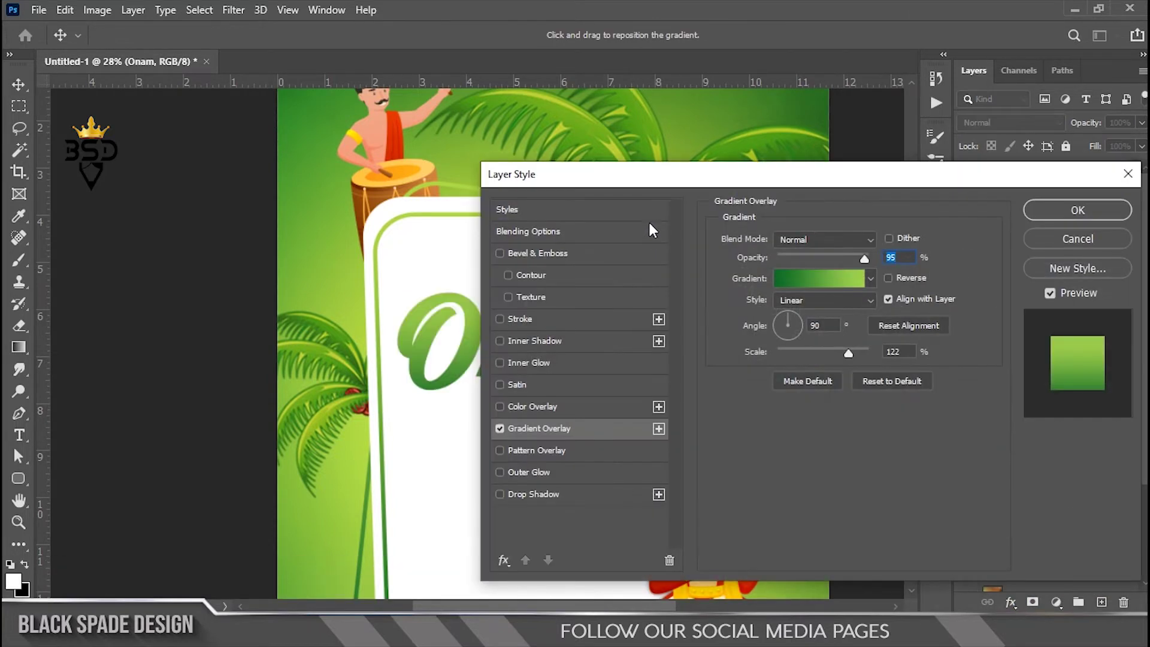
{"action": "left_click_drag", "start_coordinate": [659, 175], "coordinate": [874, 230]}
{"action": "left_click_drag", "start_coordinate": [1065, 410], "coordinate": [1050, 413]}
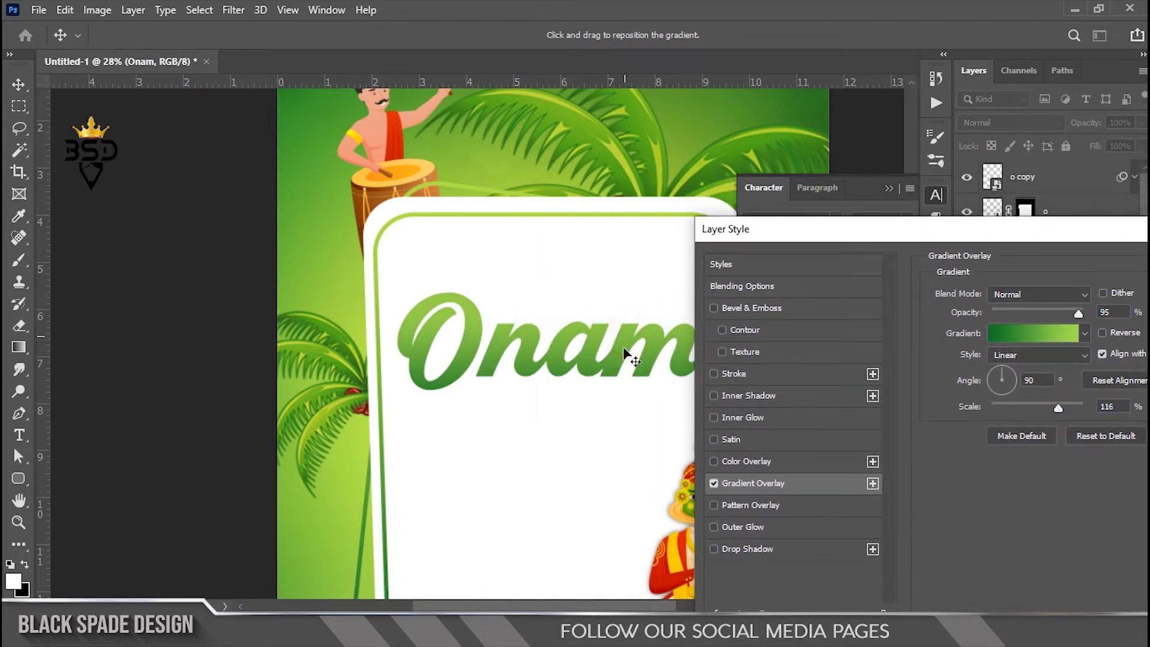
{"action": "left_click_drag", "start_coordinate": [1036, 229], "coordinate": [921, 219]}
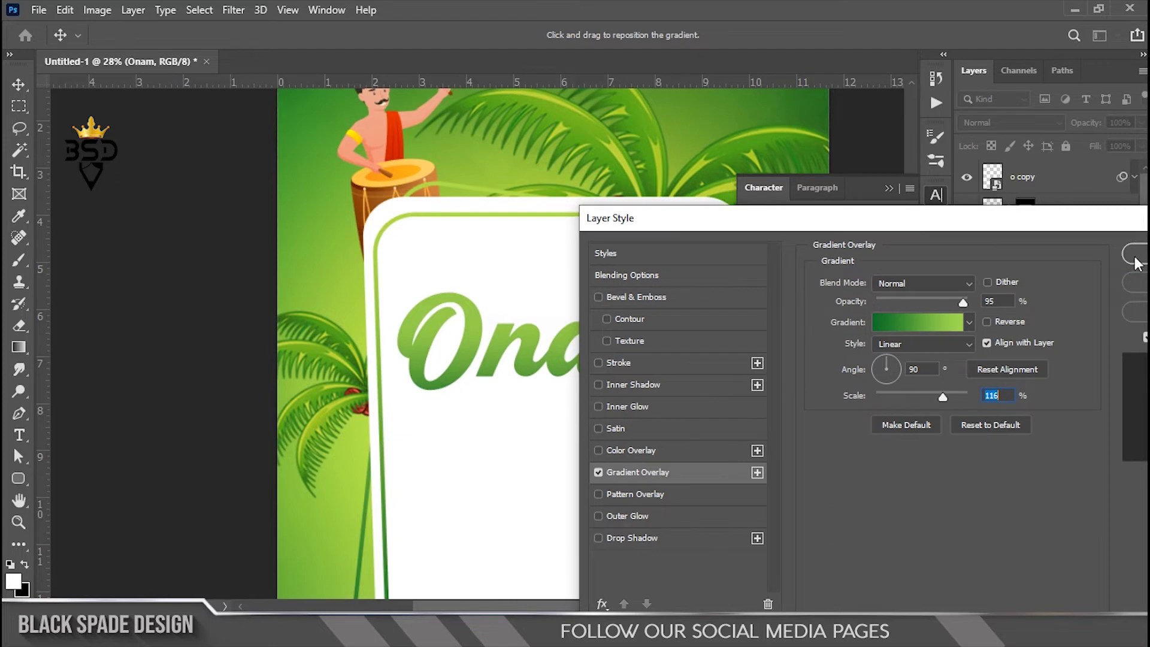
{"action": "left_click", "coordinate": [1134, 259]}
Scale the Onam title down slightly to 161.6 pt with Free Transform and nudge it left
{"action": "scroll", "coordinate": [456, 337], "scroll_direction": "down", "scroll_amount": 3}
{"action": "scroll", "coordinate": [543, 348], "scroll_direction": "up", "scroll_amount": 4}
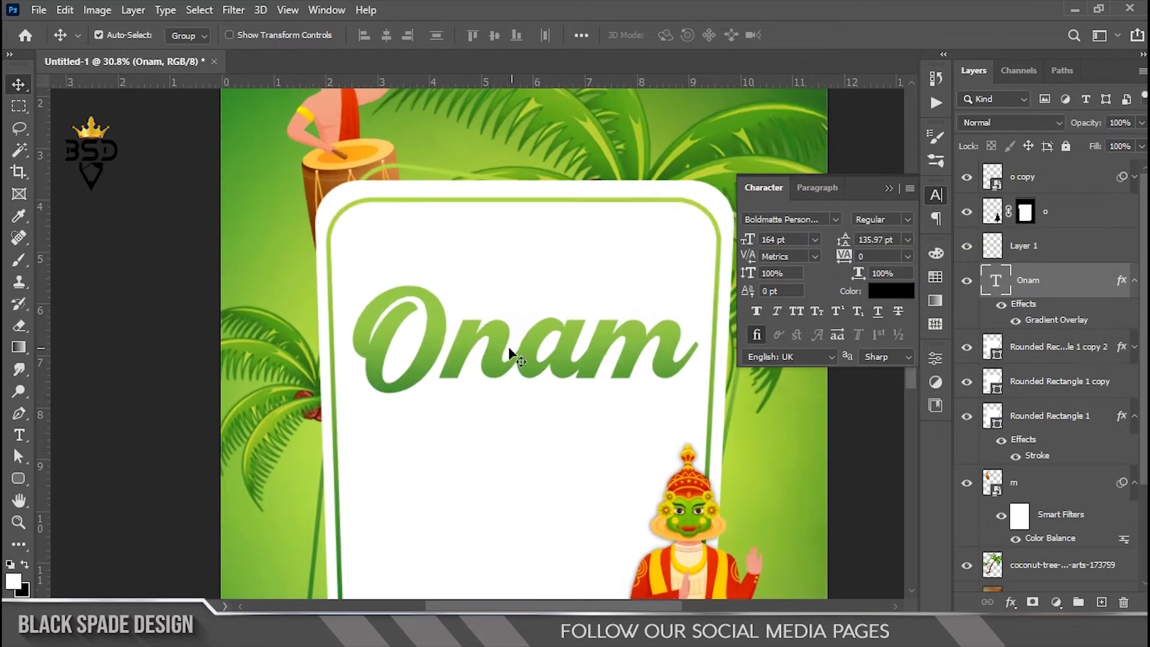
{"action": "key", "text": "ctrl+t"}
{"action": "left_click_drag", "start_coordinate": [700, 270], "coordinate": [692, 273]}
{"action": "key", "text": "Return"}
{"action": "key", "text": "Left"}
{"action": "key", "text": "Left"}
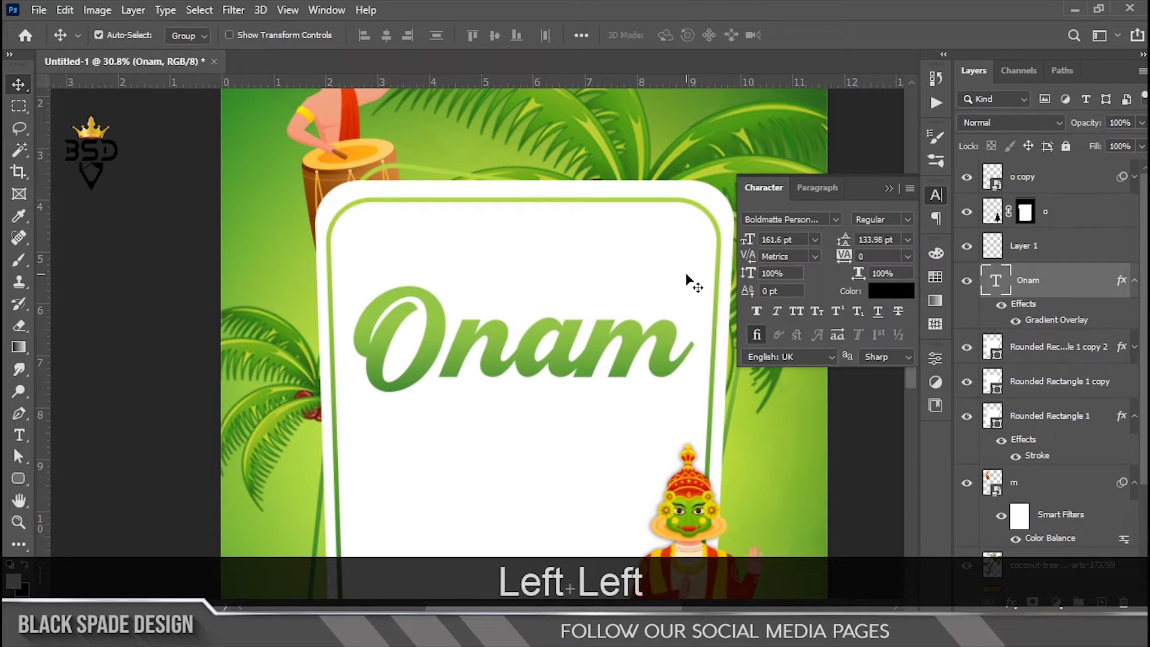
Add the text Happy above the Onam title in Fall in love at 53 pt and move it down closer to the title
{"action": "key", "text": "t"}
{"action": "left_click", "coordinate": [534, 264]}
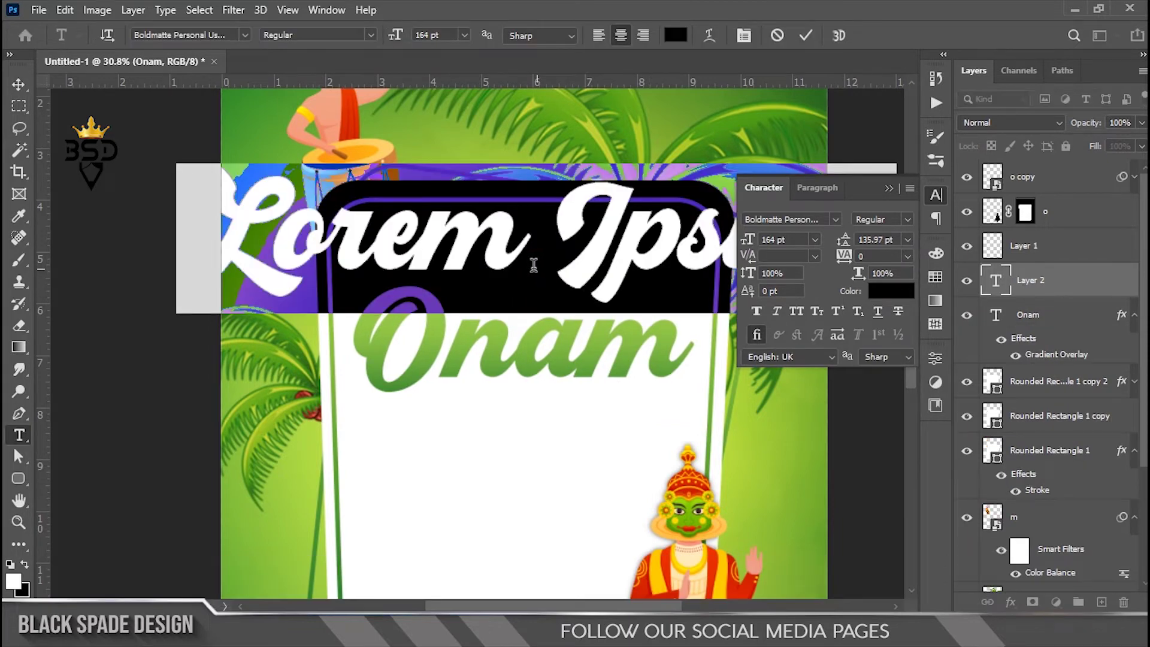
{"action": "type", "text": "Happy"}
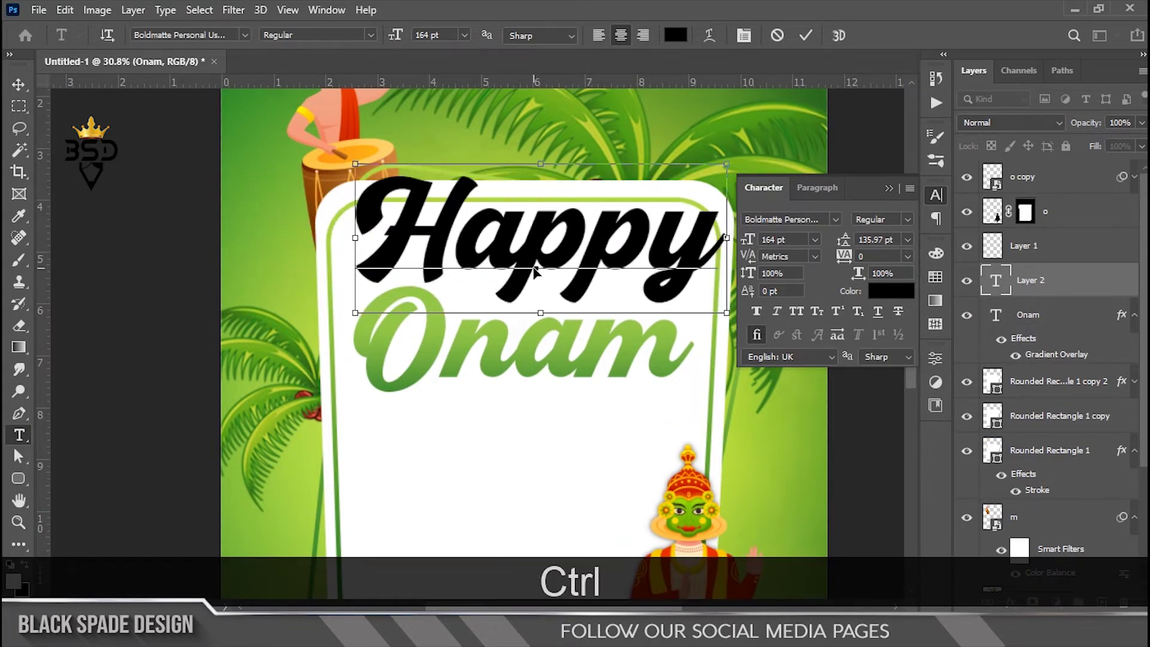
{"action": "key", "text": "ctrl+a"}
{"action": "left_click", "coordinate": [836, 220]}
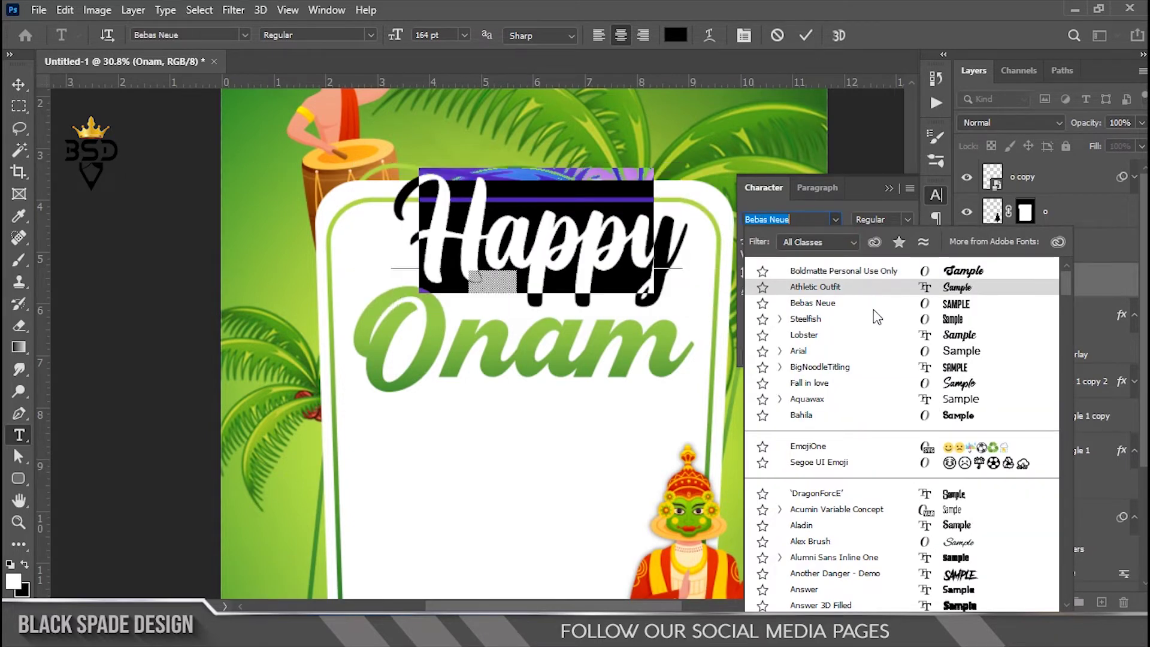
{"action": "left_click", "coordinate": [862, 386]}
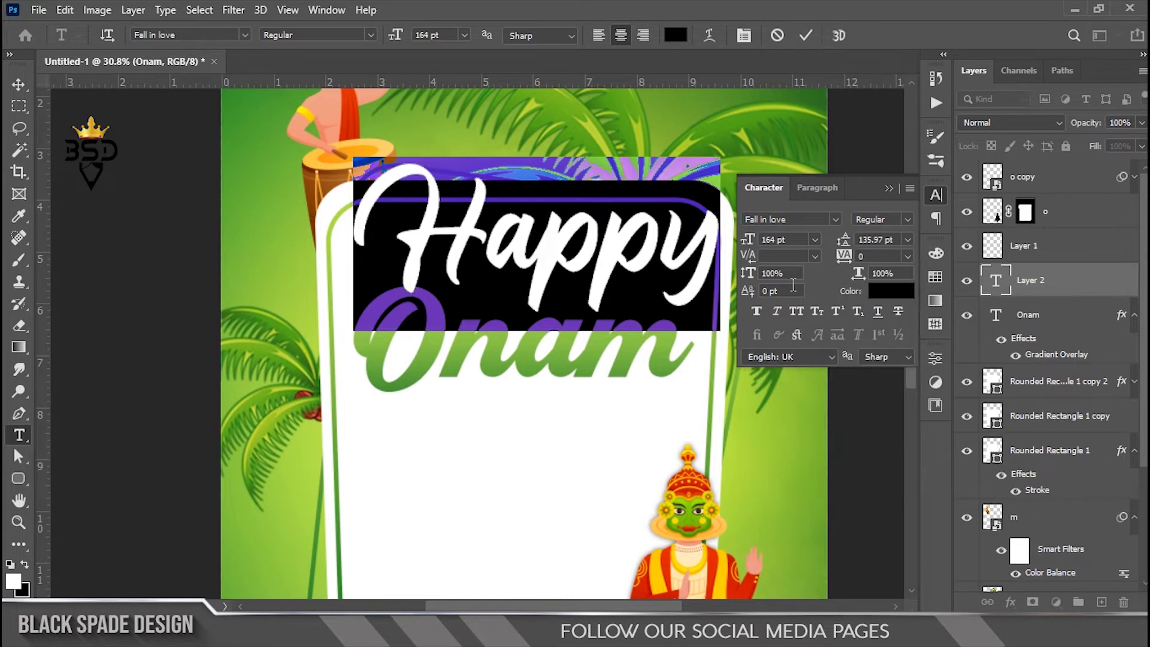
{"action": "left_click_drag", "start_coordinate": [748, 238], "coordinate": [657, 231]}
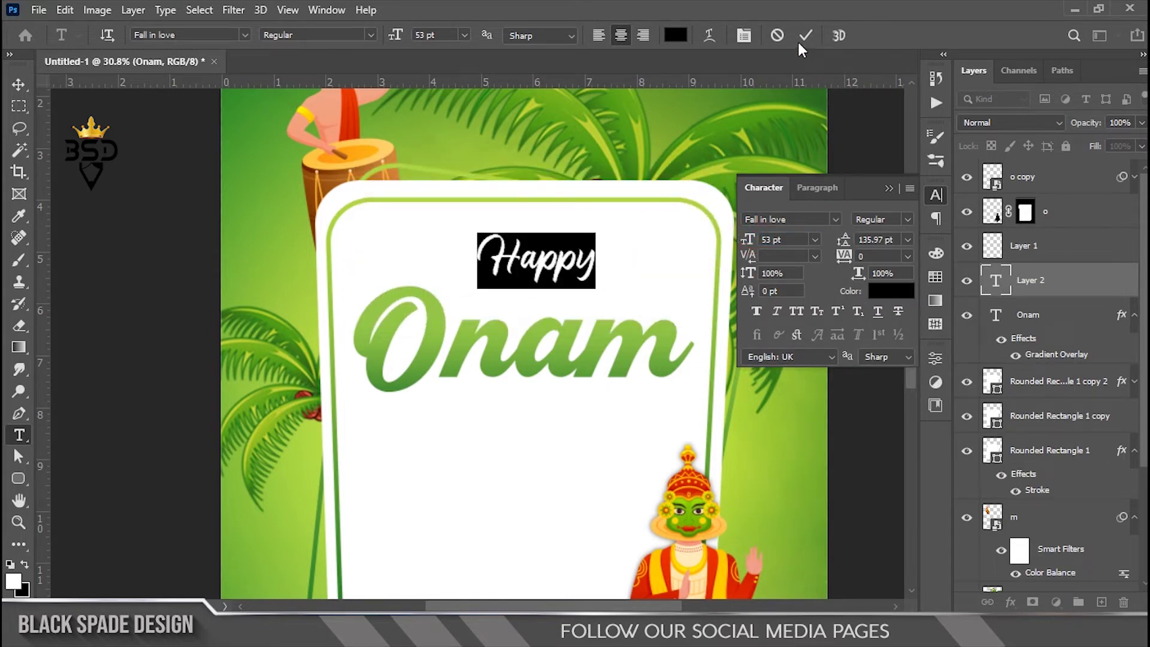
{"action": "left_click", "coordinate": [803, 36]}
{"action": "key", "text": "v"}
{"action": "left_click_drag", "start_coordinate": [572, 270], "coordinate": [567, 295]}
Apply a Gradient Overlay to the Happy text and set the gradient's end stop to red sampled from the dancer's costume
{"action": "left_click", "coordinate": [1011, 602]}
{"action": "left_click", "coordinate": [1035, 550]}
{"action": "left_click_drag", "start_coordinate": [645, 205], "coordinate": [835, 156]}
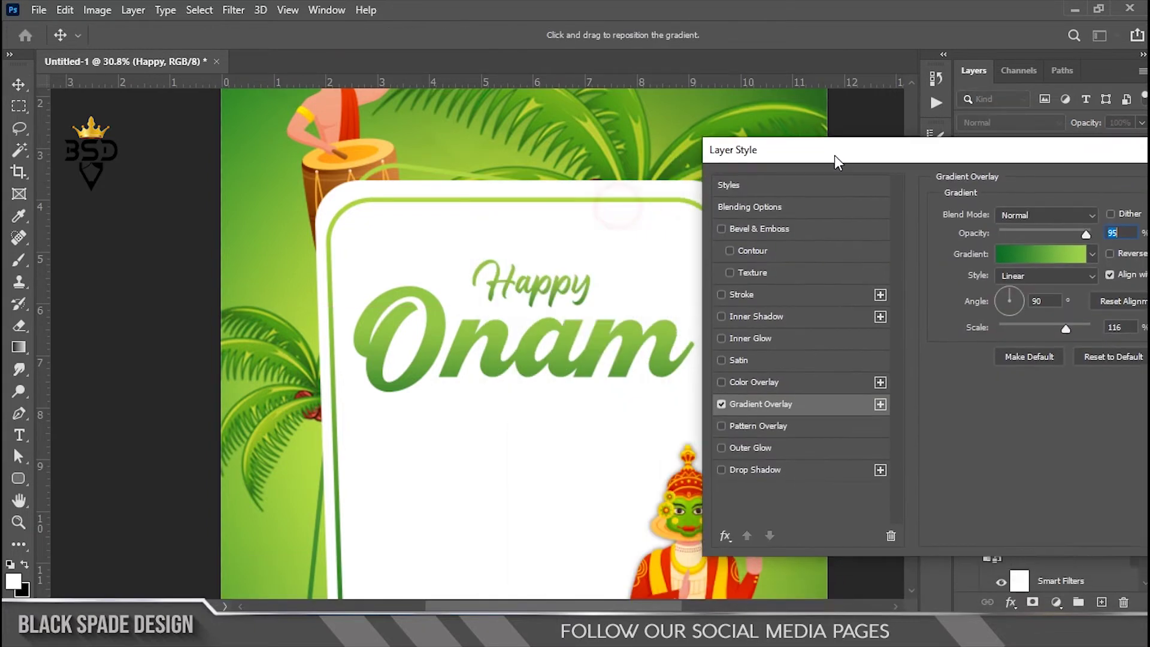
{"action": "left_click", "coordinate": [1042, 253]}
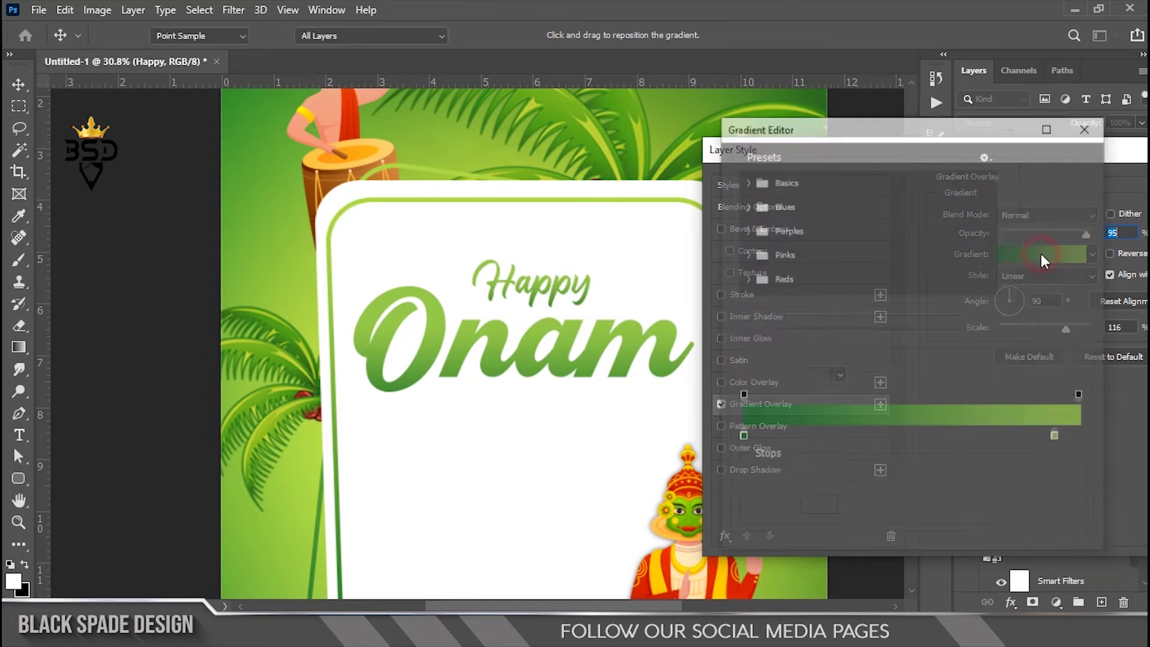
{"action": "left_click", "coordinate": [1058, 440]}
{"action": "left_click", "coordinate": [652, 587]}
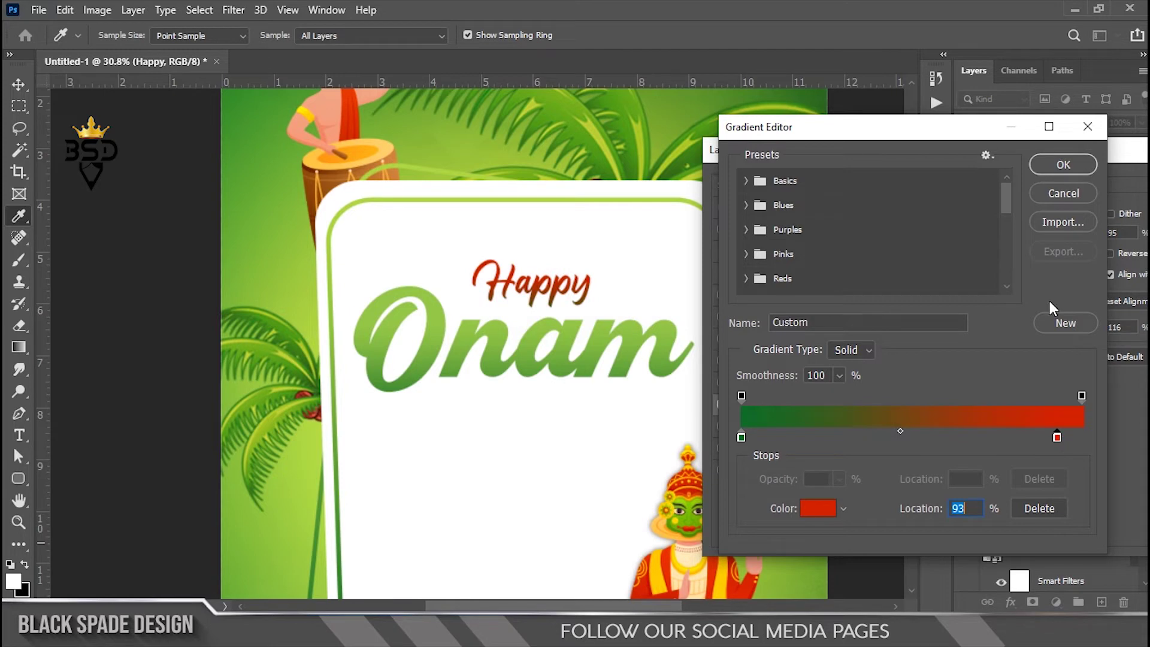
Set the start stop of the Happy text's gradient to dark brown 591902
{"action": "left_click", "coordinate": [741, 437]}
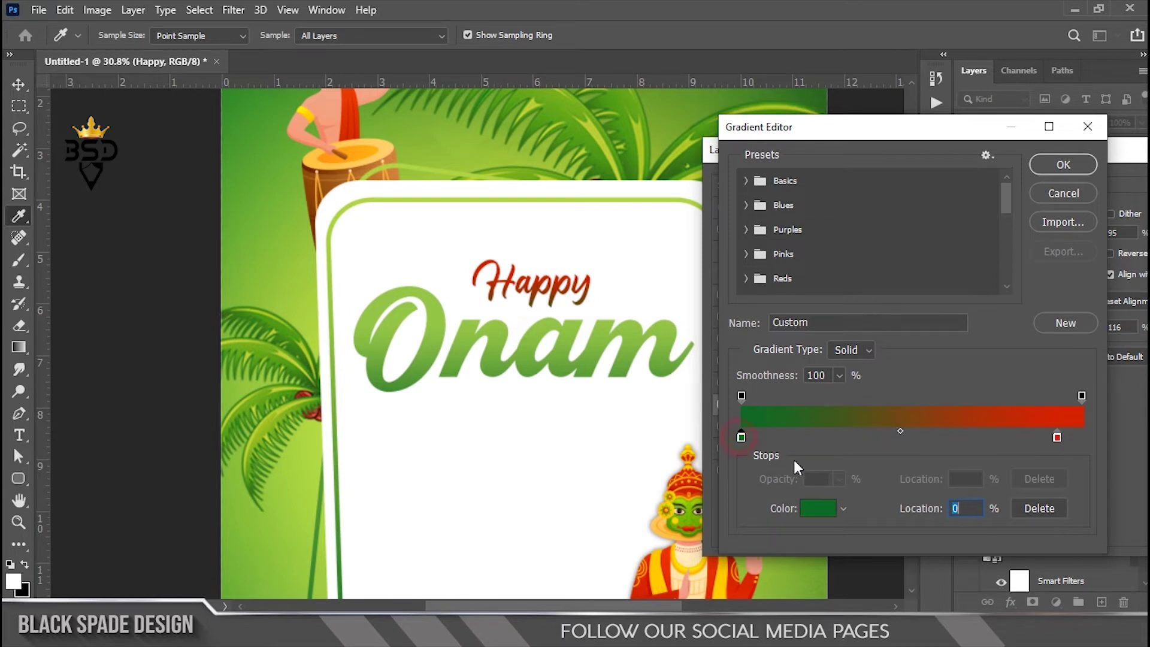
{"action": "left_click", "coordinate": [818, 508]}
{"action": "left_click", "coordinate": [939, 431]}
{"action": "left_click", "coordinate": [915, 366]}
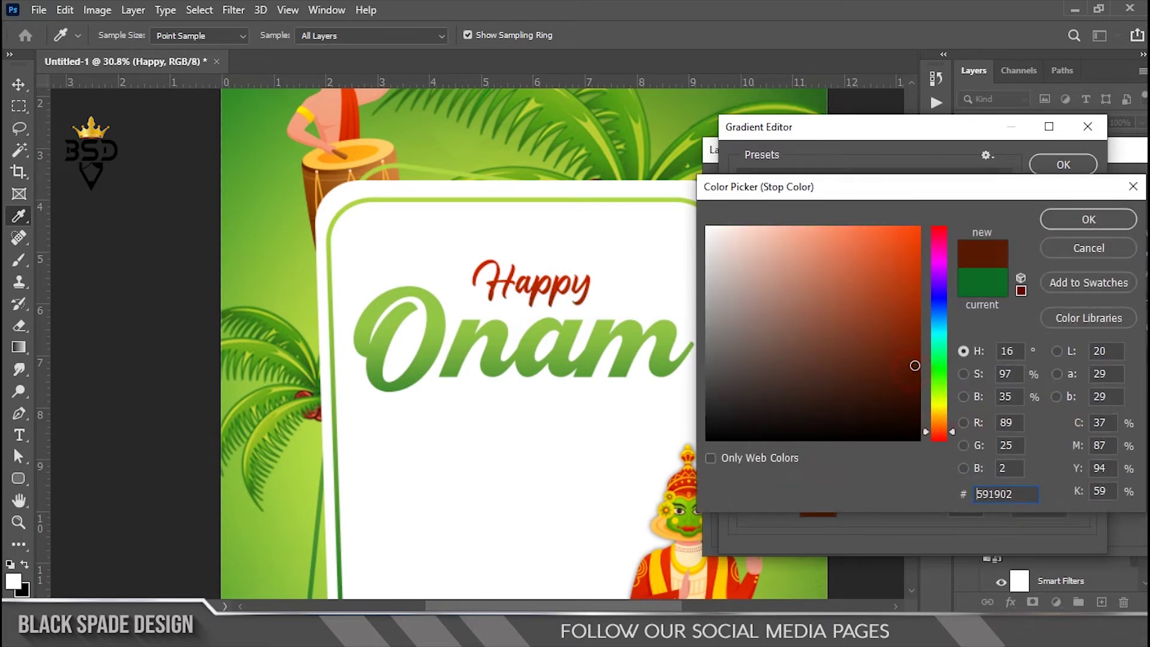
{"action": "left_click", "coordinate": [1072, 223]}
Change the end stop of the Happy text's gradient to bright orange and apply the layer style
{"action": "left_click", "coordinate": [1058, 438]}
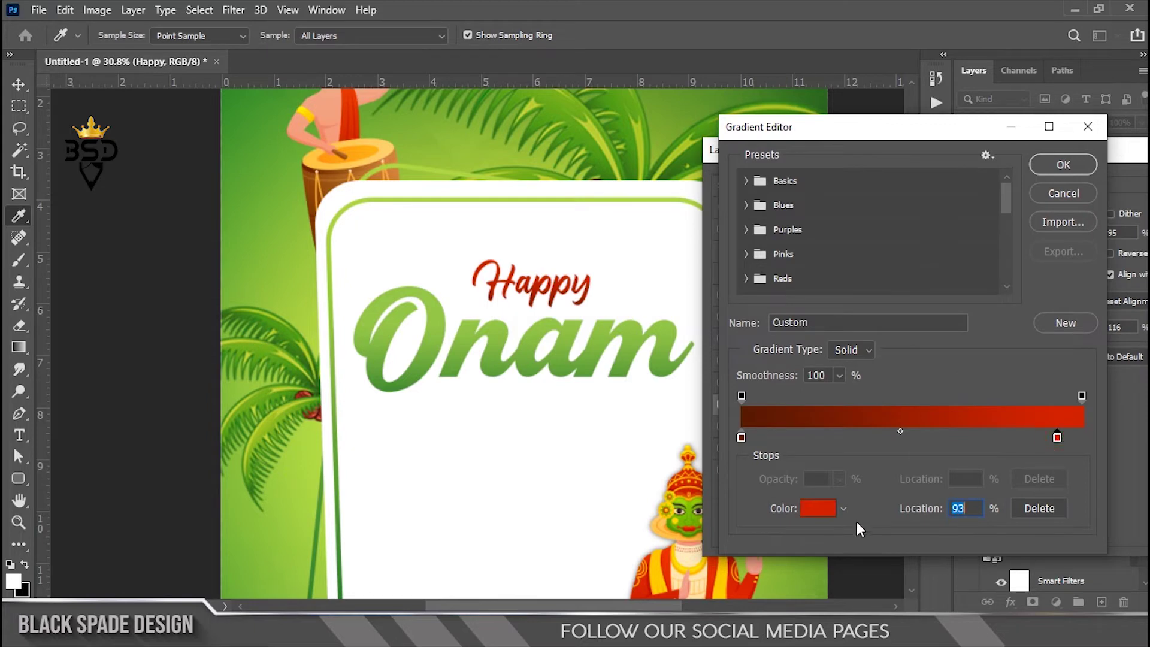
{"action": "left_click", "coordinate": [822, 512]}
{"action": "left_click", "coordinate": [903, 255]}
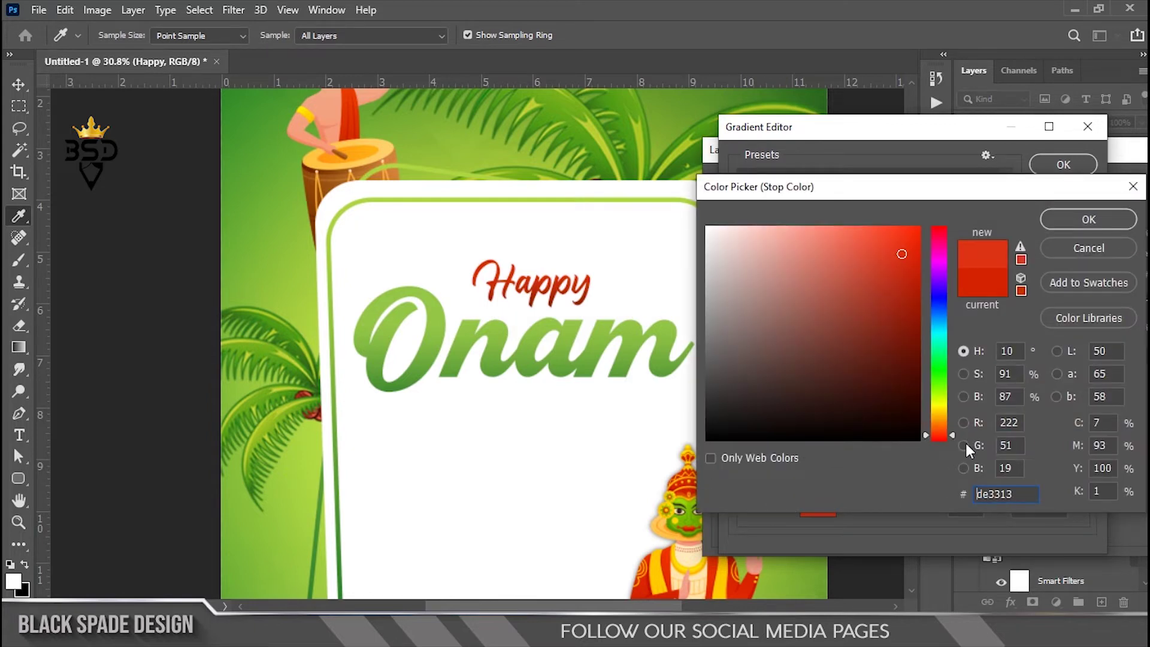
{"action": "left_click_drag", "start_coordinate": [954, 438], "coordinate": [953, 434]}
{"action": "left_click", "coordinate": [900, 248]}
{"action": "left_click", "coordinate": [1090, 220]}
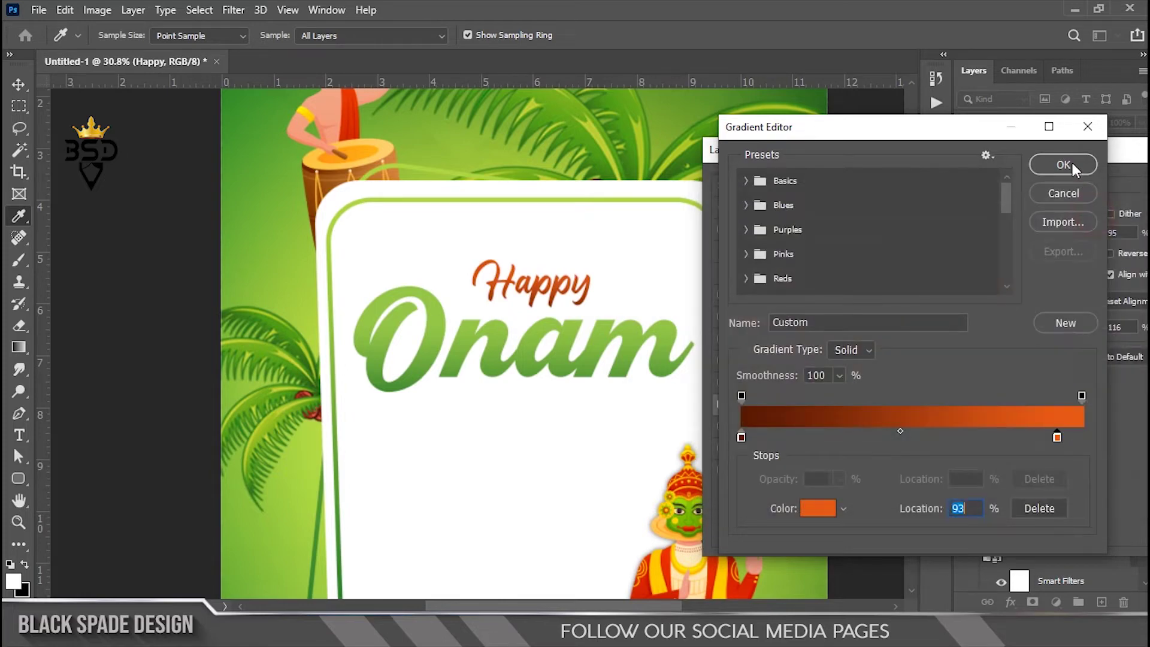
{"action": "left_click", "coordinate": [1064, 164]}
{"action": "left_click_drag", "start_coordinate": [981, 159], "coordinate": [740, 145]}
{"action": "left_click", "coordinate": [1055, 172]}
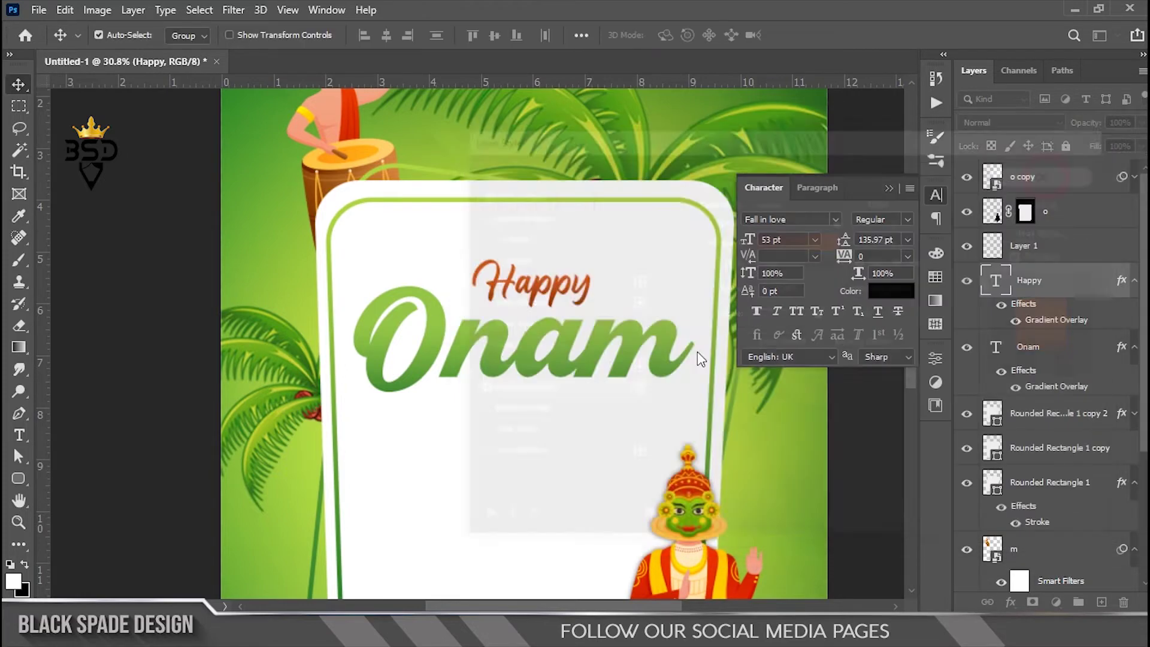
Lighten the dark start stop of the Happy text's Gradient Overlay to reddish brown 872402 and apply it
{"action": "scroll", "coordinate": [698, 352], "scroll_direction": "up", "scroll_amount": 3}
{"action": "key", "text": "space"}
{"action": "left_click_drag", "start_coordinate": [611, 404], "coordinate": [644, 269]}
{"action": "scroll", "coordinate": [614, 255], "scroll_direction": "up", "scroll_amount": 1}
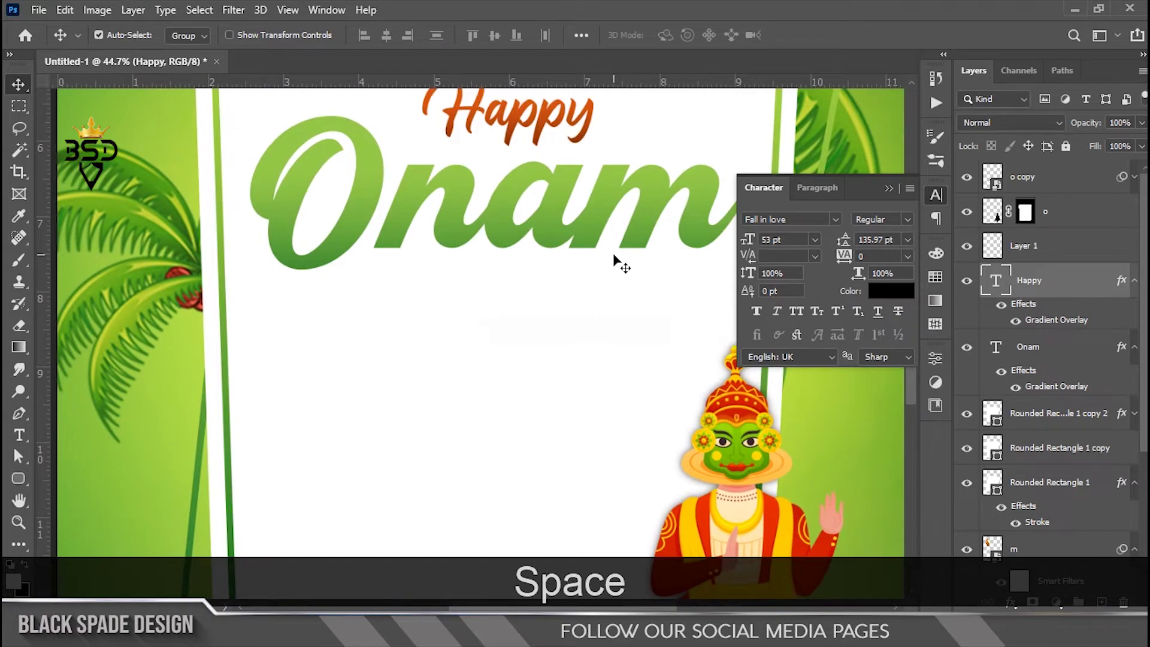
{"action": "left_click_drag", "start_coordinate": [562, 182], "coordinate": [576, 355]}
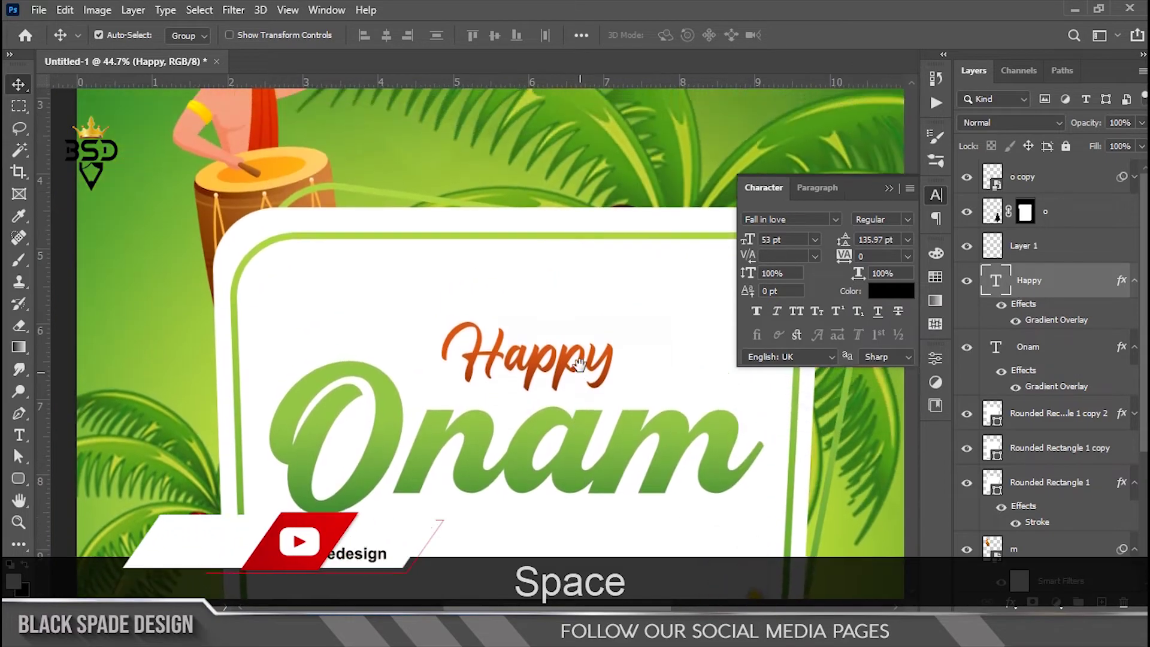
{"action": "scroll", "coordinate": [577, 354], "scroll_direction": "up", "scroll_amount": 6}
{"action": "left_click_drag", "start_coordinate": [542, 398], "coordinate": [561, 313]}
{"action": "double_click", "coordinate": [1058, 321]}
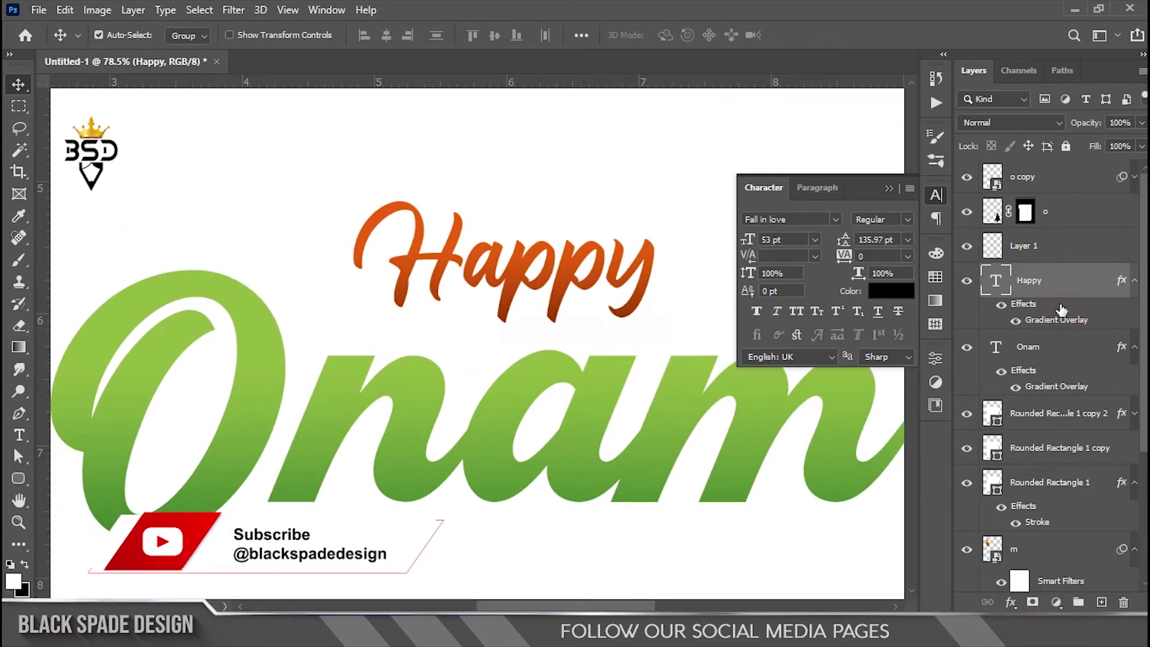
{"action": "left_click_drag", "start_coordinate": [769, 141], "coordinate": [957, 155]}
{"action": "left_click", "coordinate": [977, 254]}
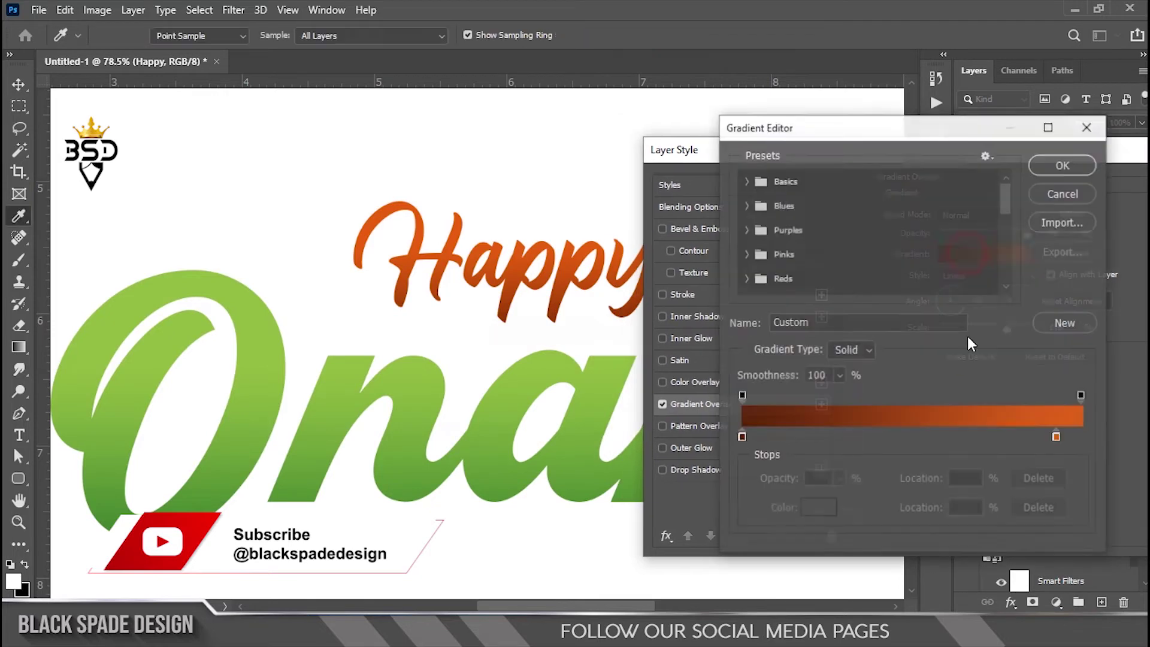
{"action": "left_click", "coordinate": [817, 507]}
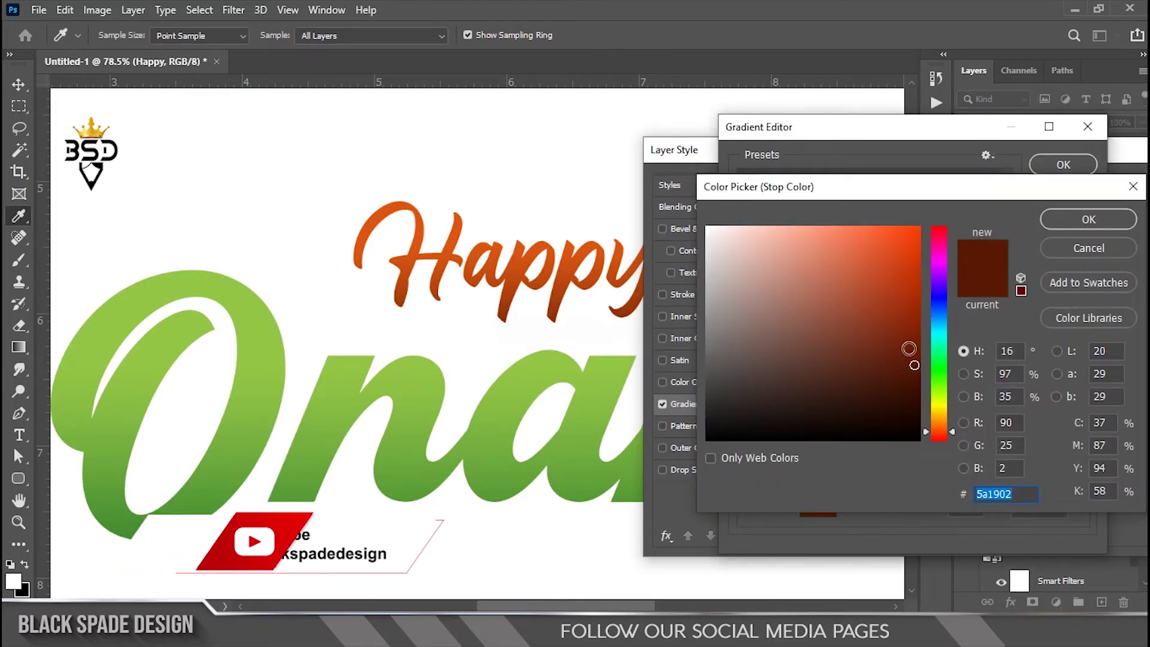
{"action": "left_click", "coordinate": [918, 328]}
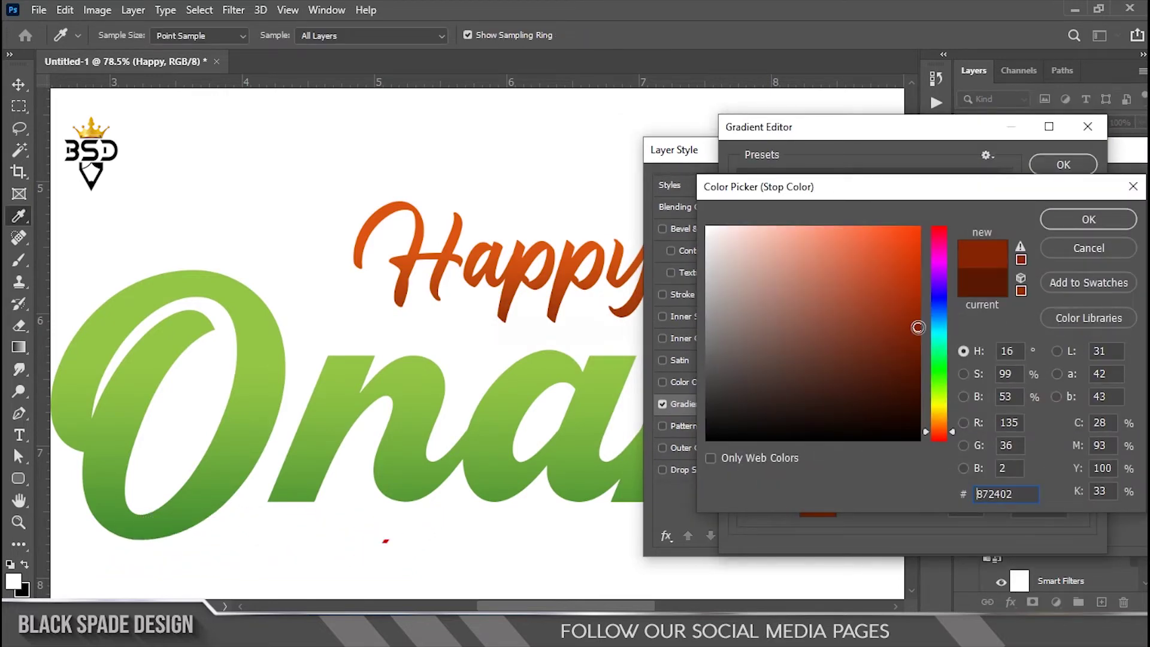
{"action": "left_click", "coordinate": [1089, 219]}
{"action": "left_click", "coordinate": [1064, 164]}
{"action": "left_click_drag", "start_coordinate": [1066, 147], "coordinate": [934, 157]}
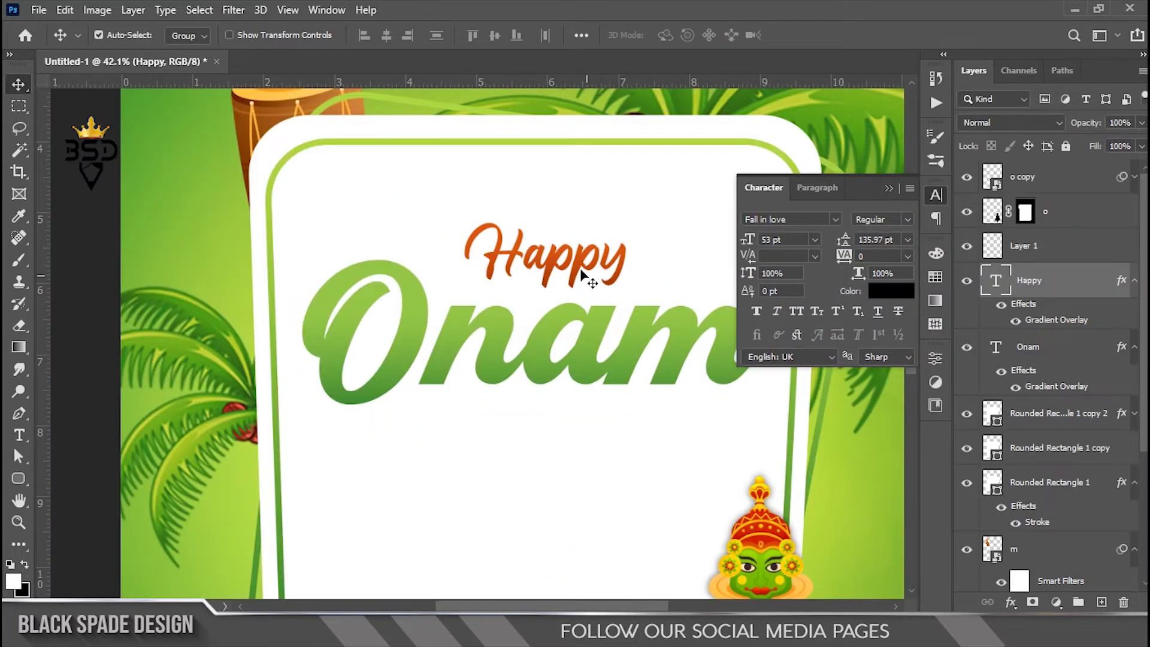
Duplicate the Happy text below the Onam title, change the copy to Sale and set its size to 161 pt
{"action": "left_click_drag", "start_coordinate": [586, 264], "coordinate": [564, 467]}
{"action": "double_click", "coordinate": [996, 280]}
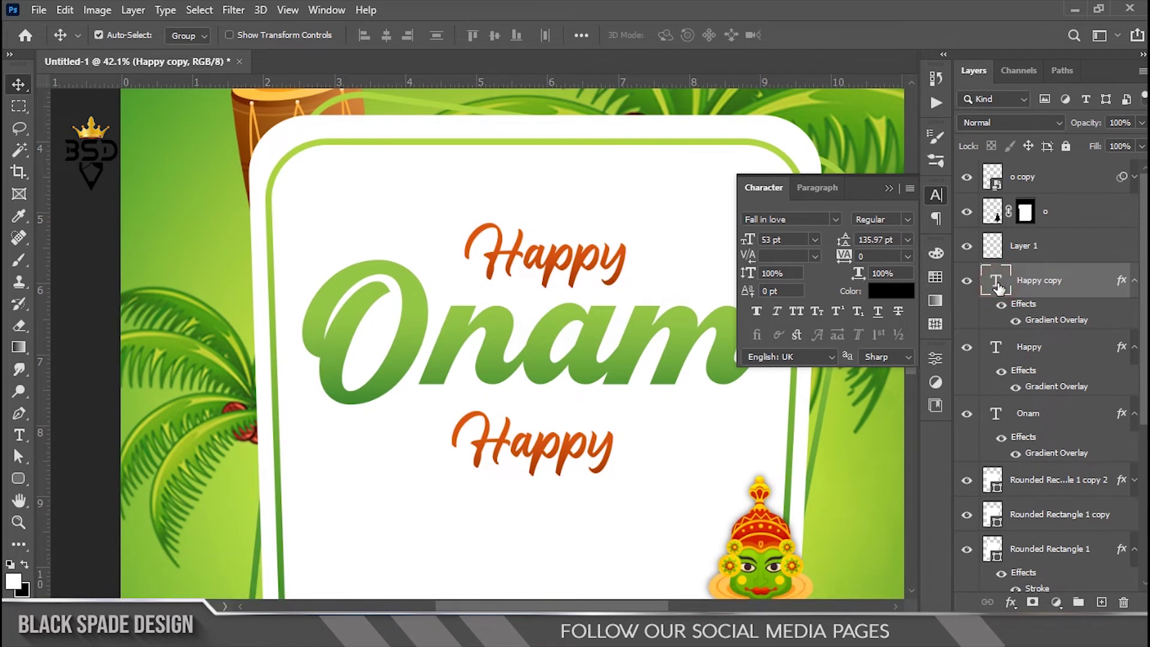
{"action": "key", "text": "ctrl+a"}
{"action": "type", "text": "S"}
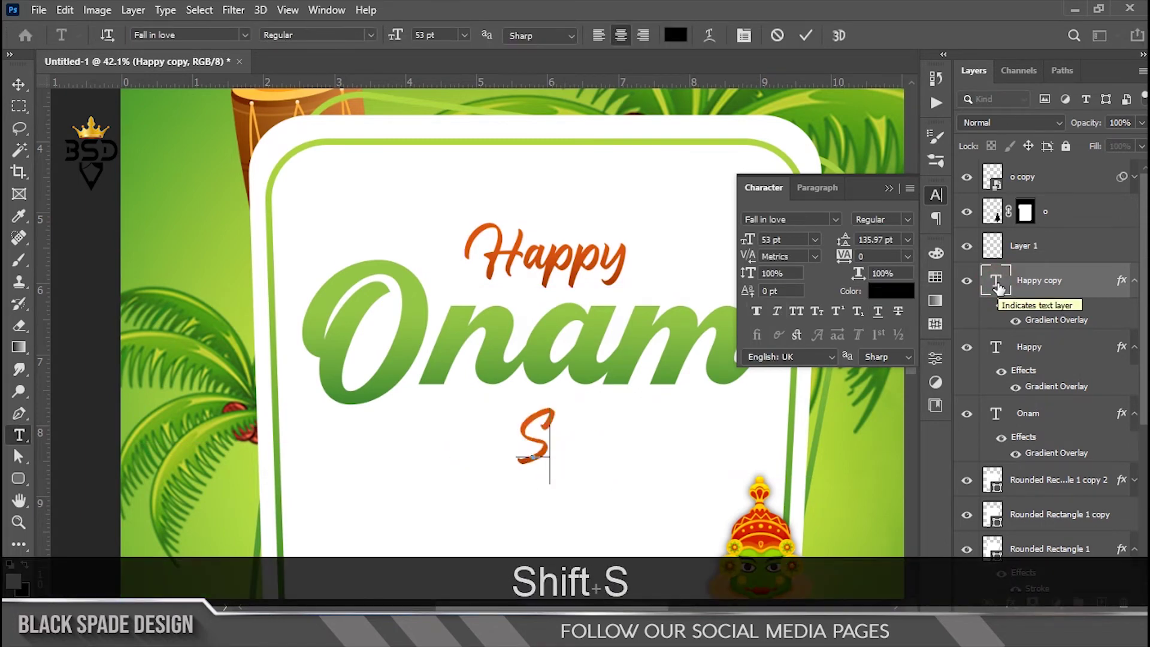
{"action": "type", "text": "ale"}
{"action": "key", "text": "ctrl+a"}
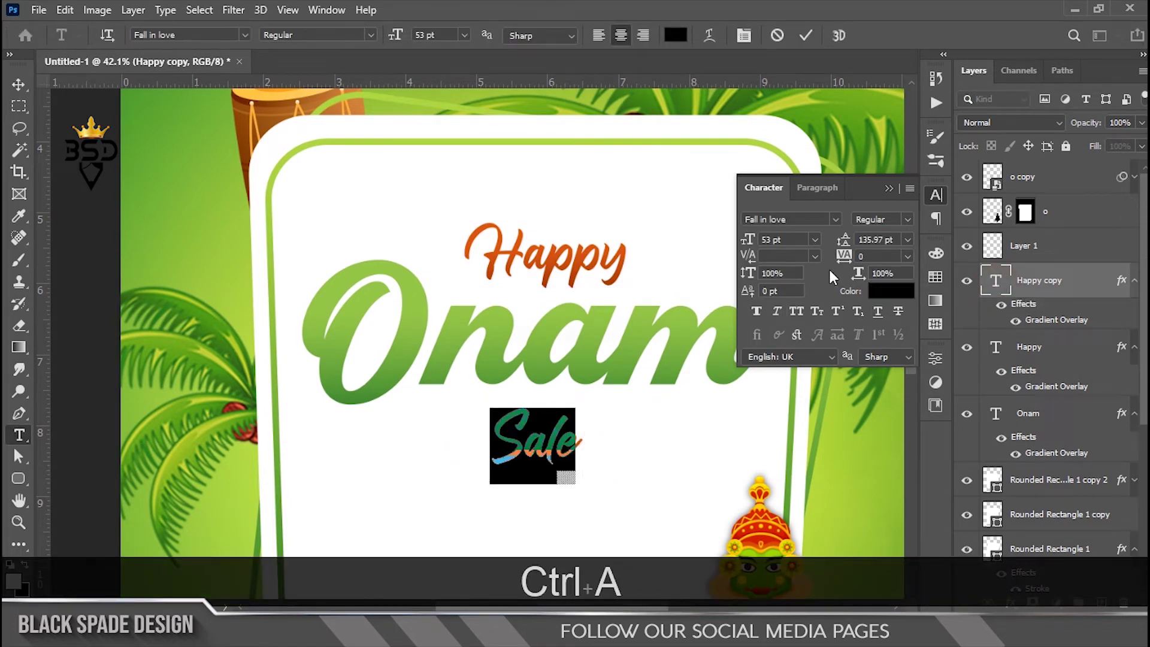
{"action": "left_click_drag", "start_coordinate": [748, 240], "coordinate": [839, 246]}
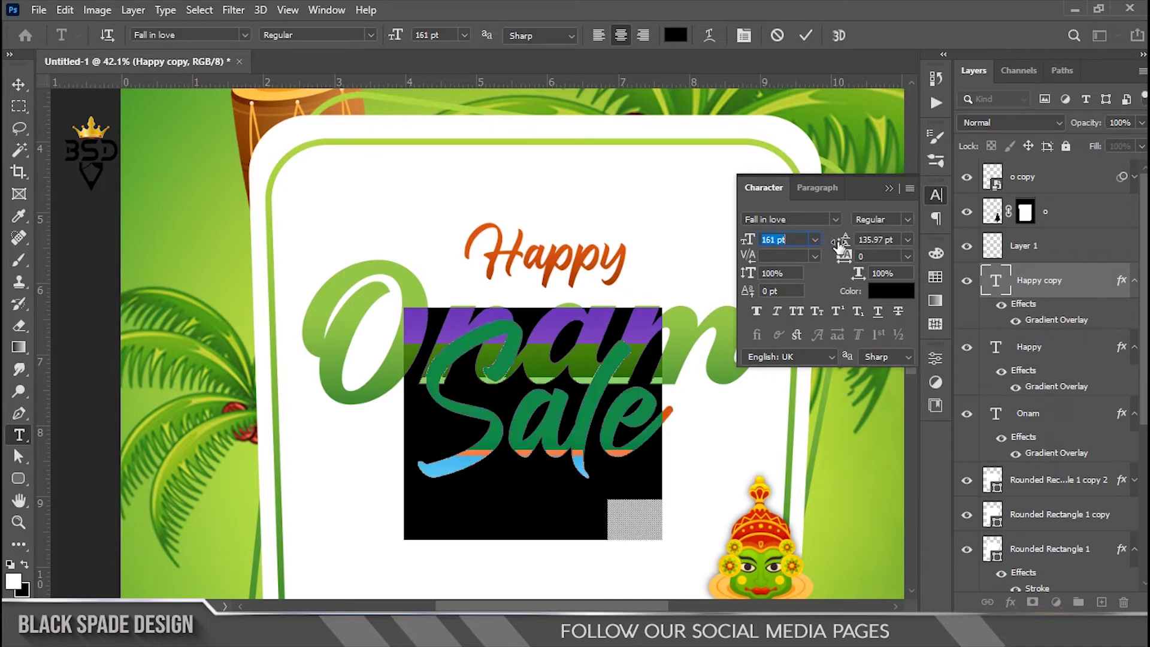
{"action": "left_click", "coordinate": [813, 34]}
Move the Sale text below the Onam title, scale it down to 128.29 pt with Free Transform and nudge it up
{"action": "key", "text": "v"}
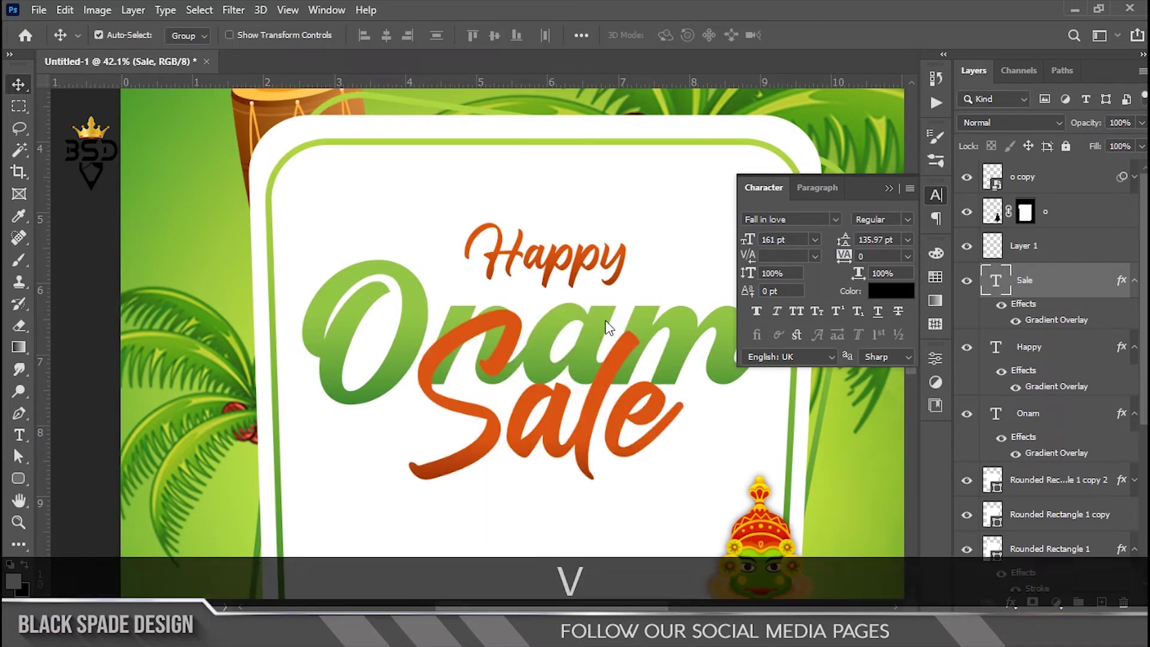
{"action": "scroll", "coordinate": [513, 342], "scroll_direction": "down", "scroll_amount": 1}
{"action": "left_click_drag", "start_coordinate": [608, 390], "coordinate": [603, 252]}
{"action": "key", "text": "ctrl+t"}
{"action": "left_click_drag", "start_coordinate": [662, 170], "coordinate": [639, 183]}
{"action": "key", "text": "Return"}
{"action": "key", "text": "Up"}
{"action": "key", "text": "Up"}
{"action": "key", "text": "Up"}
{"action": "key", "text": "Up"}
{"action": "key", "text": "Up"}
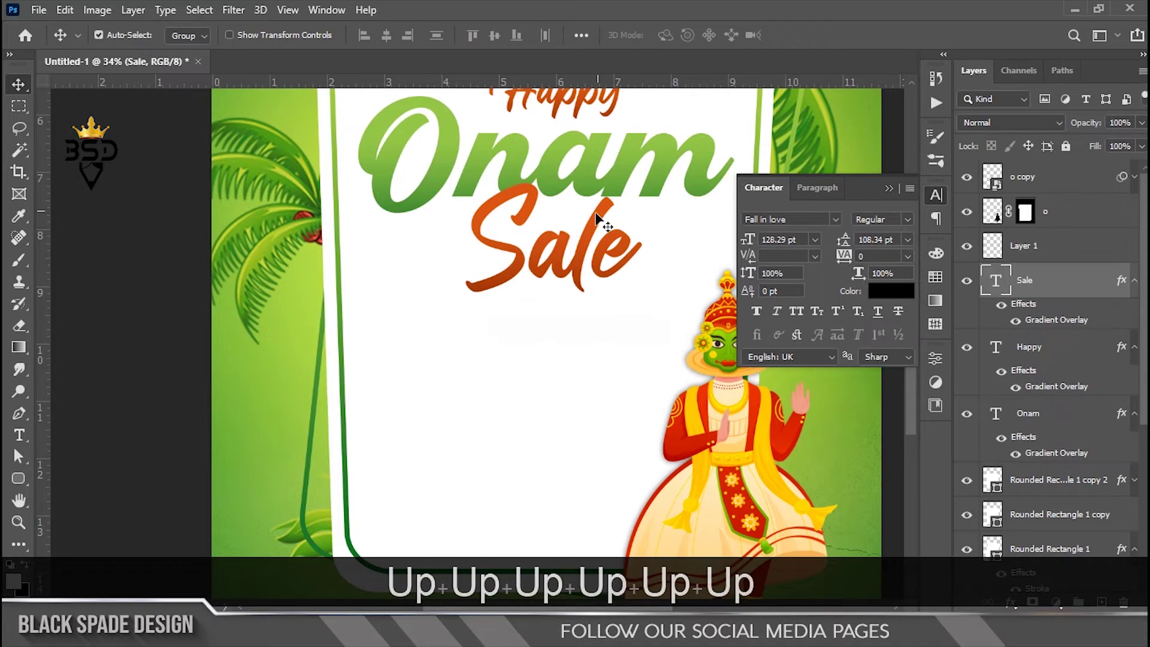
Add a Drop Shadow to the Onam title with Normal blending, 21% opacity, 90° angle, 14 px distance, 0% spread and 0 px size
{"action": "key", "text": "ctrl+0"}
{"action": "key", "text": "space"}
{"action": "scroll", "coordinate": [479, 349], "scroll_direction": "up", "scroll_amount": 8}
{"action": "left_click_drag", "start_coordinate": [465, 310], "coordinate": [467, 331]}
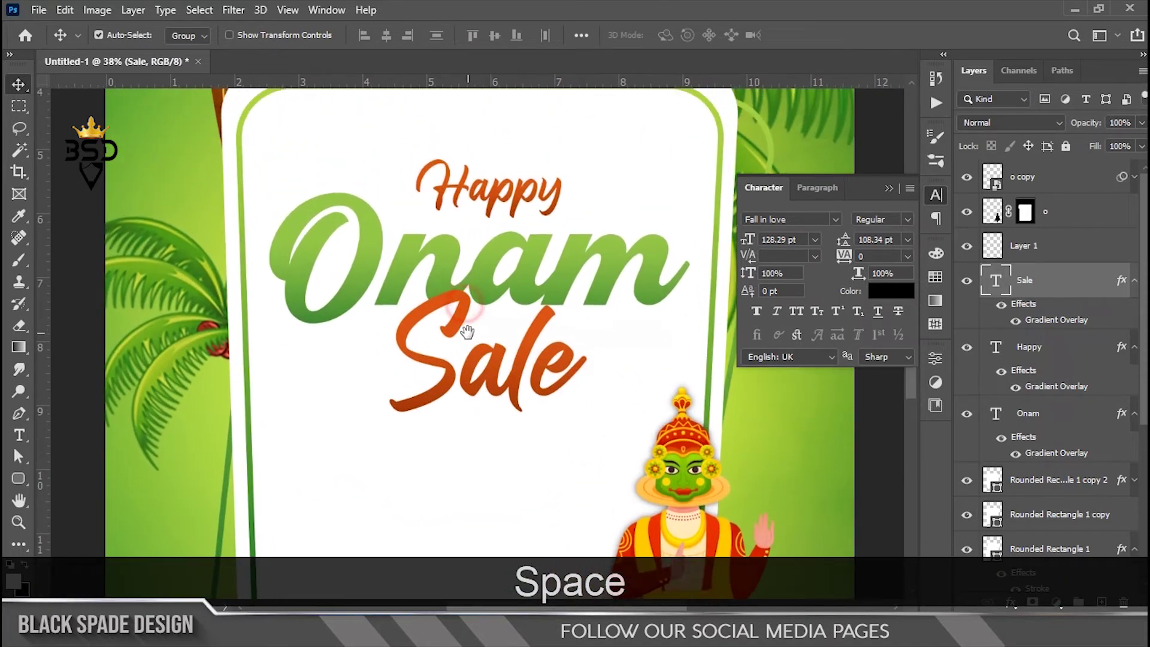
{"action": "left_click", "coordinate": [886, 188]}
{"action": "left_click", "coordinate": [1029, 414]}
{"action": "left_click", "coordinate": [1011, 602]}
{"action": "left_click", "coordinate": [1043, 593]}
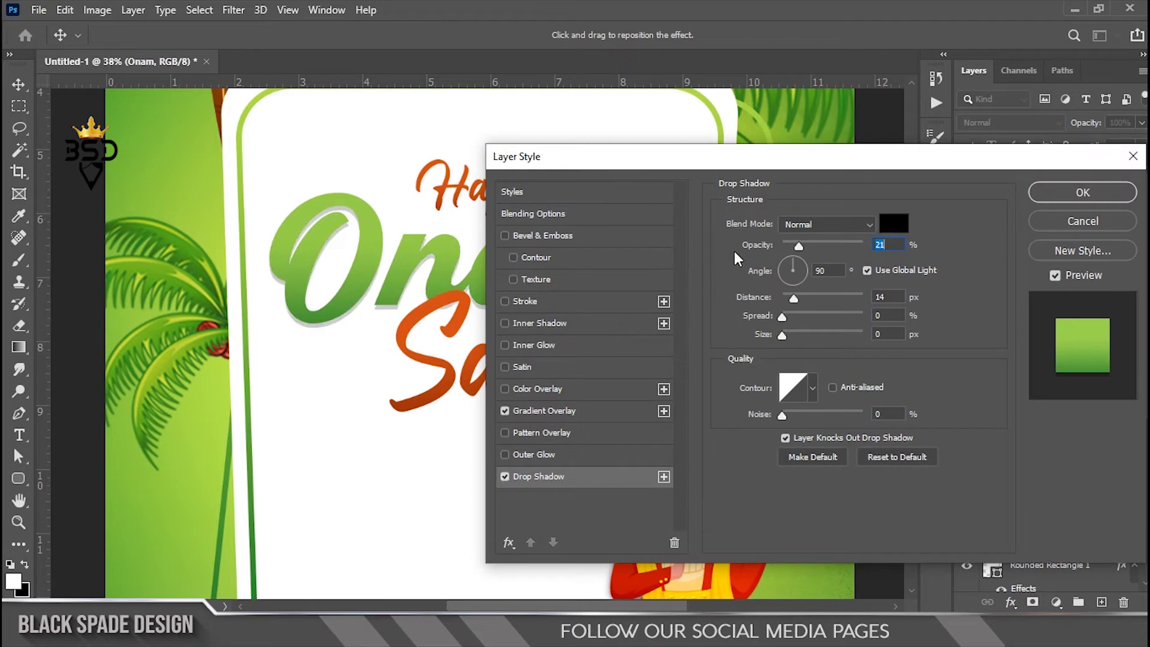
{"action": "left_click", "coordinate": [1077, 193]}
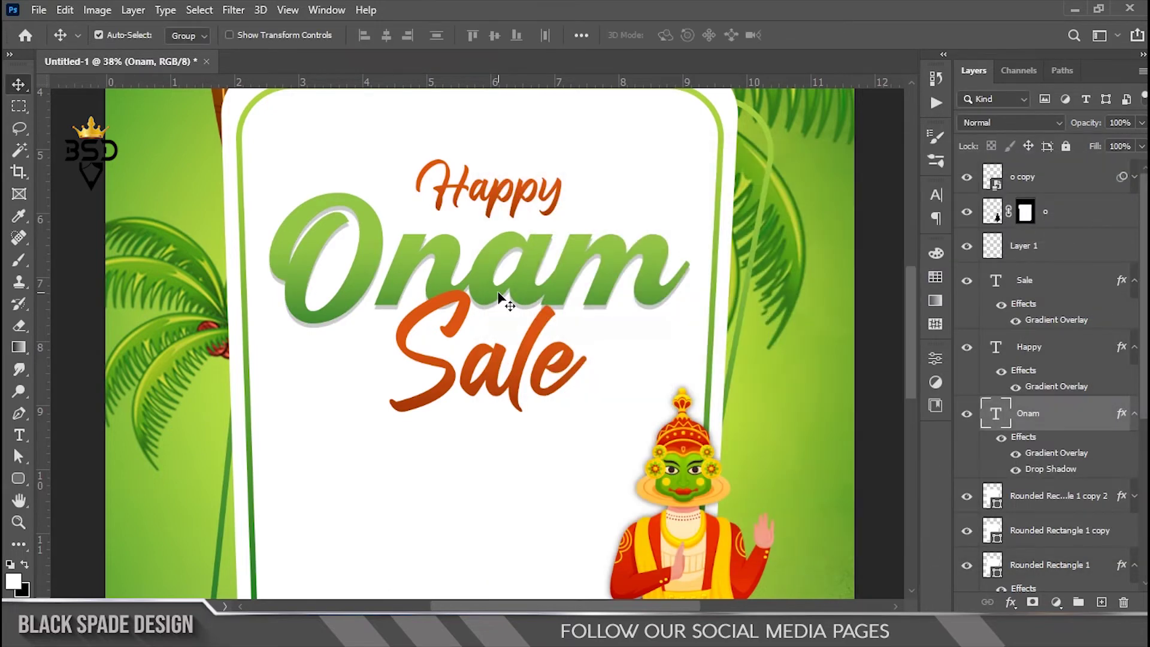
Add a text layer reading "up to 25% offer" on the white panel below the Sale title
{"action": "scroll", "coordinate": [501, 298], "scroll_direction": "down", "scroll_amount": 7}
{"action": "scroll", "coordinate": [503, 370], "scroll_direction": "up", "scroll_amount": 2}
{"action": "left_click_drag", "start_coordinate": [508, 381], "coordinate": [514, 309]}
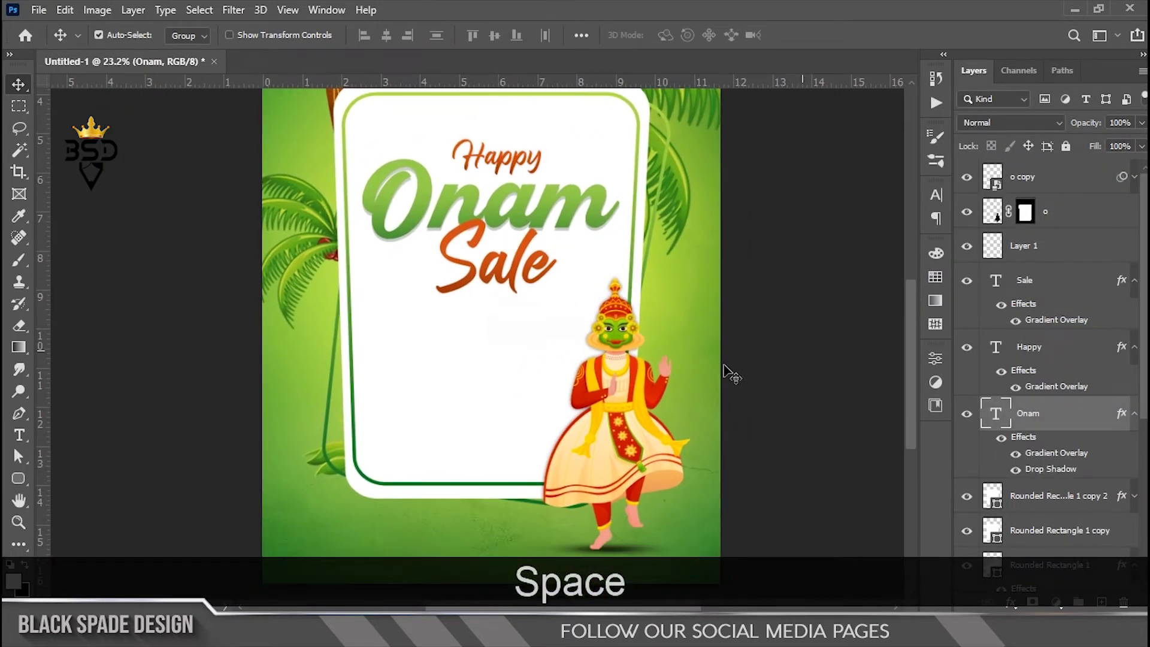
{"action": "key", "text": "t"}
{"action": "left_click", "coordinate": [475, 371]}
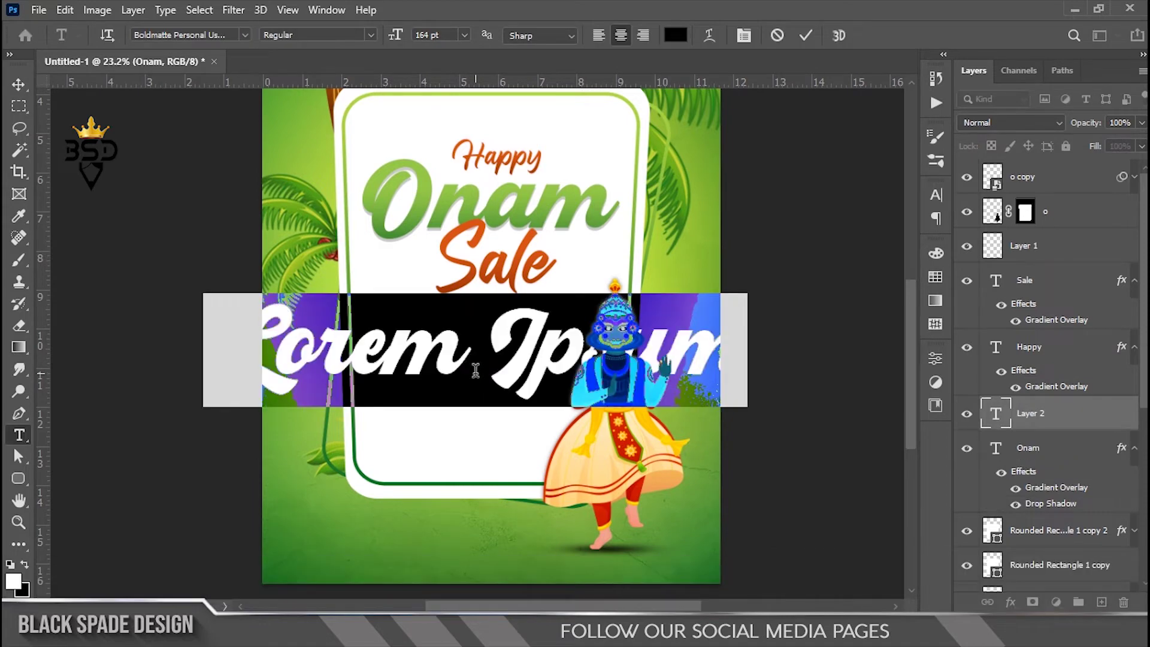
{"action": "type", "text": "P to "}
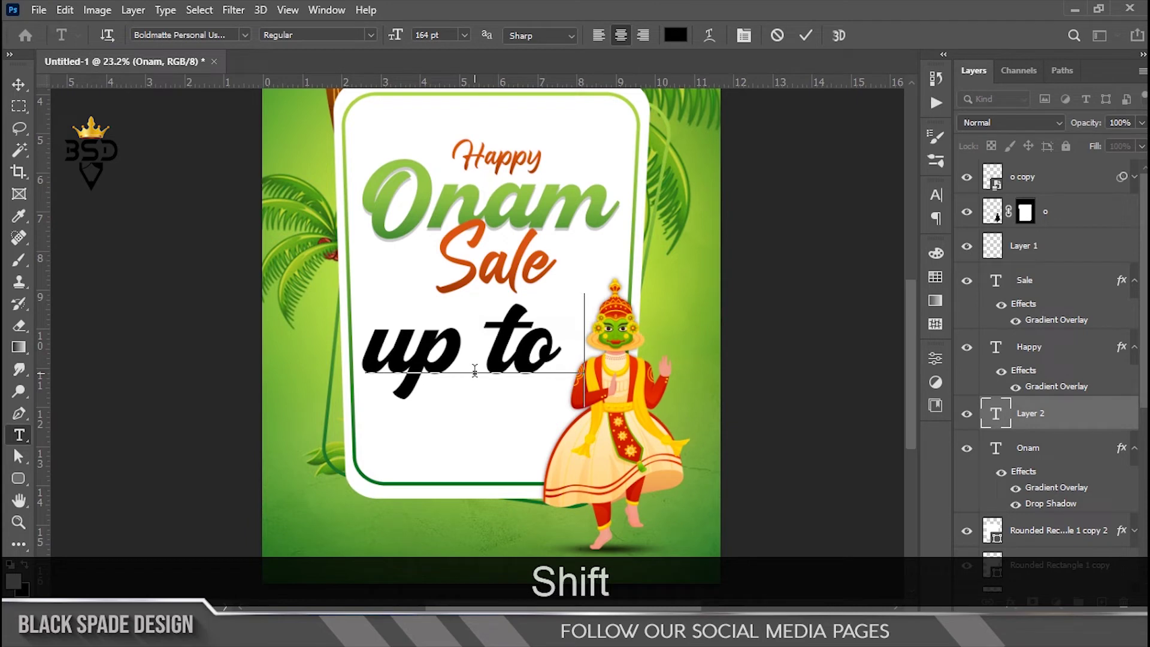
{"action": "type", "text": " offer"}
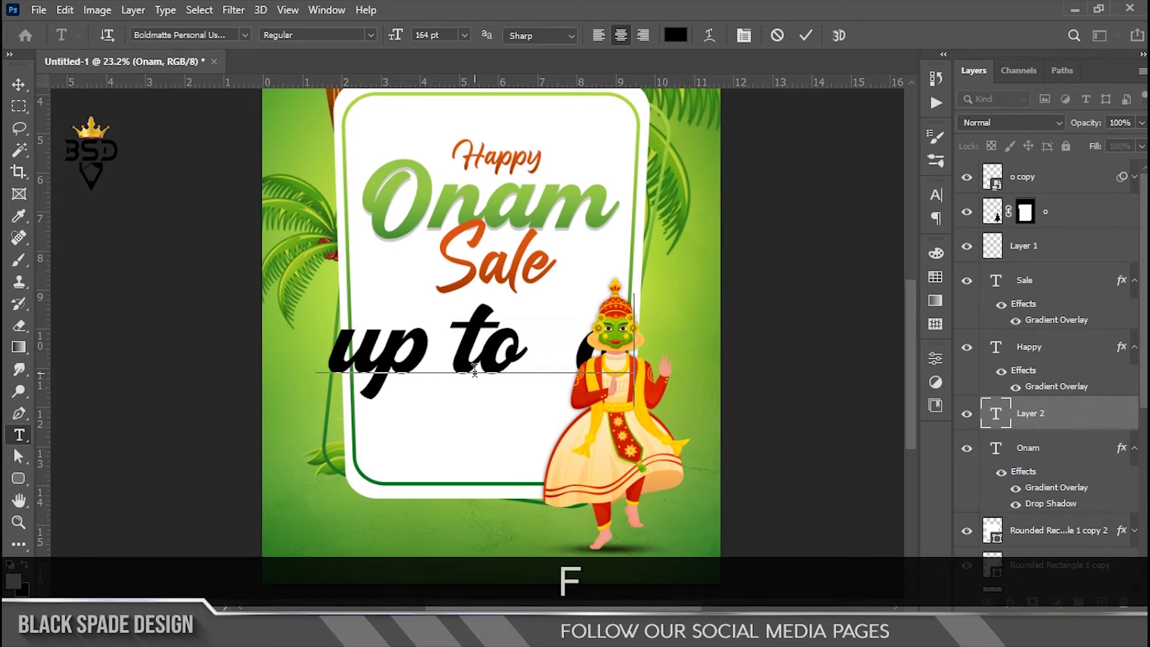
Set the offer text's font to Bebas Neue and reduce its size to 78 pt
{"action": "key", "text": "ctrl+a"}
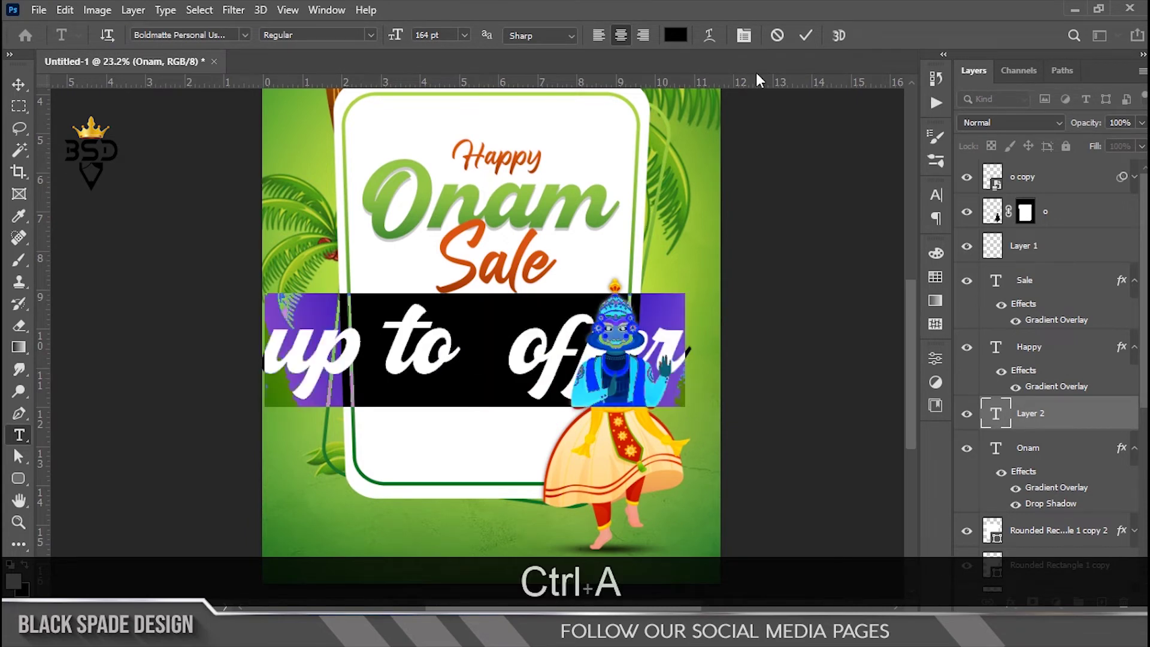
{"action": "left_click", "coordinate": [743, 35]}
{"action": "left_click", "coordinate": [836, 219]}
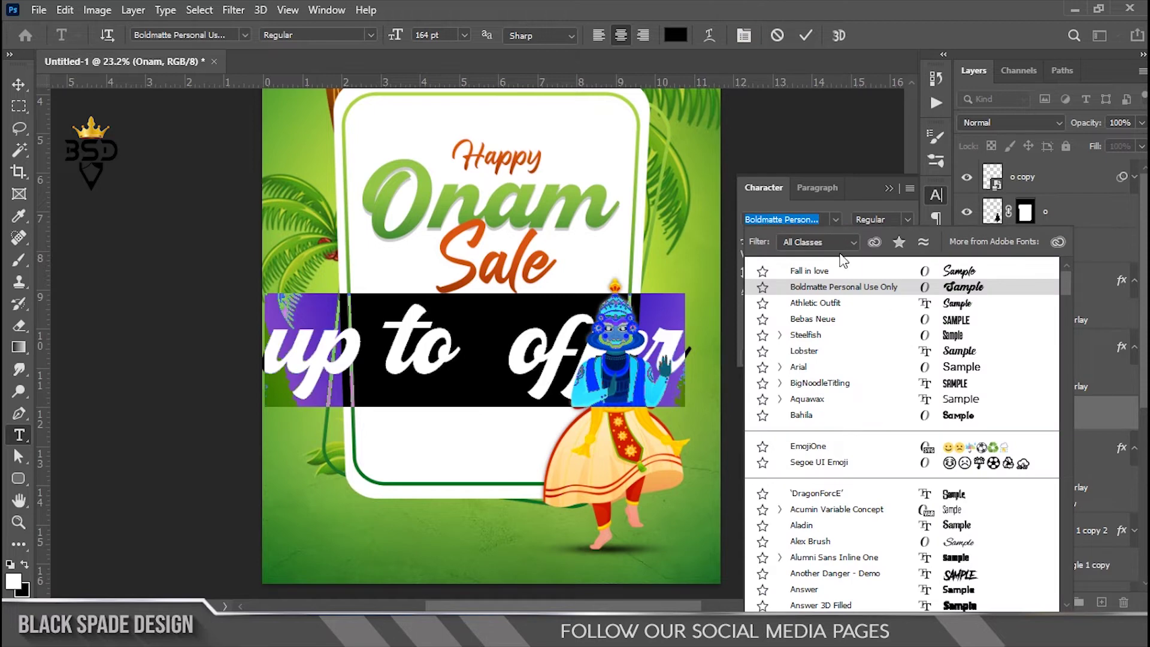
{"action": "left_click", "coordinate": [827, 323]}
{"action": "left_click_drag", "start_coordinate": [748, 239], "coordinate": [672, 255]}
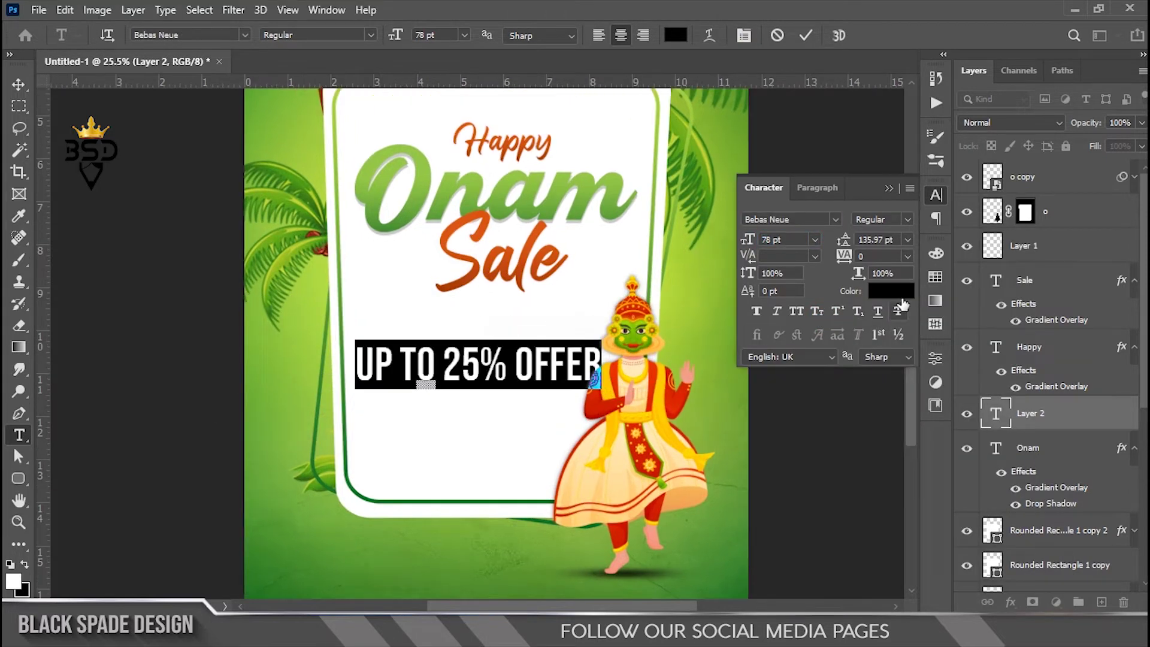
Change the offer text colour to a dark green based on the panel's green border
{"action": "left_click", "coordinate": [892, 292]}
{"action": "left_click", "coordinate": [688, 189]}
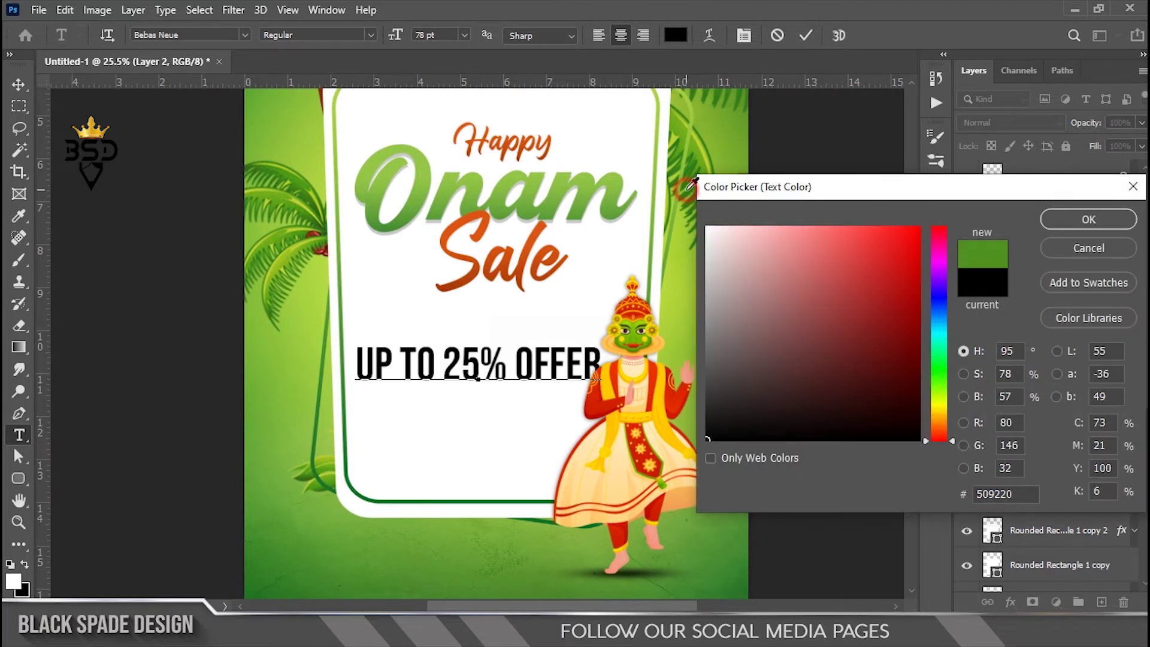
{"action": "left_click", "coordinate": [352, 448]}
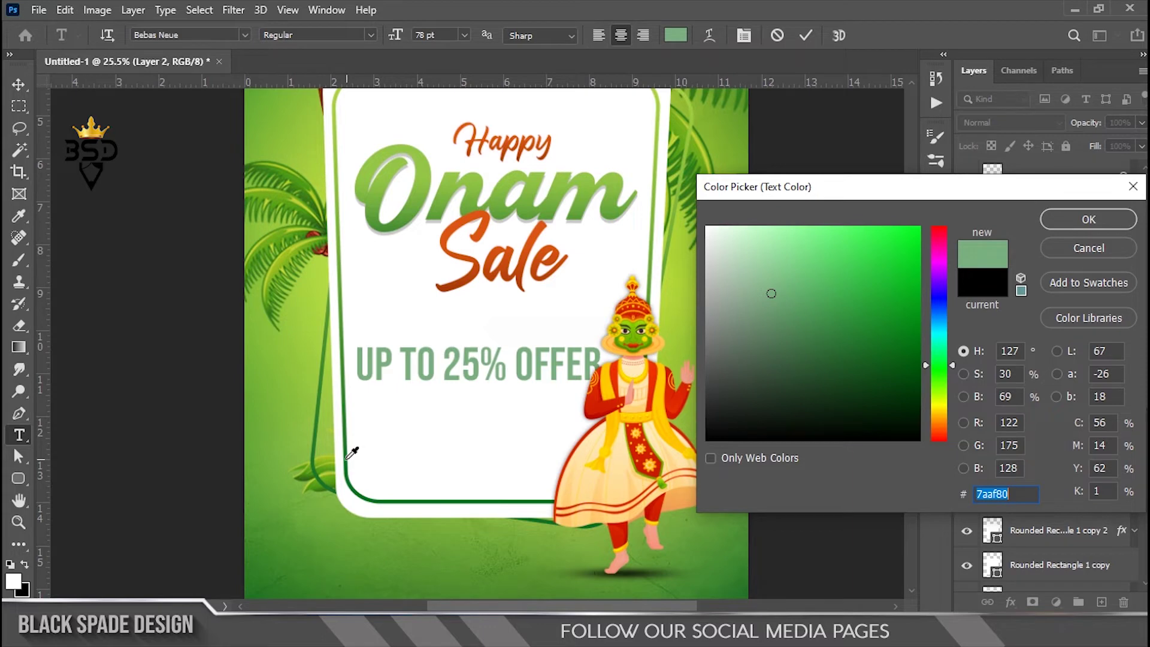
{"action": "left_click", "coordinate": [905, 362]}
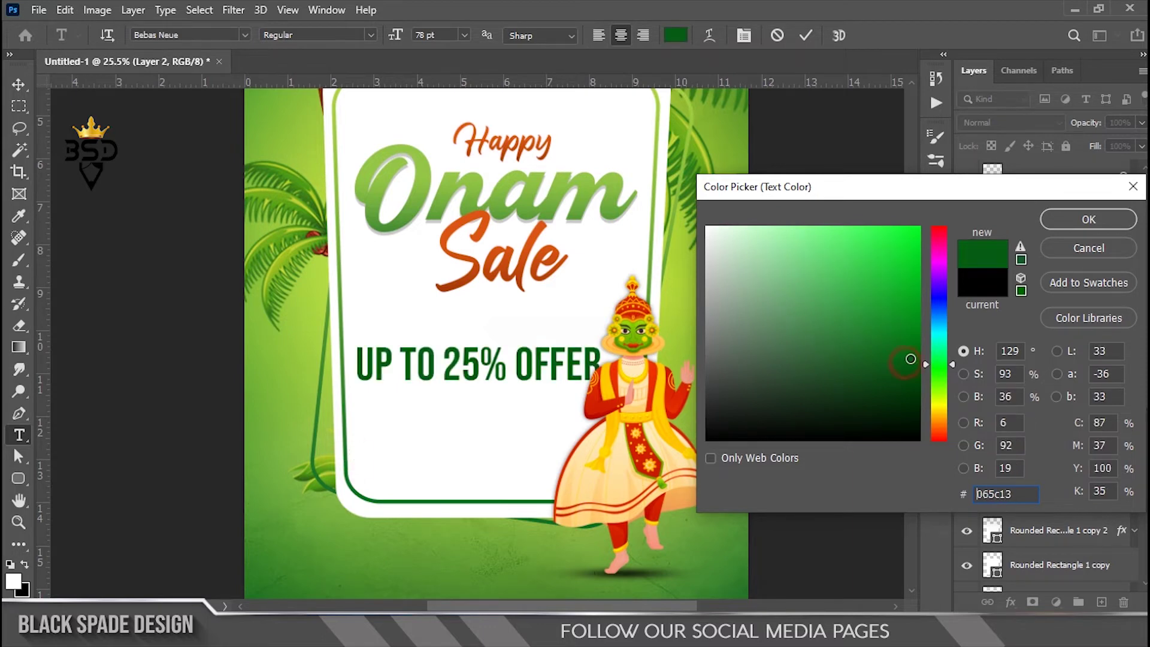
{"action": "left_click", "coordinate": [1081, 221]}
Set the offer text's size to 58 pt and position it closer below the Sale title
{"action": "left_click_drag", "start_coordinate": [748, 245], "coordinate": [732, 243]}
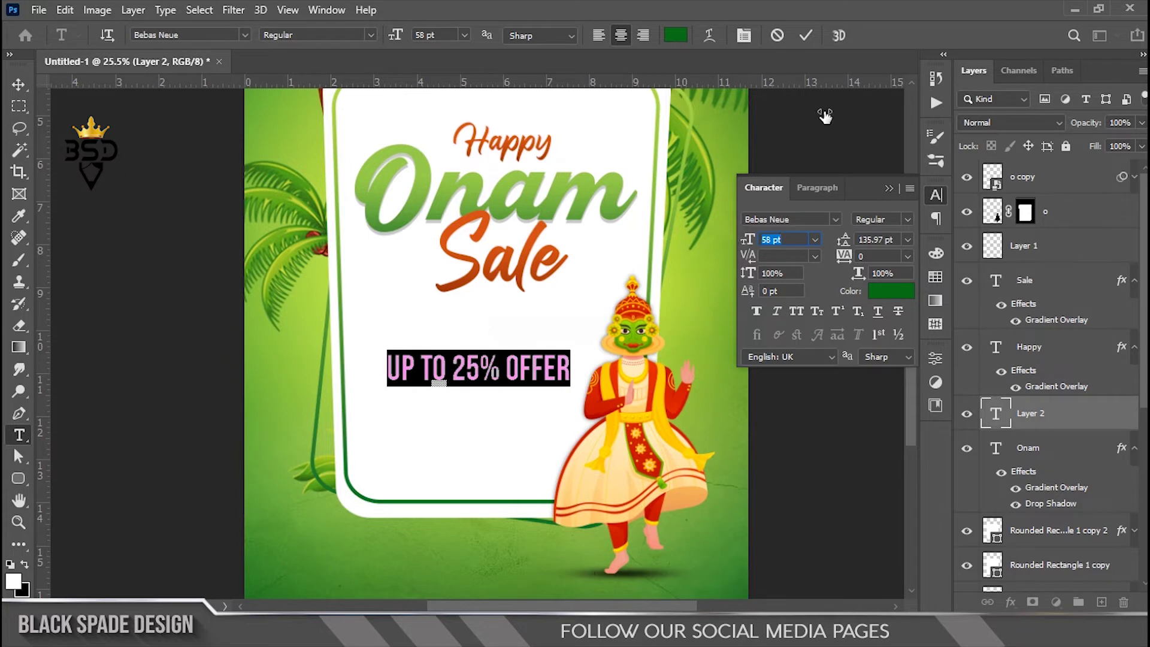
{"action": "left_click", "coordinate": [806, 36]}
{"action": "key", "text": "v"}
{"action": "left_click_drag", "start_coordinate": [533, 376], "coordinate": [551, 352]}
{"action": "scroll", "coordinate": [549, 345], "scroll_direction": "down", "scroll_amount": 1}
{"action": "scroll", "coordinate": [541, 349], "scroll_direction": "up", "scroll_amount": 2}
{"action": "key", "text": "space"}
{"action": "left_click_drag", "start_coordinate": [536, 376], "coordinate": [534, 344]}
Copy the lorem ipsum paragraph from the other window and paste it as a text layer below the offer line
{"action": "key", "text": "alt+Tab"}
{"action": "left_click_drag", "start_coordinate": [579, 224], "coordinate": [210, 179]}
{"action": "key", "text": "ctrl+c"}
{"action": "key", "text": "alt+Tab"}
{"action": "left_click", "coordinate": [499, 356]}
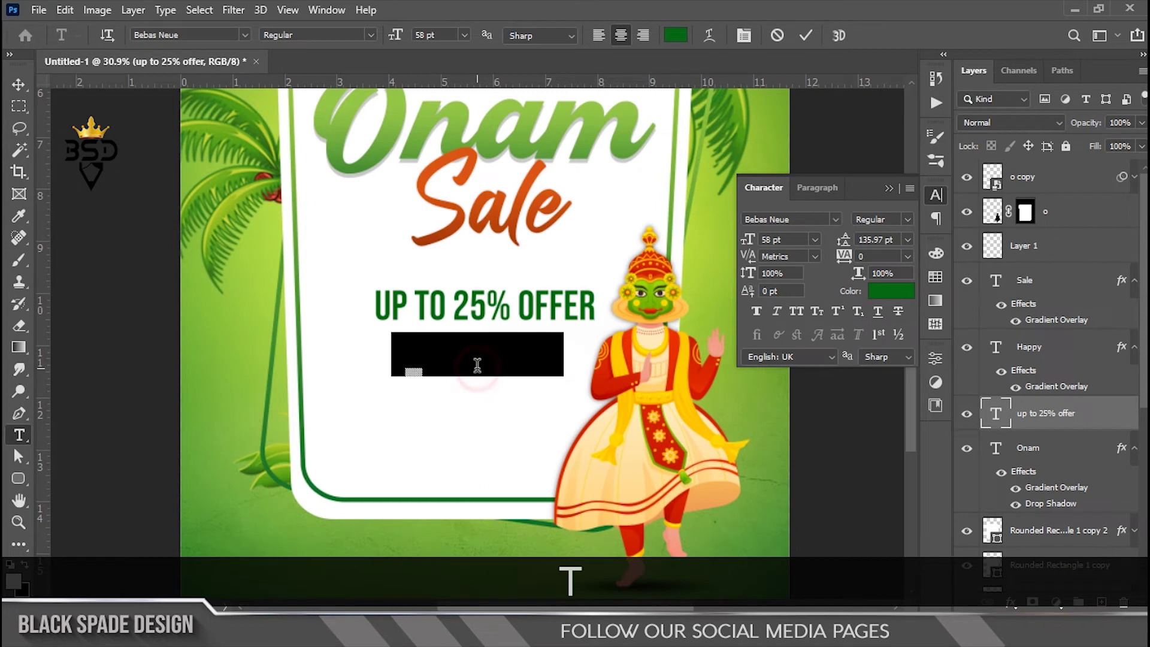
{"action": "key", "text": "ctrl+v"}
Format the lorem ipsum paragraph in Arial at 10 pt with Auto leading
{"action": "key", "text": "ctrl+a"}
{"action": "left_click", "coordinate": [835, 219]}
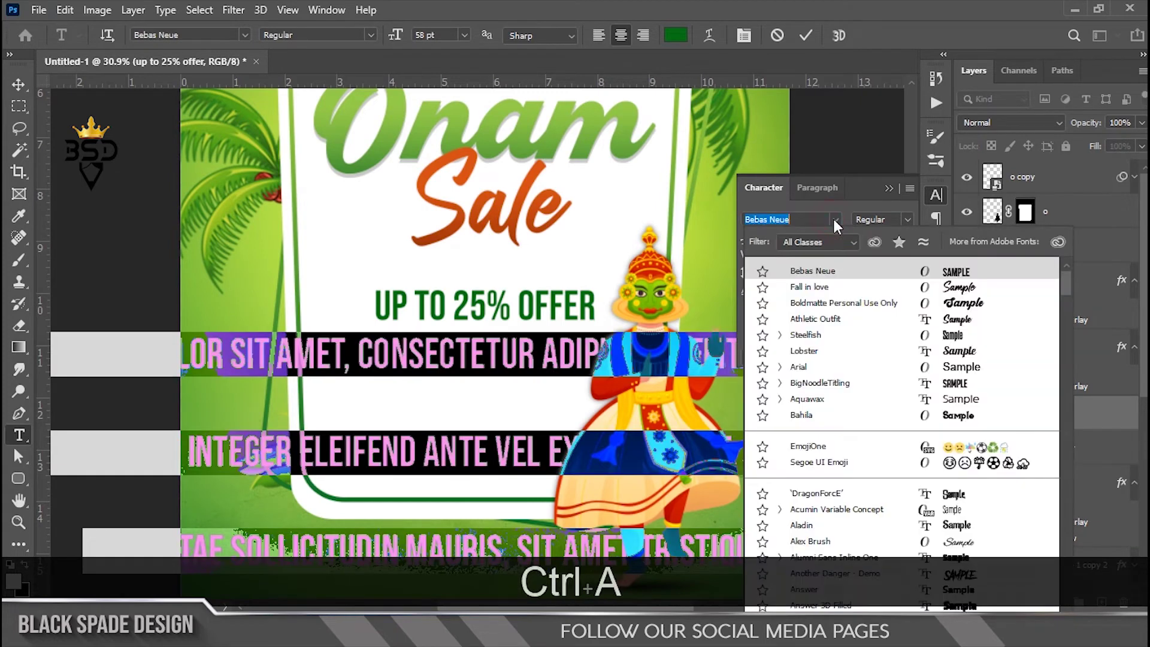
{"action": "left_click", "coordinate": [806, 373]}
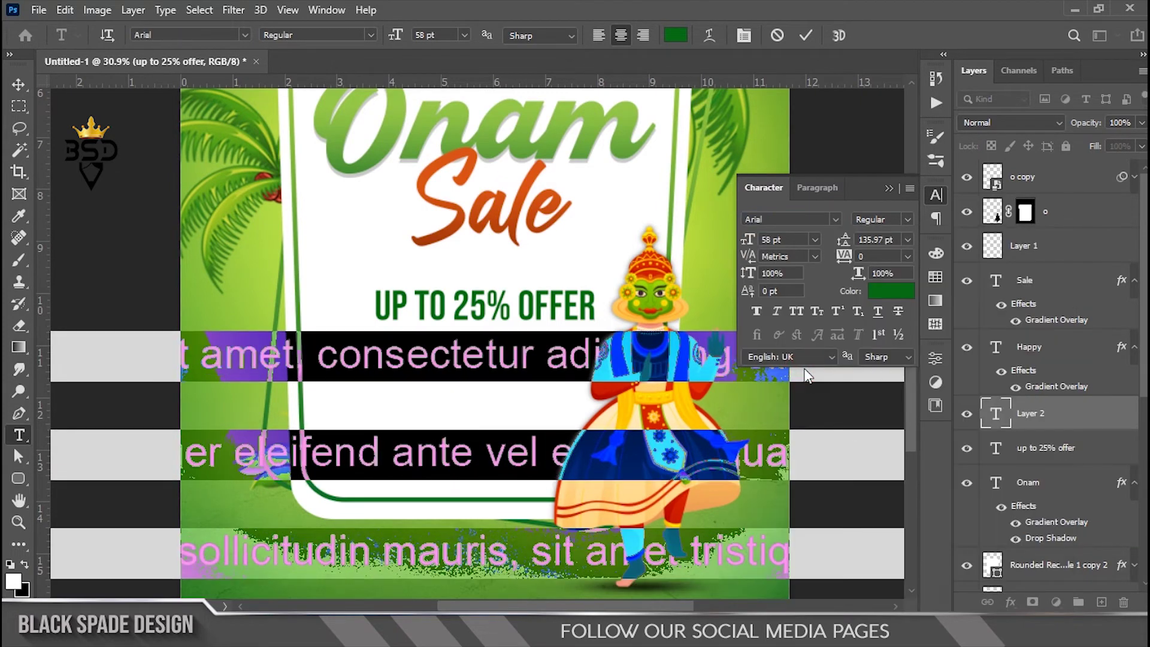
{"action": "left_click", "coordinate": [908, 239]}
{"action": "left_click", "coordinate": [885, 257]}
{"action": "left_click_drag", "start_coordinate": [749, 241], "coordinate": [715, 241]}
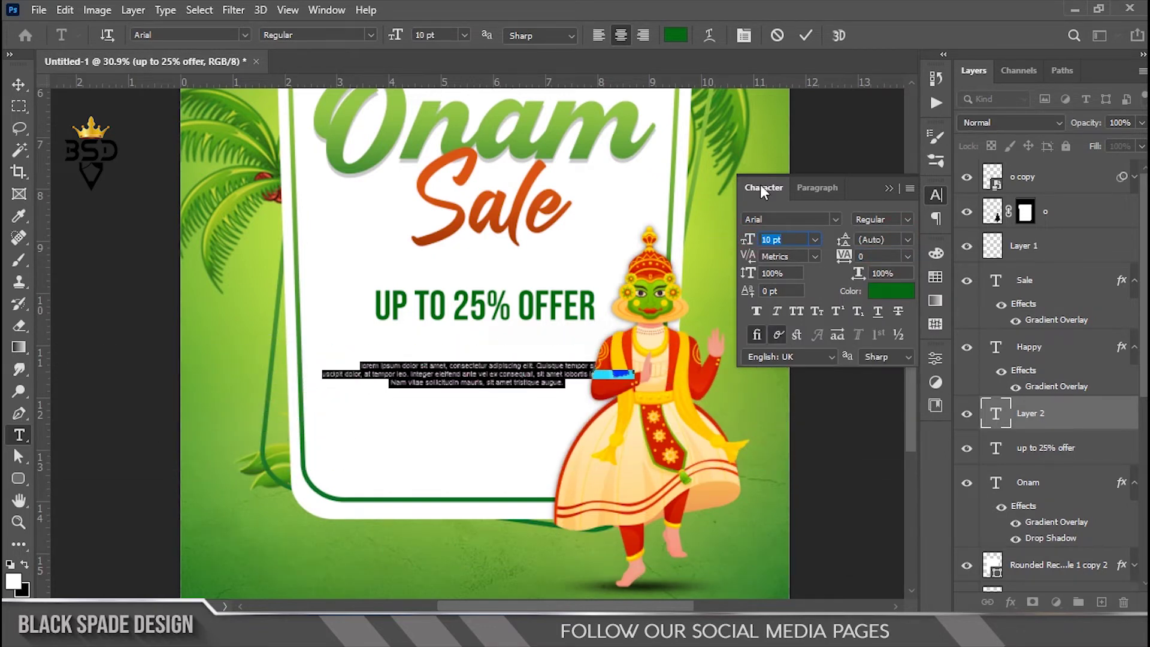
{"action": "left_click", "coordinate": [807, 36]}
Move the lorem ipsum paragraph up directly beneath the offer line
{"action": "scroll", "coordinate": [515, 390], "scroll_direction": "up", "scroll_amount": 2}
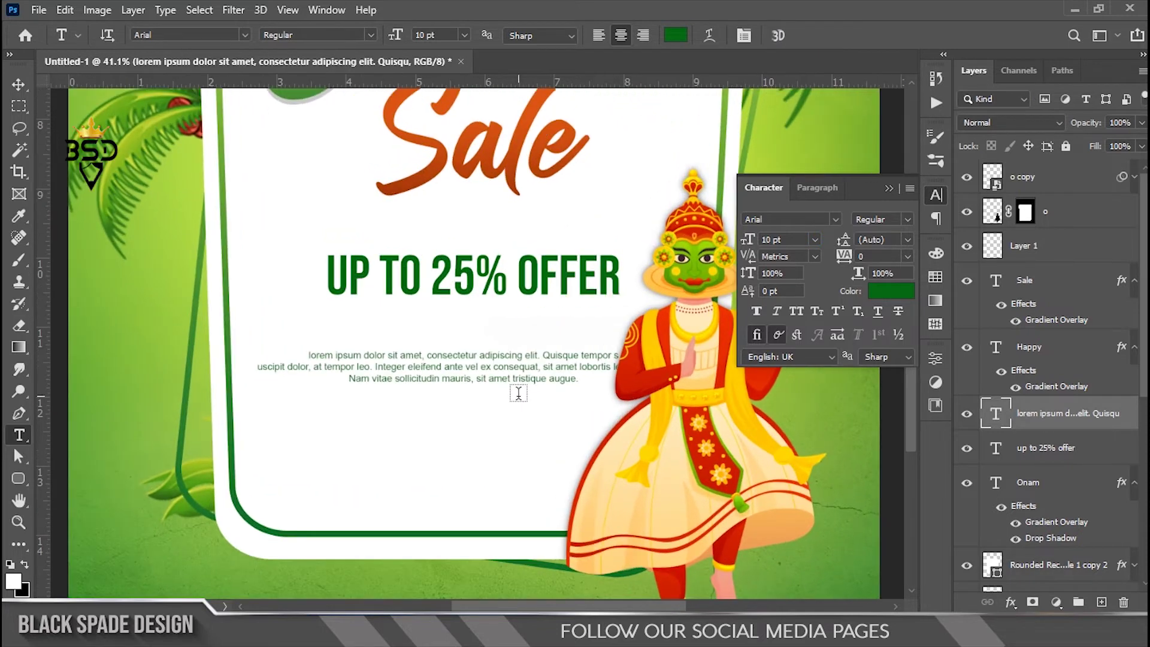
{"action": "key", "text": "v"}
{"action": "left_click_drag", "start_coordinate": [534, 375], "coordinate": [541, 339]}
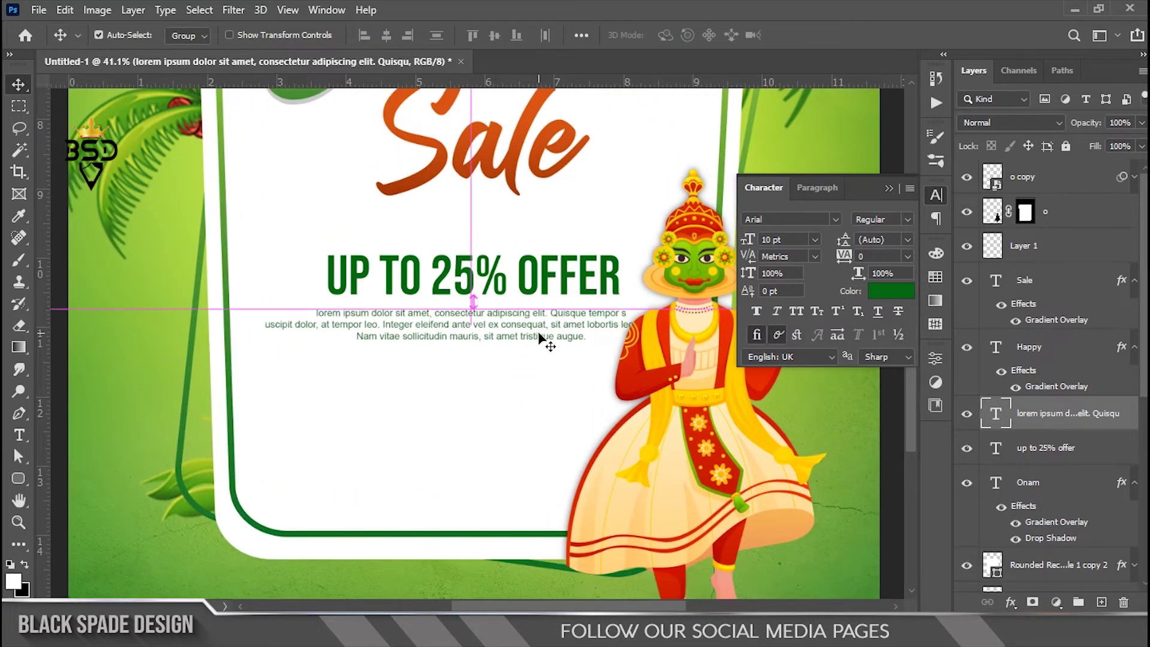
{"action": "scroll", "coordinate": [544, 341], "scroll_direction": "down", "scroll_amount": 5}
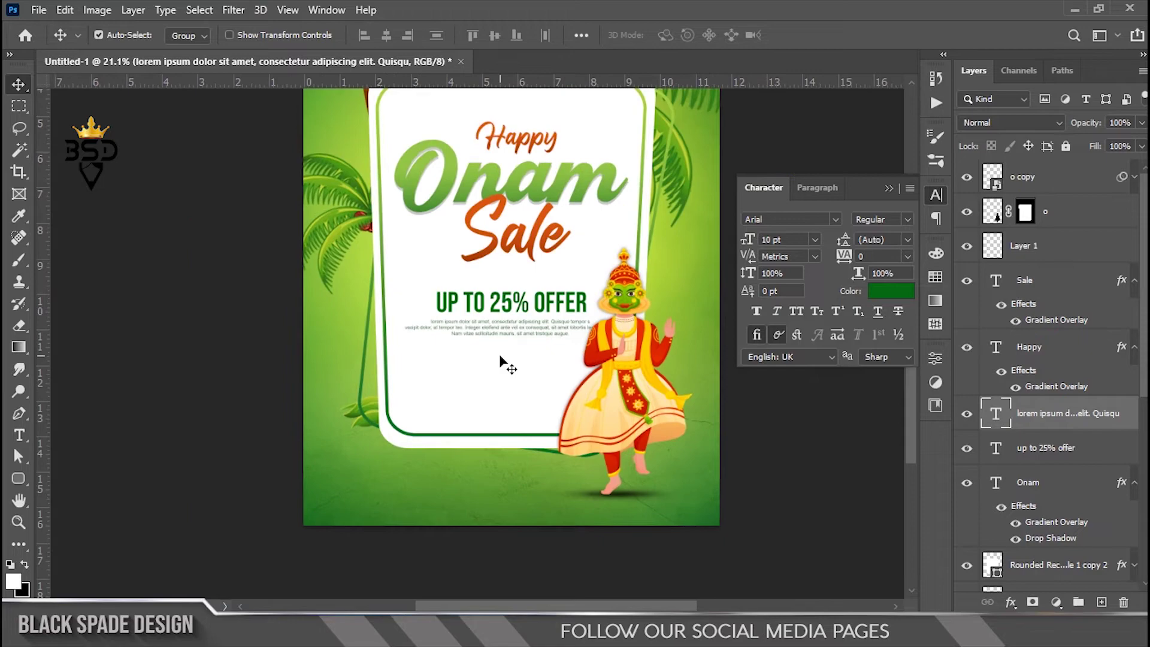
{"action": "scroll", "coordinate": [507, 359], "scroll_direction": "up", "scroll_amount": 5}
Place the "creative simple dividing line" image from the Onam folder and scale it down beneath the lorem ipsum paragraph
{"action": "key", "text": "space"}
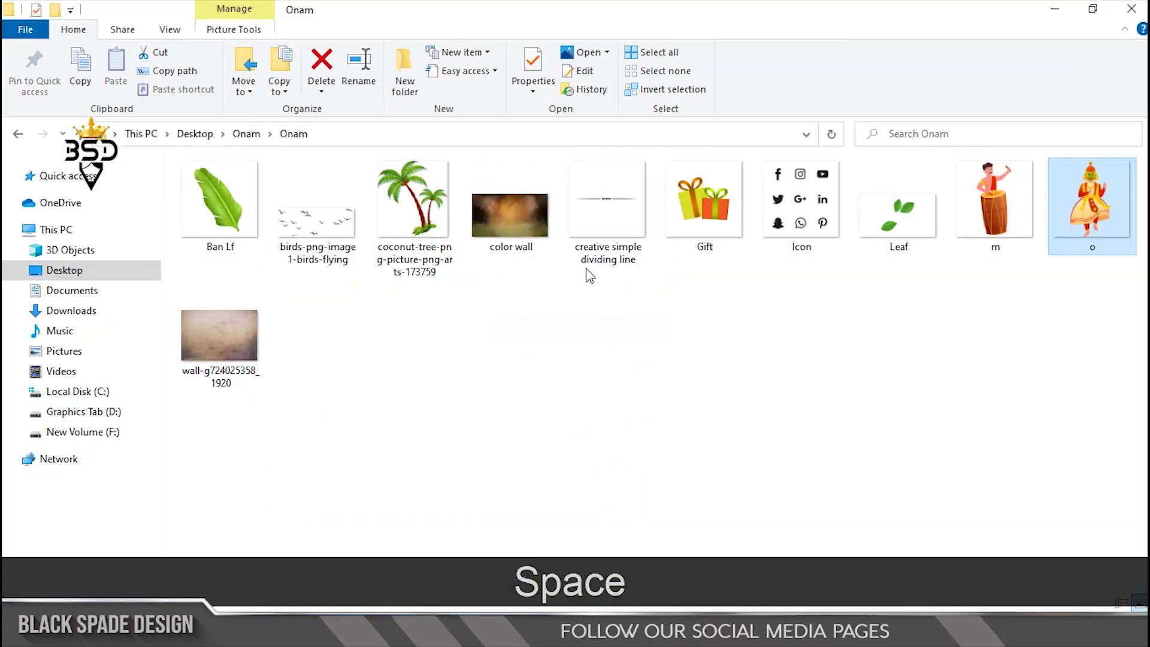
{"action": "left_click", "coordinate": [606, 219]}
{"action": "left_click_drag", "start_coordinate": [605, 286], "coordinate": [556, 584]}
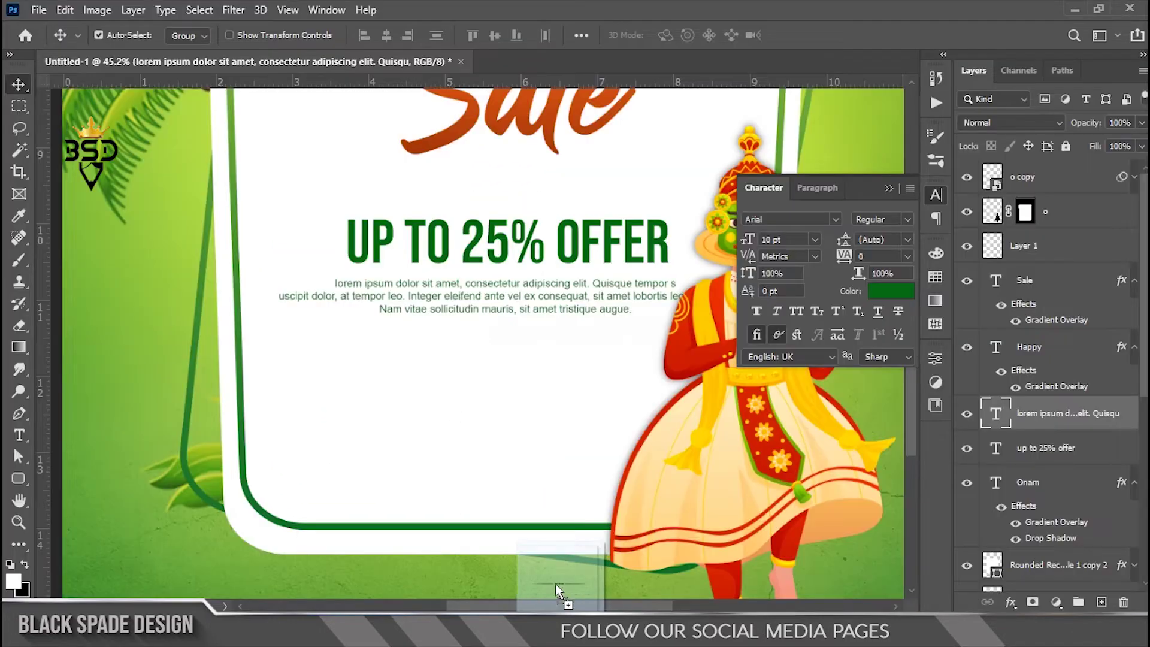
{"action": "scroll", "coordinate": [582, 416], "scroll_direction": "down", "scroll_amount": 7}
{"action": "left_click_drag", "start_coordinate": [760, 150], "coordinate": [628, 252]}
{"action": "scroll", "coordinate": [552, 384], "scroll_direction": "up", "scroll_amount": 4}
{"action": "left_click_drag", "start_coordinate": [549, 373], "coordinate": [564, 366]}
{"action": "key", "text": "Return"}
{"action": "scroll", "coordinate": [566, 362], "scroll_direction": "up", "scroll_amount": 2}
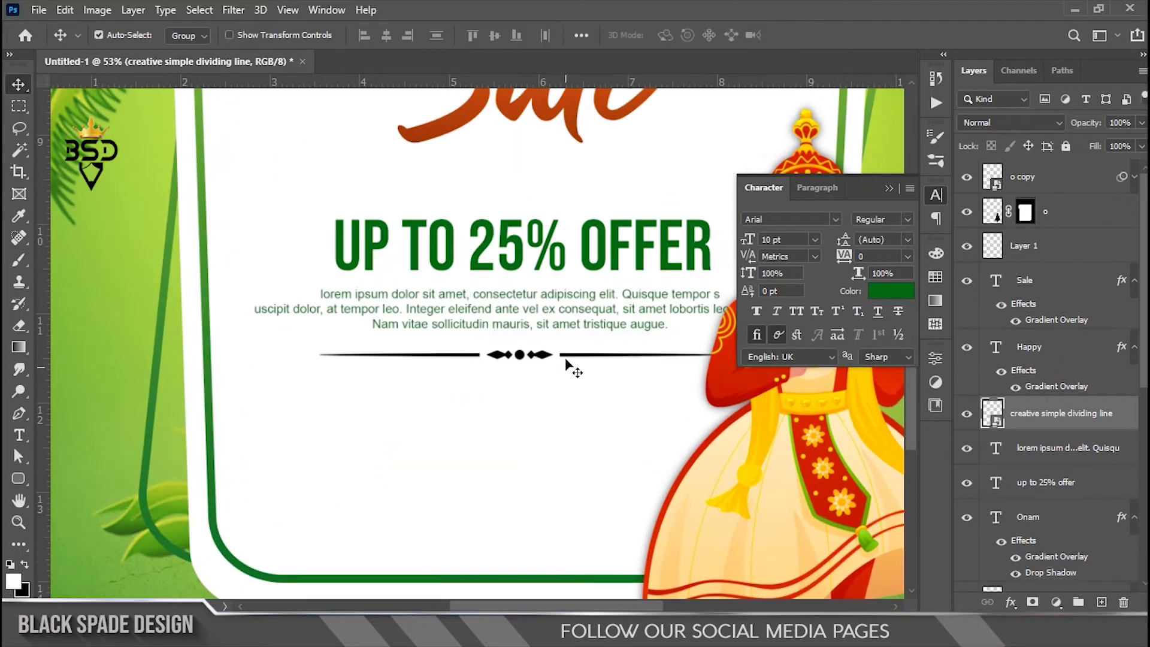
Add a Color Overlay to the dividing line using the dark green sampled from the offer text
{"action": "left_click", "coordinate": [1006, 604]}
{"action": "left_click", "coordinate": [1019, 449]}
{"action": "left_click", "coordinate": [893, 224]}
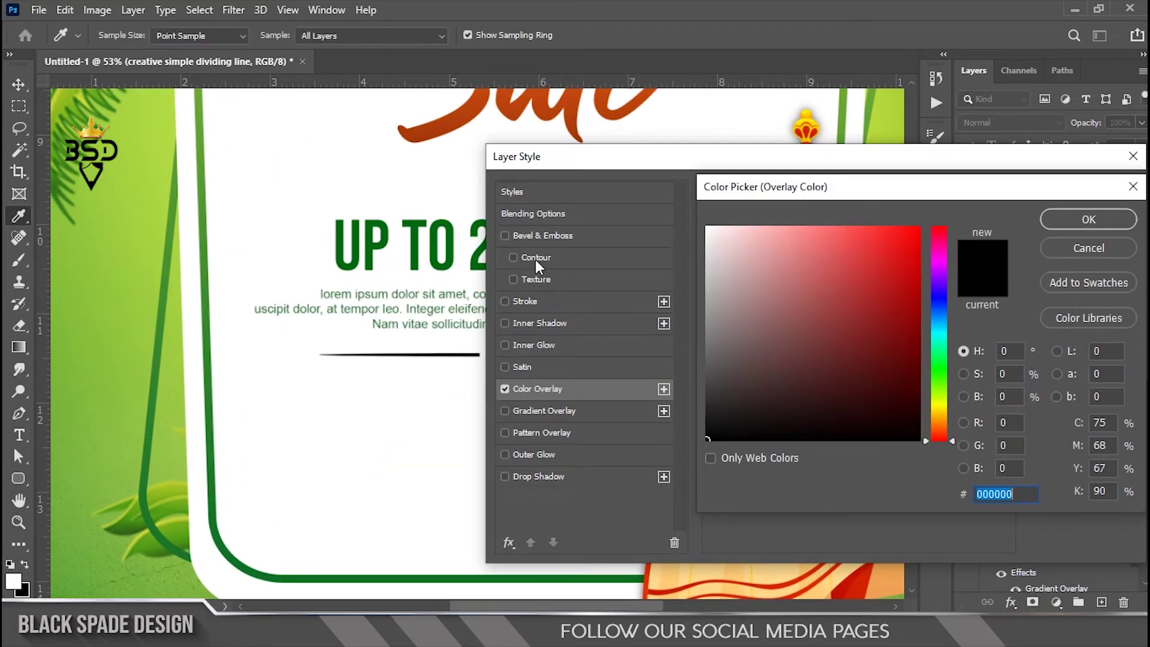
{"action": "left_click", "coordinate": [440, 261]}
{"action": "left_click", "coordinate": [1082, 222]}
{"action": "left_click", "coordinate": [1091, 195]}
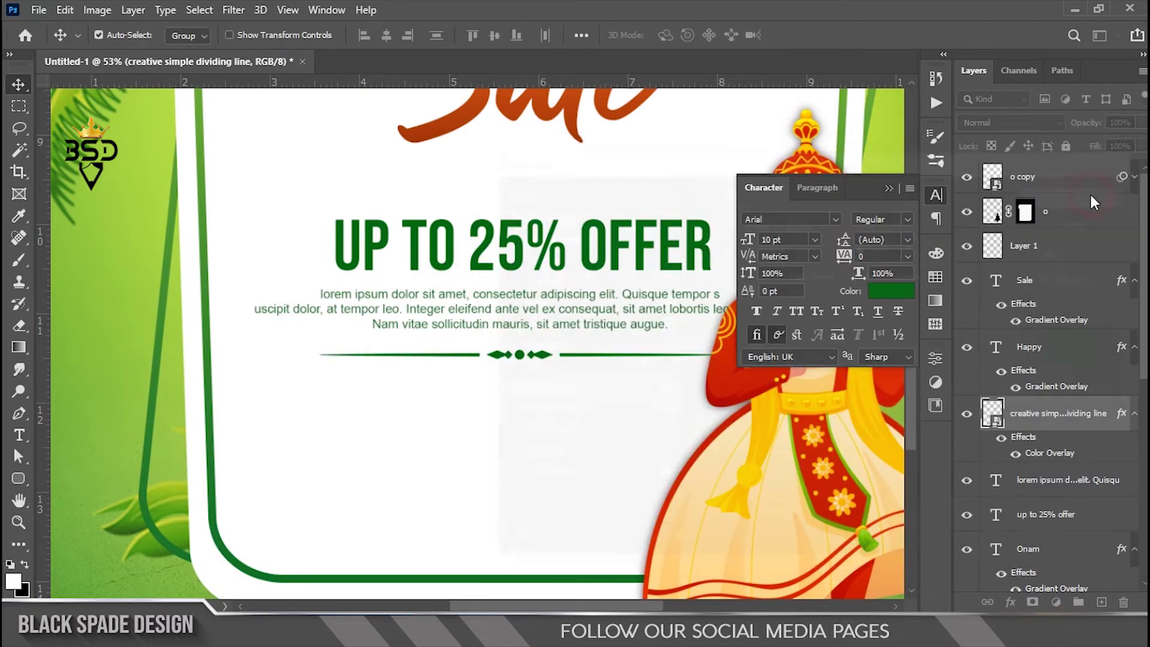
Open the Icon image from the Onam folder as a separate document
{"action": "scroll", "coordinate": [565, 341], "scroll_direction": "down", "scroll_amount": 2}
{"action": "key", "text": "space"}
{"action": "scroll", "coordinate": [560, 380], "scroll_direction": "down", "scroll_amount": 4}
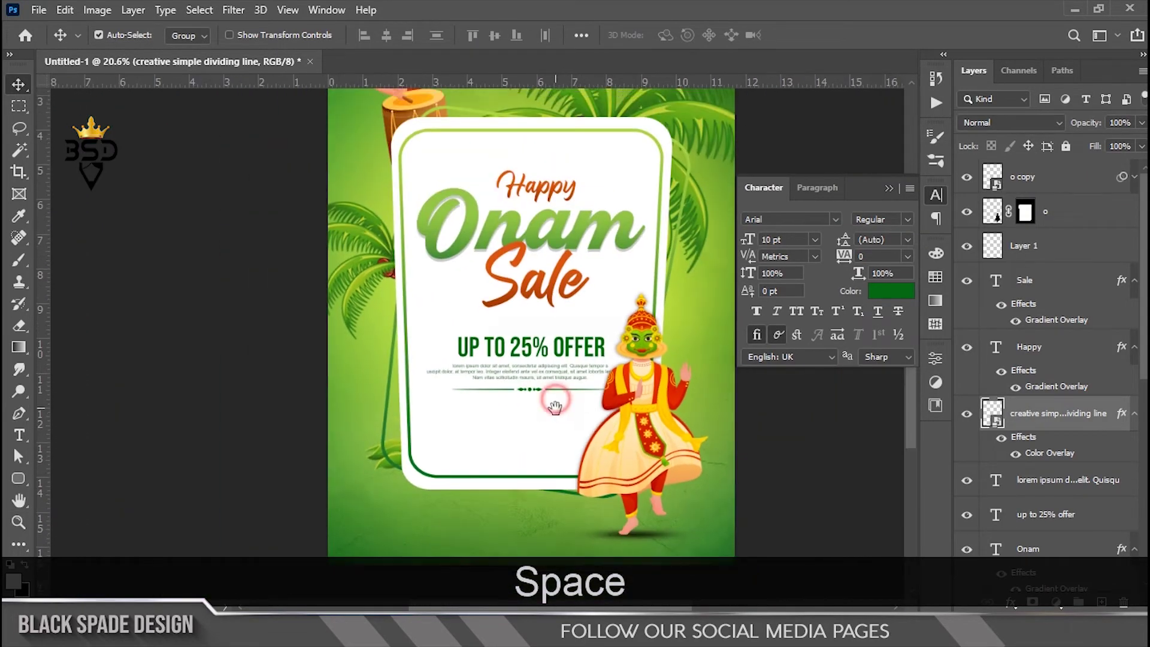
{"action": "left_click_drag", "start_coordinate": [555, 408], "coordinate": [554, 409]}
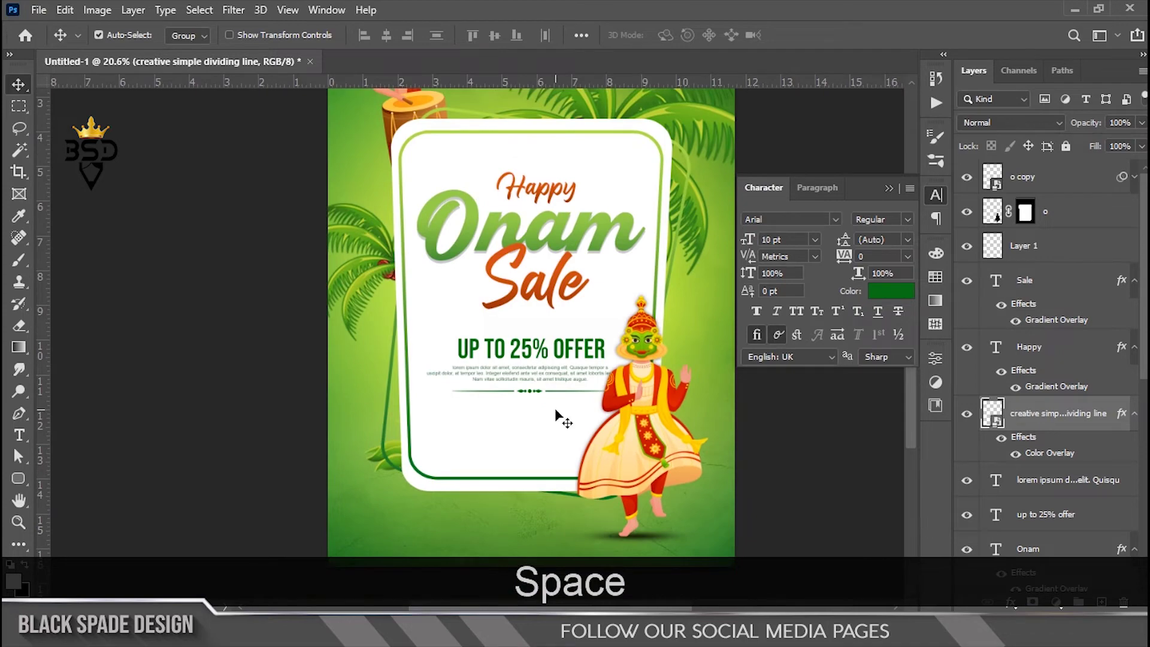
{"action": "scroll", "coordinate": [603, 389], "scroll_direction": "down", "scroll_amount": 1}
{"action": "scroll", "coordinate": [608, 414], "scroll_direction": "up", "scroll_amount": 3}
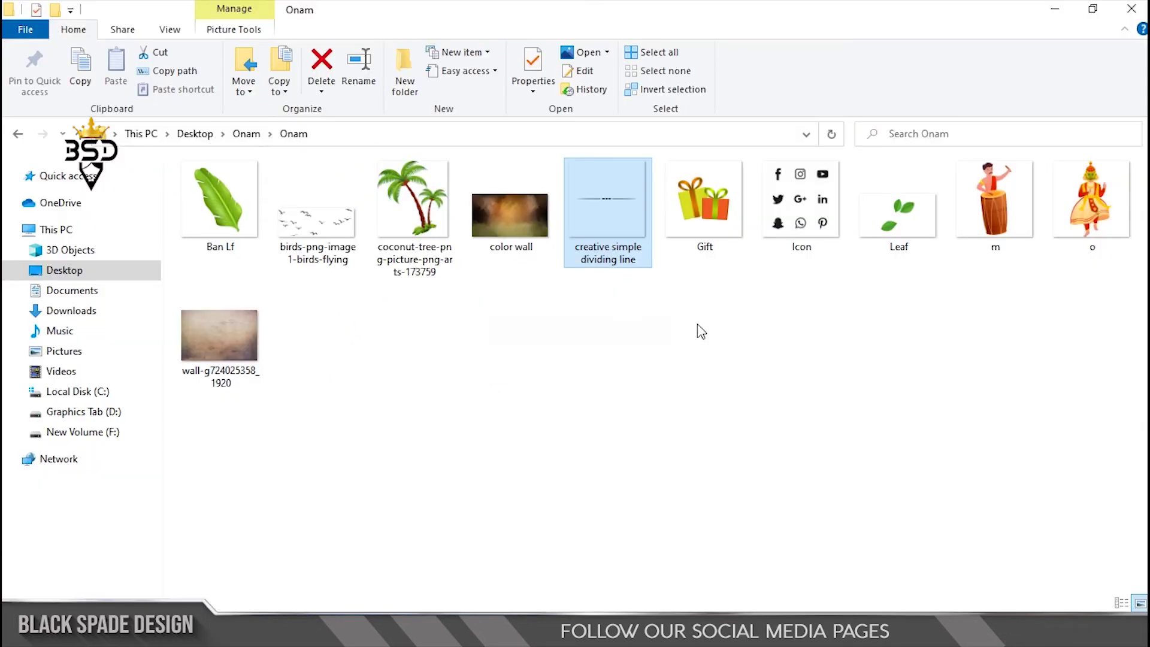
{"action": "left_click", "coordinate": [777, 218]}
{"action": "left_click_drag", "start_coordinate": [804, 193], "coordinate": [738, 57]}
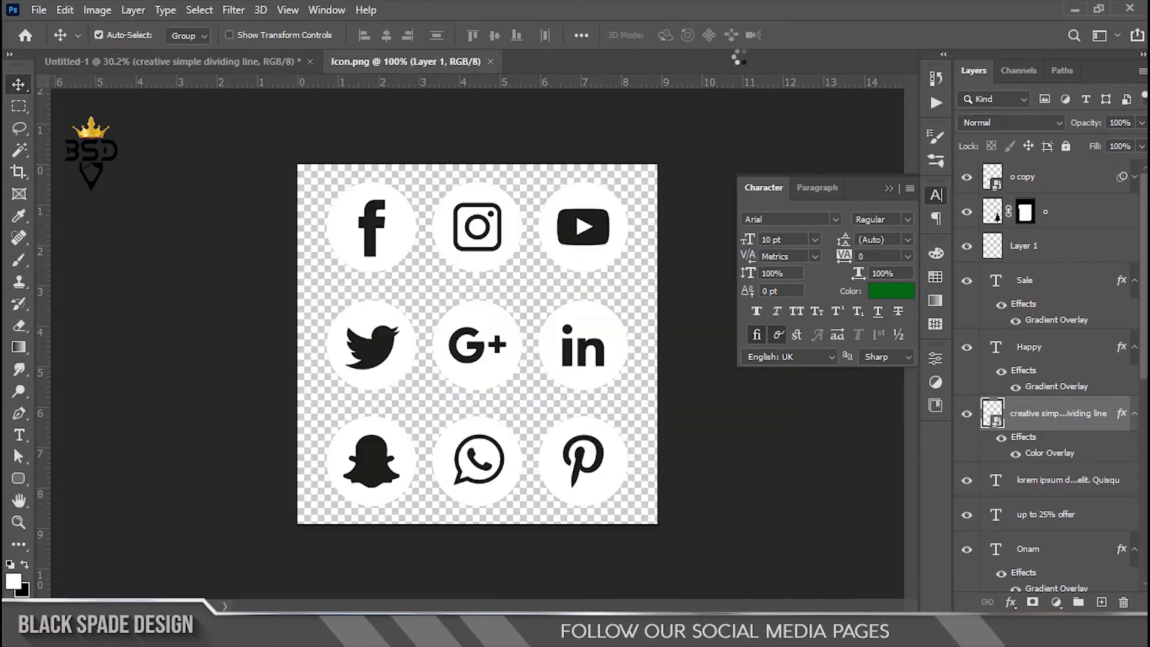
Select the Facebook, Instagram and YouTube icons with a rectangular marquee and copy them to a new layer
{"action": "left_click", "coordinate": [19, 105]}
{"action": "left_click_drag", "start_coordinate": [255, 121], "coordinate": [687, 272]}
{"action": "right_click", "coordinate": [639, 233]}
{"action": "left_click", "coordinate": [704, 360]}
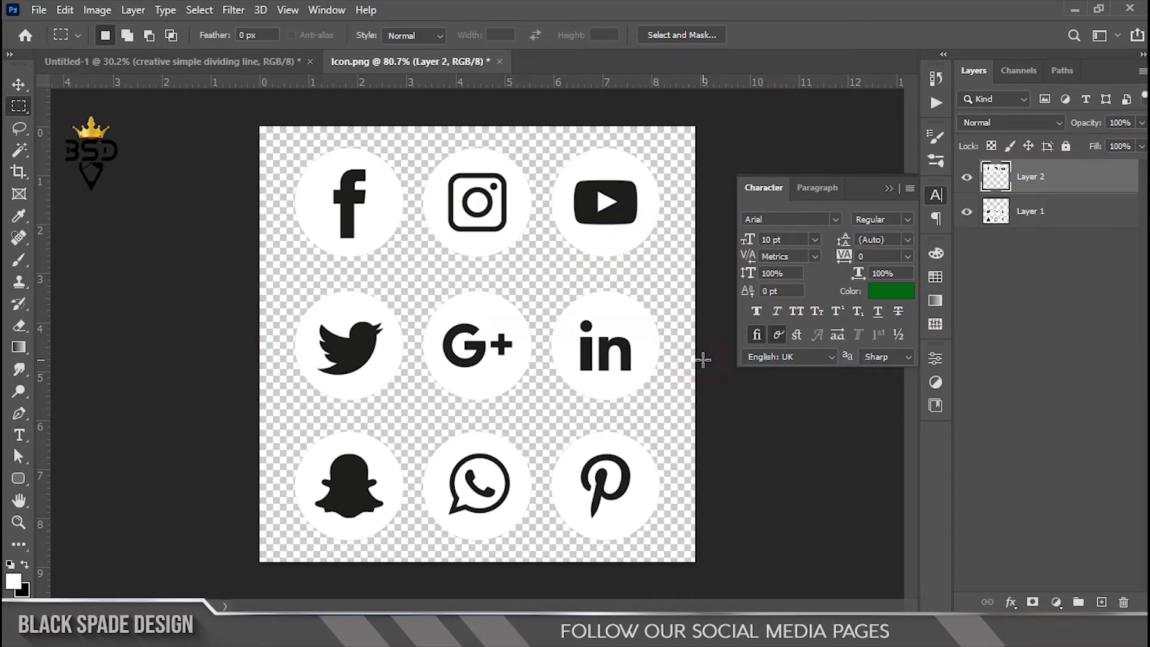
Move the copied social icons into the poster and scale them down, centred below the dividing line
{"action": "key", "text": "v"}
{"action": "left_click_drag", "start_coordinate": [596, 244], "coordinate": [353, 259]}
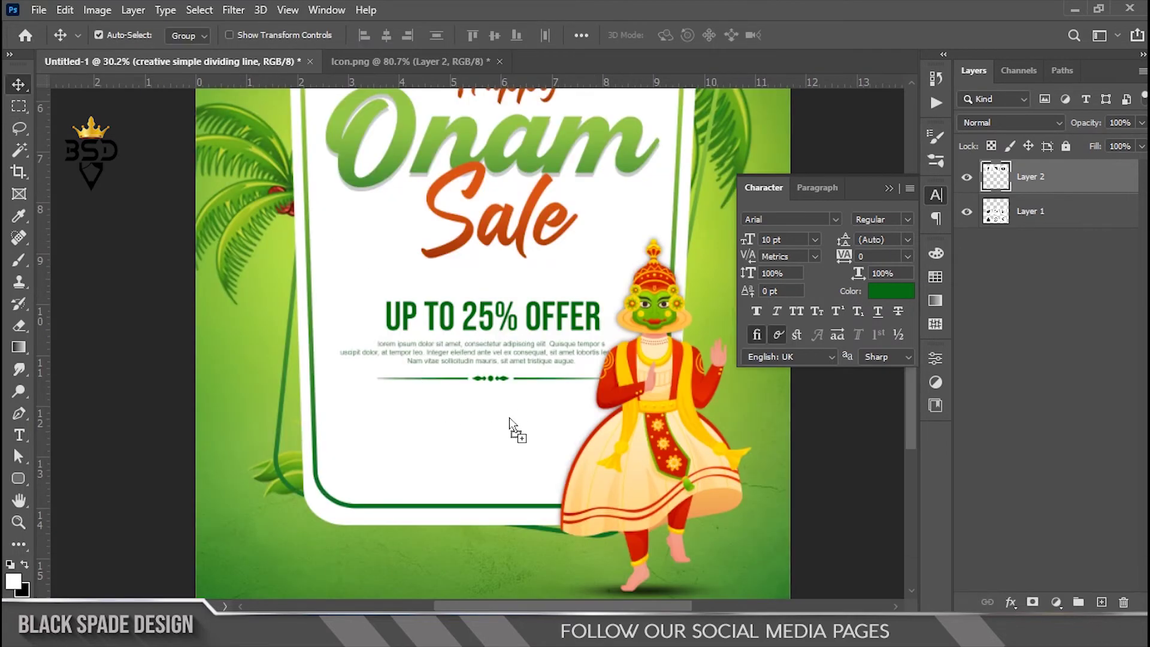
{"action": "left_click_drag", "start_coordinate": [510, 417], "coordinate": [521, 427]}
{"action": "scroll", "coordinate": [524, 436], "scroll_direction": "up", "scroll_amount": 2}
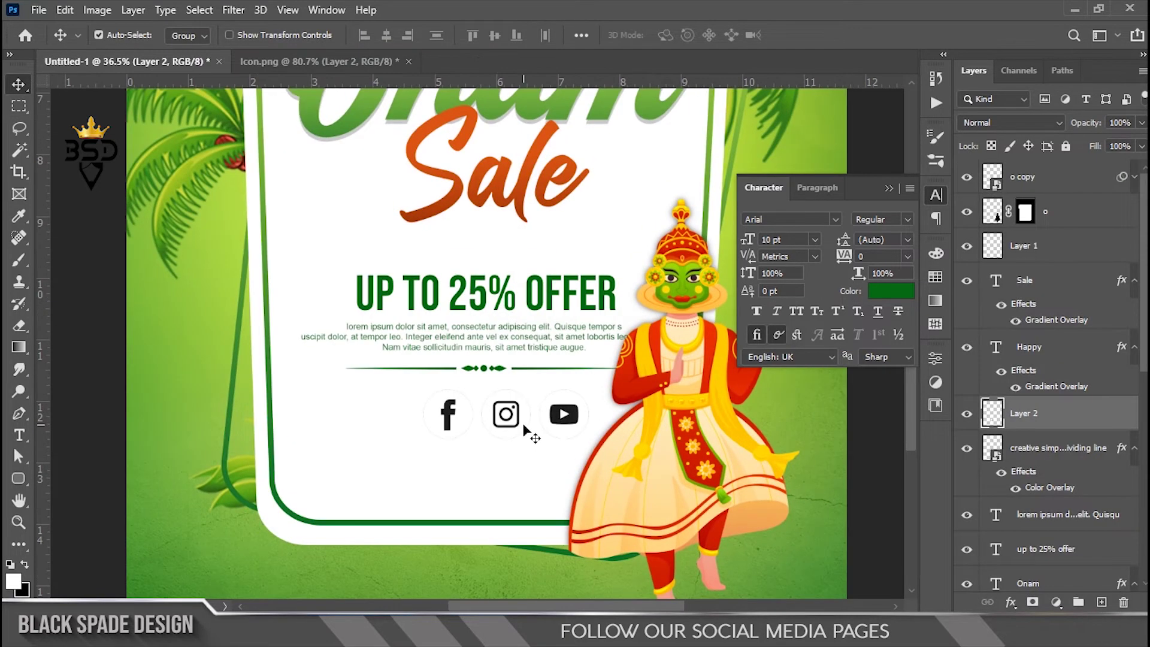
{"action": "scroll", "coordinate": [525, 429], "scroll_direction": "up", "scroll_amount": 1}
{"action": "key", "text": "ctrl+t"}
{"action": "left_click_drag", "start_coordinate": [603, 378], "coordinate": [525, 412]}
{"action": "key", "text": "Return"}
Add a Gradient Map clipped to the social icons layer and change its black stop to dark green 054405
{"action": "left_click", "coordinate": [1058, 603]}
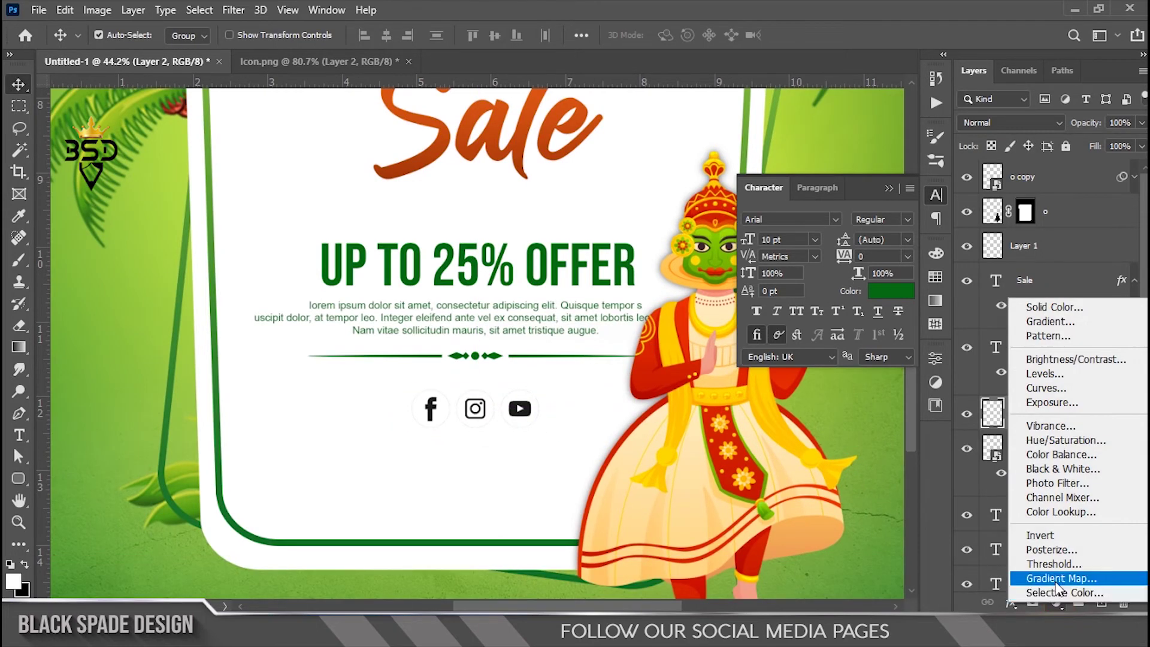
{"action": "left_click", "coordinate": [1061, 578]}
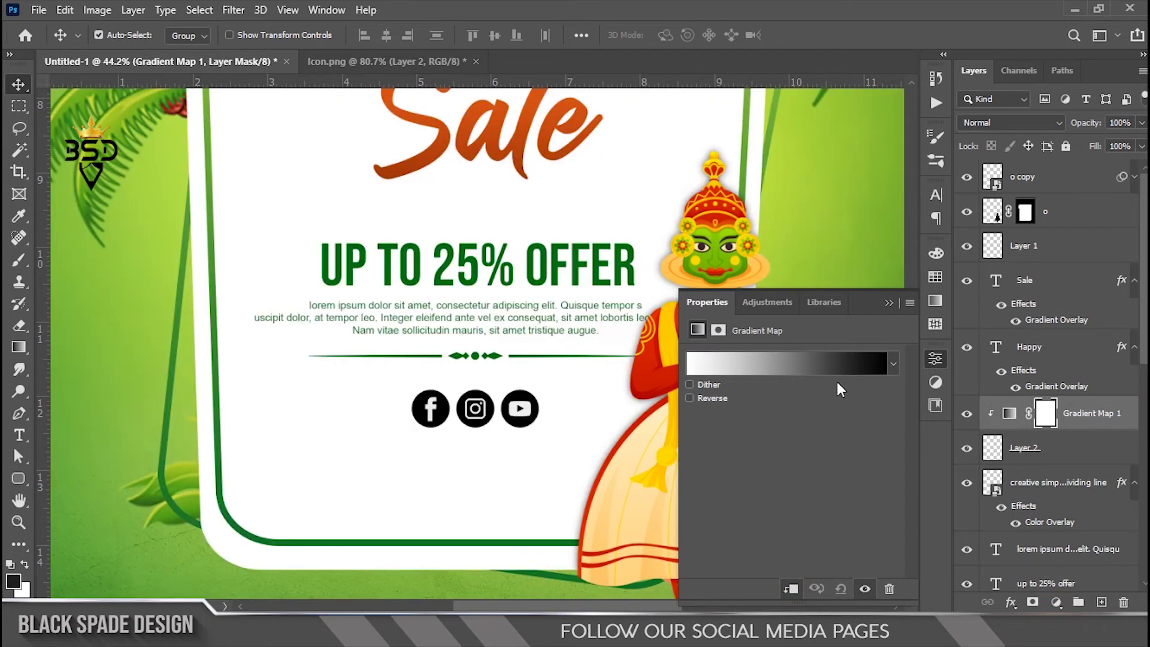
{"action": "left_click", "coordinate": [842, 363]}
{"action": "left_click", "coordinate": [1082, 438]}
{"action": "left_click", "coordinate": [818, 508]}
{"action": "left_click", "coordinate": [481, 259]}
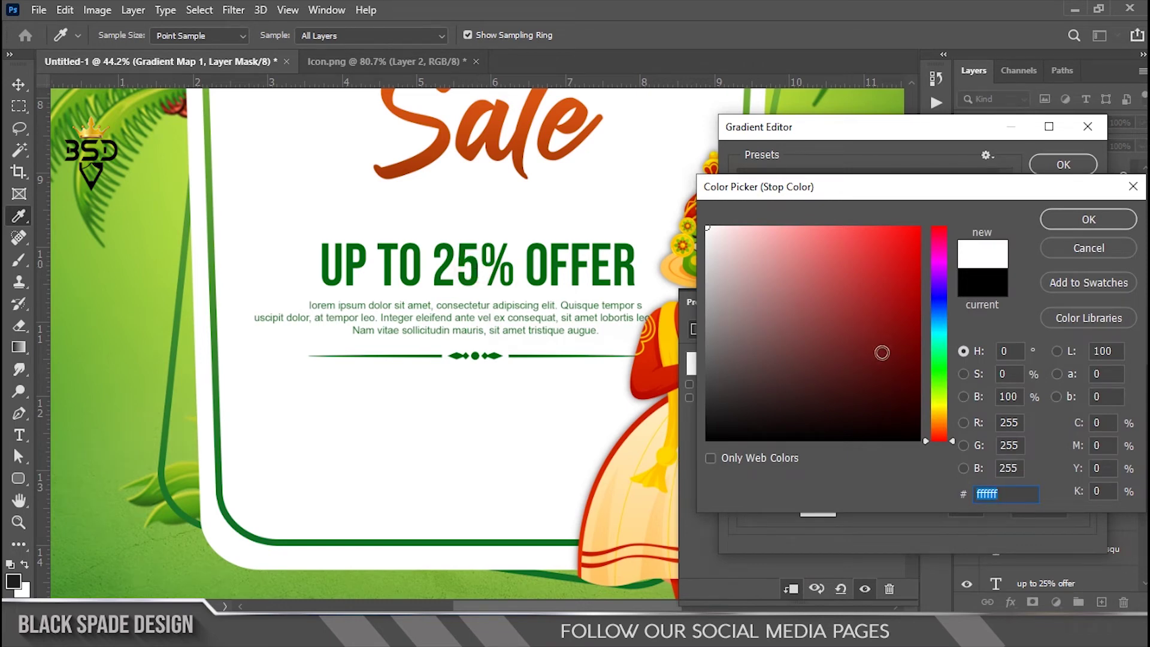
{"action": "type", "text": "054605"}
{"action": "left_click", "coordinate": [905, 384]}
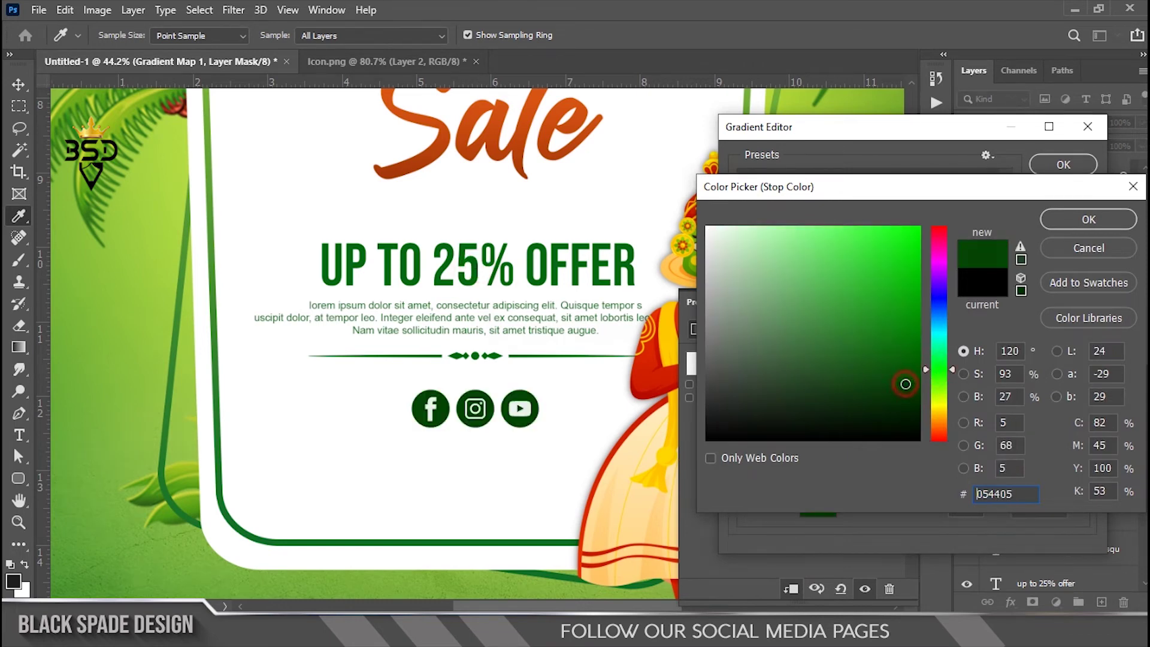
{"action": "left_click", "coordinate": [1085, 220]}
{"action": "left_click", "coordinate": [1064, 163]}
{"action": "key", "text": "v"}
{"action": "left_click", "coordinate": [889, 303]}
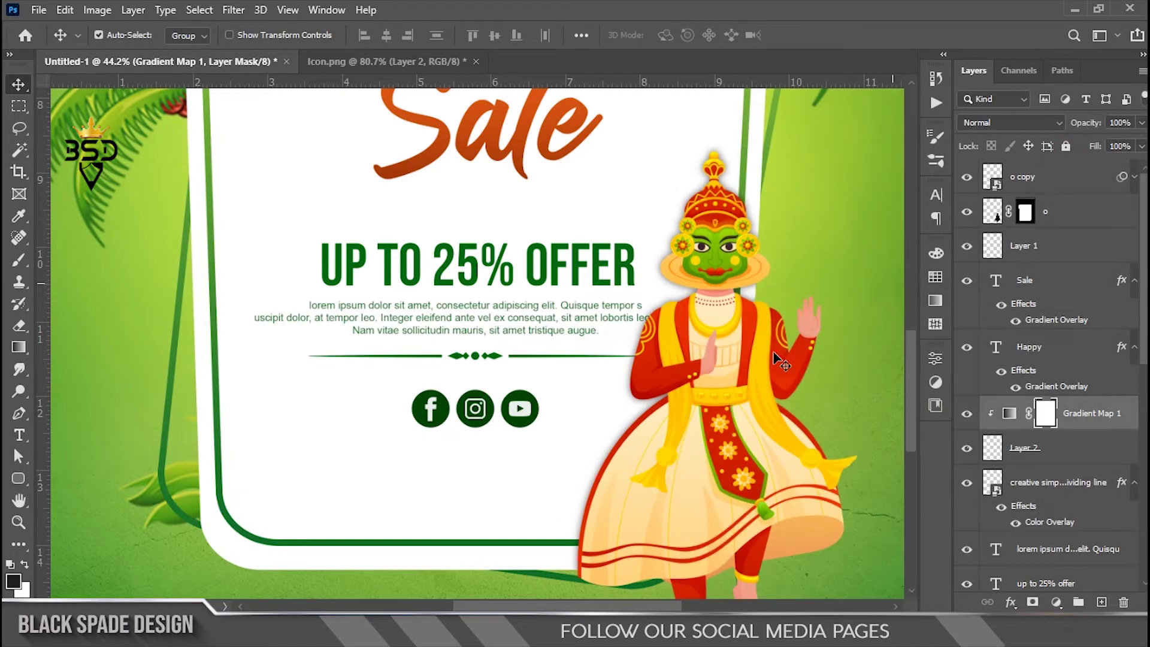
Select the Sale, Happy and Onam title layers together and run a free transform on them at 100% scale
{"action": "scroll", "coordinate": [525, 401], "scroll_direction": "down", "scroll_amount": 2}
{"action": "scroll", "coordinate": [532, 360], "scroll_direction": "down", "scroll_amount": 5}
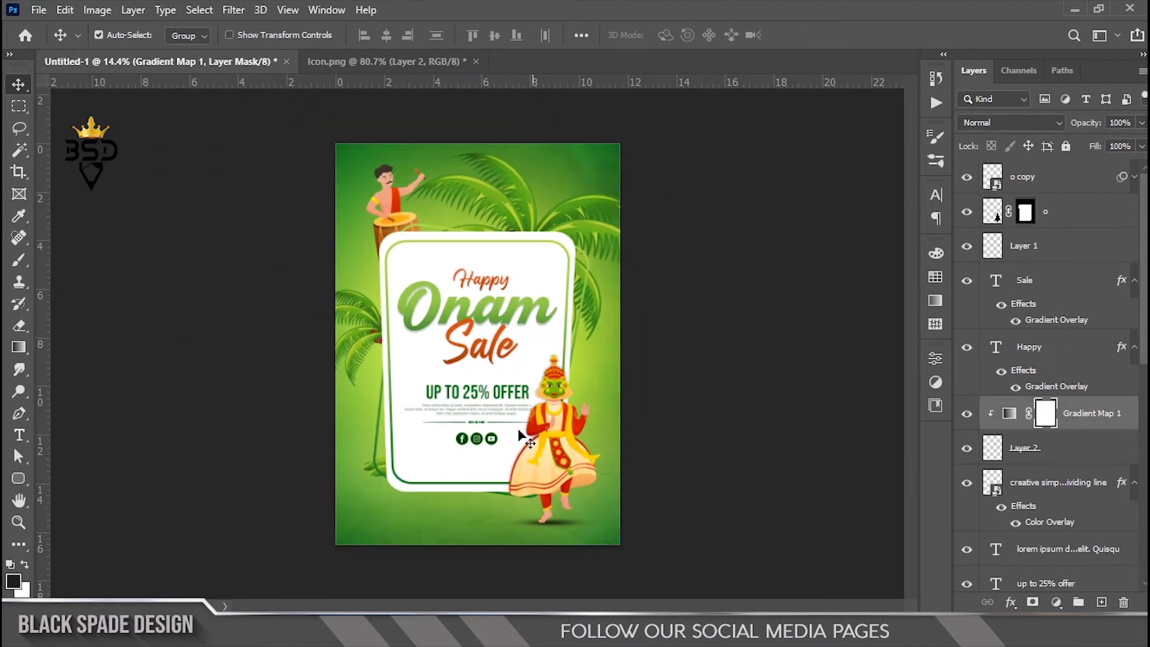
{"action": "scroll", "coordinate": [509, 438], "scroll_direction": "up", "scroll_amount": 4}
{"action": "left_click_drag", "start_coordinate": [493, 441], "coordinate": [492, 432]}
{"action": "scroll", "coordinate": [488, 368], "scroll_direction": "up", "scroll_amount": 1}
{"action": "right_click", "coordinate": [492, 317]}
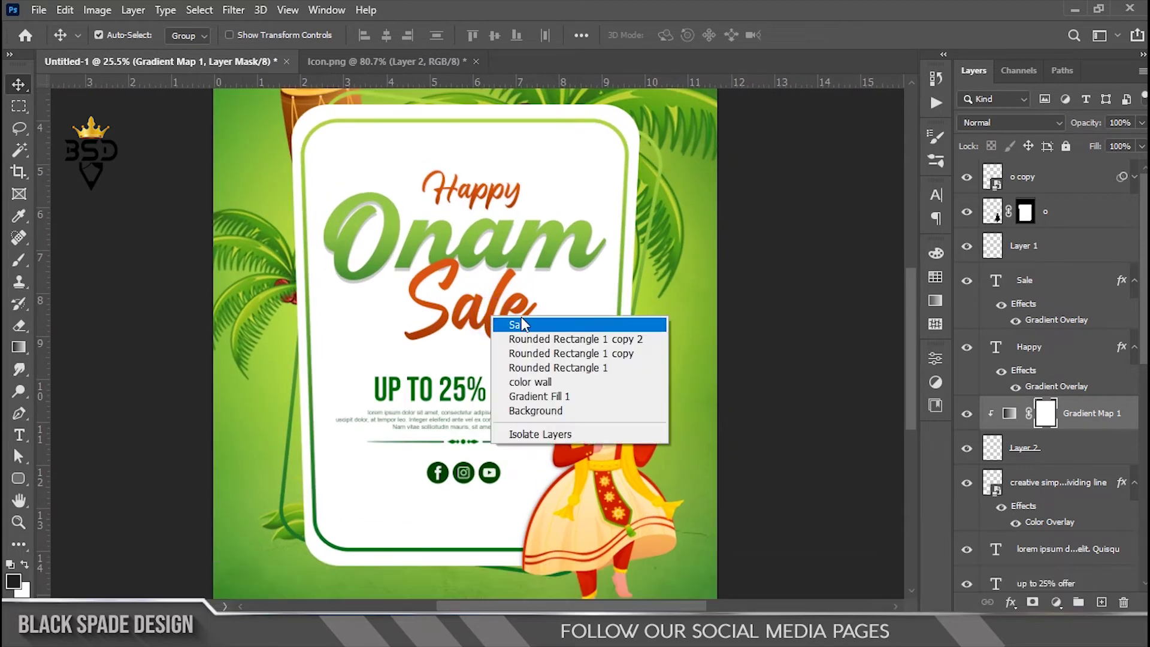
{"action": "left_click", "coordinate": [519, 326]}
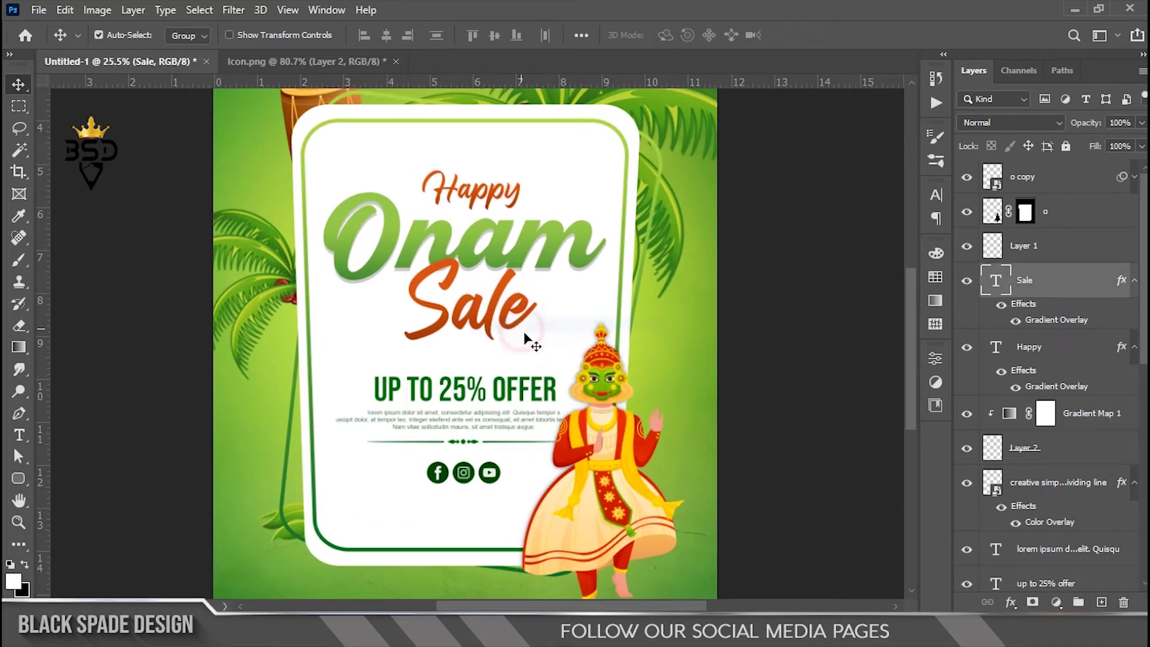
{"action": "left_click", "coordinate": [1039, 355], "text": "shift"}
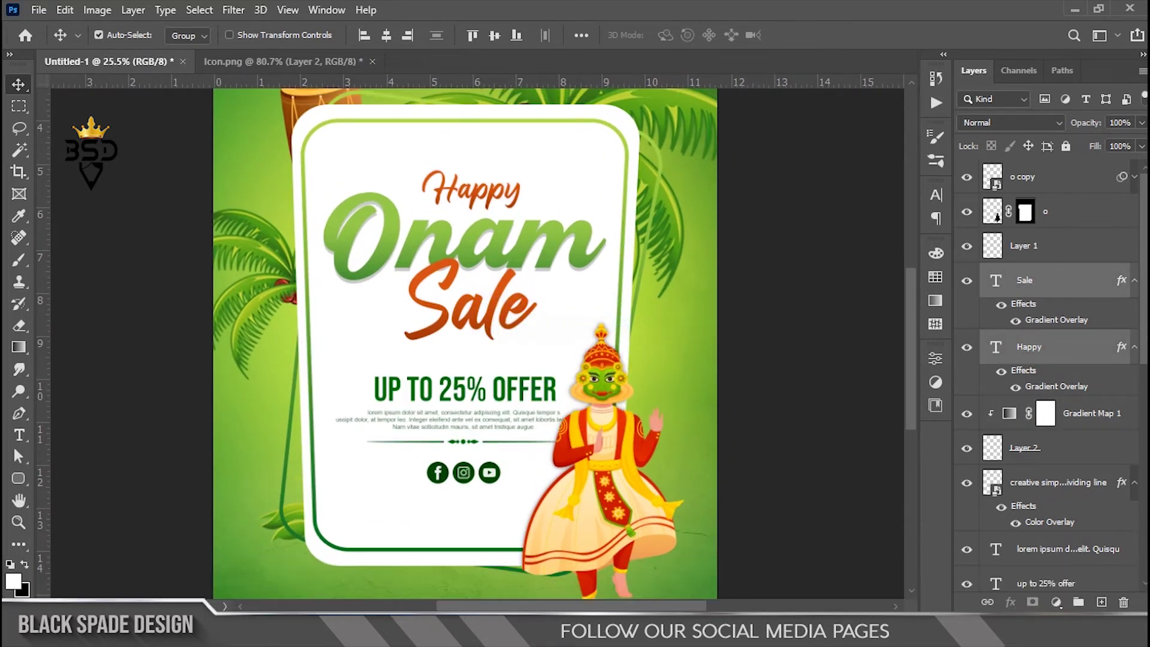
{"action": "scroll", "coordinate": [1054, 384], "scroll_direction": "down", "scroll_amount": 2}
{"action": "left_click", "coordinate": [1037, 546], "text": "ctrl"}
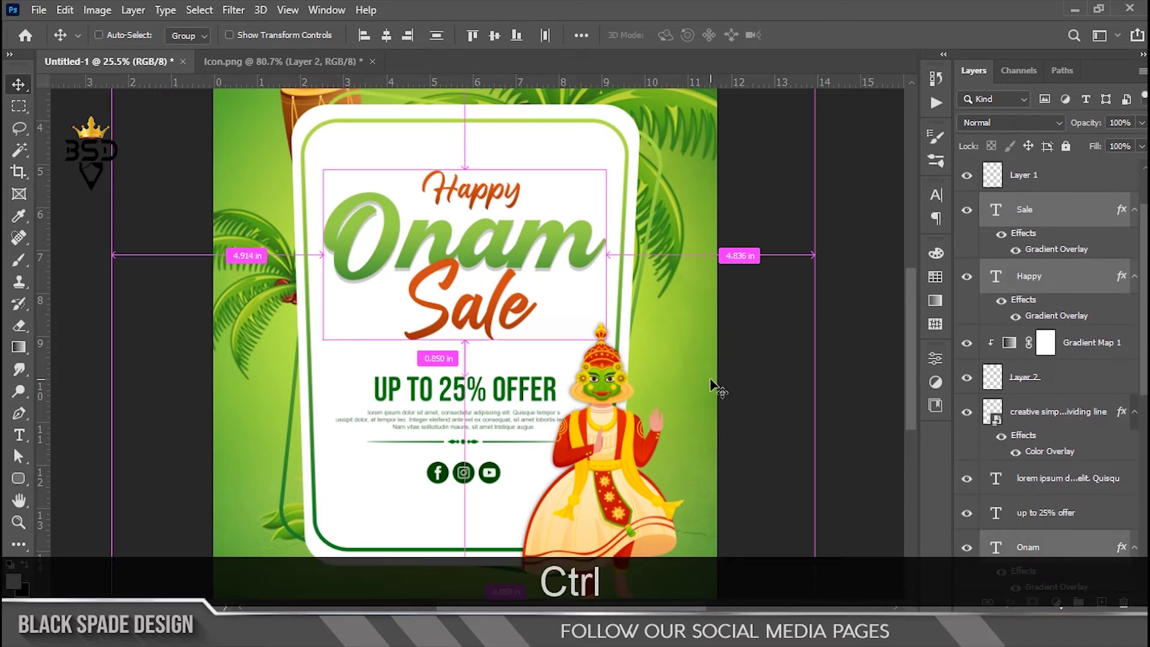
{"action": "key", "text": "ctrl+t"}
{"action": "scroll", "coordinate": [508, 239], "scroll_direction": "up", "scroll_amount": 1}
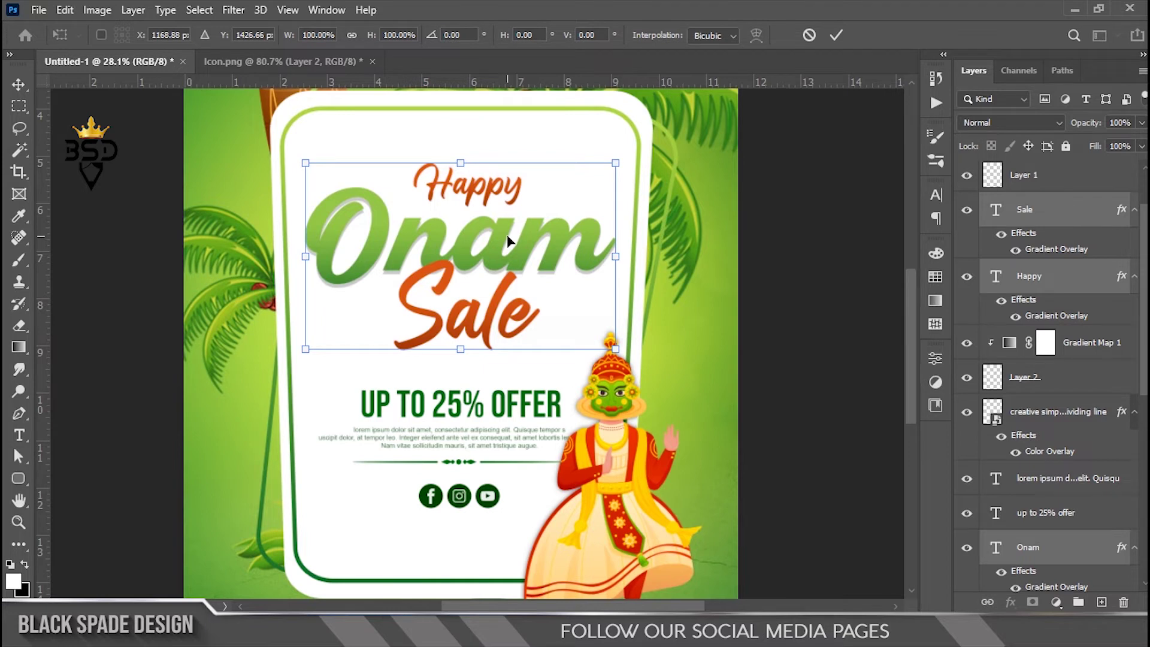
{"action": "key", "text": "Return"}
Move the offer heading, paragraph, dividing line and social icons with their Gradient Map up together by about 22 px
{"action": "scroll", "coordinate": [490, 407], "scroll_direction": "up", "scroll_amount": 3}
{"action": "left_click_drag", "start_coordinate": [506, 411], "coordinate": [508, 324]}
{"action": "right_click", "coordinate": [507, 326]}
{"action": "left_click", "coordinate": [520, 335]}
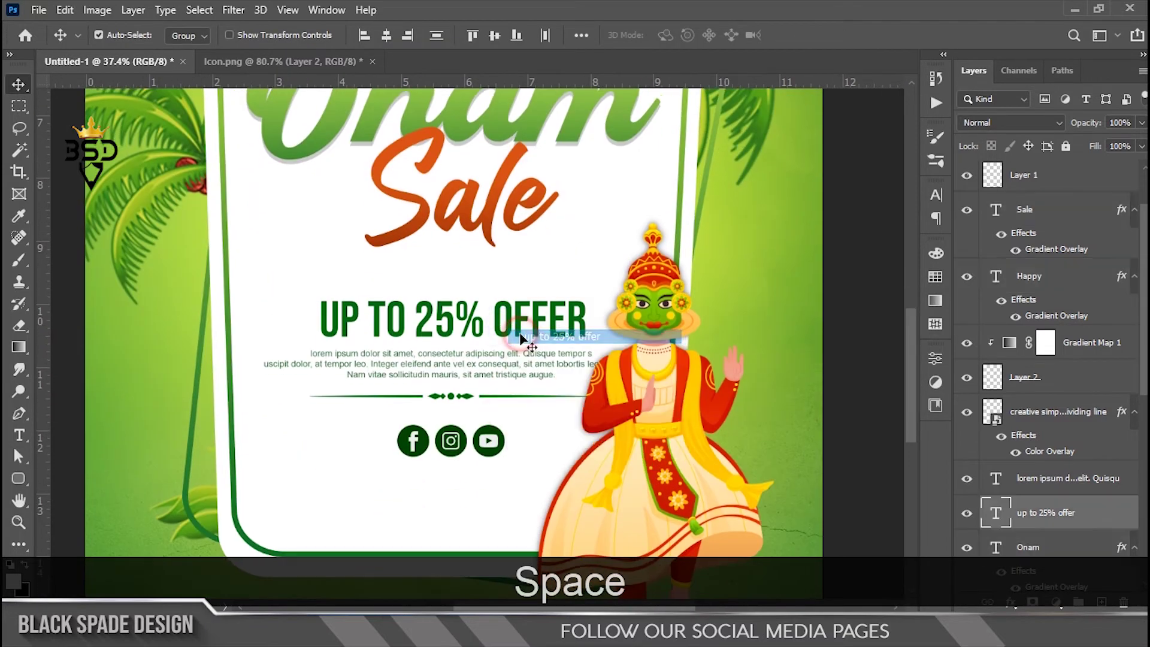
{"action": "left_click", "coordinate": [1064, 486], "text": "ctrl"}
{"action": "left_click", "coordinate": [1059, 411], "text": "ctrl"}
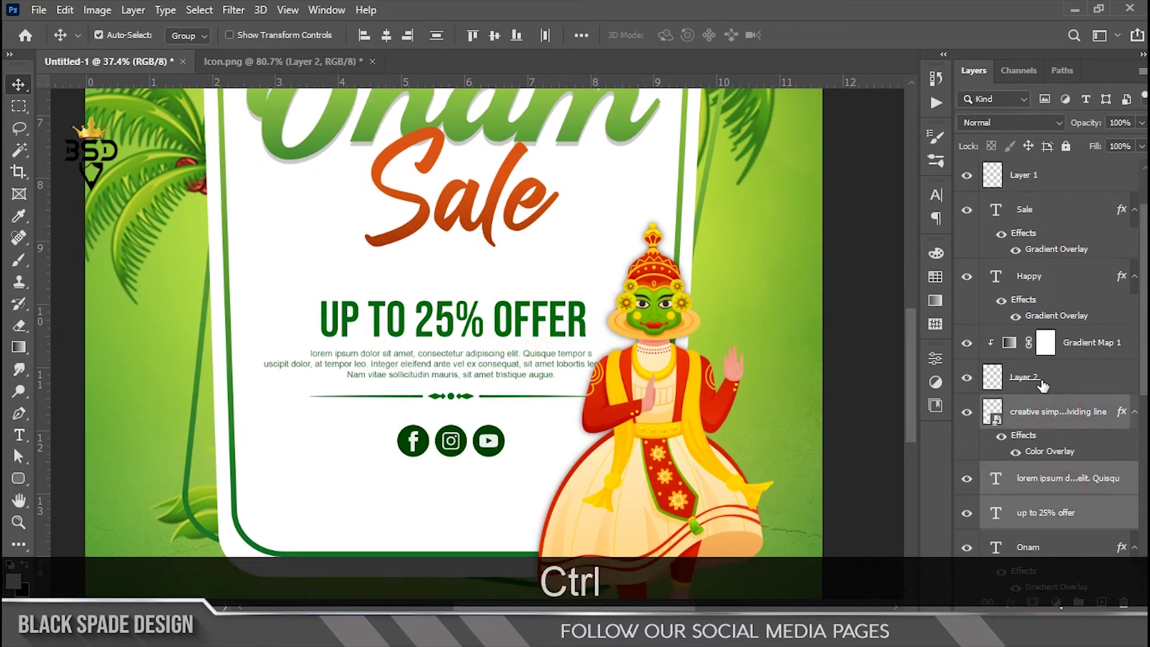
{"action": "left_click", "coordinate": [1079, 376], "text": "ctrl"}
{"action": "left_click", "coordinate": [1109, 343], "text": "ctrl"}
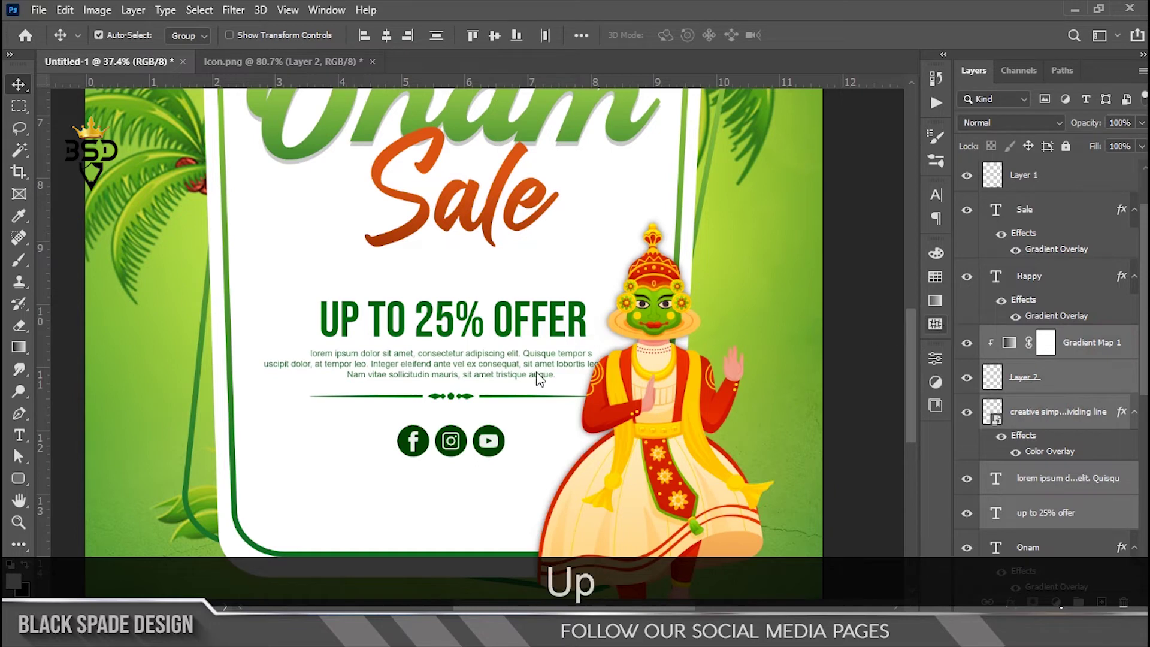
{"action": "scroll", "coordinate": [537, 371], "scroll_direction": "up", "scroll_amount": 2}
{"action": "scroll", "coordinate": [534, 370], "scroll_direction": "down", "scroll_amount": 1}
{"action": "key", "text": "ctrl+t"}
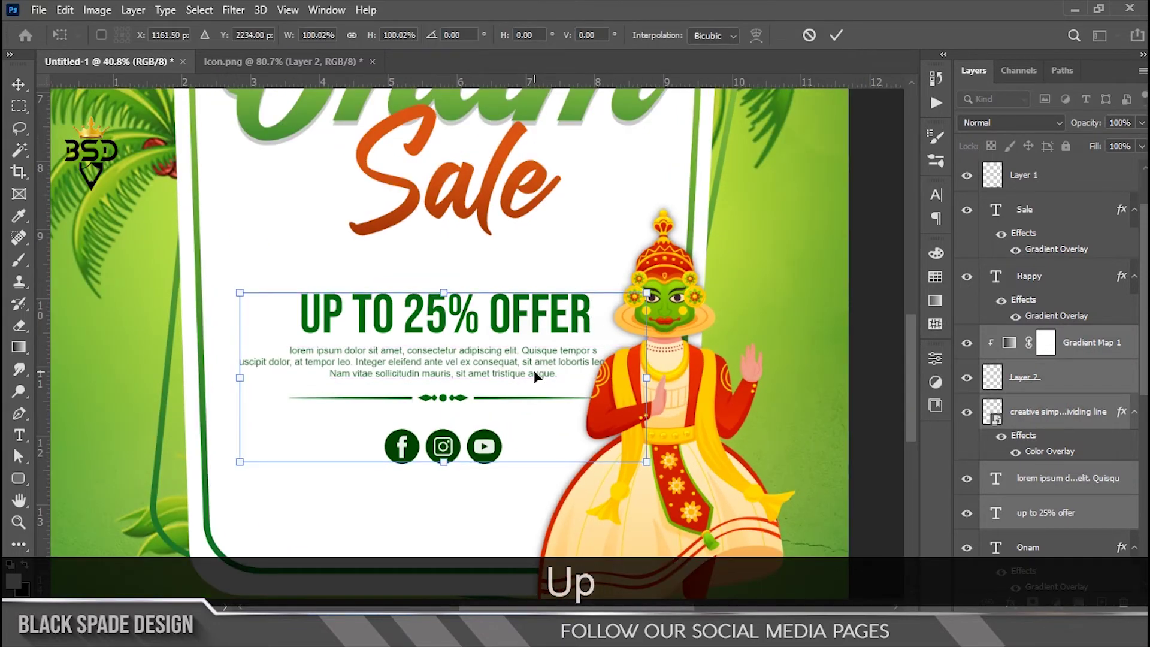
{"action": "key", "text": "Up"}
{"action": "key", "text": "Up"}
{"action": "key", "text": "Up"}
{"action": "key", "text": "Up"}
{"action": "key", "text": "Up"}
{"action": "key", "text": "Up"}
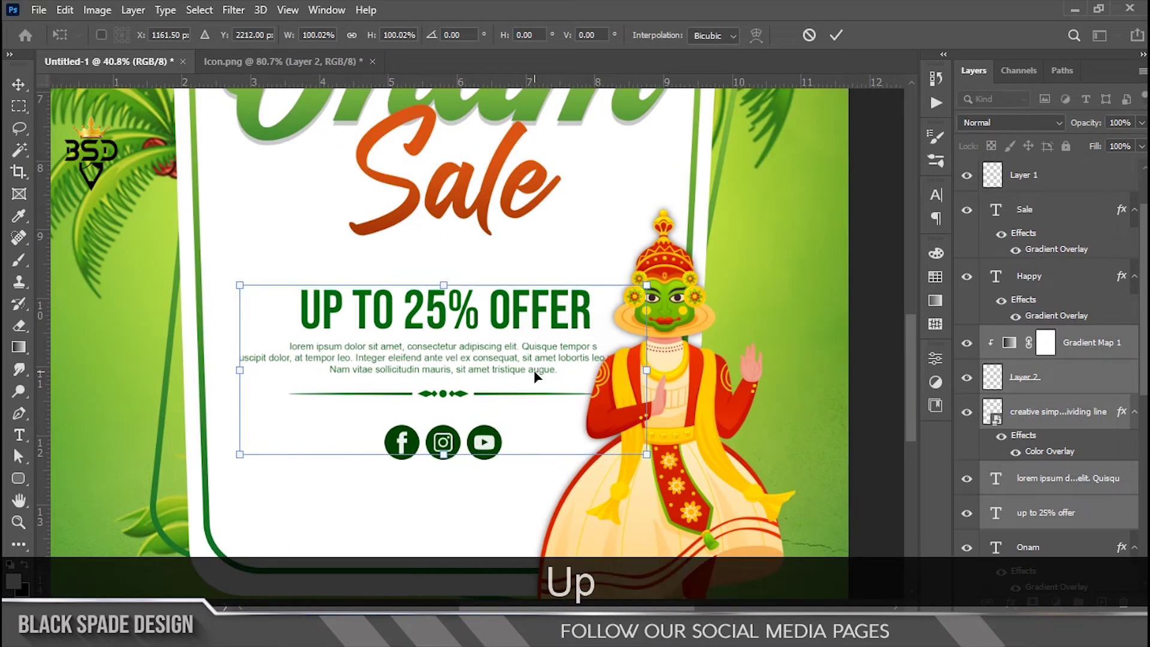
{"action": "key", "text": "Return"}
Place the Gift image from the Onam folder into the poster, directly above the Sale layer
{"action": "scroll", "coordinate": [540, 378], "scroll_direction": "down", "scroll_amount": 3}
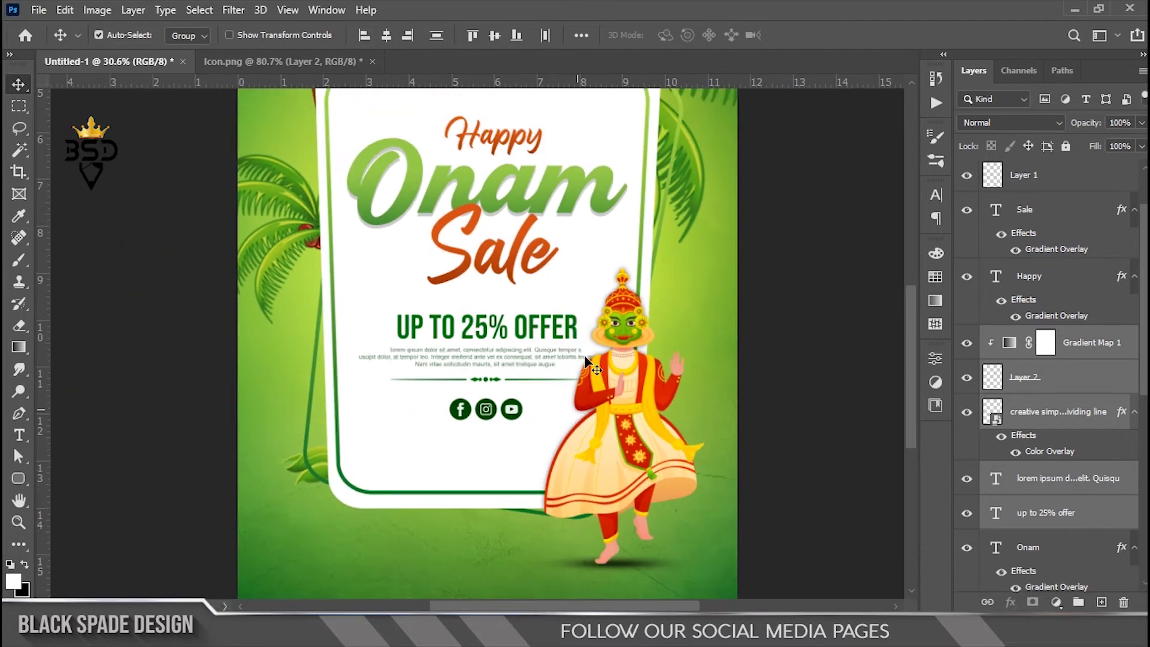
{"action": "scroll", "coordinate": [584, 377], "scroll_direction": "down", "scroll_amount": 4}
{"action": "scroll", "coordinate": [502, 484], "scroll_direction": "up", "scroll_amount": 10}
{"action": "key", "text": "space"}
{"action": "left_click_drag", "start_coordinate": [501, 491], "coordinate": [483, 408]}
{"action": "right_click", "coordinate": [658, 338]}
{"action": "left_click", "coordinate": [665, 350]}
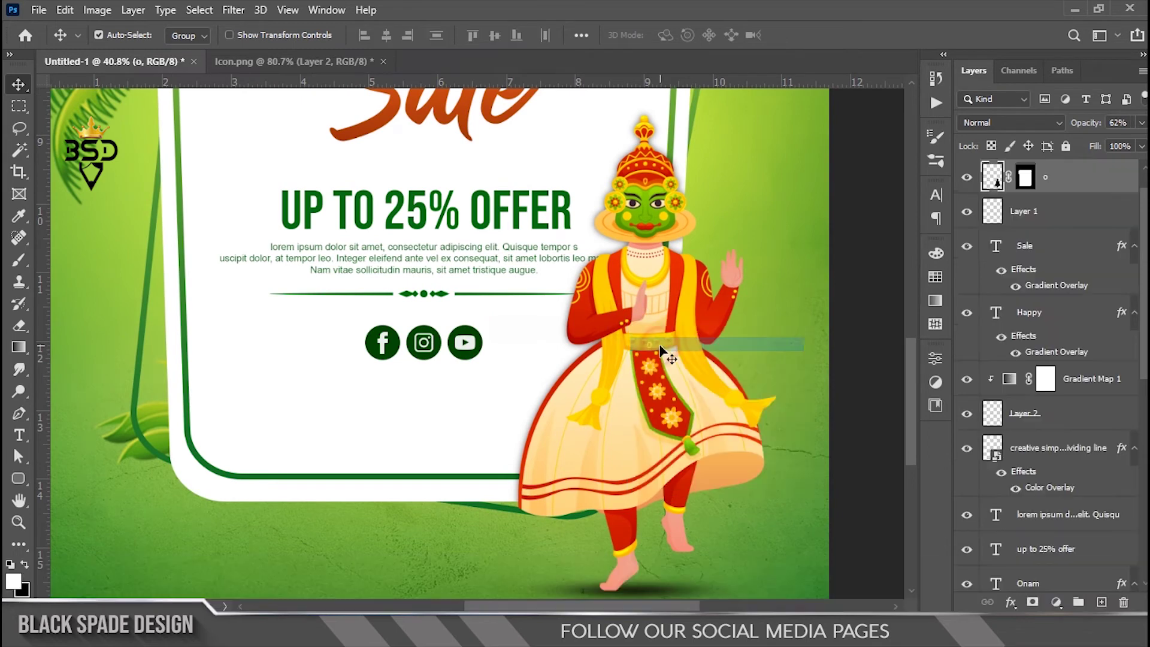
{"action": "left_click", "coordinate": [1069, 259]}
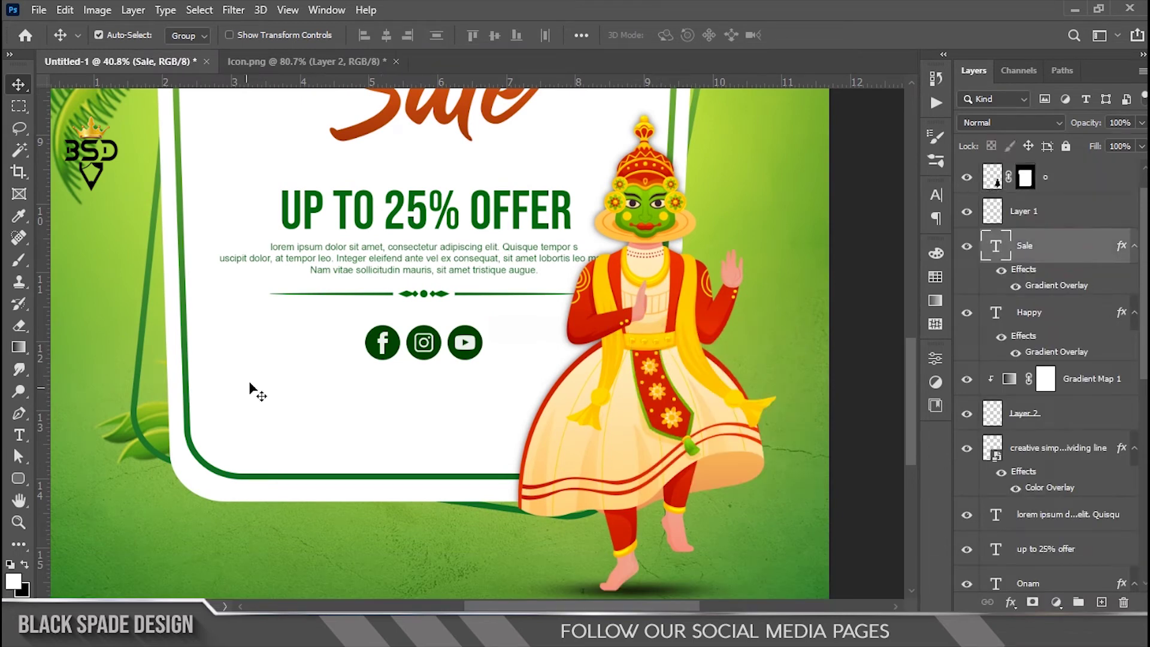
{"action": "left_click", "coordinate": [436, 634]}
{"action": "left_click", "coordinate": [701, 234]}
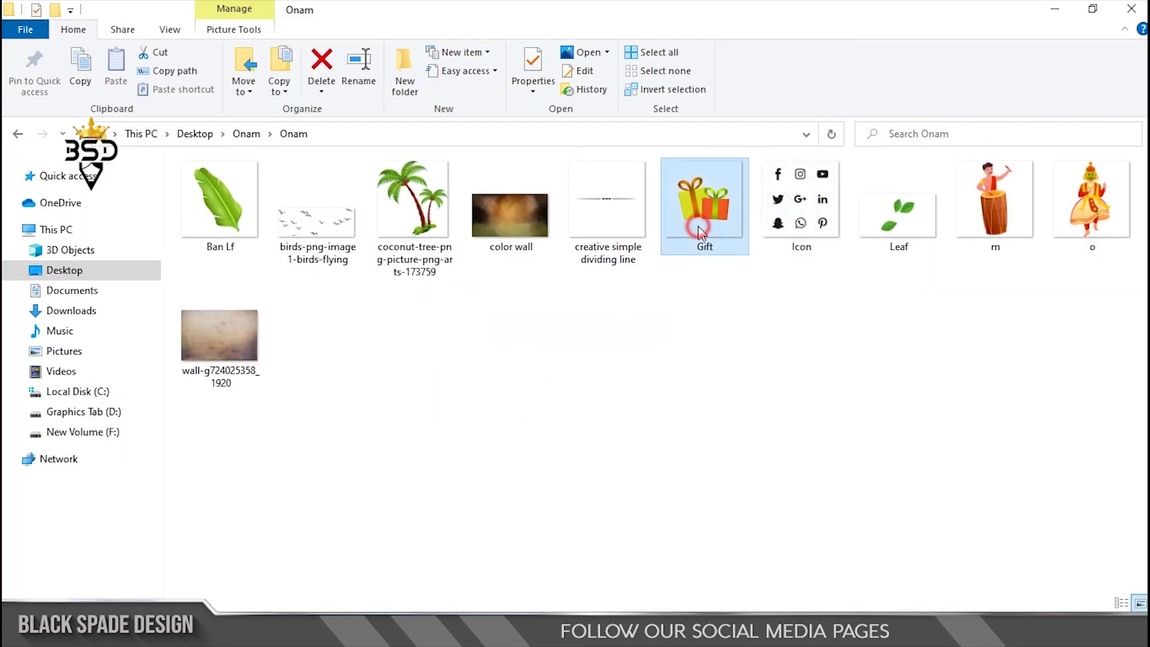
{"action": "left_click_drag", "start_coordinate": [701, 234], "coordinate": [556, 498]}
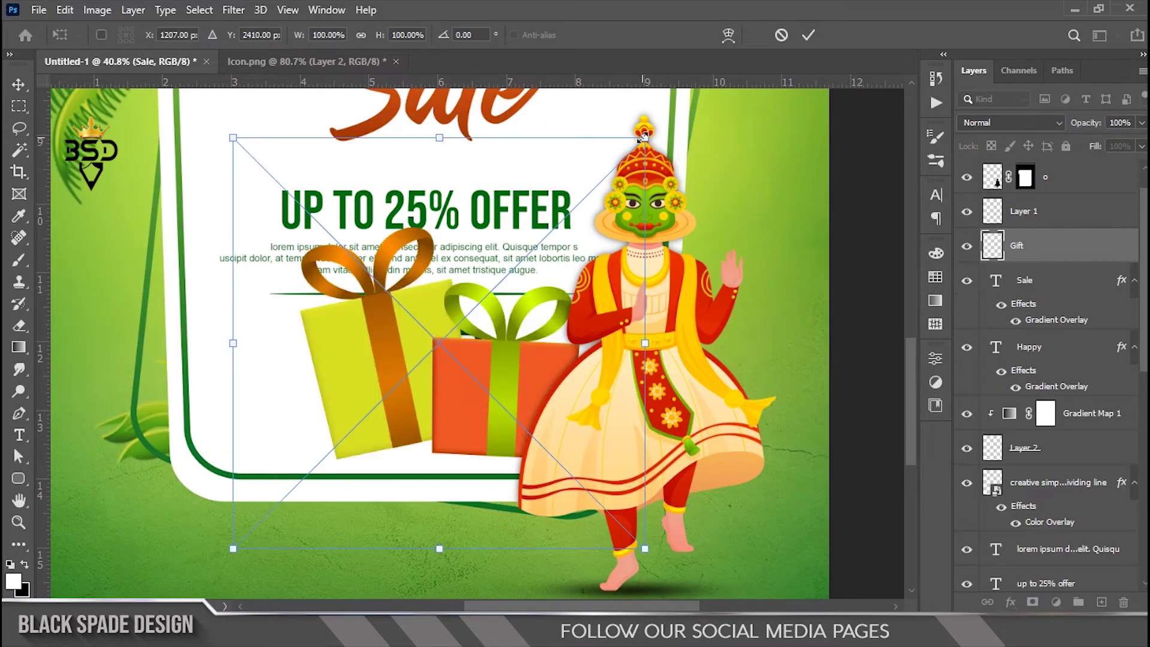
Scale the gift boxes to about 50% and position them beside the dancer's skirt, overlapping the white panel's lower edge
{"action": "left_click_drag", "start_coordinate": [643, 136], "coordinate": [529, 247]}
{"action": "left_click_drag", "start_coordinate": [483, 352], "coordinate": [508, 472]}
{"action": "left_click_drag", "start_coordinate": [561, 368], "coordinate": [575, 364]}
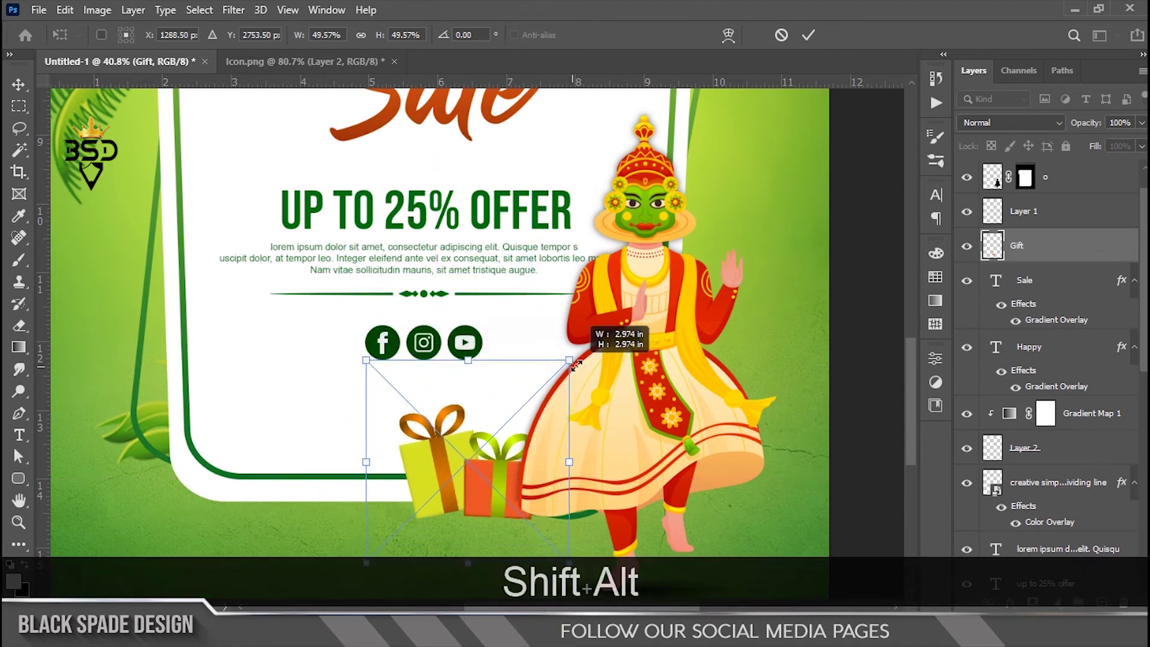
{"action": "left_click_drag", "start_coordinate": [520, 471], "coordinate": [505, 463]}
{"action": "key", "text": "Return"}
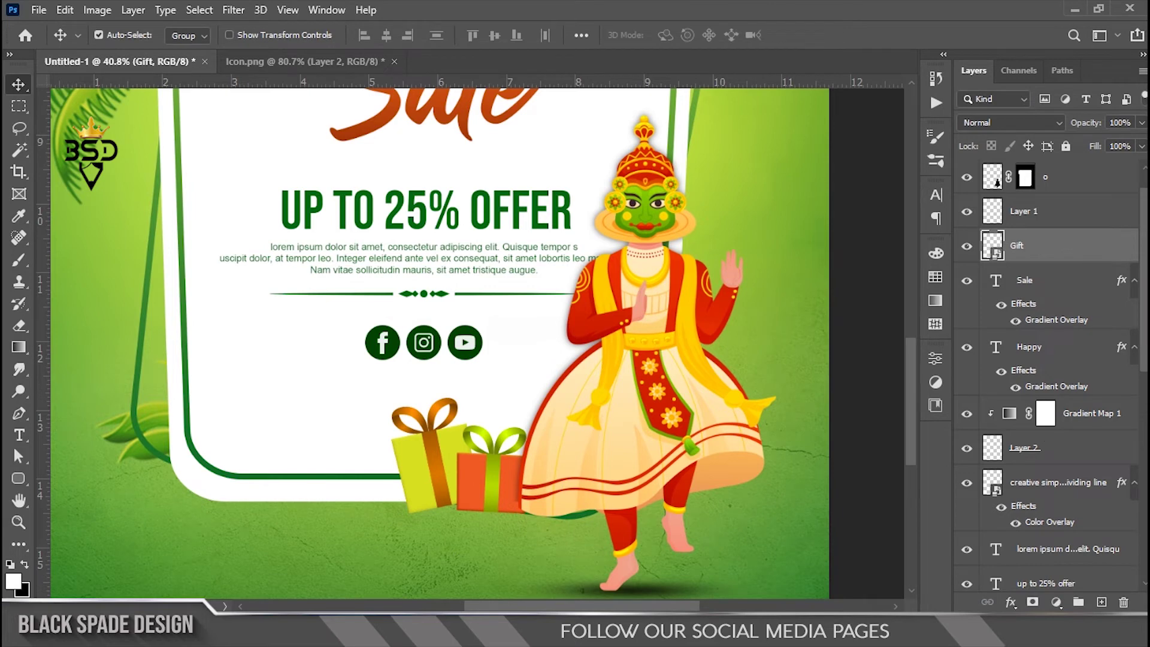
Move the Gift layer down the layer stack to just below the Onam text layer
{"action": "scroll", "coordinate": [1094, 232], "scroll_direction": "down", "scroll_amount": 4}
{"action": "left_click_drag", "start_coordinate": [1147, 286], "coordinate": [1146, 253]}
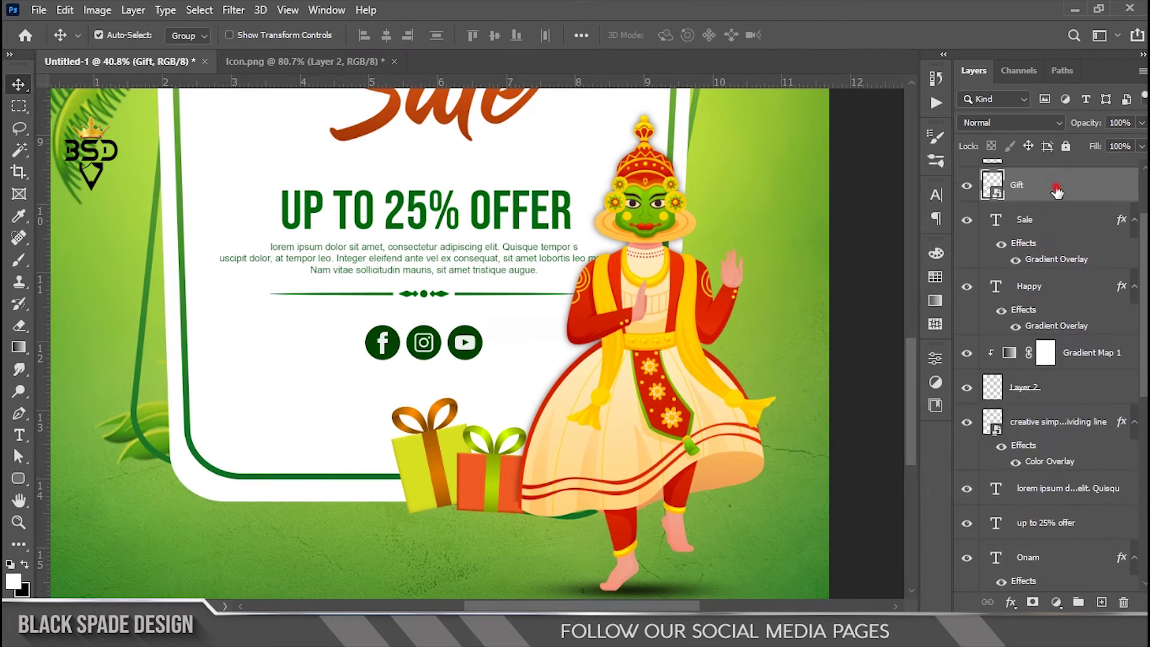
{"action": "left_click_drag", "start_coordinate": [1058, 191], "coordinate": [1041, 472]}
Try clipping the Gift layer to Rounded Rectangle 1 copy 2
{"action": "right_click", "coordinate": [1070, 448]}
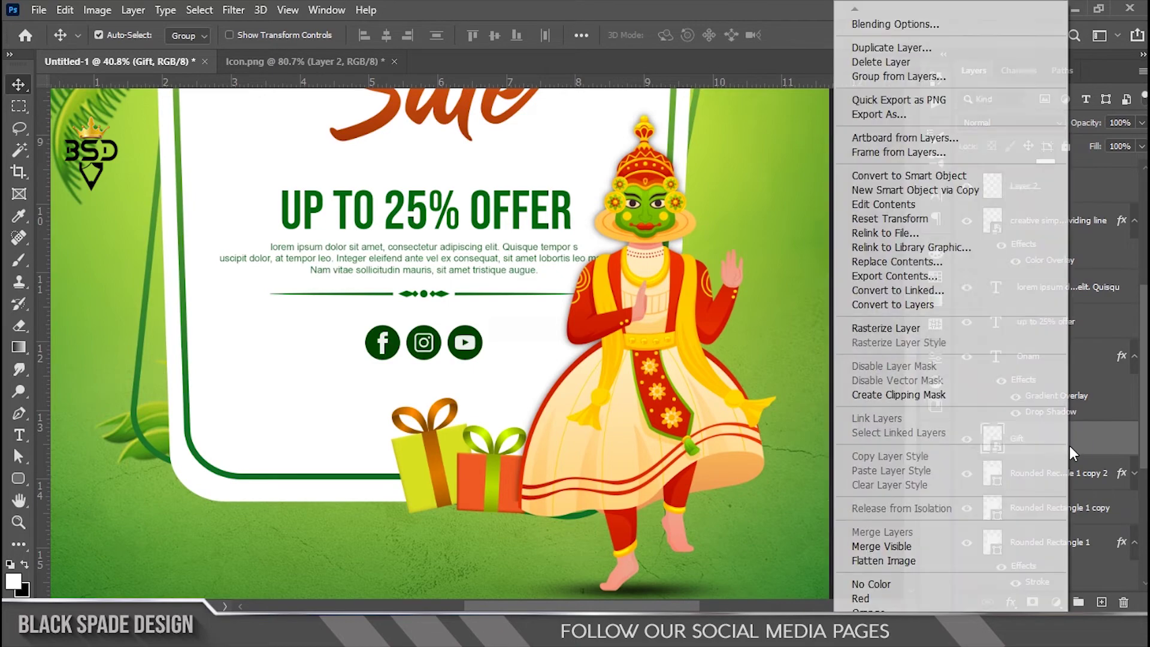
{"action": "left_click", "coordinate": [947, 391]}
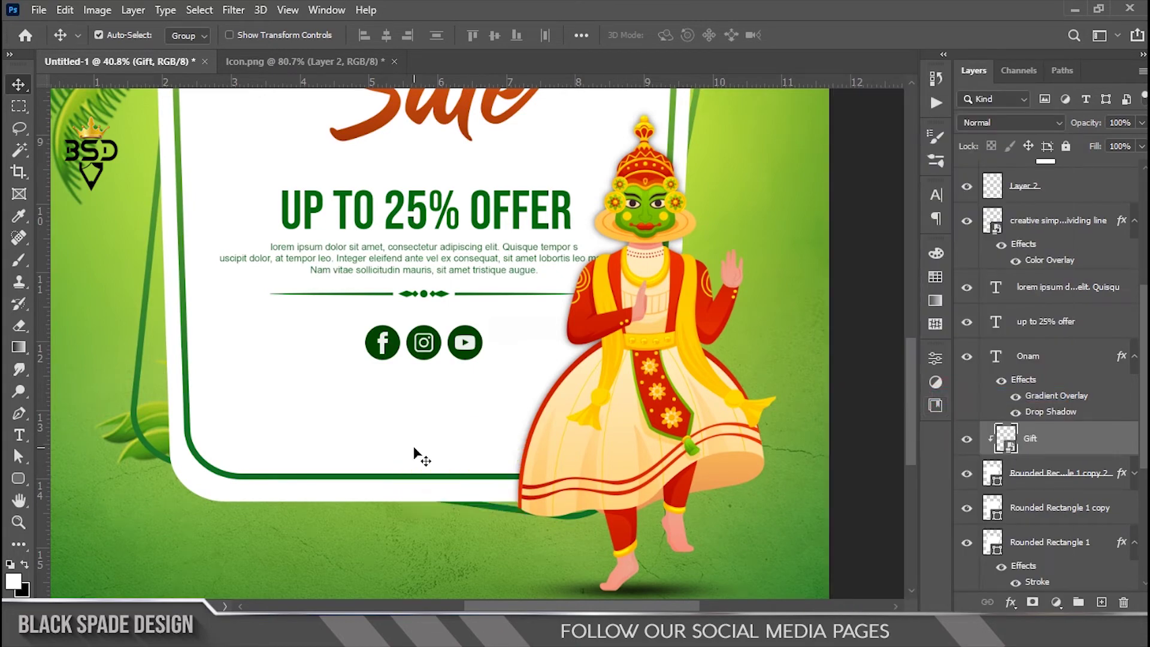
{"action": "scroll", "coordinate": [1042, 458], "scroll_direction": "up", "scroll_amount": 2}
{"action": "scroll", "coordinate": [1043, 519], "scroll_direction": "down", "scroll_amount": 1}
{"action": "scroll", "coordinate": [1042, 519], "scroll_direction": "down", "scroll_amount": 1}
Move the Gift layer below Rounded Rectangle 1 copy 2 and clip it to the white panel, Rounded Rectangle 1 copy
{"action": "left_click_drag", "start_coordinate": [1045, 446], "coordinate": [1039, 490]}
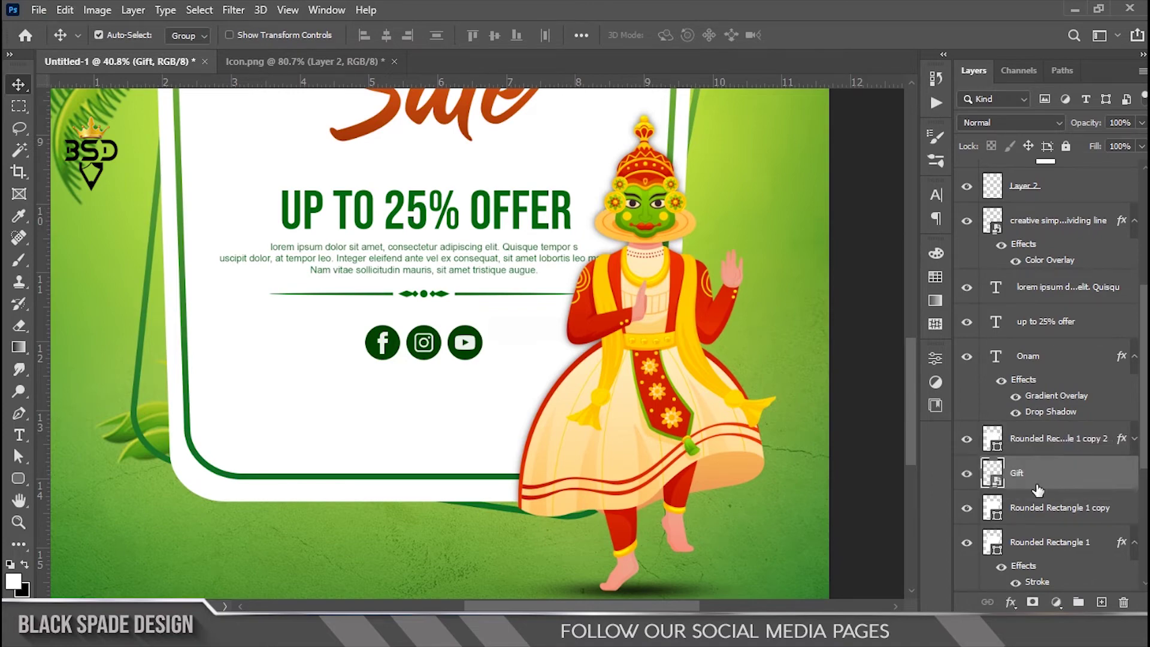
{"action": "right_click", "coordinate": [1060, 476]}
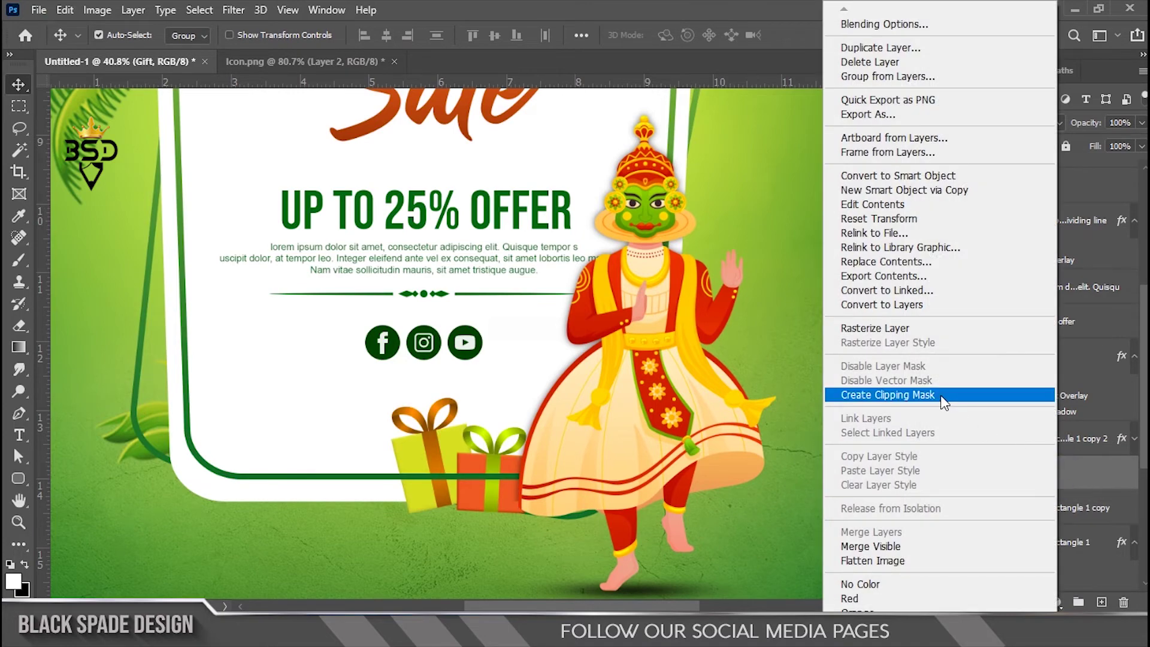
{"action": "left_click", "coordinate": [729, 539]}
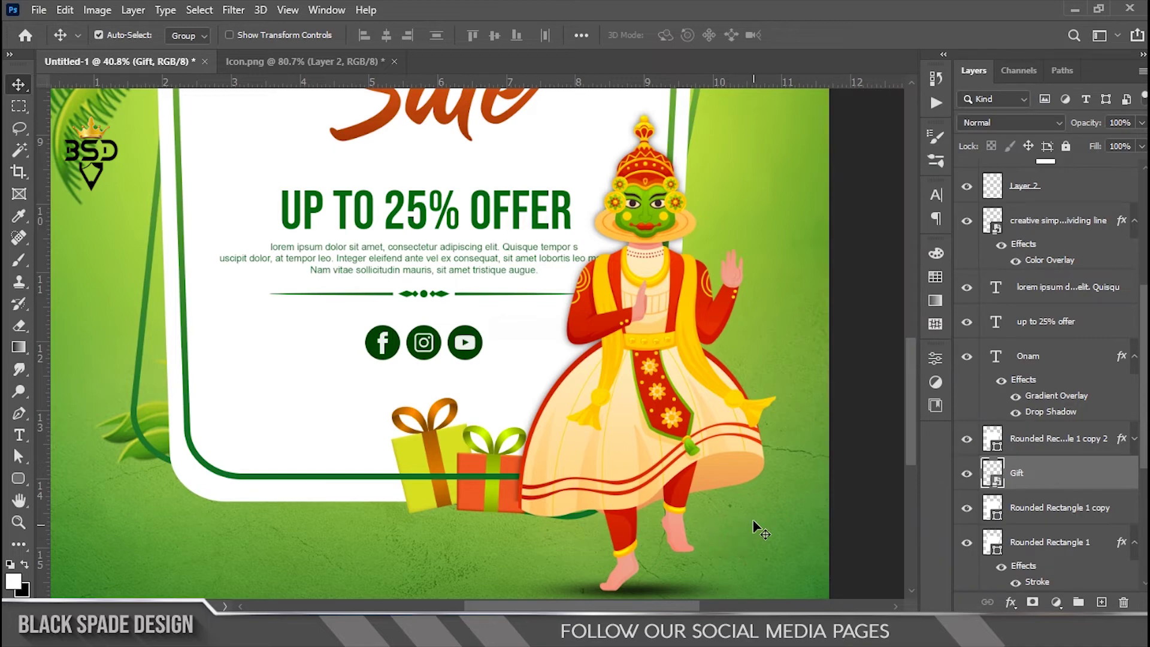
{"action": "scroll", "coordinate": [476, 461], "scroll_direction": "up", "scroll_amount": 1}
{"action": "left_click_drag", "start_coordinate": [492, 486], "coordinate": [490, 468]}
{"action": "right_click", "coordinate": [1094, 477]}
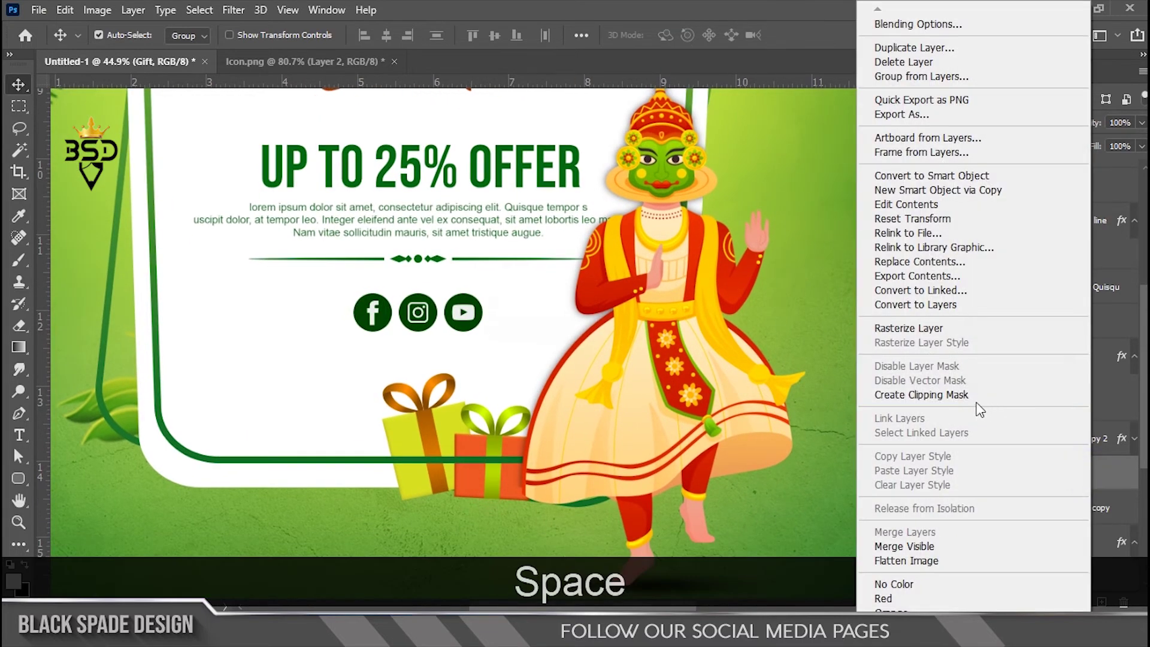
{"action": "left_click", "coordinate": [959, 395]}
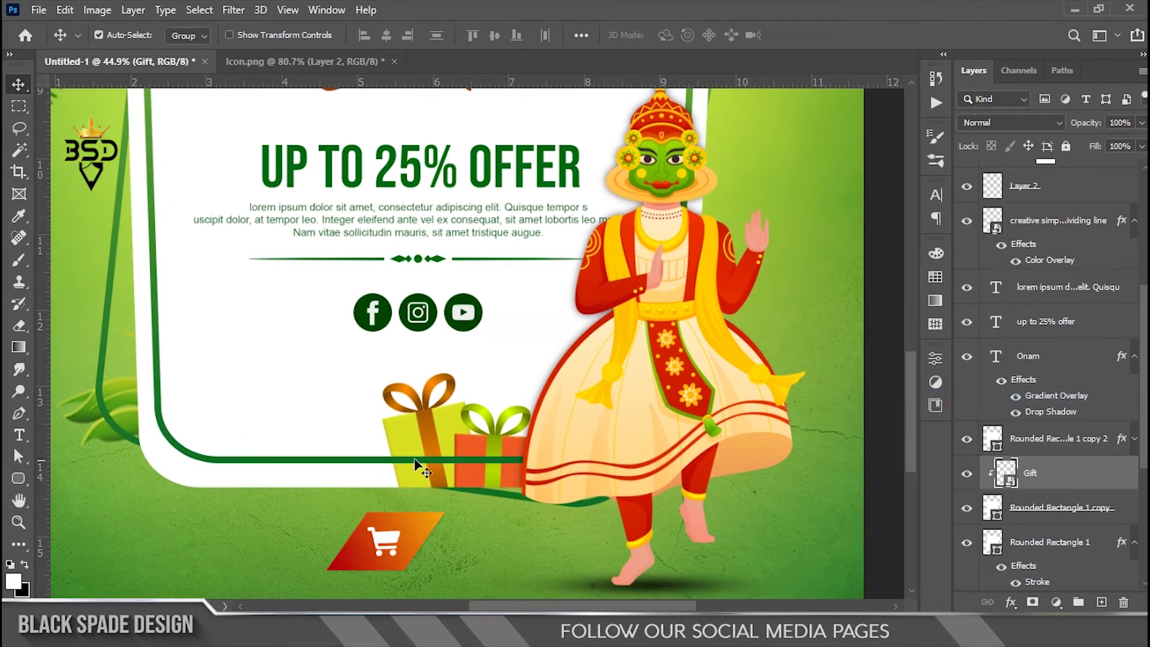
Identify the green outline by toggling Rounded Rectangle 1 copy 2, and move that layer below Gift so the boxes cover the outline
{"action": "left_click", "coordinate": [1032, 441]}
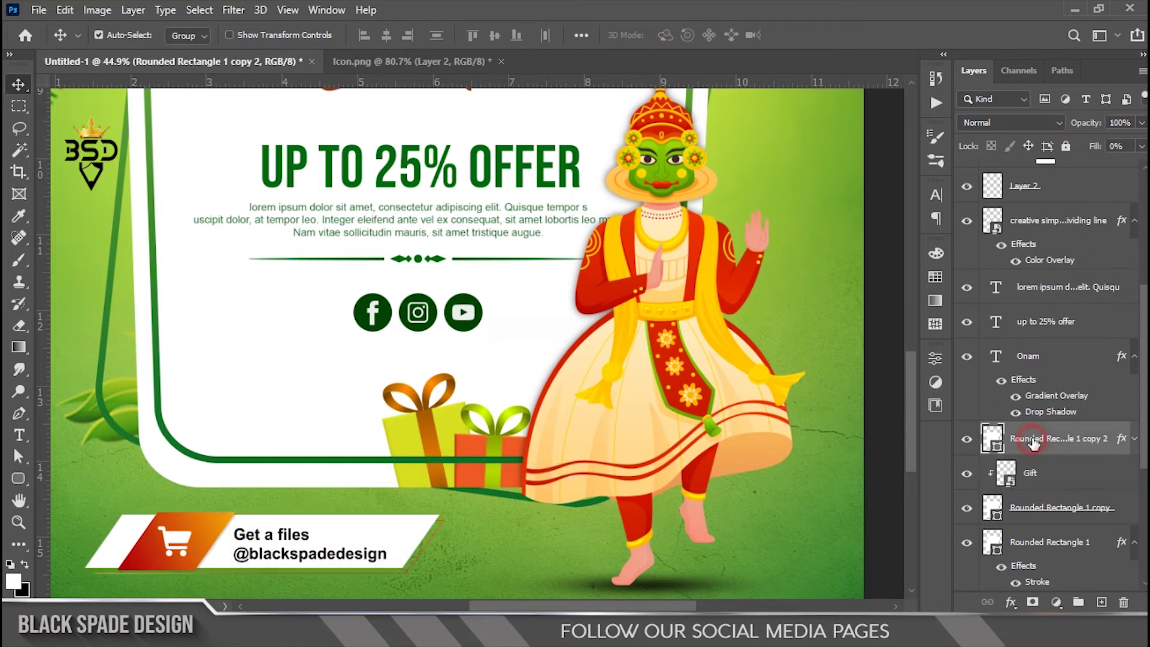
{"action": "left_click", "coordinate": [969, 441]}
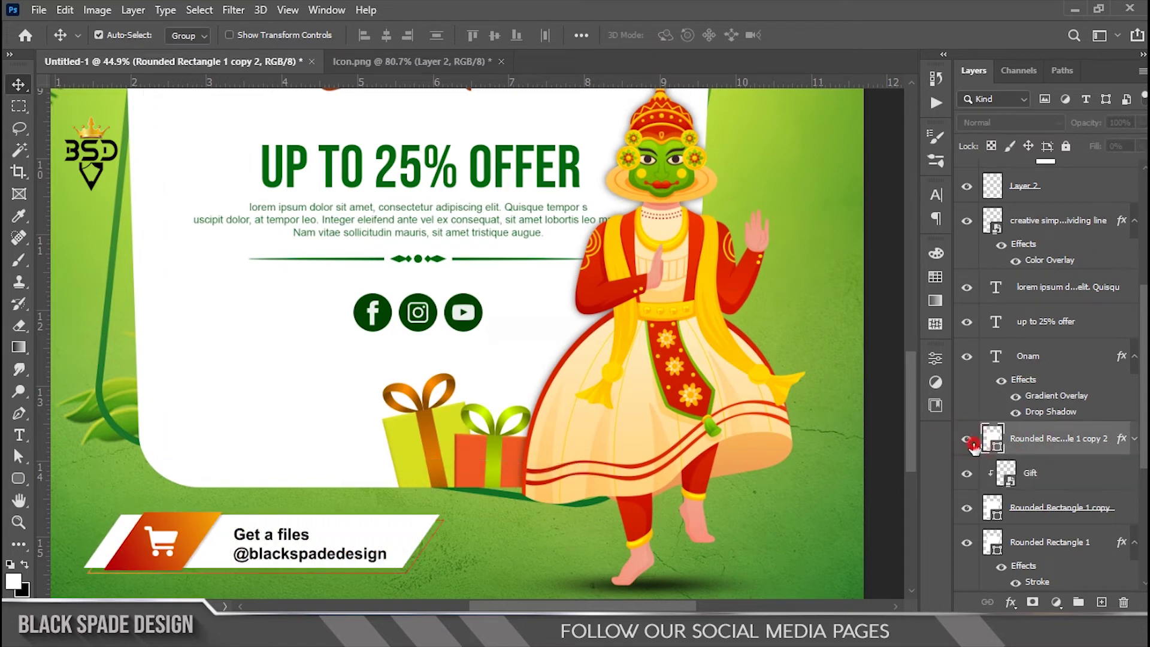
{"action": "left_click_drag", "start_coordinate": [1063, 450], "coordinate": [1062, 486]}
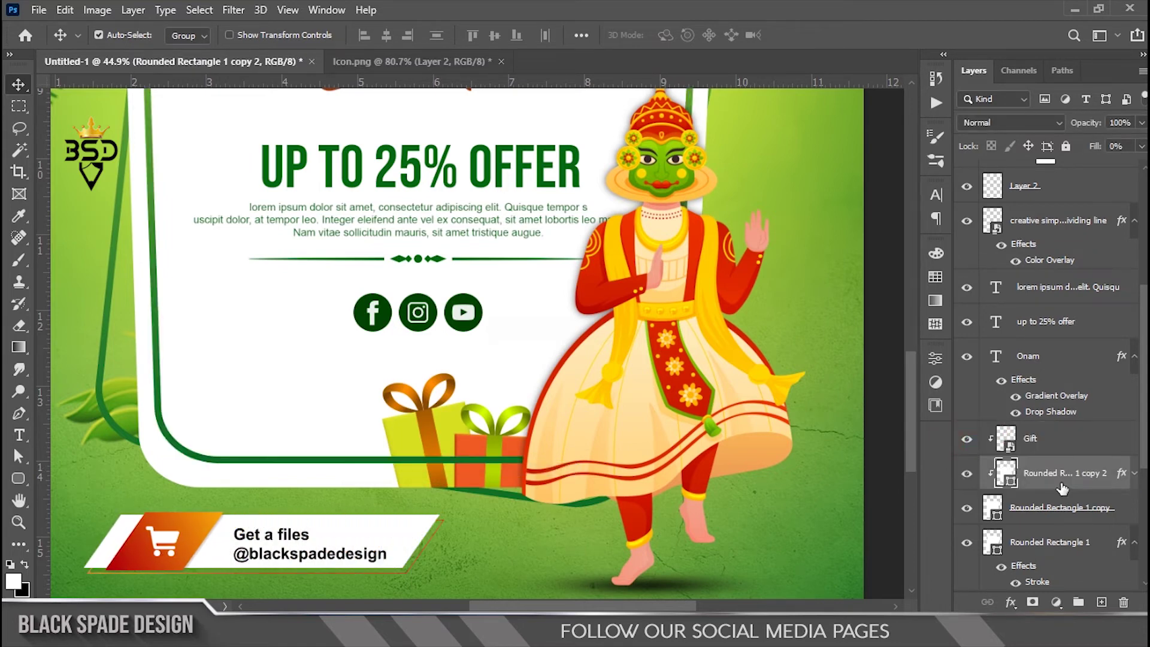
{"action": "scroll", "coordinate": [473, 389], "scroll_direction": "down", "scroll_amount": 2}
{"action": "scroll", "coordinate": [472, 384], "scroll_direction": "down", "scroll_amount": 2}
{"action": "scroll", "coordinate": [465, 439], "scroll_direction": "up", "scroll_amount": 6}
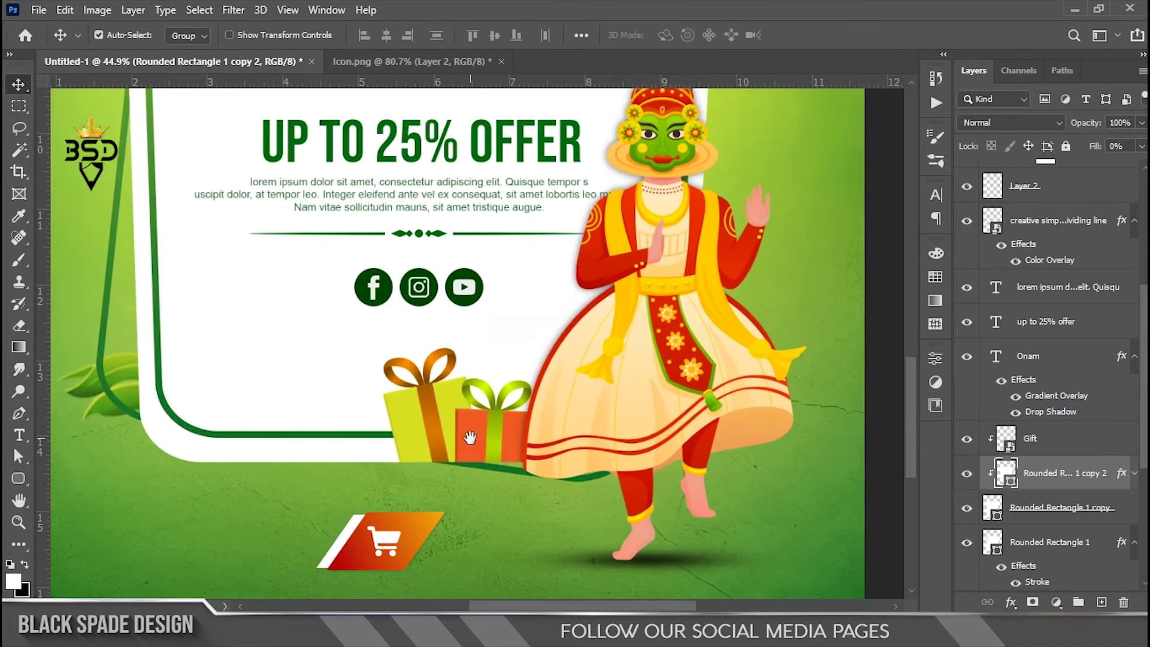
{"action": "left_click_drag", "start_coordinate": [470, 440], "coordinate": [445, 435]}
Place the Ban Lf banana leaf image from the Onam folder into the poster, directly above the Gift layer
{"action": "left_click", "coordinate": [1045, 440]}
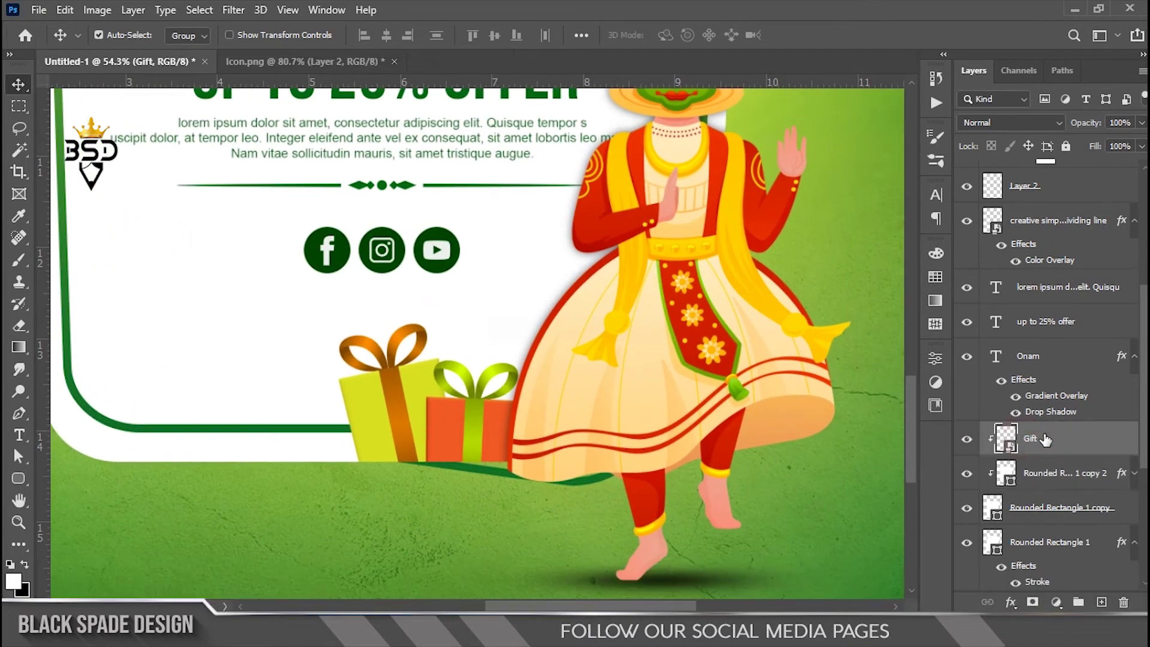
{"action": "key", "text": "alt+Tab"}
{"action": "left_click", "coordinate": [212, 207]}
{"action": "left_click_drag", "start_coordinate": [215, 203], "coordinate": [549, 376]}
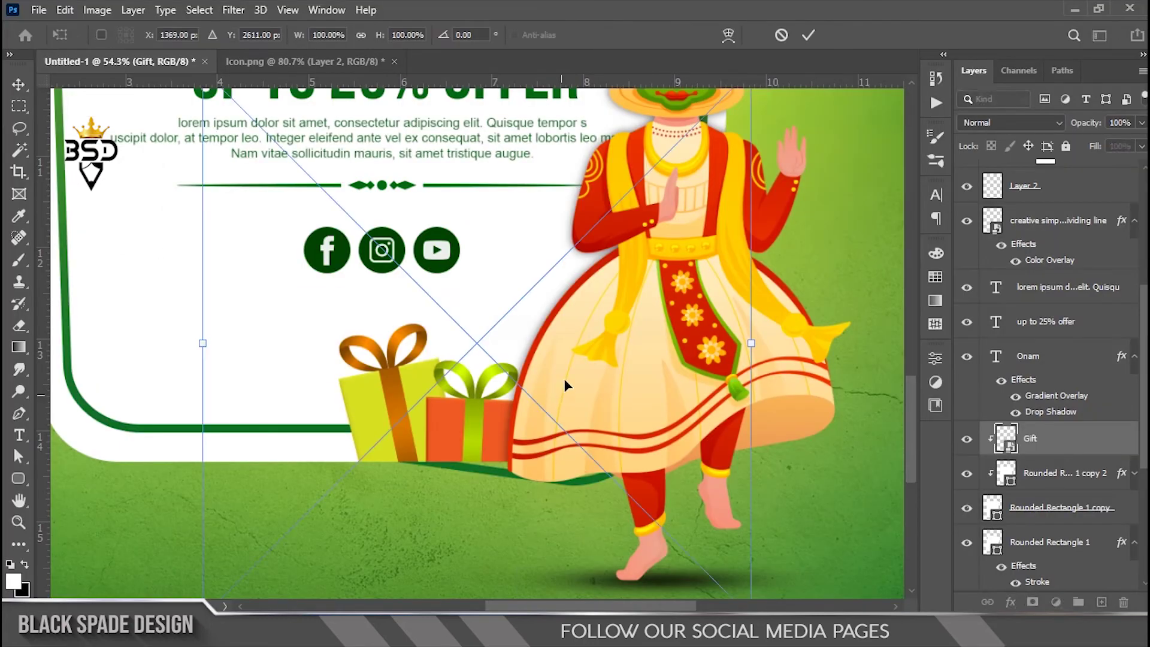
Scale the banana leaf to about 50% and position it behind the dancer's skirt, rising above the gift boxes
{"action": "scroll", "coordinate": [649, 437], "scroll_direction": "down", "scroll_amount": 4}
{"action": "left_click_drag", "start_coordinate": [702, 239], "coordinate": [624, 319]}
{"action": "left_click_drag", "start_coordinate": [568, 400], "coordinate": [606, 412]}
{"action": "scroll", "coordinate": [606, 412], "scroll_direction": "up", "scroll_amount": 2}
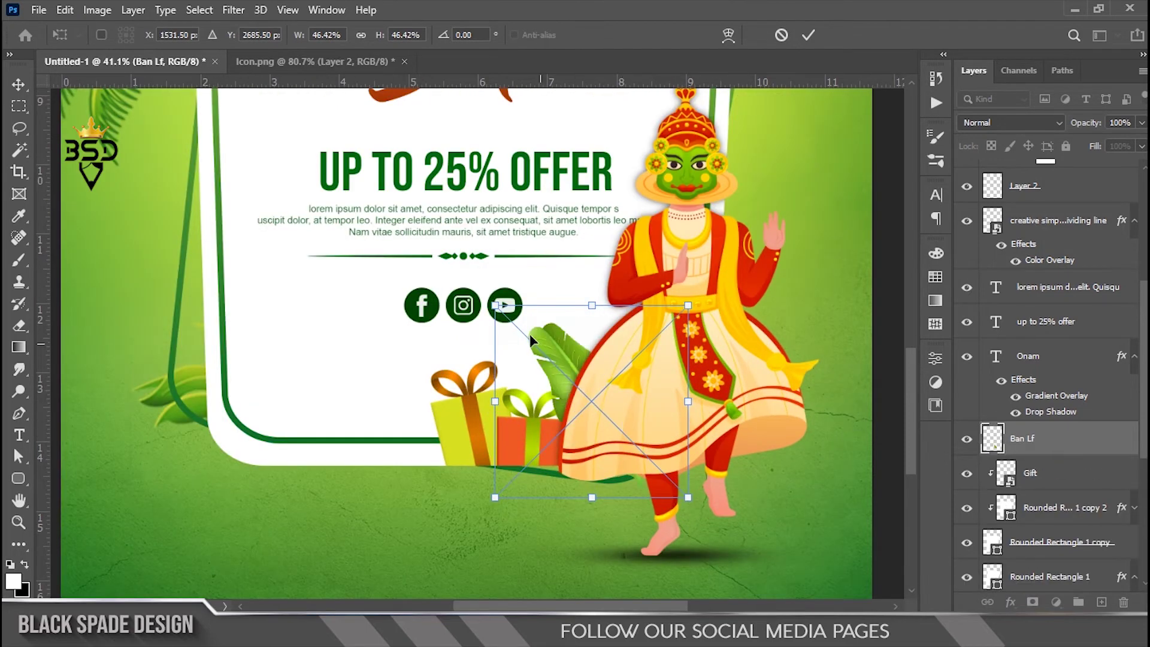
{"action": "left_click_drag", "start_coordinate": [495, 305], "coordinate": [481, 291]}
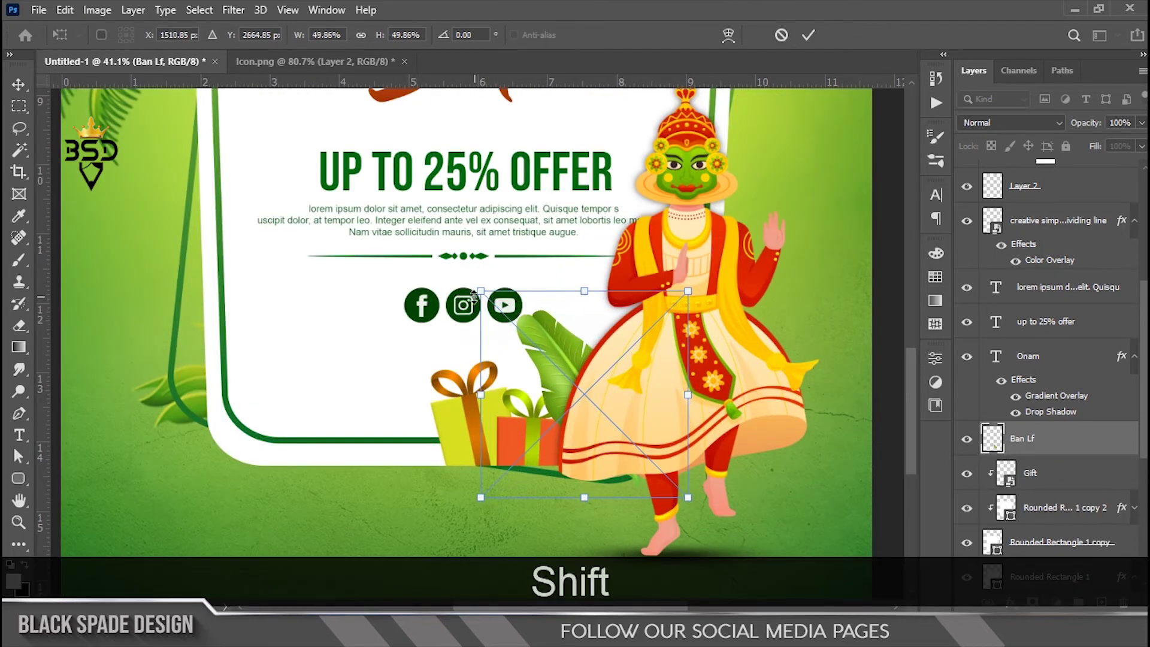
{"action": "key", "text": "Return"}
{"action": "scroll", "coordinate": [639, 393], "scroll_direction": "up", "scroll_amount": 3}
{"action": "key", "text": "space"}
{"action": "left_click_drag", "start_coordinate": [631, 384], "coordinate": [581, 414]}
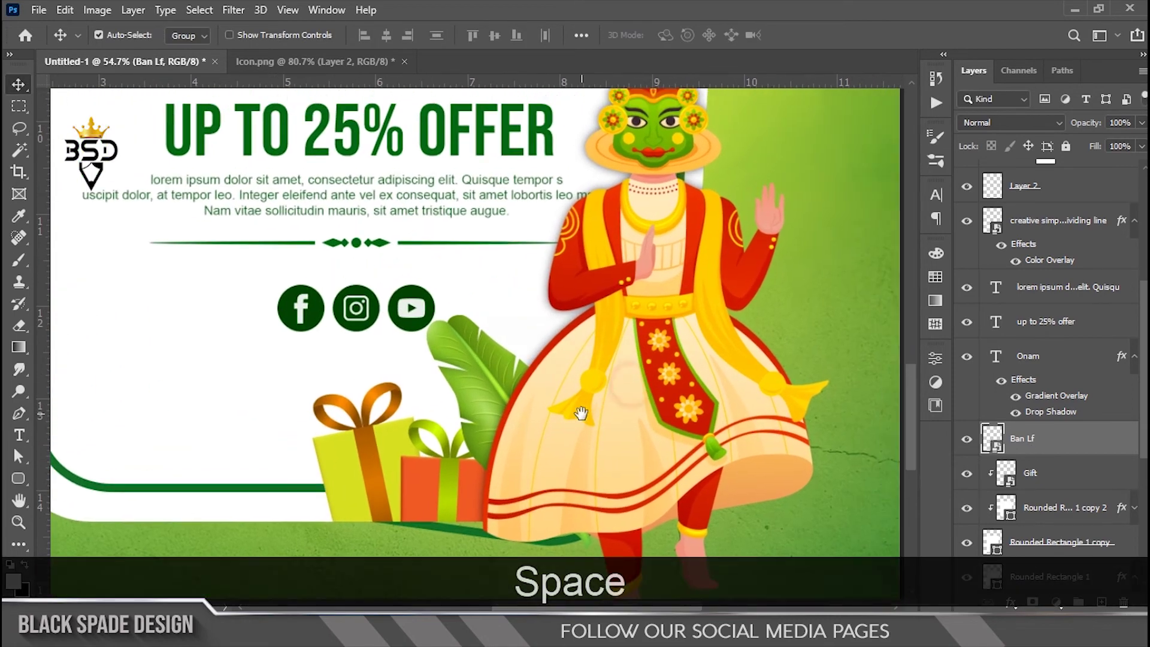
Duplicate the banana leaf, shrink and rotate the copy, and place it just right of the original behind the dancer's skirt
{"action": "key", "text": "ctrl+j"}
{"action": "key", "text": "t"}
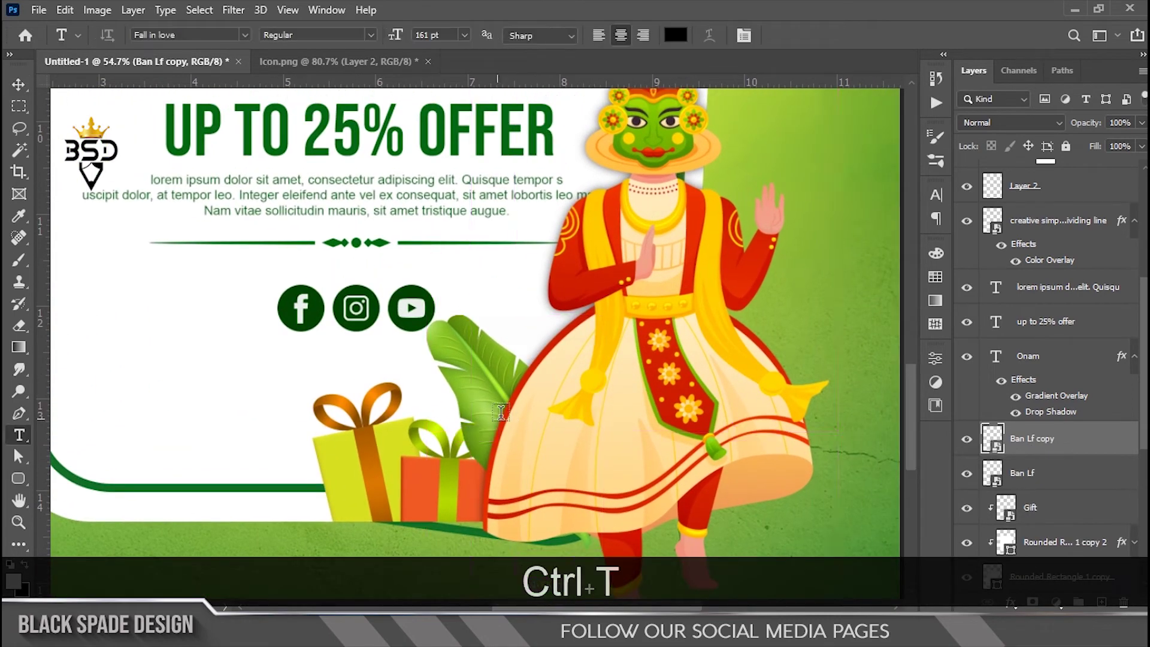
{"action": "key", "text": "v"}
{"action": "key", "text": "ctrl+t"}
{"action": "left_click_drag", "start_coordinate": [507, 408], "coordinate": [538, 387]}
{"action": "left_click_drag", "start_coordinate": [710, 374], "coordinate": [711, 400]}
{"action": "left_click_drag", "start_coordinate": [710, 289], "coordinate": [655, 278]}
{"action": "mouse_move", "coordinate": [556, 354]}
{"action": "left_mouse_down"}
{"action": "mouse_move", "coordinate": [563, 372]}
{"action": "mouse_move", "coordinate": [552, 361]}
{"action": "left_mouse_up"}
{"action": "key", "text": "Return"}
Load the outline of the Ban Lf leaf as a selection and add a new layer directly below Ban Lf copy
{"action": "scroll", "coordinate": [540, 403], "scroll_direction": "up", "scroll_amount": 4}
{"action": "left_click", "coordinate": [995, 480], "text": "ctrl"}
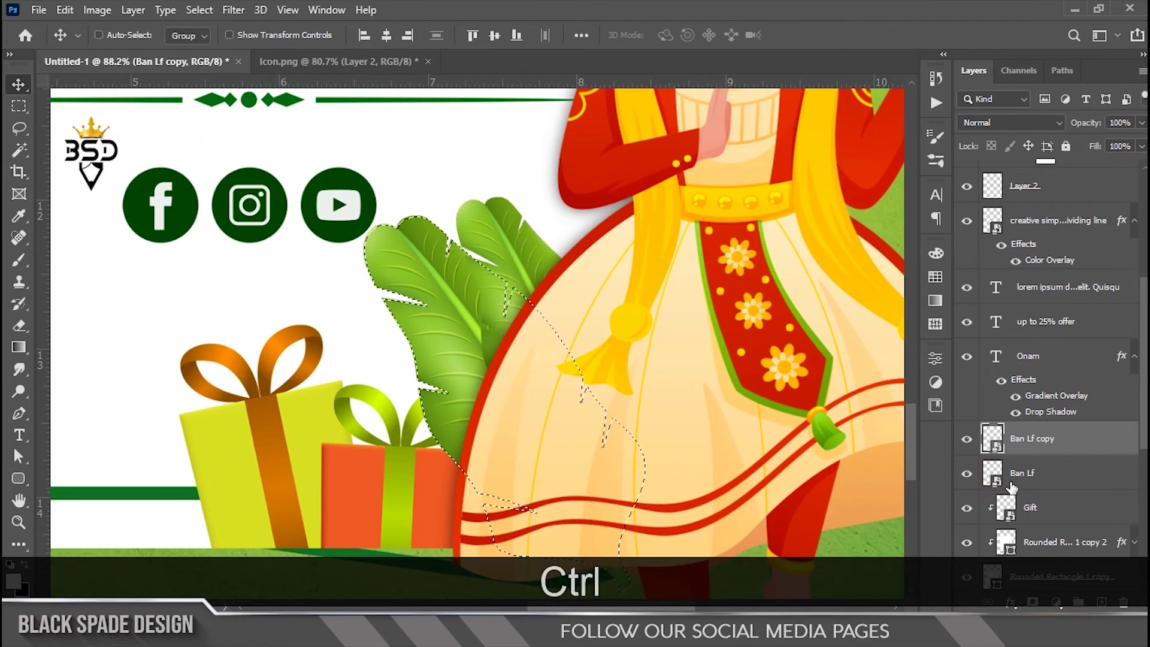
{"action": "left_click", "coordinate": [1101, 601], "text": "ctrl"}
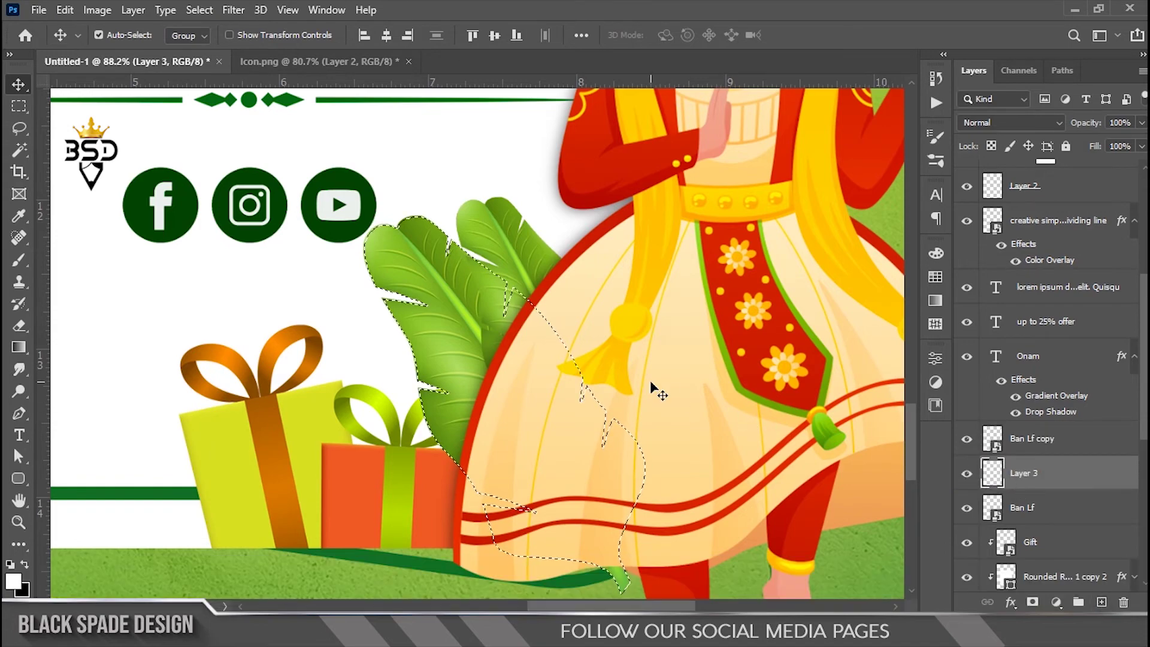
Paint a soft black shadow with a 70 px brush where the leaves overlap, deselect, and set Layer 3's opacity to 74%
{"action": "key", "text": "b"}
{"action": "key", "text": "bracketleft"}
{"action": "key", "text": "bracketleft"}
{"action": "key", "text": "bracketleft"}
{"action": "key", "text": "bracketleft"}
{"action": "key", "text": "bracketleft"}
{"action": "scroll", "coordinate": [525, 279], "scroll_direction": "up", "scroll_amount": 5}
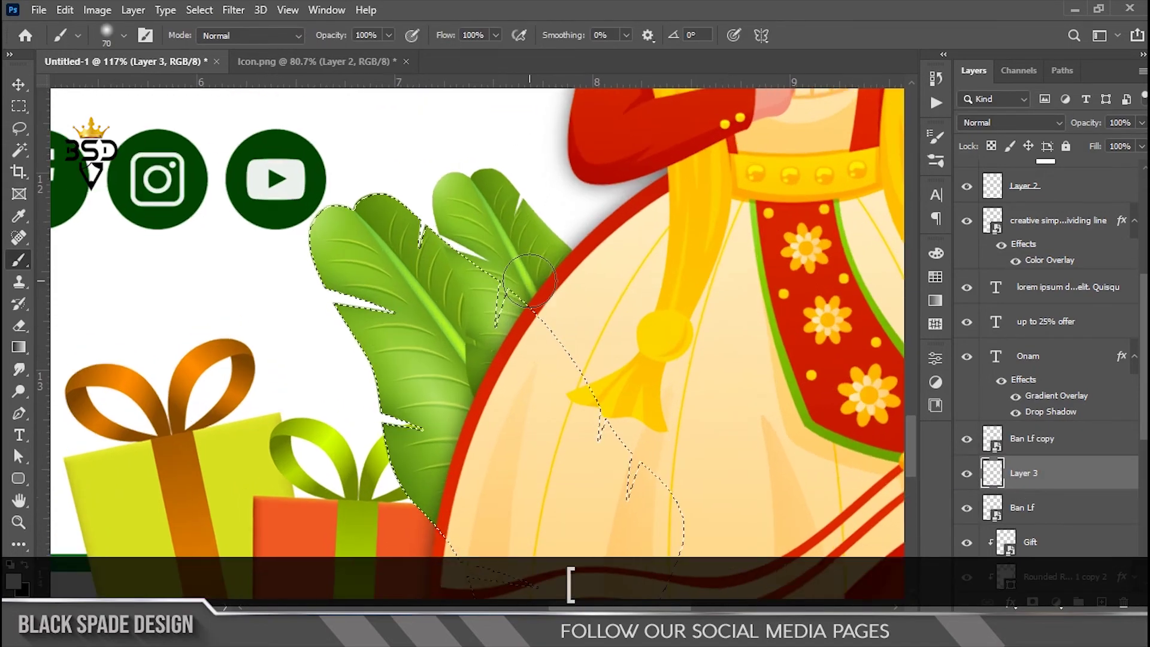
{"action": "key", "text": "x"}
{"action": "left_click_drag", "start_coordinate": [475, 284], "coordinate": [490, 402]}
{"action": "left_click_drag", "start_coordinate": [471, 258], "coordinate": [460, 228]}
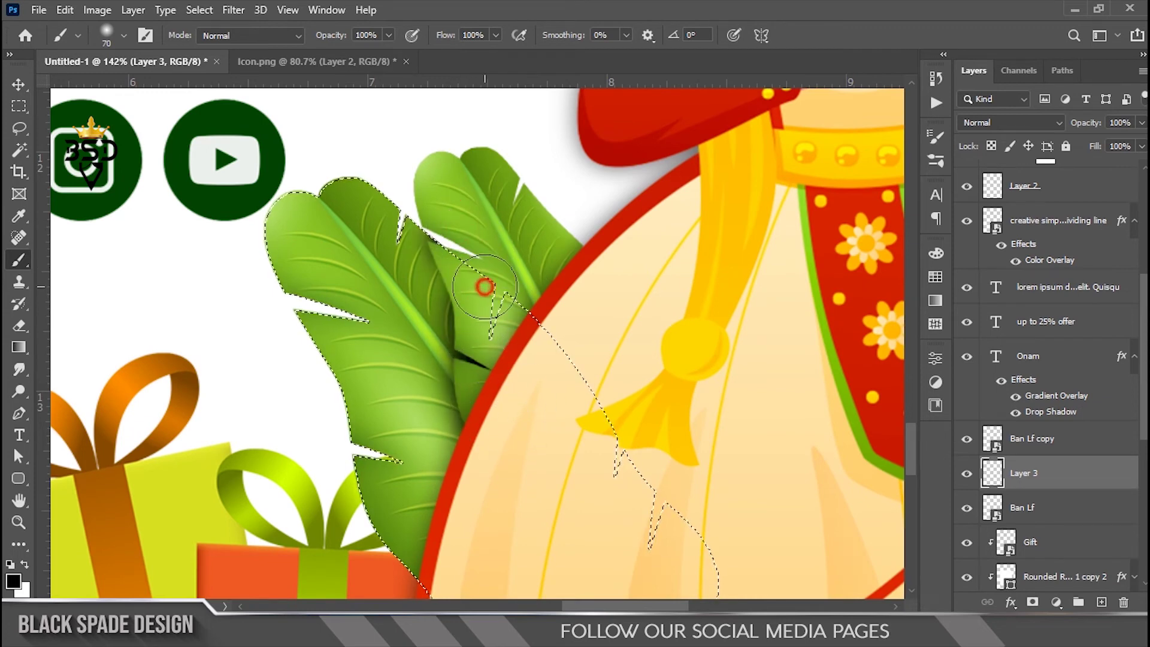
{"action": "key", "text": "ctrl+d"}
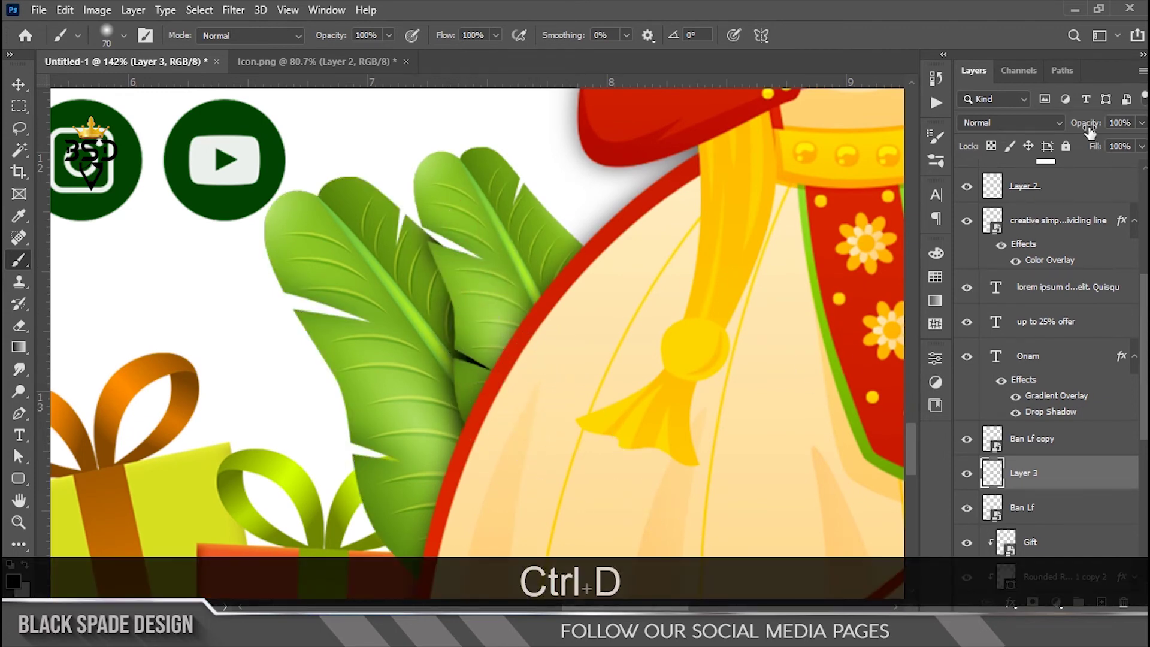
{"action": "left_click_drag", "start_coordinate": [1089, 131], "coordinate": [1072, 128]}
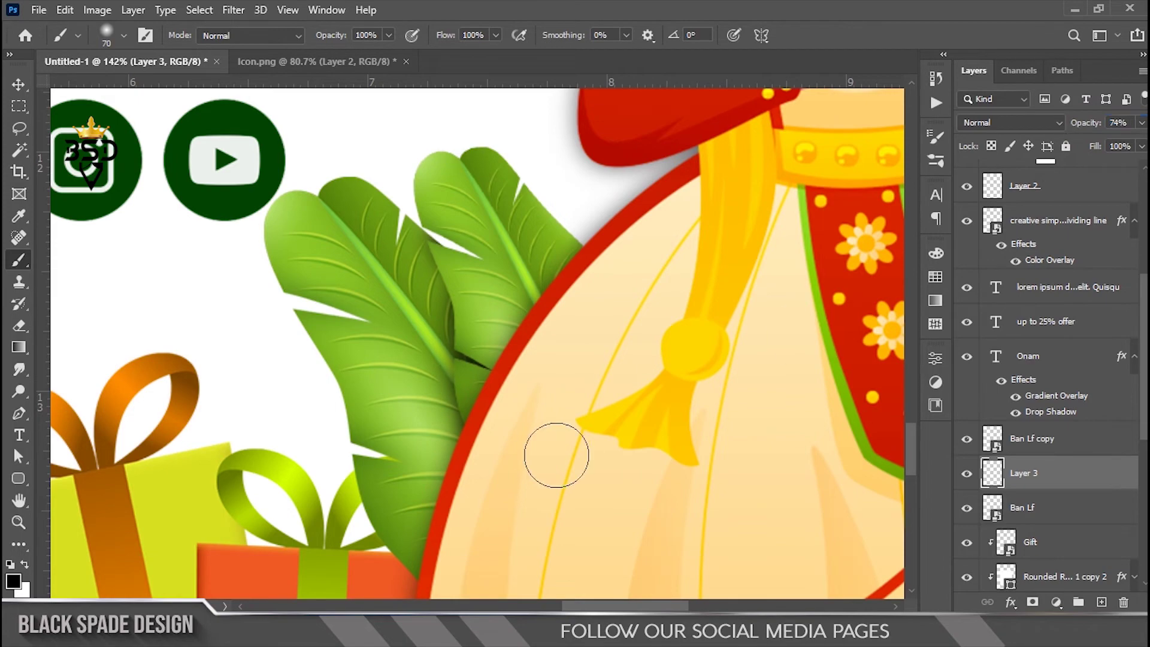
Clip Ban Lf copy, Layer 3 and Ban Lf to the white panel and move all three layers below Gift
{"action": "scroll", "coordinate": [545, 454], "scroll_direction": "down", "scroll_amount": 12}
{"action": "scroll", "coordinate": [545, 455], "scroll_direction": "up", "scroll_amount": 1}
{"action": "left_click", "coordinate": [1047, 441]}
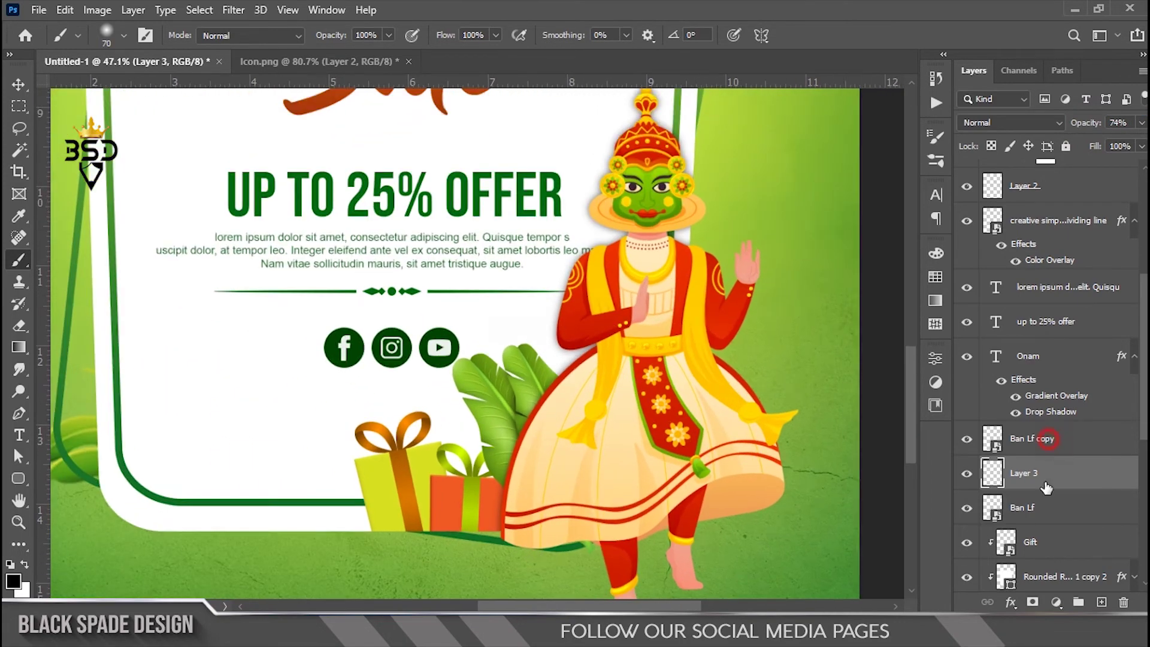
{"action": "left_click", "coordinate": [1041, 505], "text": "shift"}
{"action": "right_click", "coordinate": [1041, 505]}
{"action": "left_click", "coordinate": [1072, 496]}
{"action": "left_click_drag", "start_coordinate": [1051, 515], "coordinate": [1048, 557]}
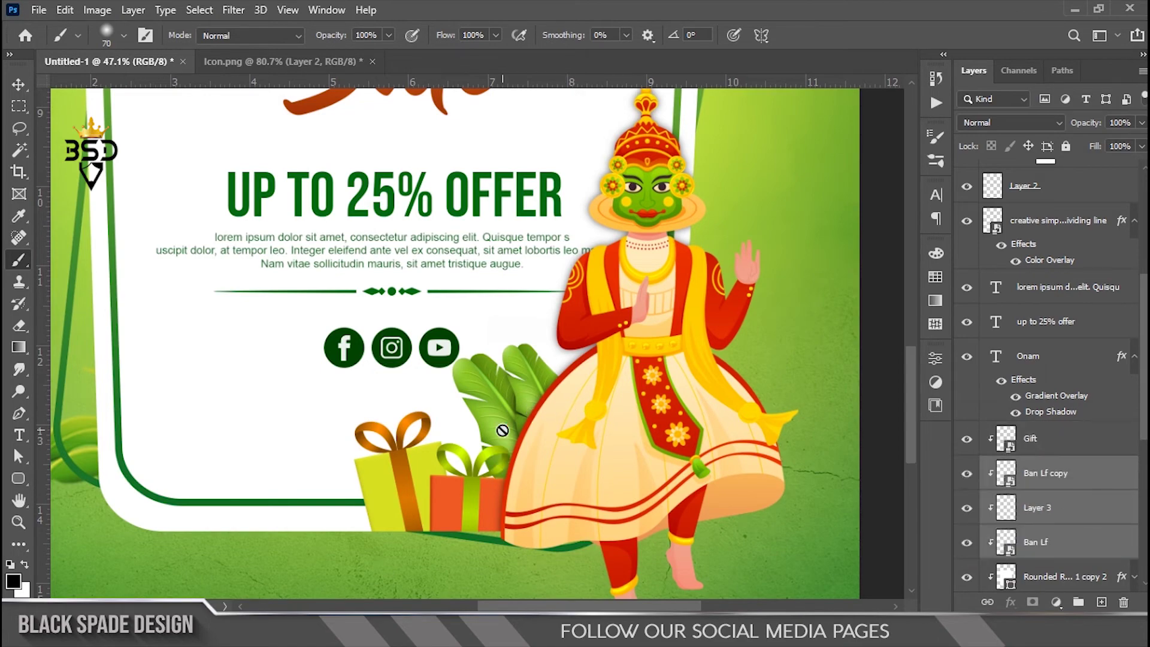
Examine how the clipped banana leaves sit behind the gift boxes and the dancer, and review the whole poster
{"action": "scroll", "coordinate": [502, 430], "scroll_direction": "down", "scroll_amount": 2}
{"action": "scroll", "coordinate": [499, 476], "scroll_direction": "up", "scroll_amount": 3}
{"action": "key", "text": "space"}
{"action": "left_click_drag", "start_coordinate": [500, 476], "coordinate": [517, 414]}
{"action": "key", "text": "v"}
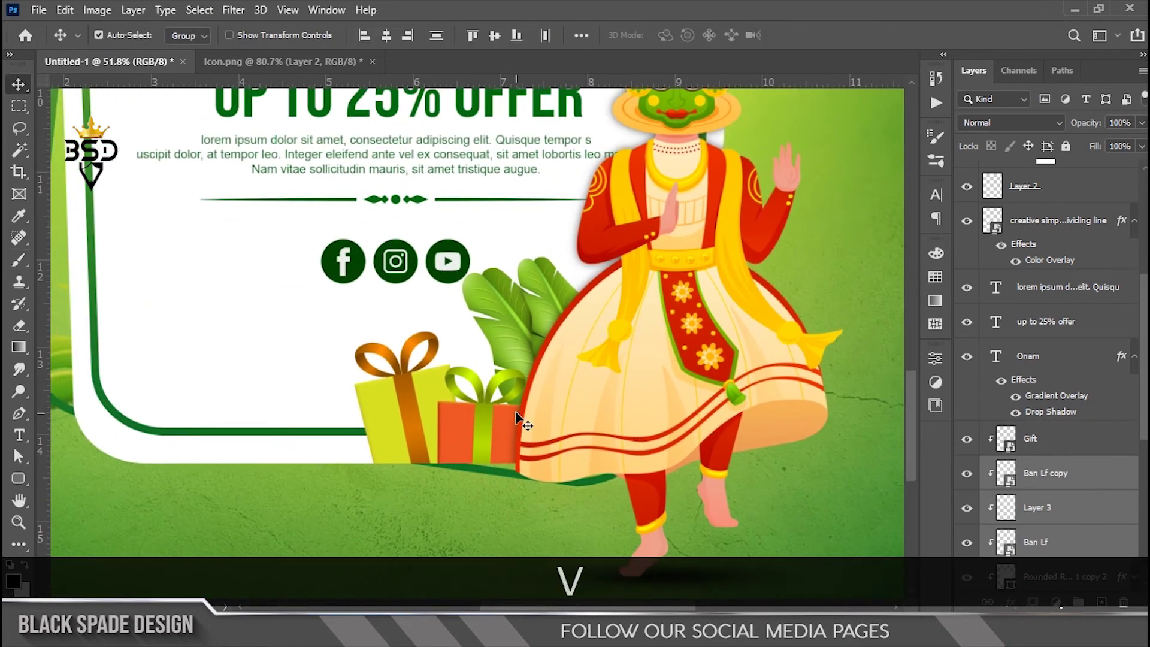
{"action": "scroll", "coordinate": [520, 419], "scroll_direction": "down", "scroll_amount": 2}
{"action": "key", "text": "space"}
{"action": "scroll", "coordinate": [421, 590], "scroll_direction": "down", "scroll_amount": 1}
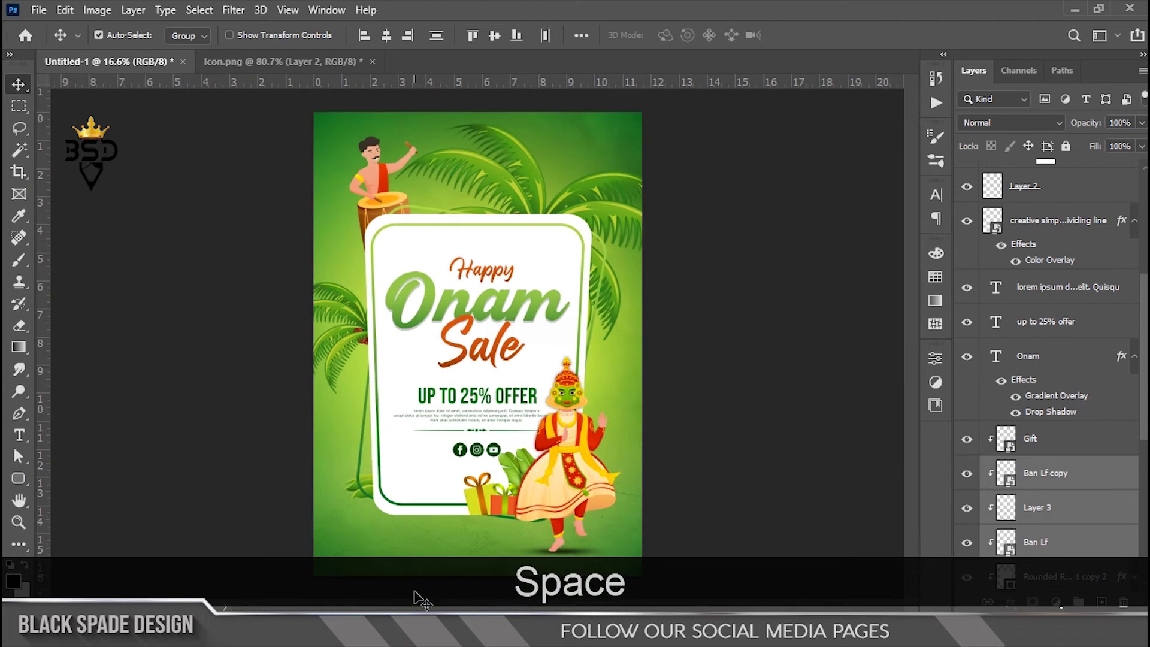
Open Leaf.png as its own document and cut the upper pair of leaves onto a new layer with a lasso selection
{"action": "left_click", "coordinate": [398, 631]}
{"action": "left_click", "coordinate": [894, 233]}
{"action": "left_click_drag", "start_coordinate": [895, 240], "coordinate": [483, 277]}
{"action": "left_click", "coordinate": [19, 127]}
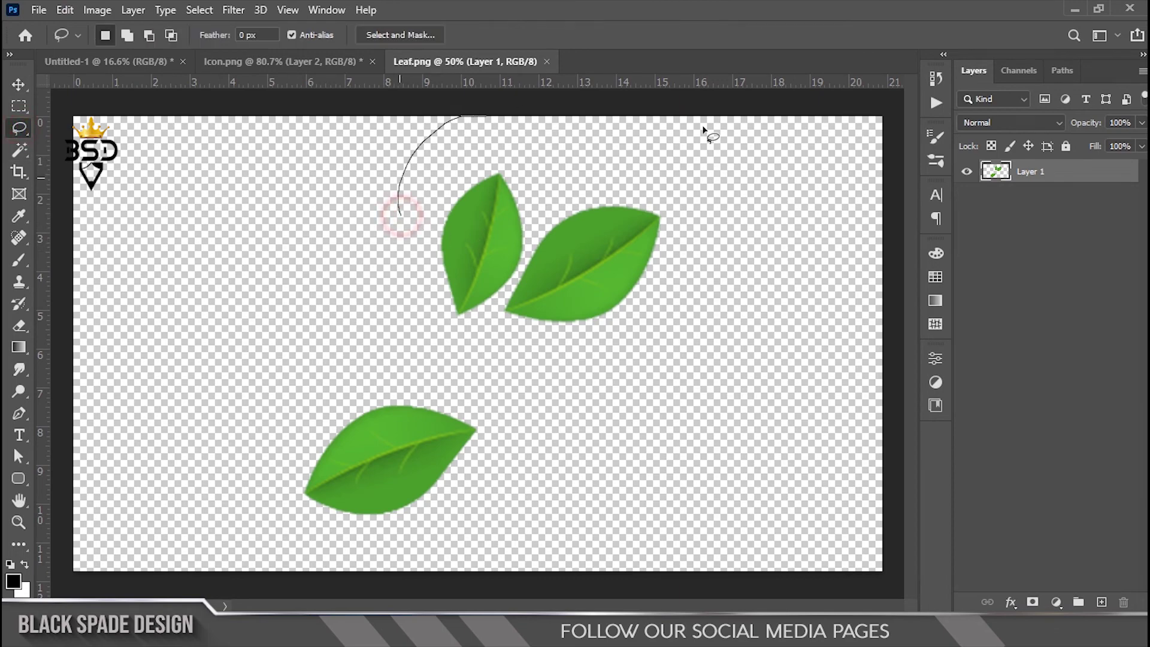
{"action": "left_click_drag", "start_coordinate": [400, 263], "coordinate": [400, 246]}
{"action": "right_click", "coordinate": [556, 254]}
{"action": "left_click", "coordinate": [634, 388]}
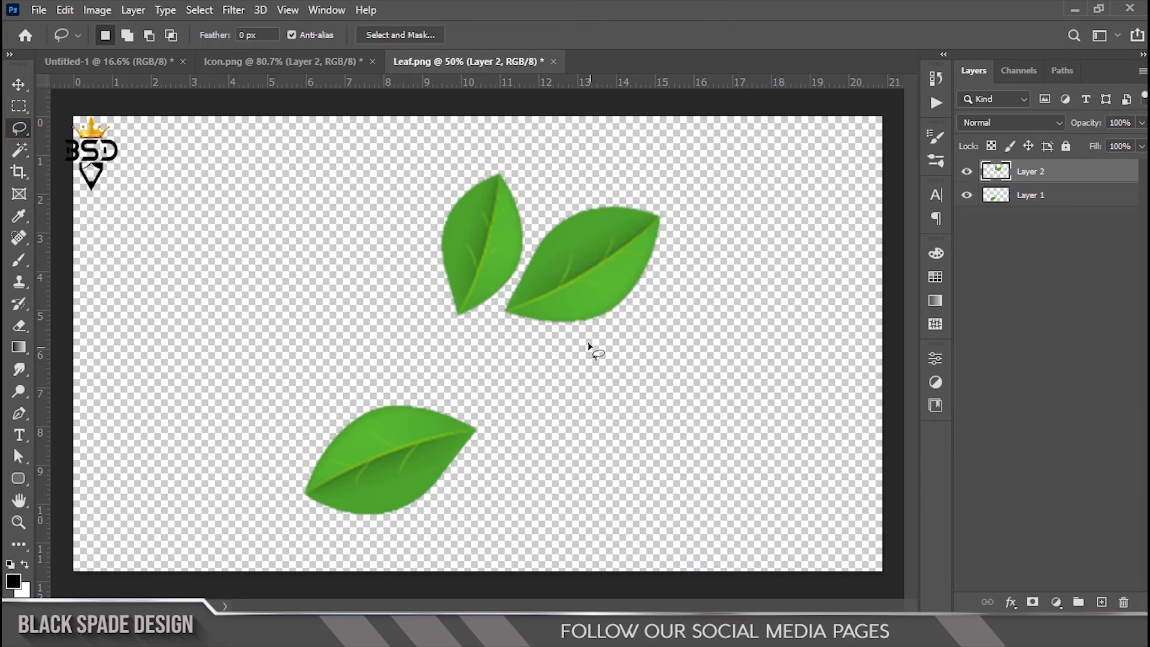
Bring the leaf pair into the Untitled-1 poster and move its layer directly above the Onam text, outside the clipping group
{"action": "key", "text": "v"}
{"action": "left_click_drag", "start_coordinate": [578, 264], "coordinate": [143, 66]}
{"action": "left_click_drag", "start_coordinate": [423, 467], "coordinate": [435, 467]}
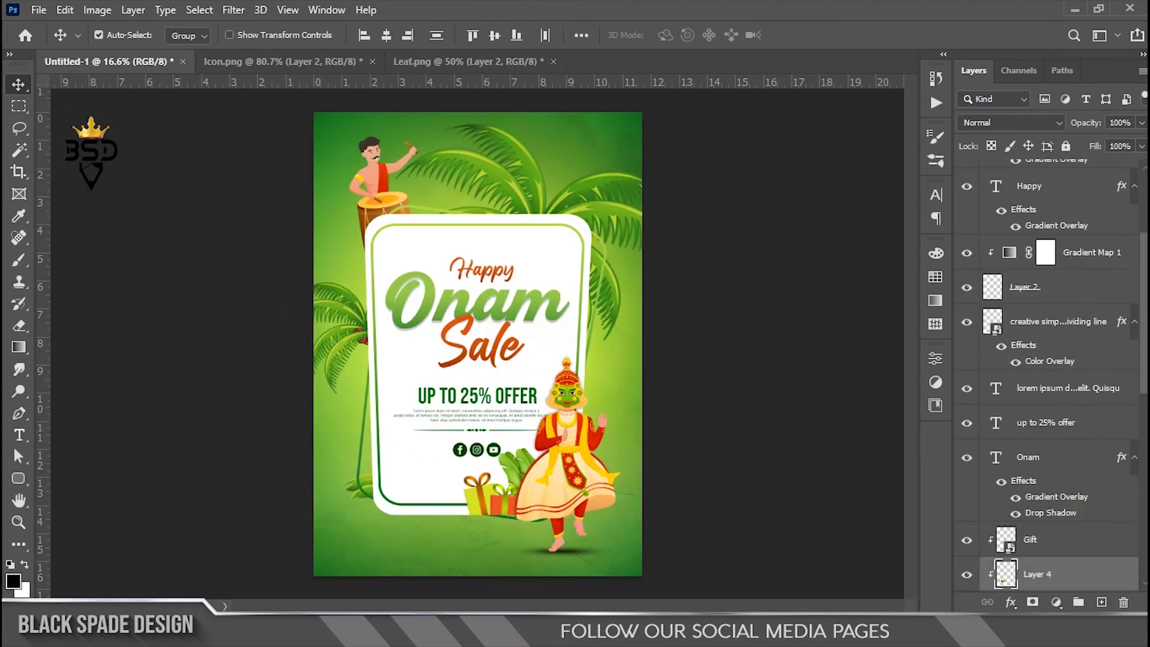
{"action": "left_click_drag", "start_coordinate": [1045, 580], "coordinate": [1039, 435]}
Scale the leaf pair down to a small accent, left of and slightly below the social icons on the white panel
{"action": "scroll", "coordinate": [437, 485], "scroll_direction": "up", "scroll_amount": 4}
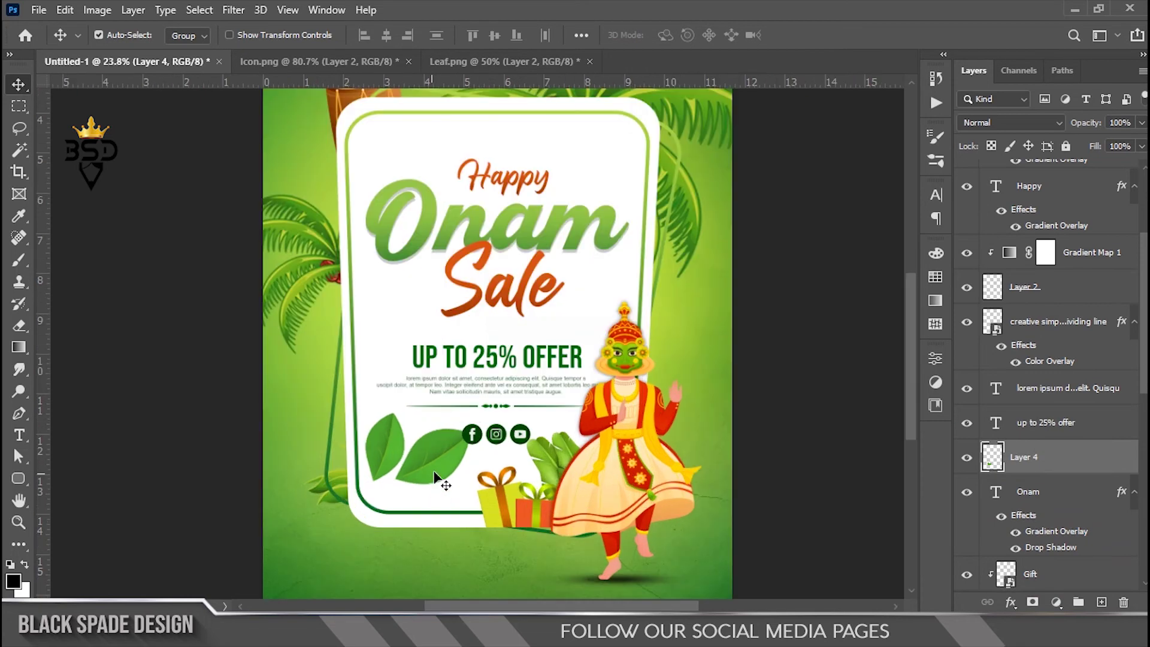
{"action": "left_click_drag", "start_coordinate": [430, 463], "coordinate": [437, 419]}
{"action": "key", "text": "ctrl+t"}
{"action": "left_click_drag", "start_coordinate": [485, 347], "coordinate": [462, 431]}
{"action": "key", "text": "Return"}
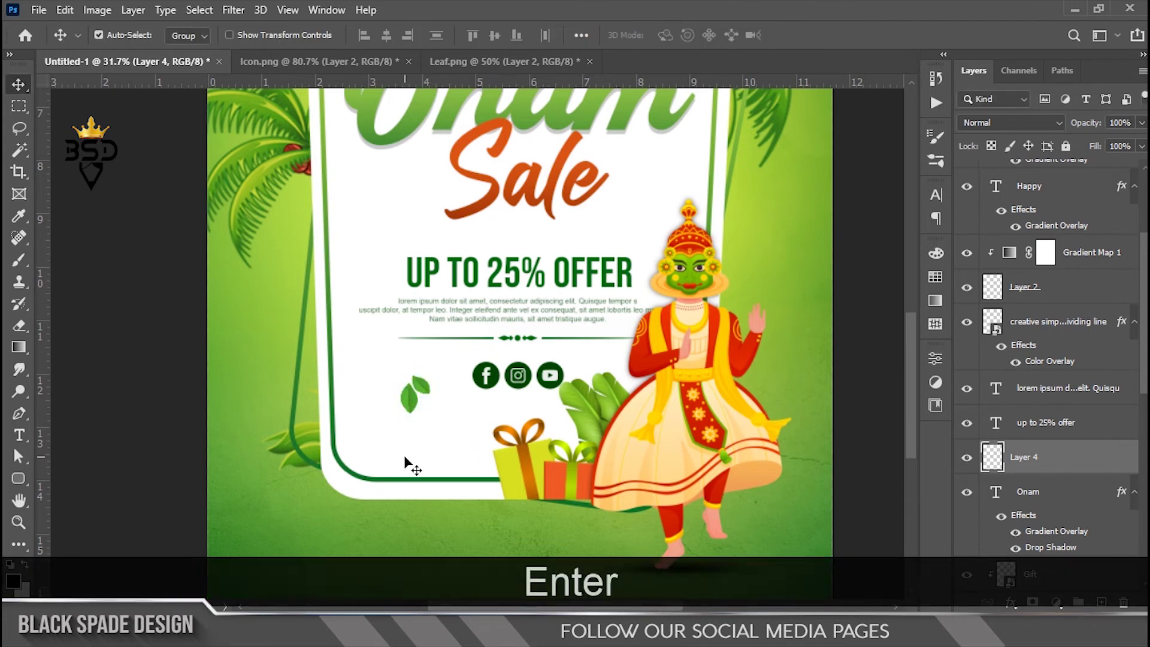
Duplicate the small leaf pair above the "m" of Onam and rotate the copy to rest over the letter
{"action": "scroll", "coordinate": [412, 464], "scroll_direction": "down", "scroll_amount": 2}
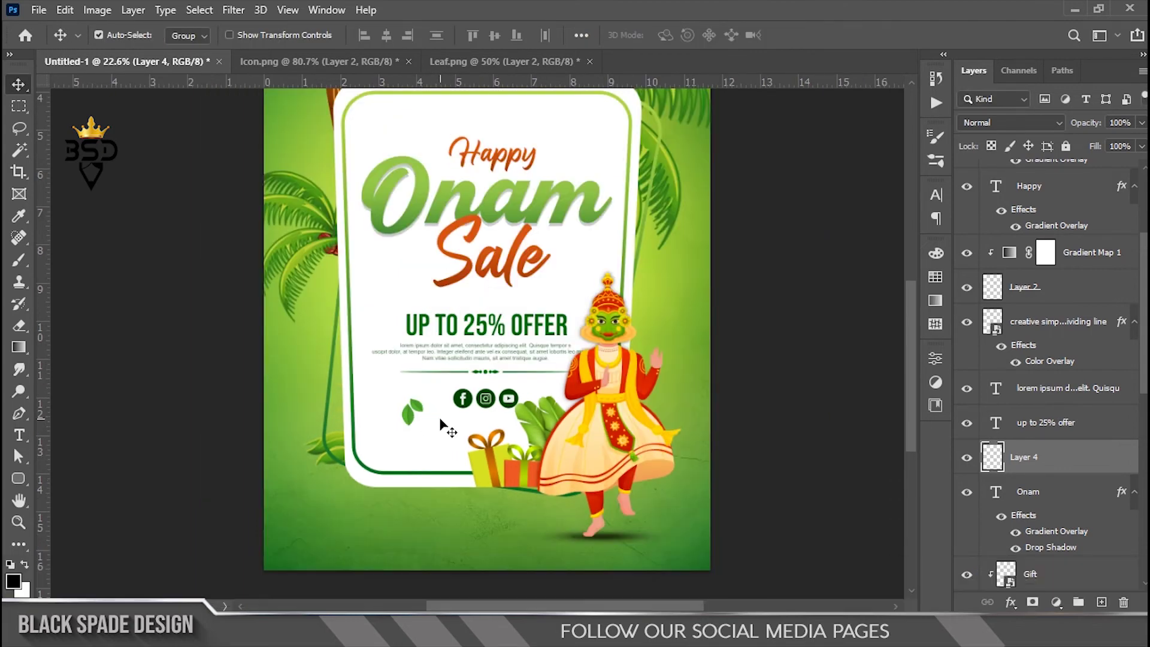
{"action": "scroll", "coordinate": [420, 413], "scroll_direction": "up", "scroll_amount": 2}
{"action": "left_click_drag", "start_coordinate": [336, 484], "coordinate": [546, 179]}
{"action": "key", "text": "ctrl+t"}
{"action": "left_click_drag", "start_coordinate": [523, 136], "coordinate": [513, 257]}
{"action": "key", "text": "Return"}
Bring the single leaf from Leaf.png into the poster and scale it down in the white panel's upper-left corner
{"action": "left_click", "coordinate": [535, 62]}
{"action": "right_click", "coordinate": [403, 447]}
{"action": "left_click", "coordinate": [414, 460]}
{"action": "left_click_drag", "start_coordinate": [408, 460], "coordinate": [360, 187]}
{"action": "scroll", "coordinate": [321, 133], "scroll_direction": "up", "scroll_amount": 1}
{"action": "key", "text": "ctrl+t"}
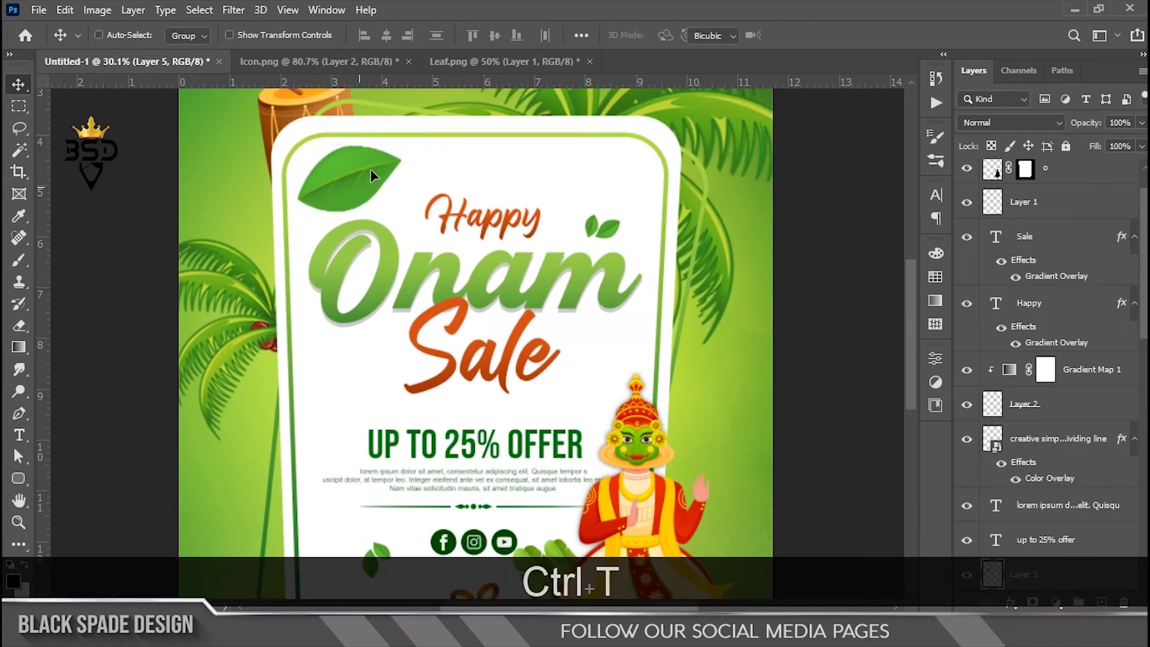
{"action": "left_click_drag", "start_coordinate": [401, 144], "coordinate": [366, 165]}
{"action": "key", "text": "Return"}
{"action": "key", "text": "ctrl+0"}
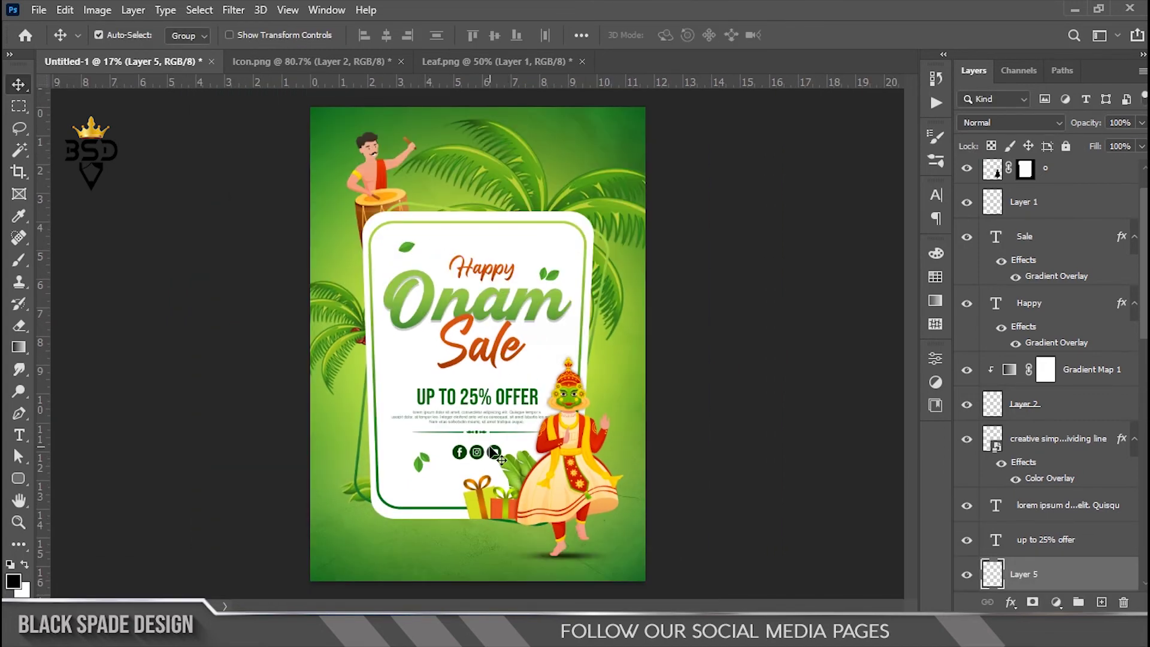
Place the flying birds image into the poster directly above the color wall layer
{"action": "scroll", "coordinate": [493, 448], "scroll_direction": "down", "scroll_amount": 4}
{"action": "scroll", "coordinate": [494, 335], "scroll_direction": "up", "scroll_amount": 6}
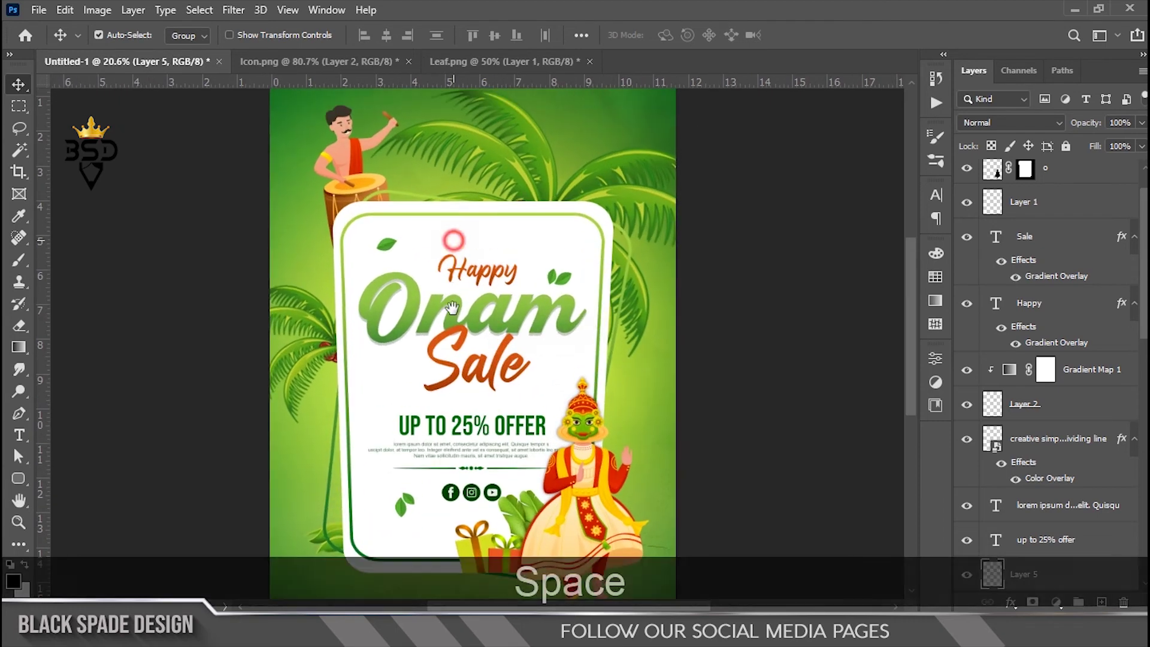
{"action": "left_click_drag", "start_coordinate": [454, 241], "coordinate": [452, 357]}
{"action": "scroll", "coordinate": [1053, 389], "scroll_direction": "down", "scroll_amount": 3}
{"action": "scroll", "coordinate": [1053, 389], "scroll_direction": "down", "scroll_amount": 5}
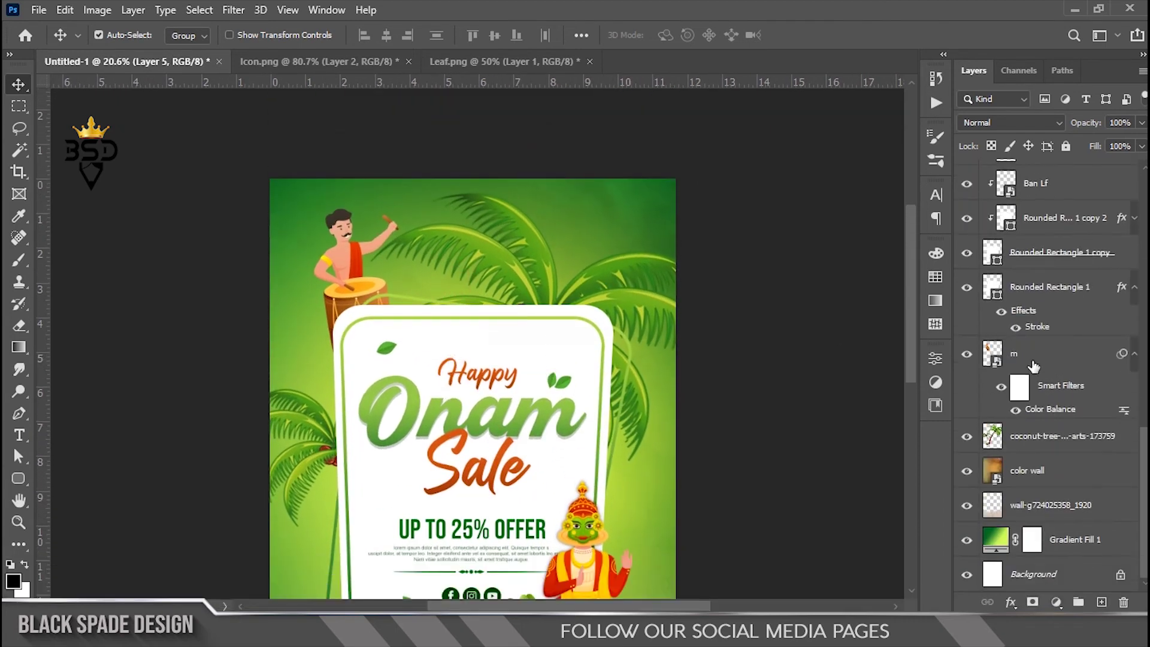
{"action": "left_click", "coordinate": [1029, 470]}
{"action": "left_click", "coordinate": [386, 602]}
{"action": "left_click", "coordinate": [321, 222]}
{"action": "left_click_drag", "start_coordinate": [318, 230], "coordinate": [549, 242]}
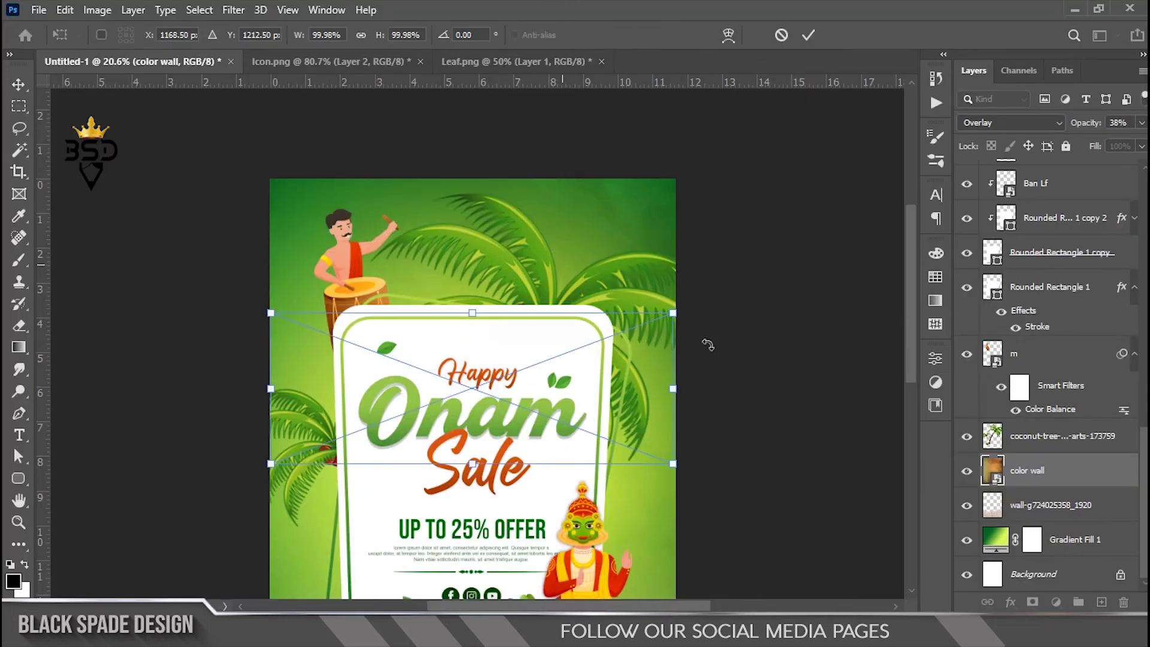
Scale the flying birds down to a small flock and place them in the poster's upper right between the palm fronds
{"action": "left_click_drag", "start_coordinate": [673, 311], "coordinate": [598, 255]}
{"action": "left_click_drag", "start_coordinate": [554, 334], "coordinate": [610, 231]}
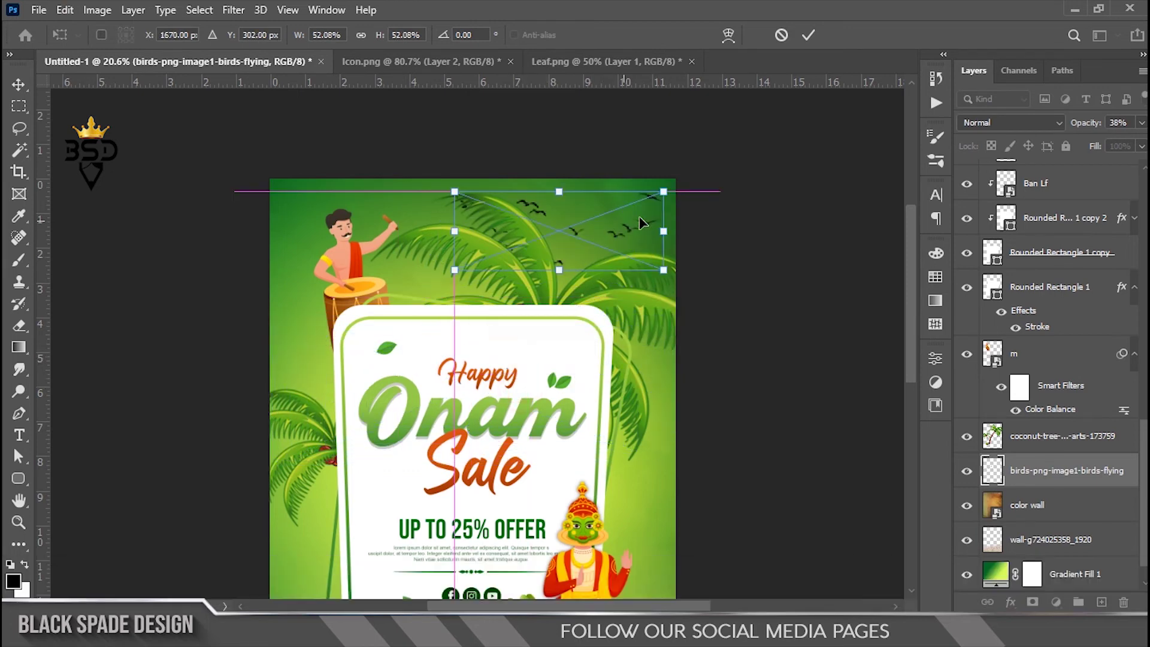
{"action": "left_click_drag", "start_coordinate": [668, 188], "coordinate": [574, 230]}
{"action": "key", "text": "Return"}
Set the birds layer's blend mode to Luminosity and reduce its opacity to about 50%
{"action": "left_click", "coordinate": [994, 123]}
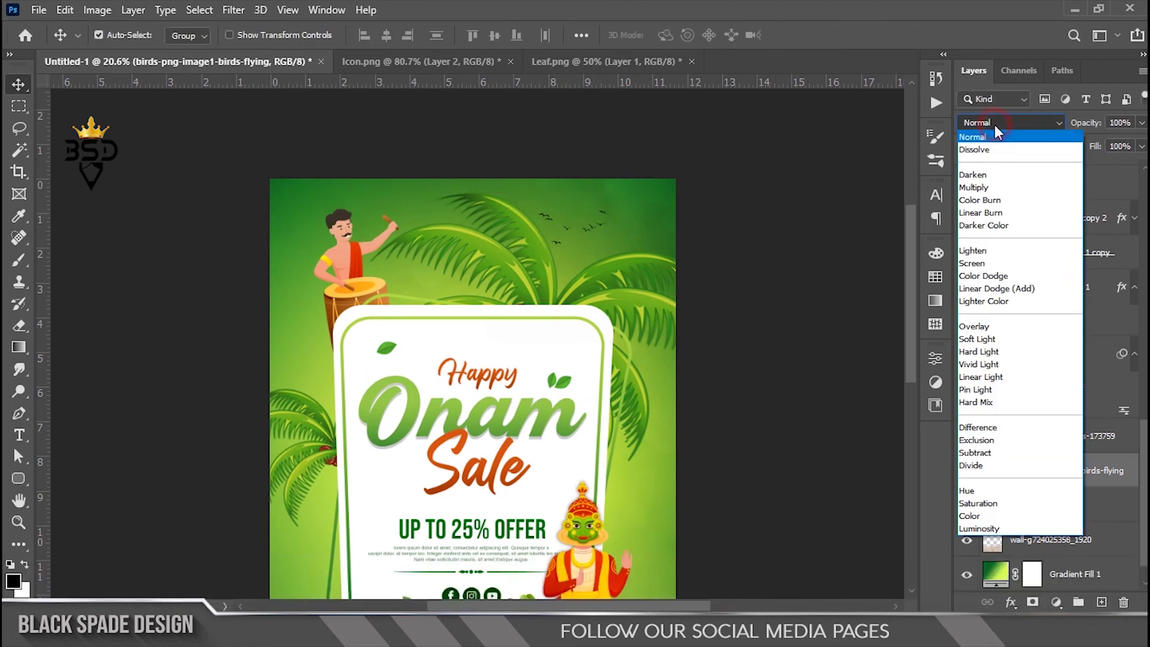
{"action": "left_click", "coordinate": [994, 528]}
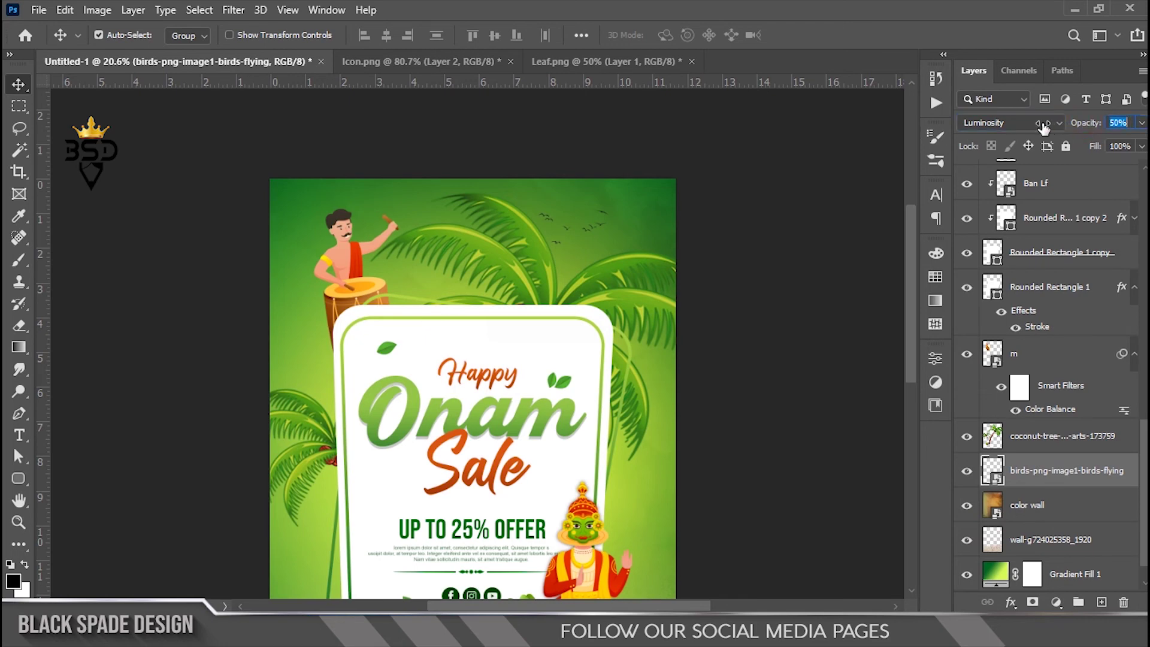
{"action": "left_click", "coordinate": [441, 466]}
Scale the lorem ipsum paragraph below the offer heading to 103.81% about its centre
{"action": "scroll", "coordinate": [474, 456], "scroll_direction": "down", "scroll_amount": 2}
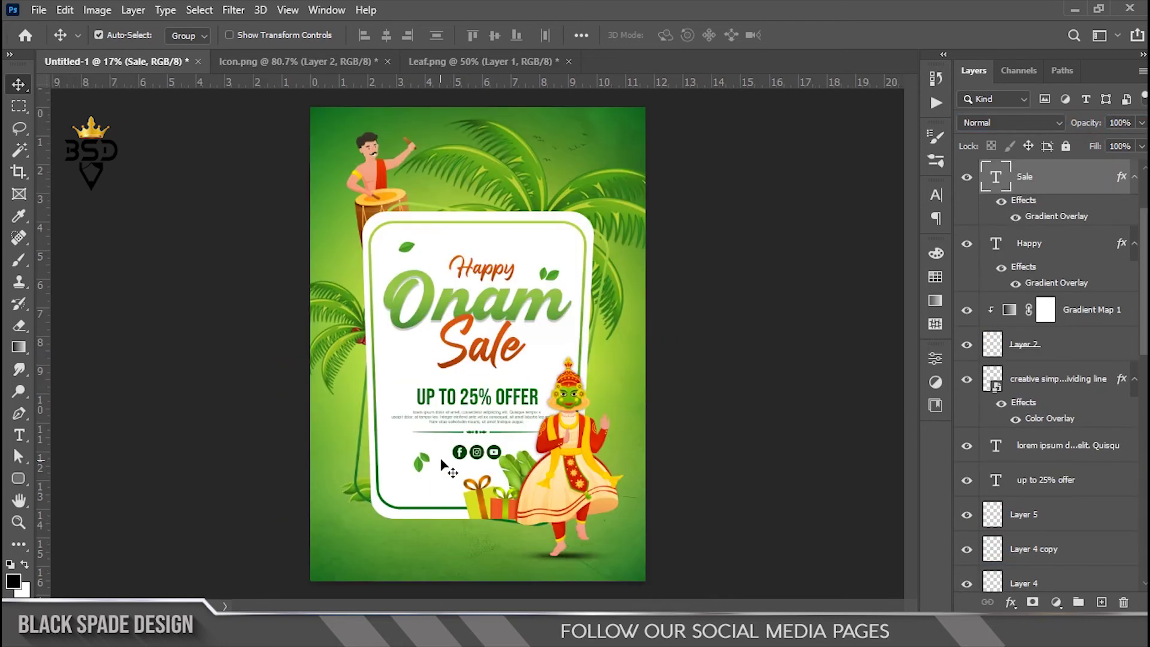
{"action": "scroll", "coordinate": [509, 434], "scroll_direction": "up", "scroll_amount": 2}
{"action": "scroll", "coordinate": [504, 422], "scroll_direction": "up", "scroll_amount": 2}
{"action": "left_click_drag", "start_coordinate": [500, 428], "coordinate": [496, 351]}
{"action": "scroll", "coordinate": [497, 353], "scroll_direction": "up", "scroll_amount": 1}
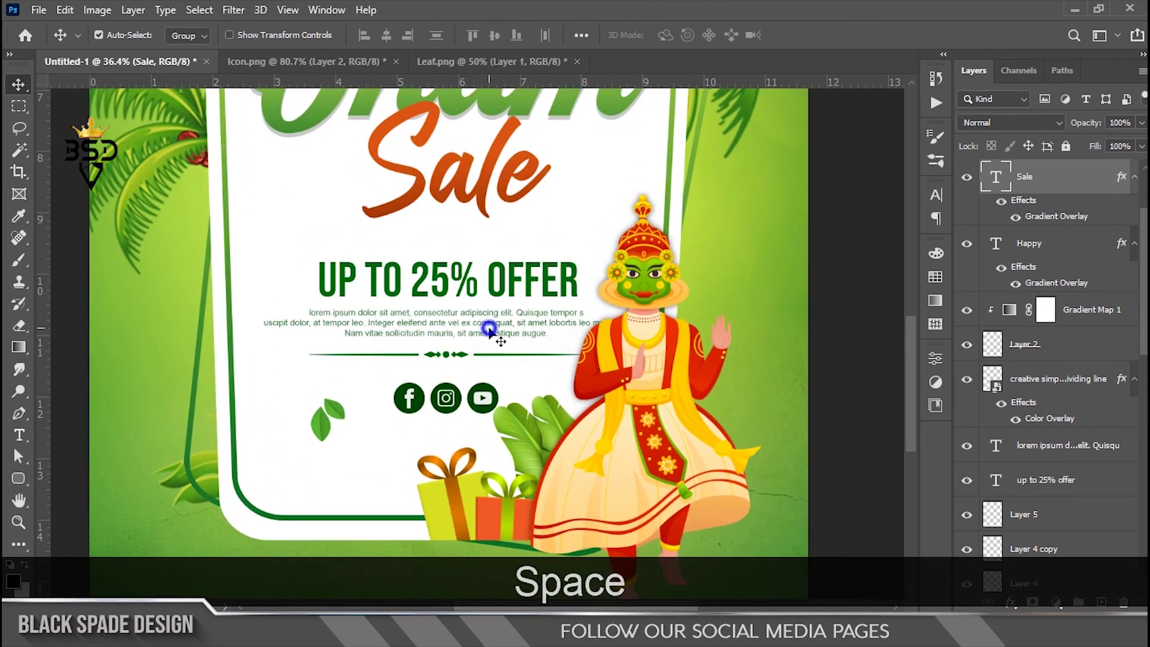
{"action": "right_click", "coordinate": [490, 328]}
{"action": "left_click", "coordinate": [506, 333]}
{"action": "scroll", "coordinate": [504, 329], "scroll_direction": "up", "scroll_amount": 1}
{"action": "key", "text": "ctrl+t"}
{"action": "scroll", "coordinate": [566, 324], "scroll_direction": "up", "scroll_amount": 2}
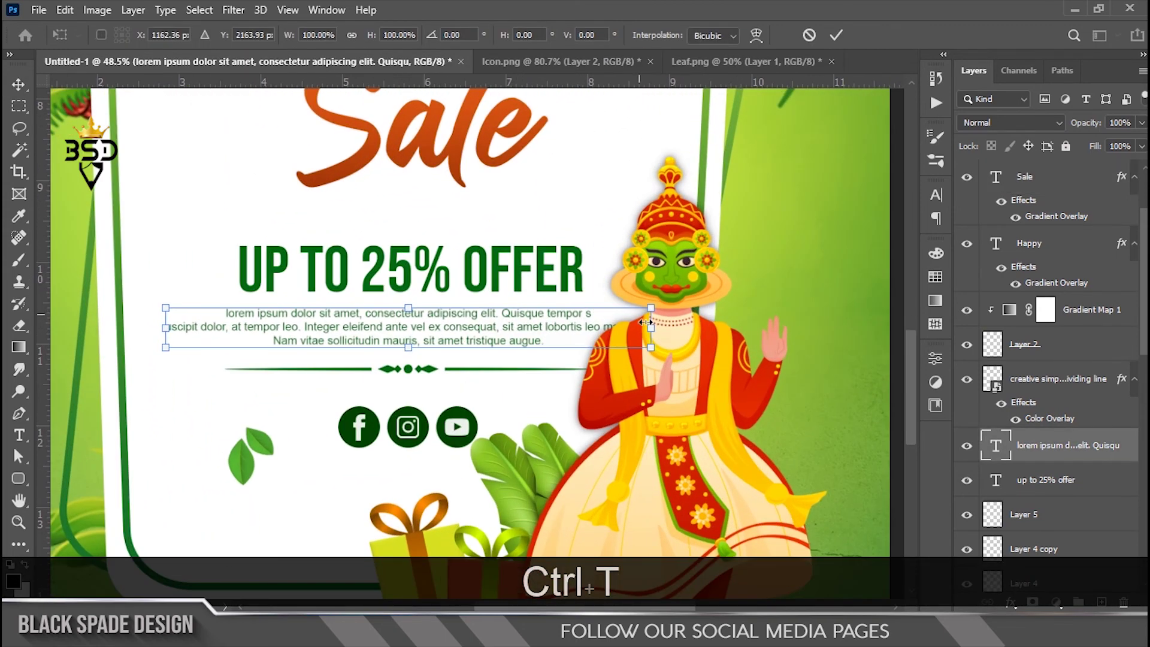
{"action": "left_click_drag", "start_coordinate": [646, 321], "coordinate": [655, 321]}
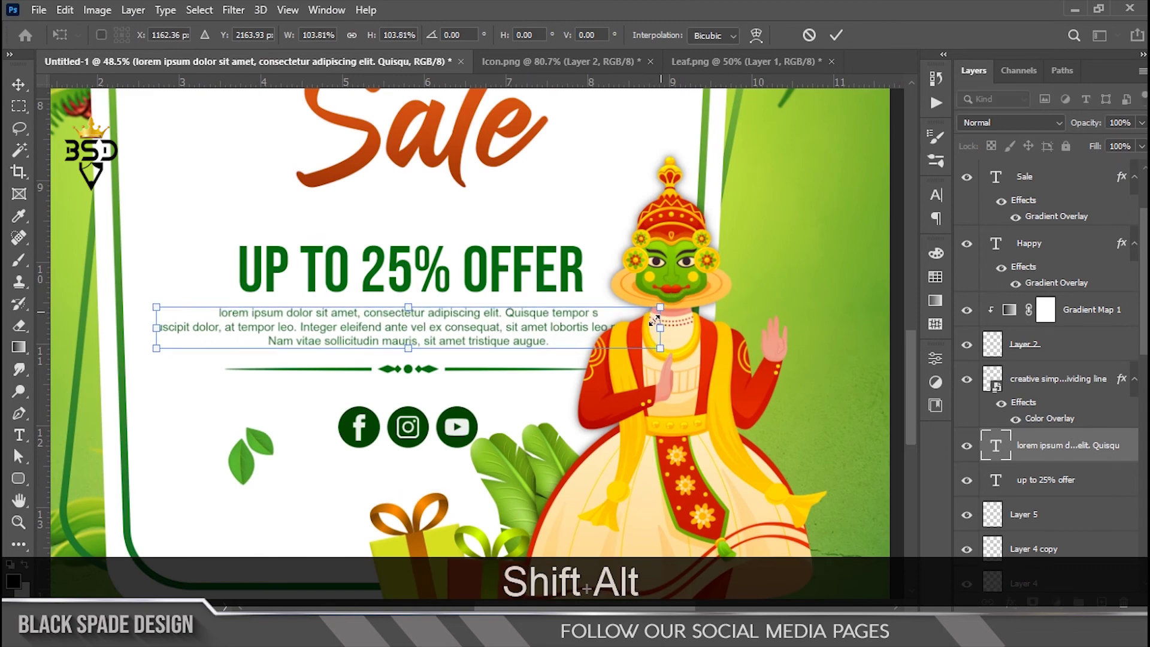
{"action": "key", "text": "Return"}
Nudge the UP TO 25% OFFER heading slightly upward, away from the paragraph
{"action": "left_click", "coordinate": [407, 275]}
{"action": "key", "text": "Up"}
{"action": "key", "text": "Up"}
{"action": "key", "text": "Up"}
Add a new layer above o copy, fill it with the white background colour, and set its Fill to 0%
{"action": "scroll", "coordinate": [407, 274], "scroll_direction": "down", "scroll_amount": 5}
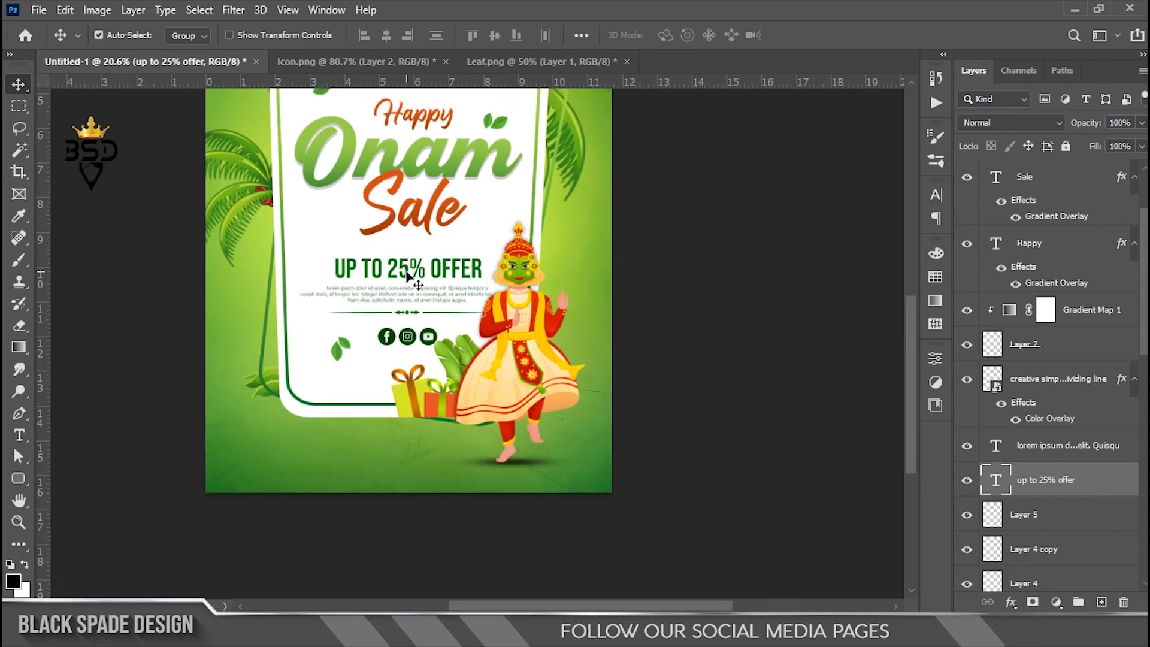
{"action": "scroll", "coordinate": [410, 294], "scroll_direction": "down", "scroll_amount": 2}
{"action": "key", "text": "space"}
{"action": "scroll", "coordinate": [494, 342], "scroll_direction": "down", "scroll_amount": 2}
{"action": "scroll", "coordinate": [1057, 387], "scroll_direction": "up", "scroll_amount": 3}
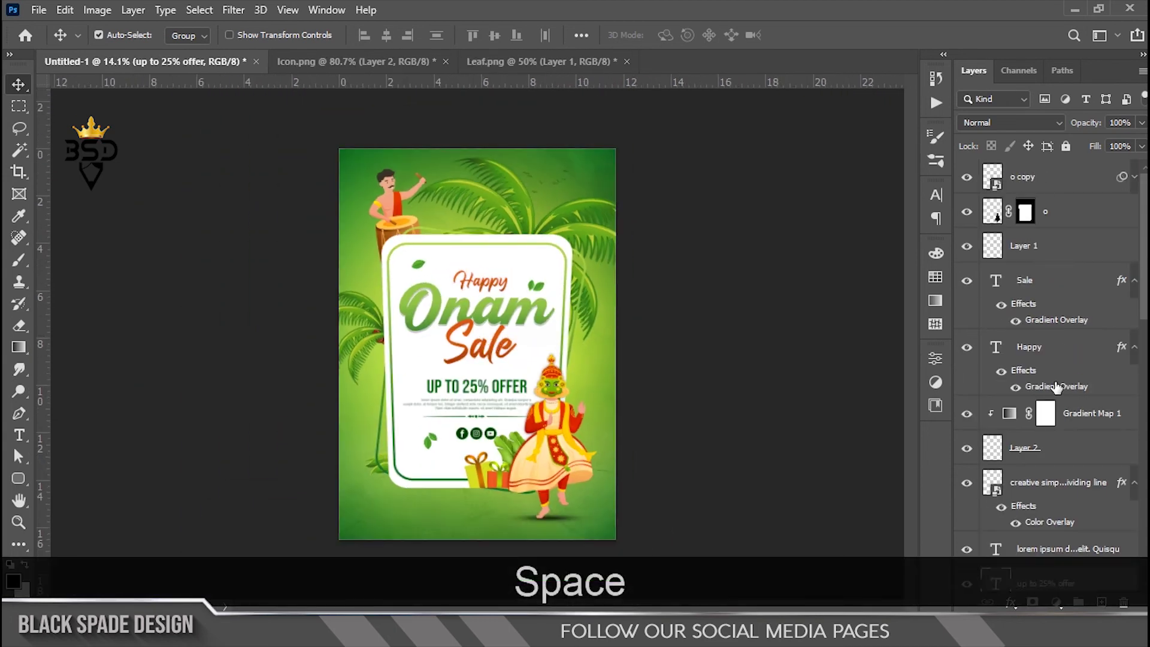
{"action": "left_click", "coordinate": [1067, 174]}
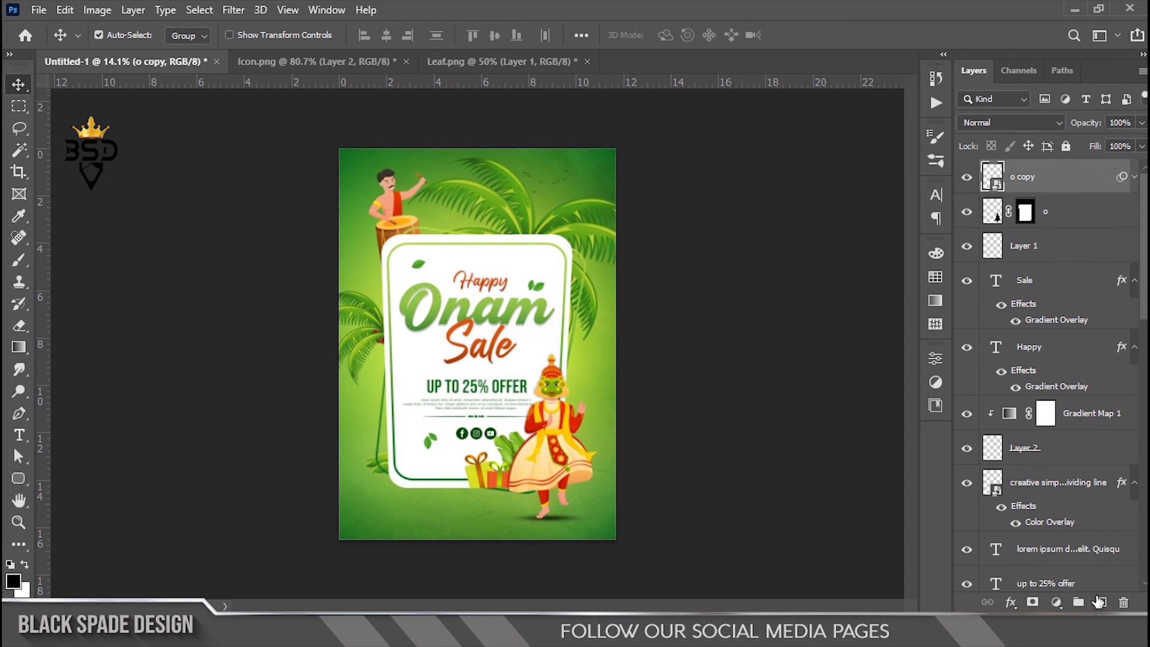
{"action": "left_click", "coordinate": [1101, 603]}
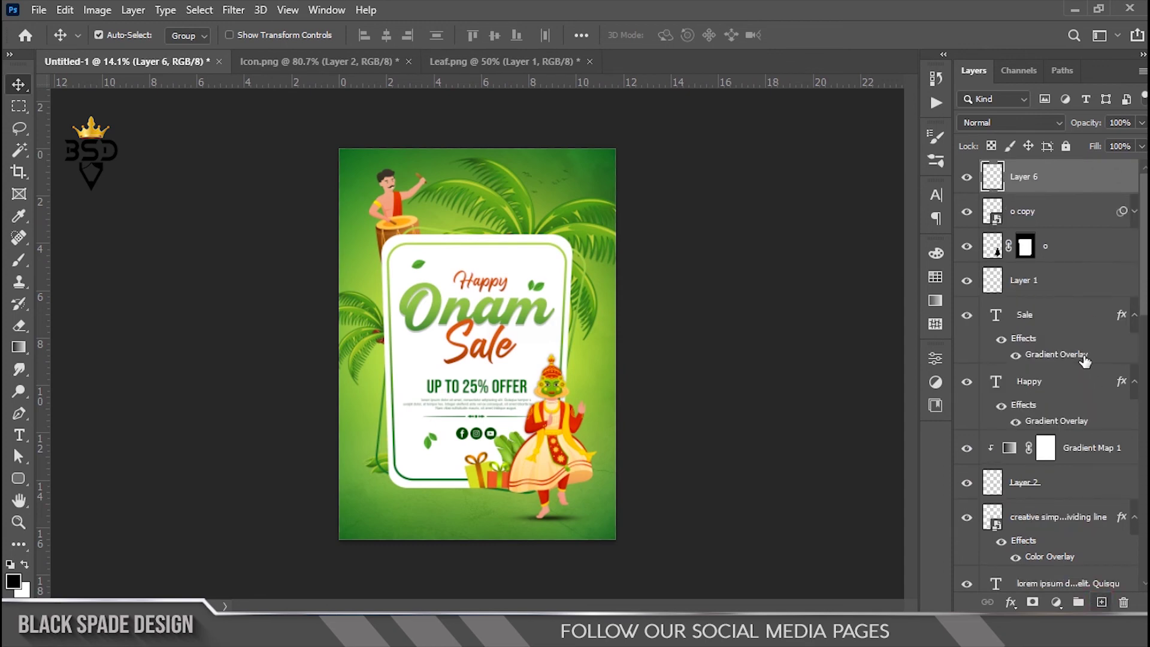
{"action": "key", "text": "ctrl+BackSpace"}
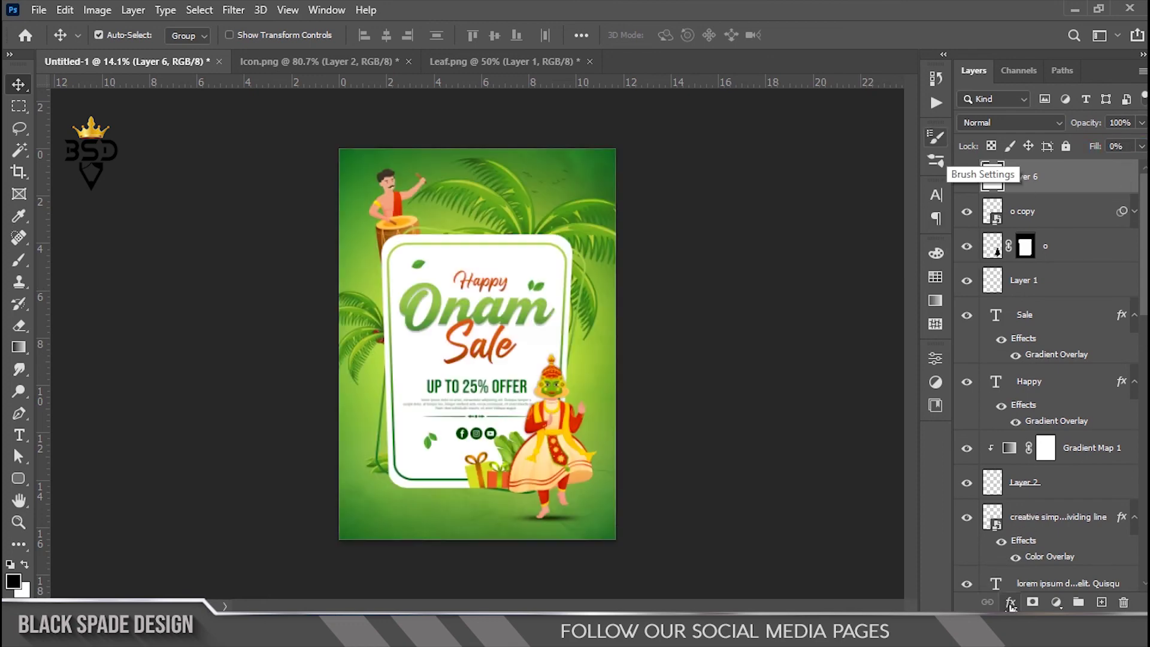
Add a Stroke effect to Layer 6 with a solid Color fill type in white (ffffff)
{"action": "left_click", "coordinate": [1012, 603]}
{"action": "left_click", "coordinate": [1042, 481]}
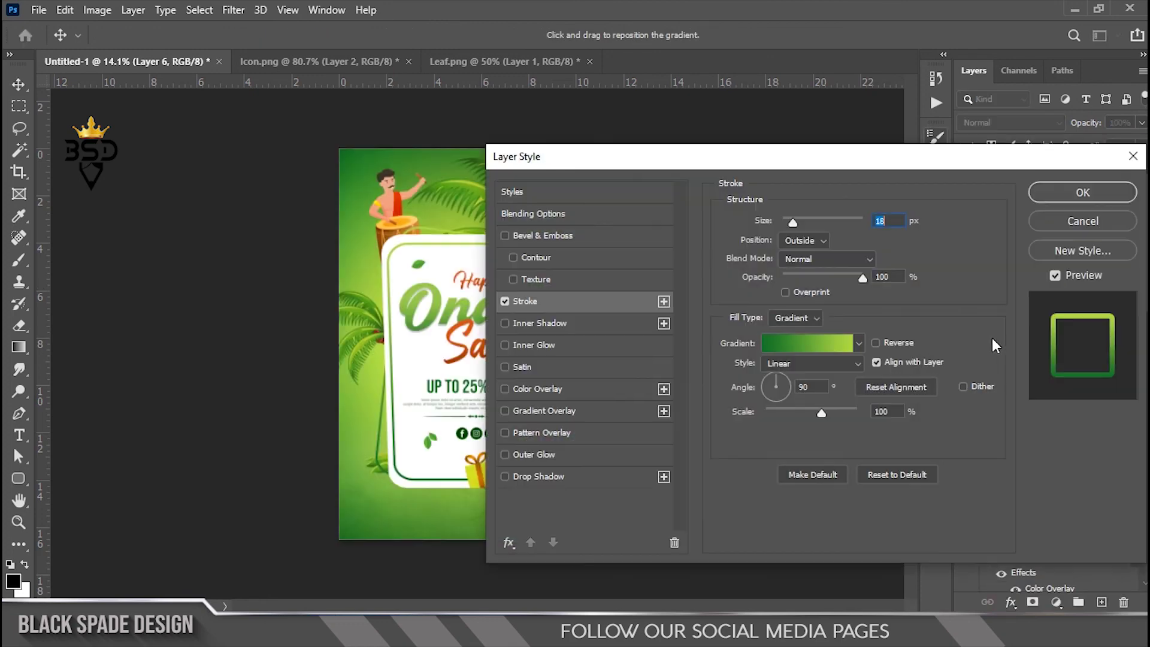
{"action": "left_click", "coordinate": [797, 318]}
{"action": "left_click", "coordinate": [791, 333]}
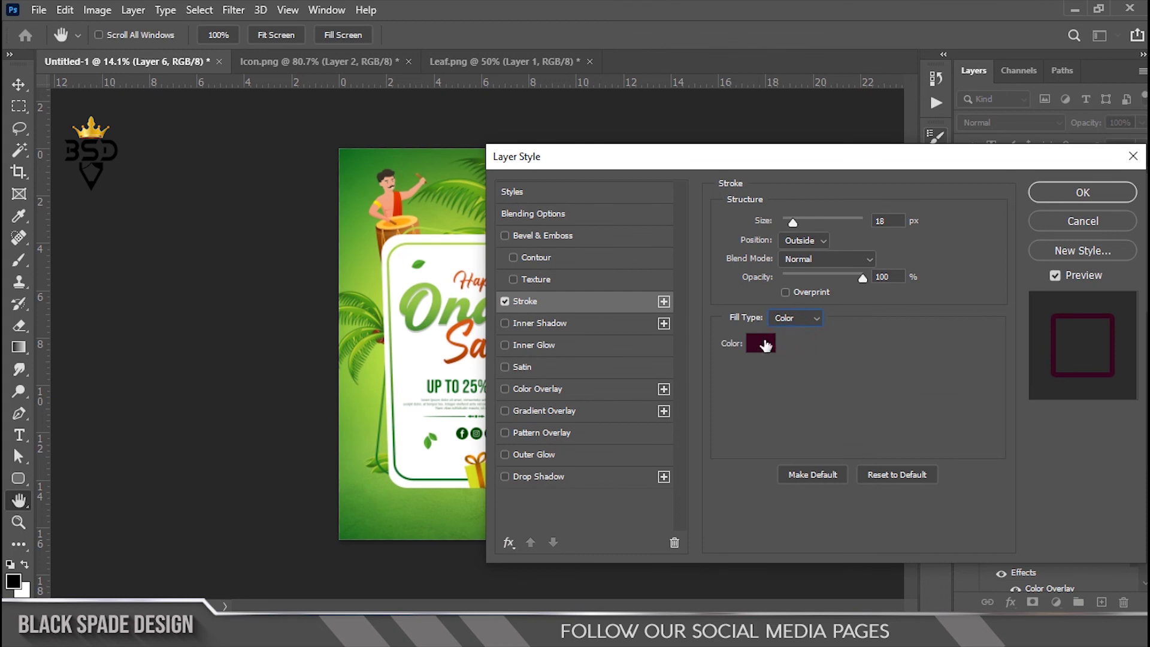
{"action": "left_click", "coordinate": [762, 343]}
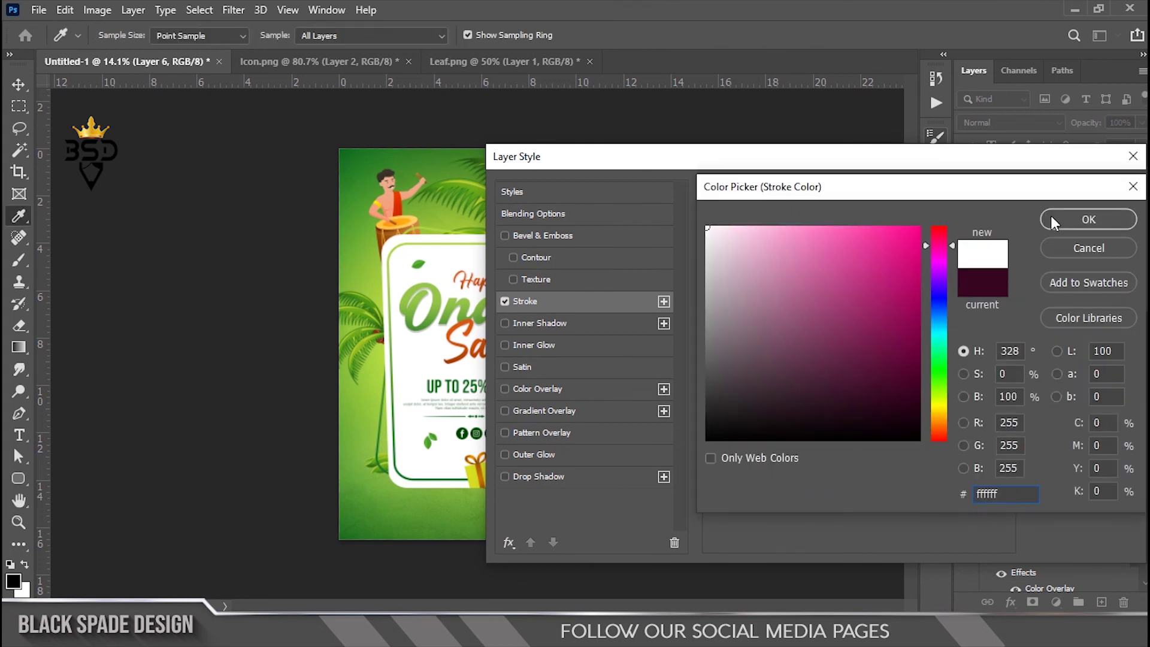
{"action": "left_click", "coordinate": [1046, 218]}
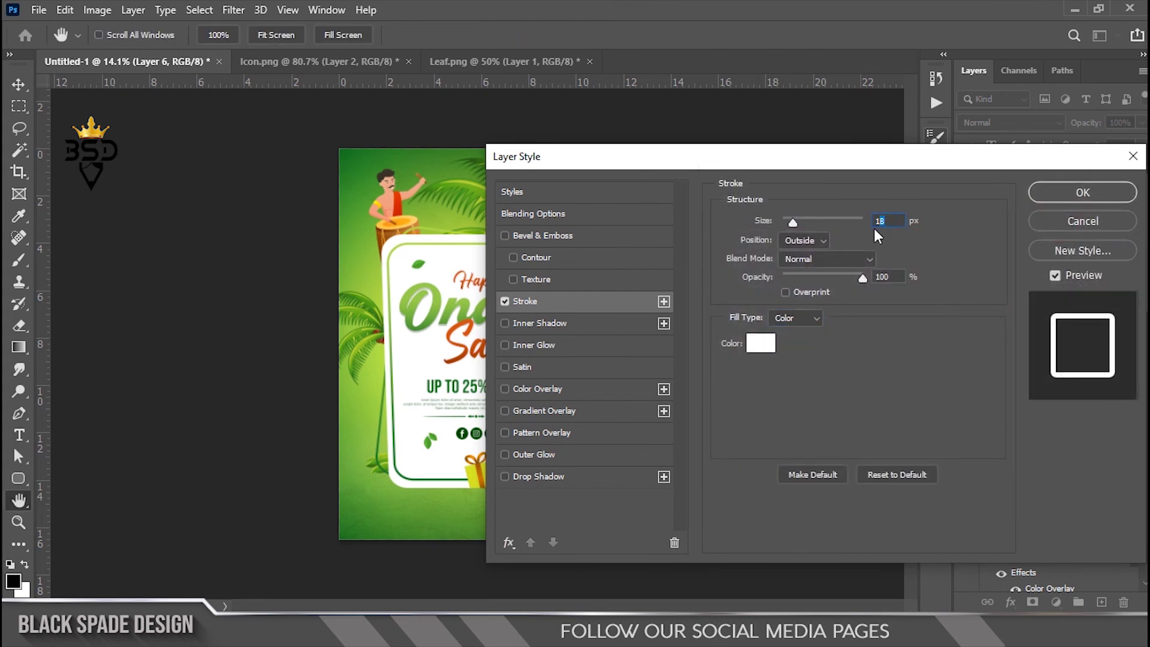
Position Layer 6's white stroke Inside and set its size to about 90 px, forming a border around the poster
{"action": "key", "text": "BackSpace"}
{"action": "type", "text": "00"}
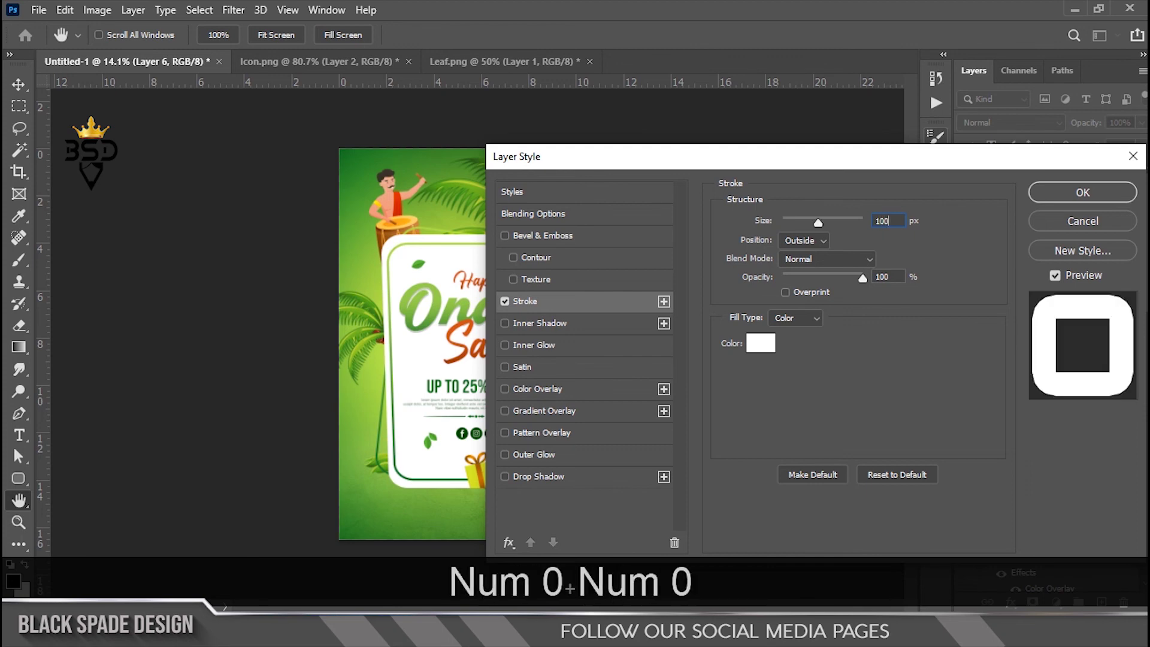
{"action": "left_click", "coordinate": [809, 240]}
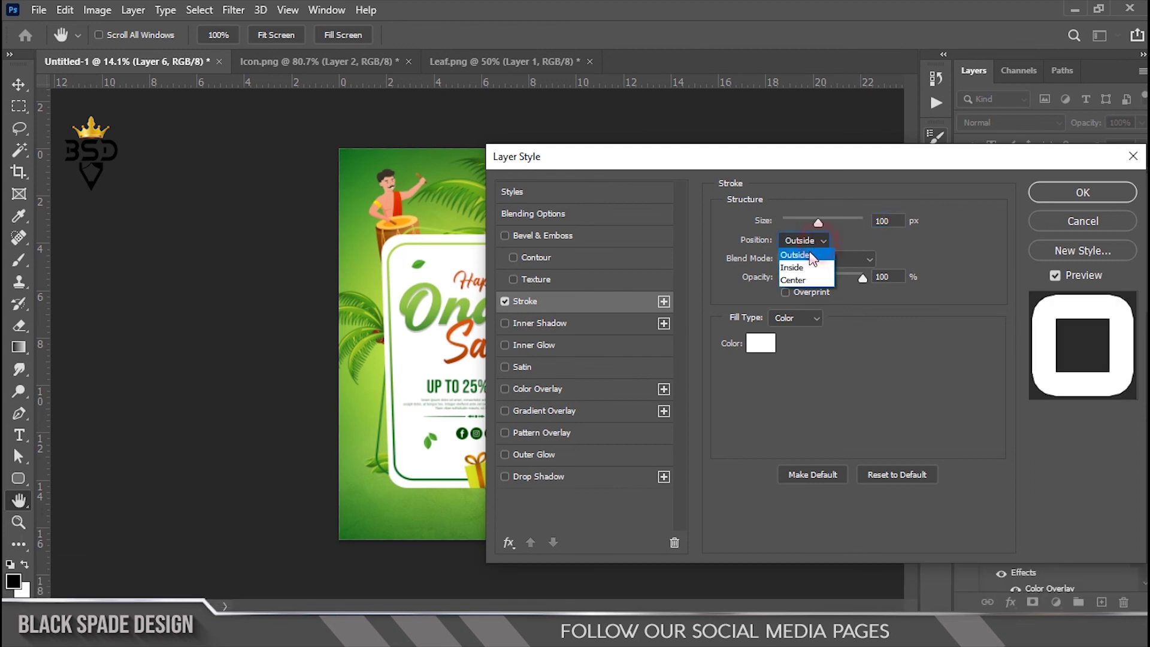
{"action": "left_click", "coordinate": [802, 266]}
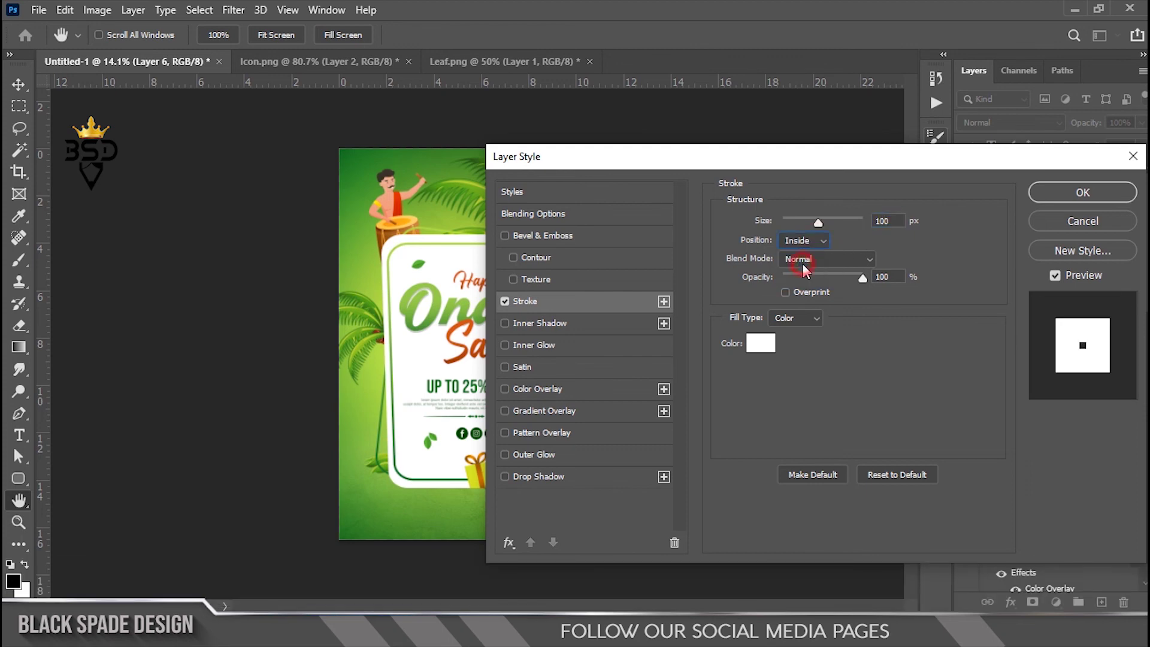
{"action": "left_click", "coordinate": [817, 221]}
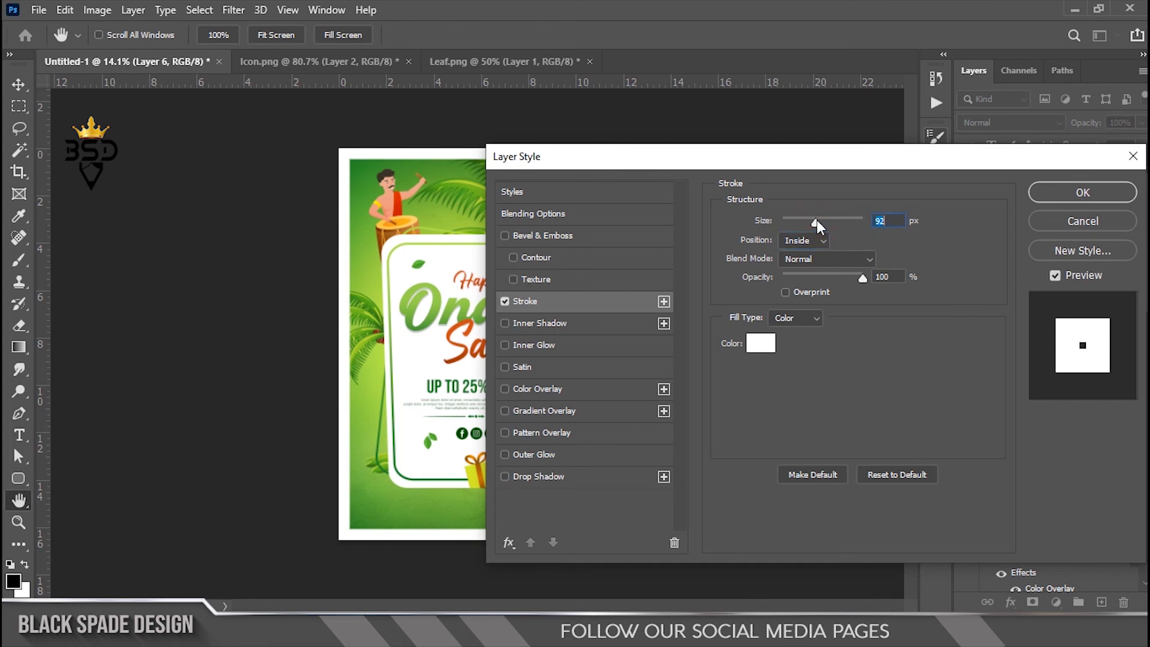
{"action": "left_click_drag", "start_coordinate": [818, 220], "coordinate": [813, 220]}
{"action": "left_click", "coordinate": [1083, 192]}
Examine the bordered poster up close and as a whole page
{"action": "scroll", "coordinate": [517, 310], "scroll_direction": "down", "scroll_amount": 1}
{"action": "scroll", "coordinate": [518, 309], "scroll_direction": "up", "scroll_amount": 3}
{"action": "scroll", "coordinate": [517, 309], "scroll_direction": "up", "scroll_amount": 2}
{"action": "key", "text": "space"}
{"action": "left_click_drag", "start_coordinate": [527, 410], "coordinate": [538, 346]}
{"action": "scroll", "coordinate": [548, 321], "scroll_direction": "down", "scroll_amount": 1}
{"action": "key", "text": "space"}
{"action": "left_click_drag", "start_coordinate": [487, 313], "coordinate": [462, 349]}
{"action": "key", "text": "z"}
{"action": "right_click", "coordinate": [494, 286]}
{"action": "left_click", "coordinate": [525, 295]}
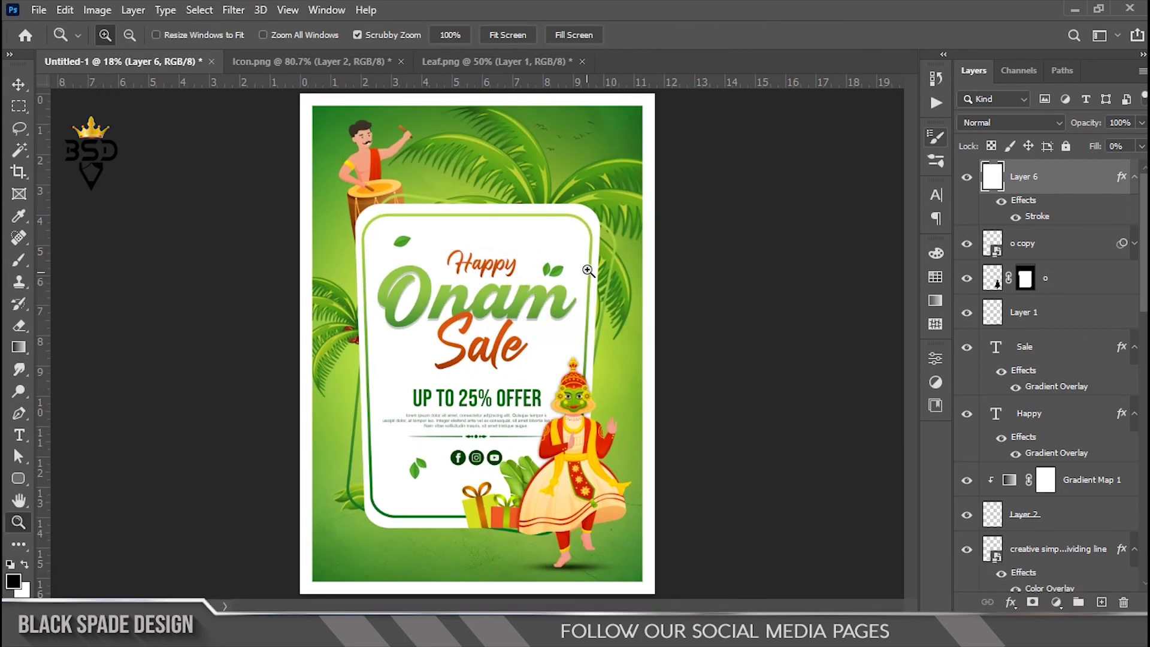
{"action": "key", "text": "v"}
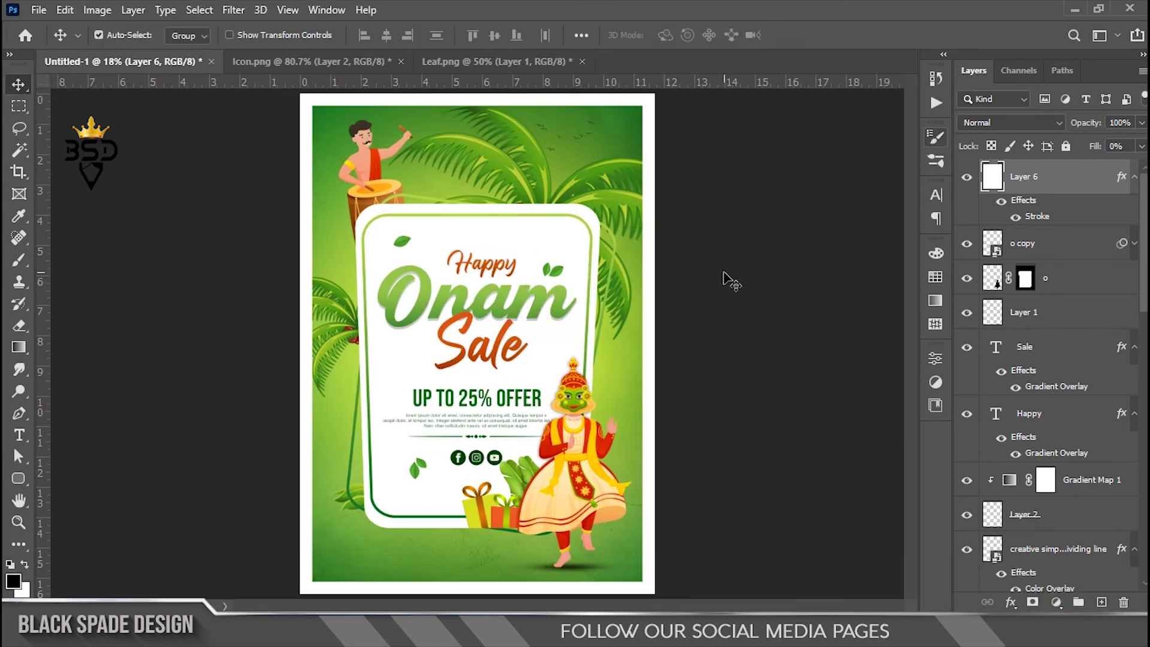